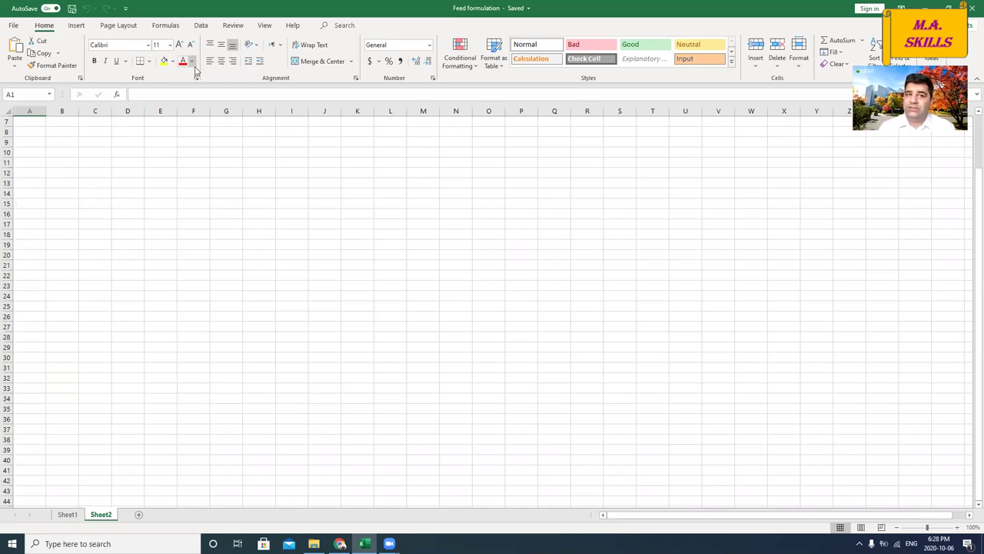
Switch to the Data tab, then go to the File backstage Home page listing recent workbooks
left_click(201, 26)
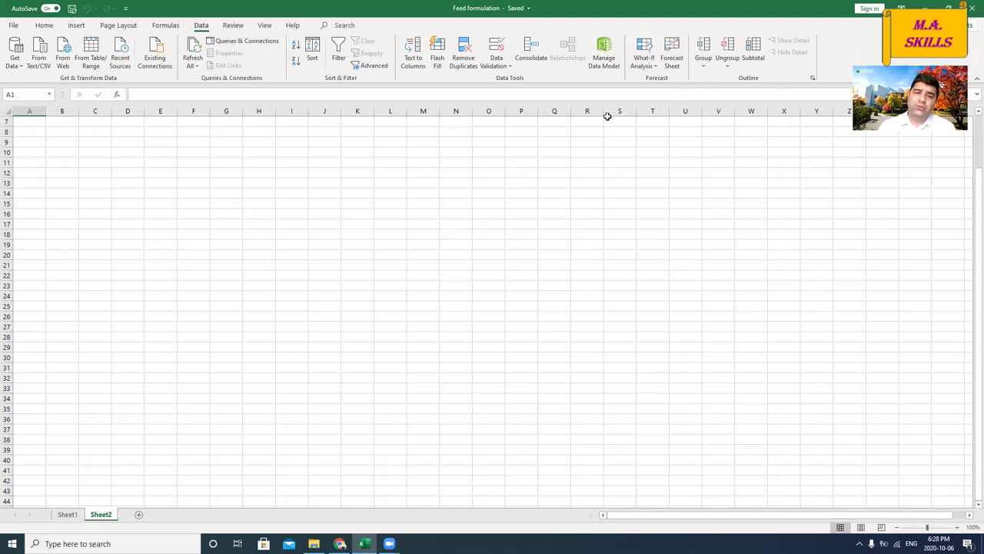
left_click(13, 25)
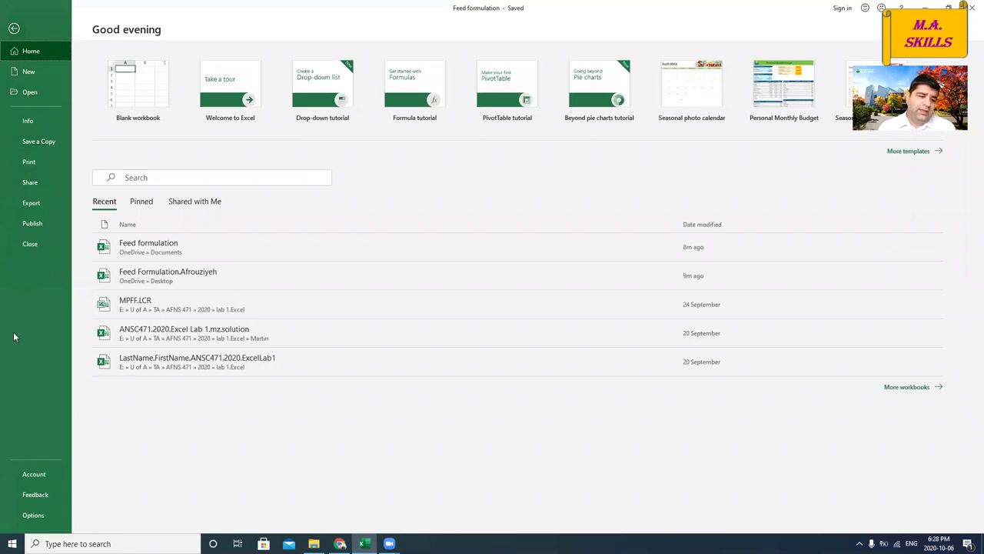
Turn on the Solver Add-in from Excel Options > Add-ins > Manage Excel Add-ins
left_click(32, 514)
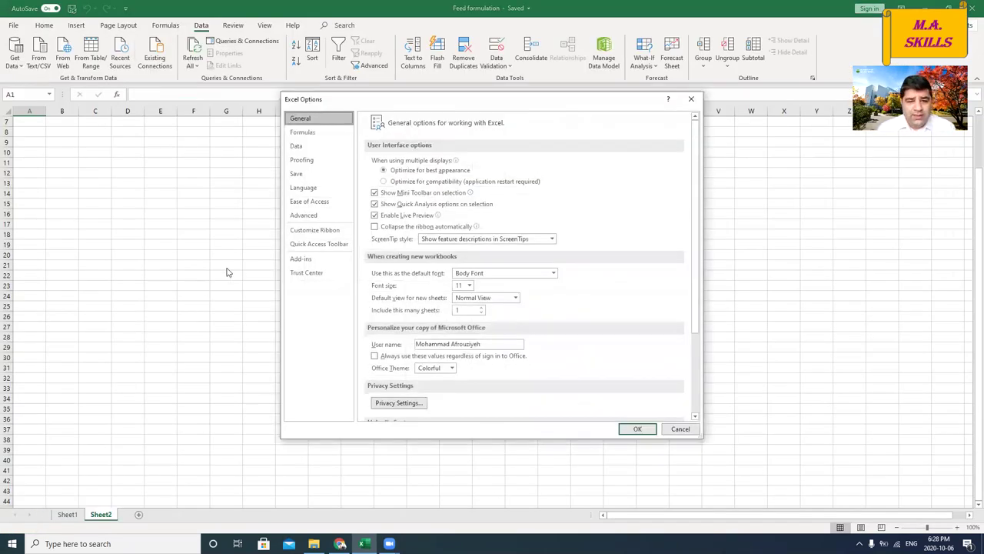
left_click(312, 262)
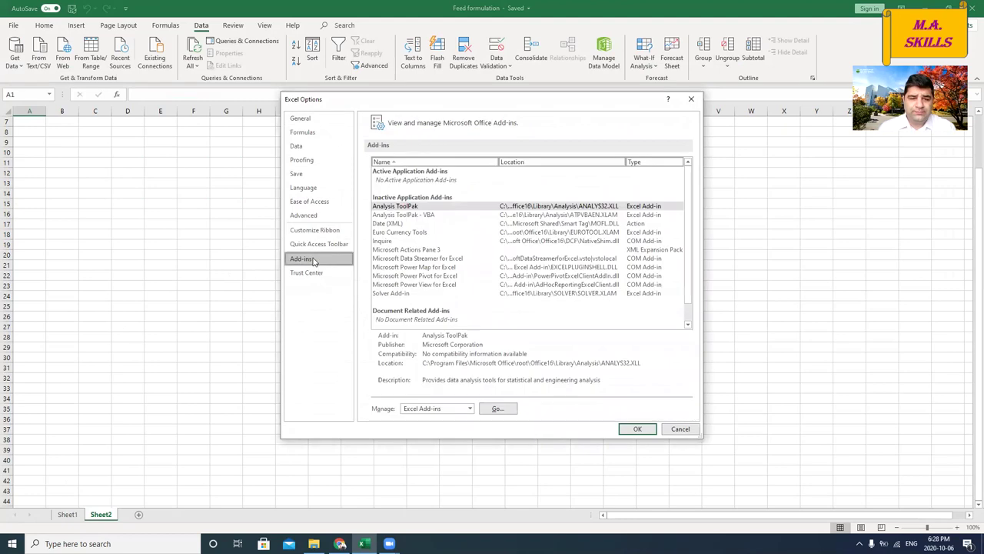
left_click(498, 409)
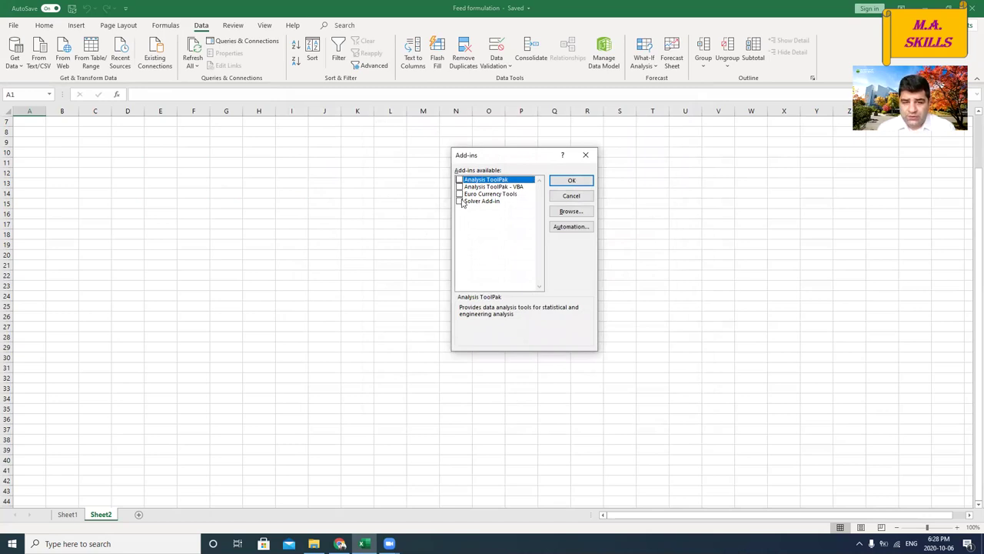
left_click(461, 202)
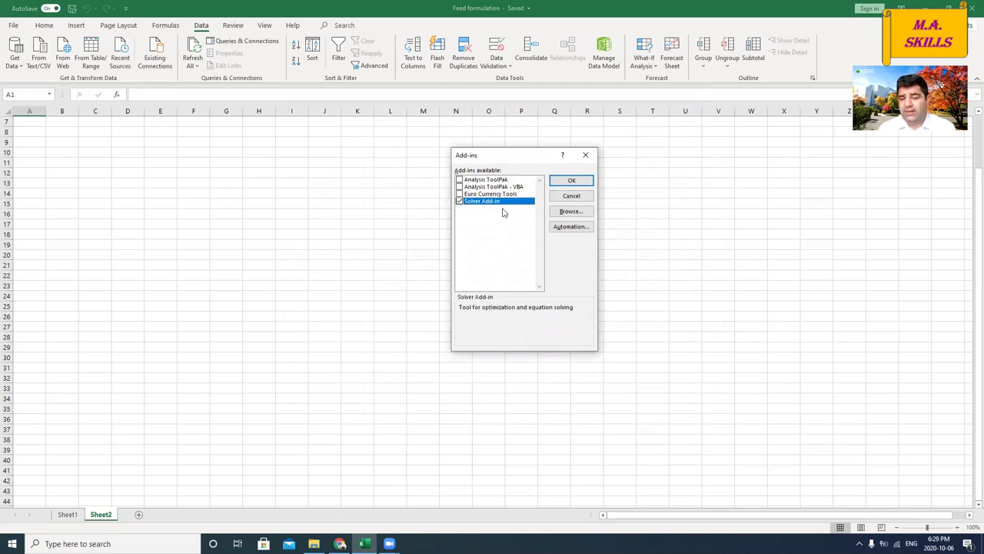
left_click(571, 180)
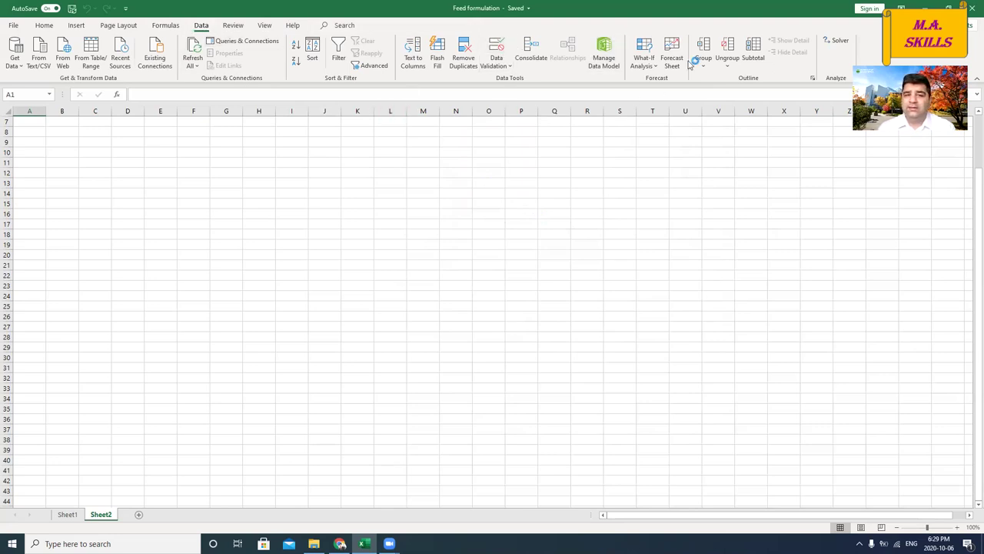
left_click(834, 43)
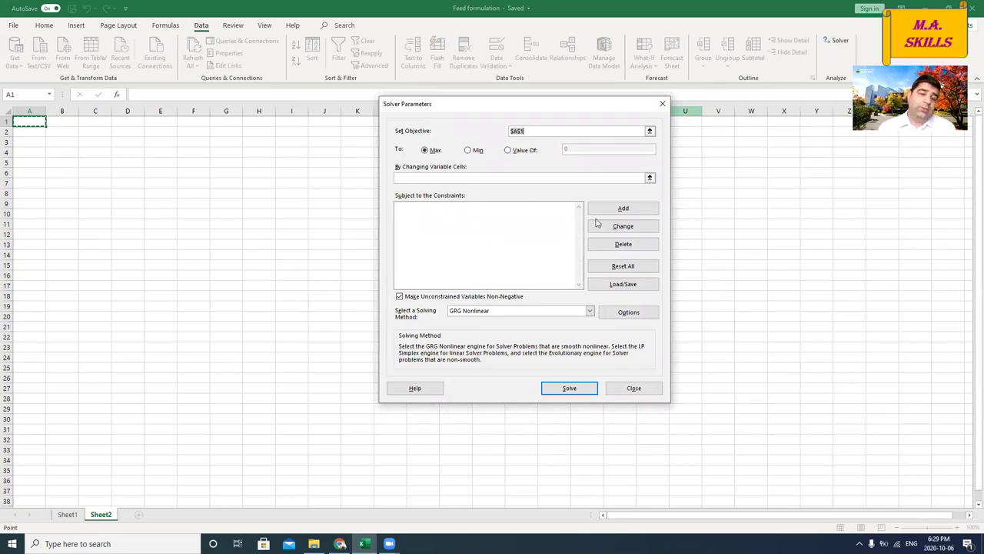
left_click(663, 103)
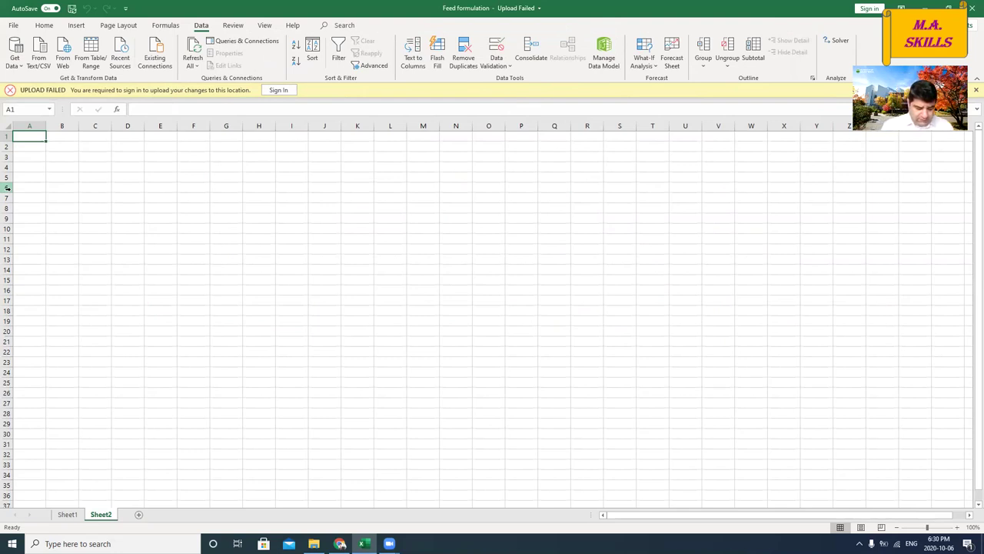
Enter the title 'Ingredients information' in cell A1 of Sheet2
type("Ingredients")
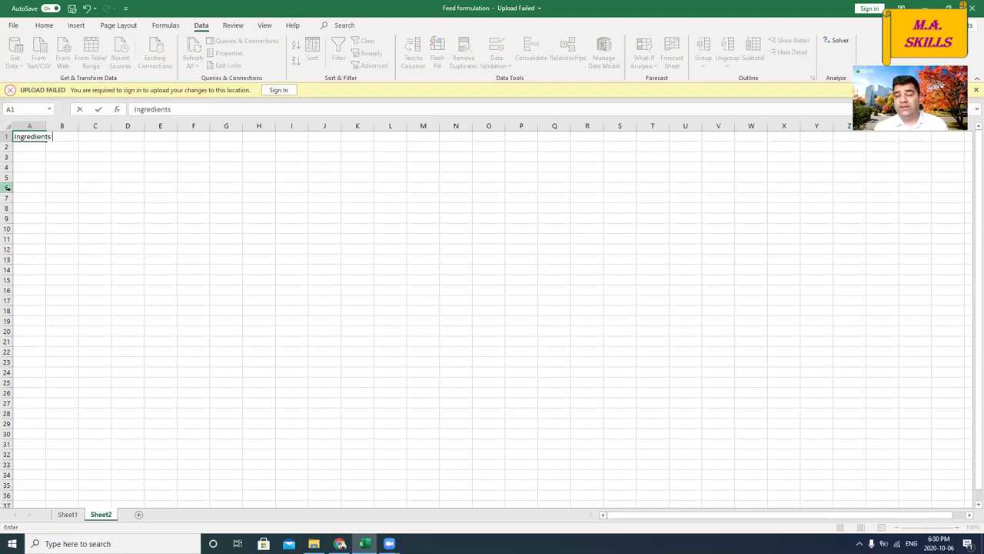
type("information")
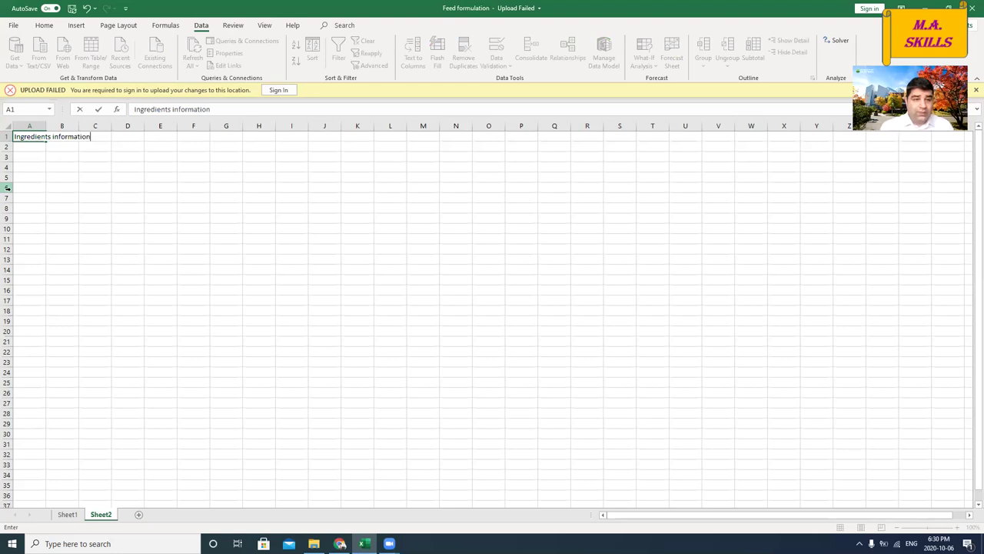
key("Return")
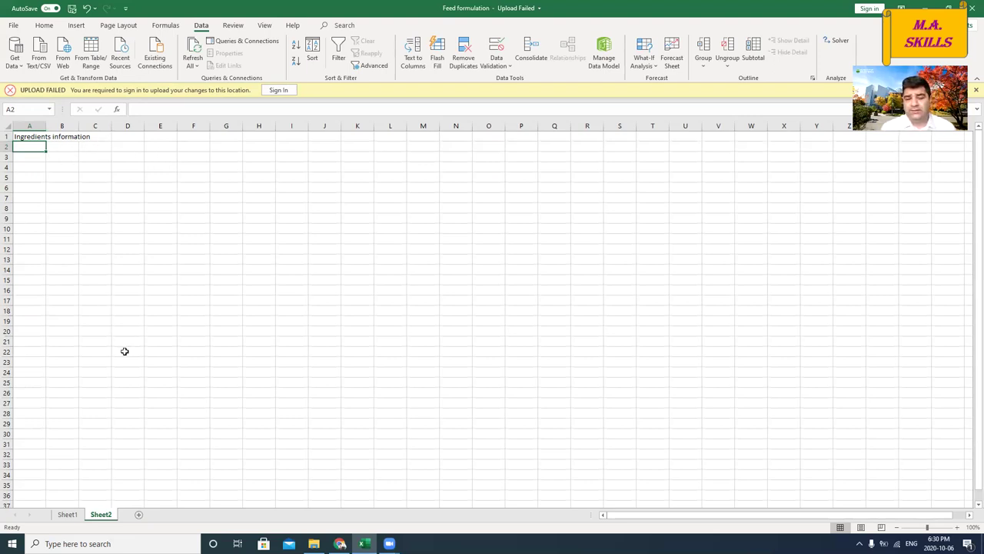
Copy the ingredients table A1:R15 from Sheet1 and paste it into Sheet2 at A2
left_click(68, 513)
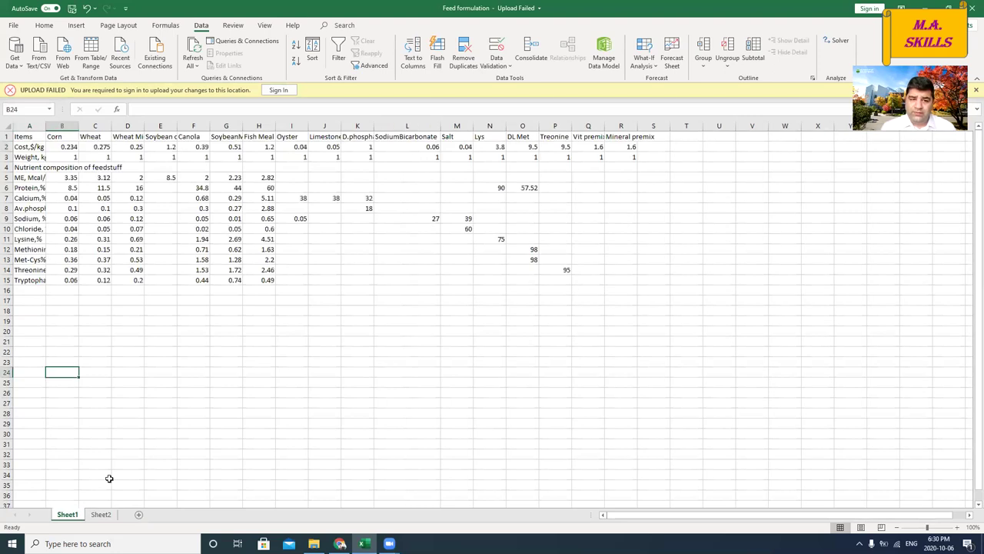
left_click_drag(29, 136, 619, 278)
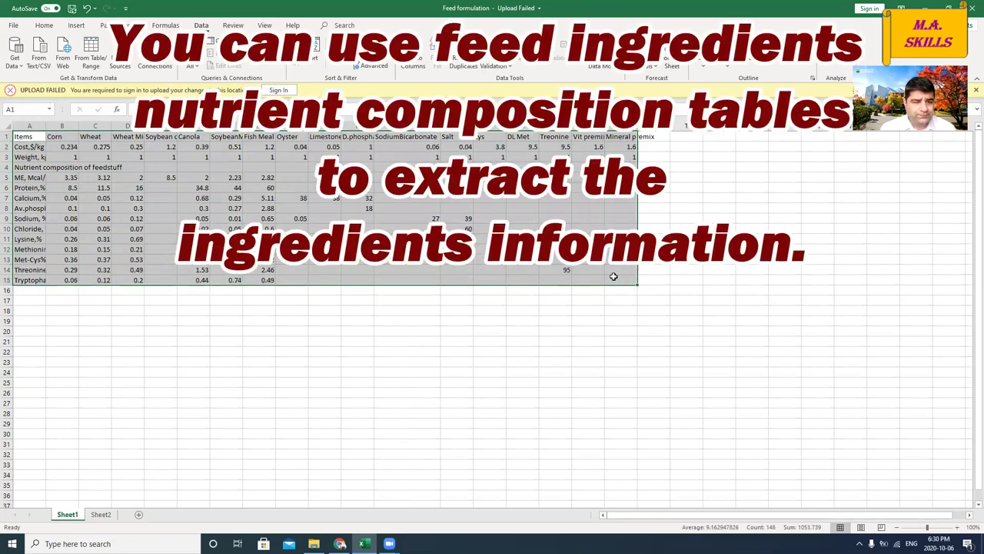
key("ctrl+c")
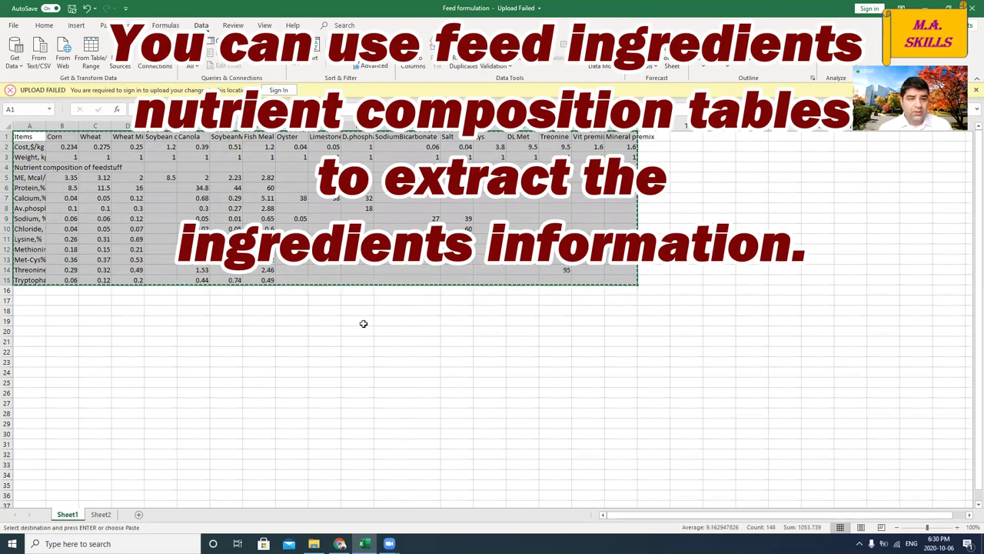
left_click(100, 515)
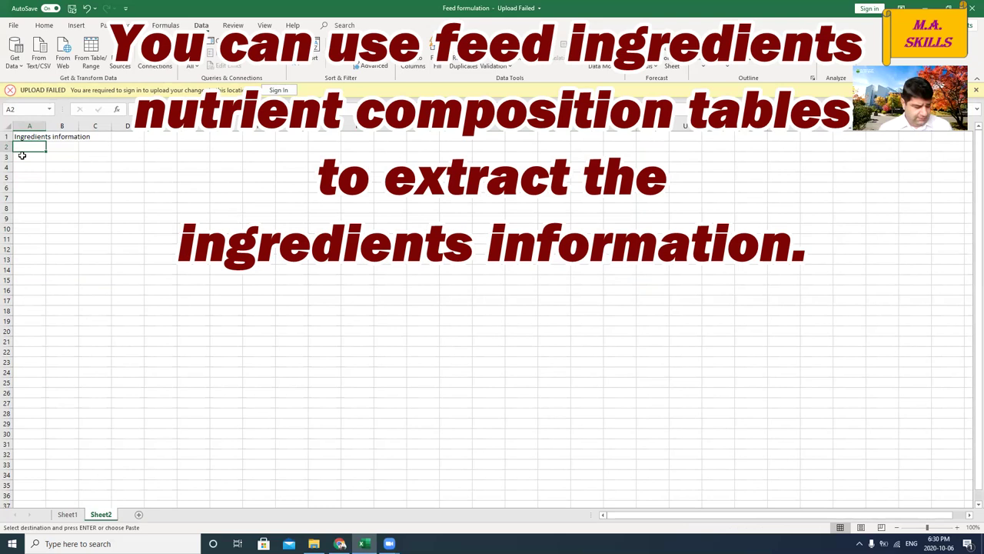
key("ctrl+v")
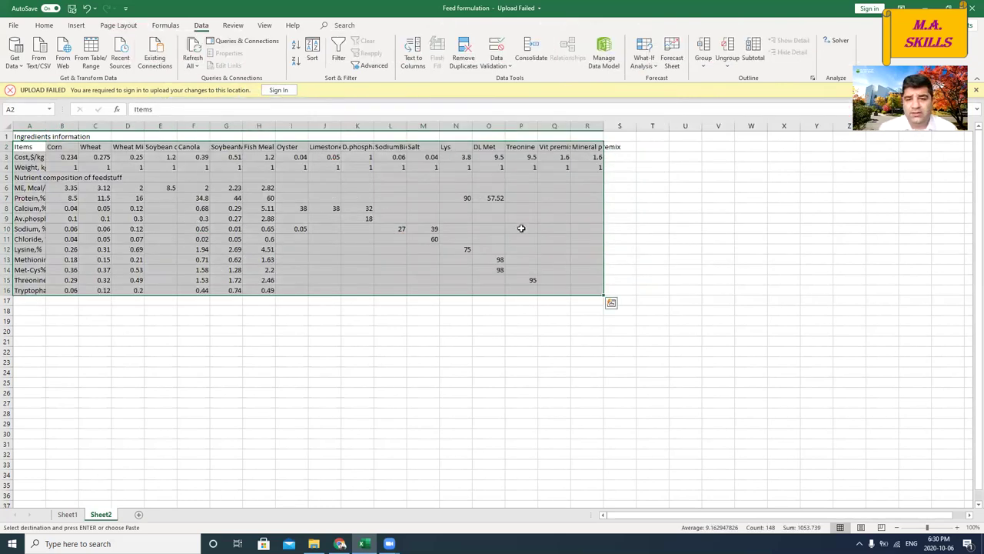
left_click(597, 198)
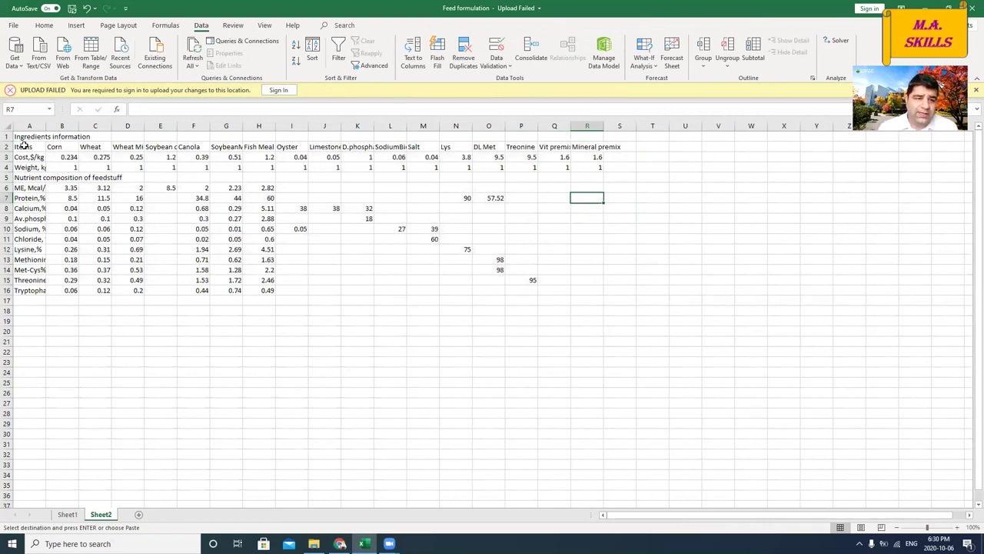
left_click(24, 146)
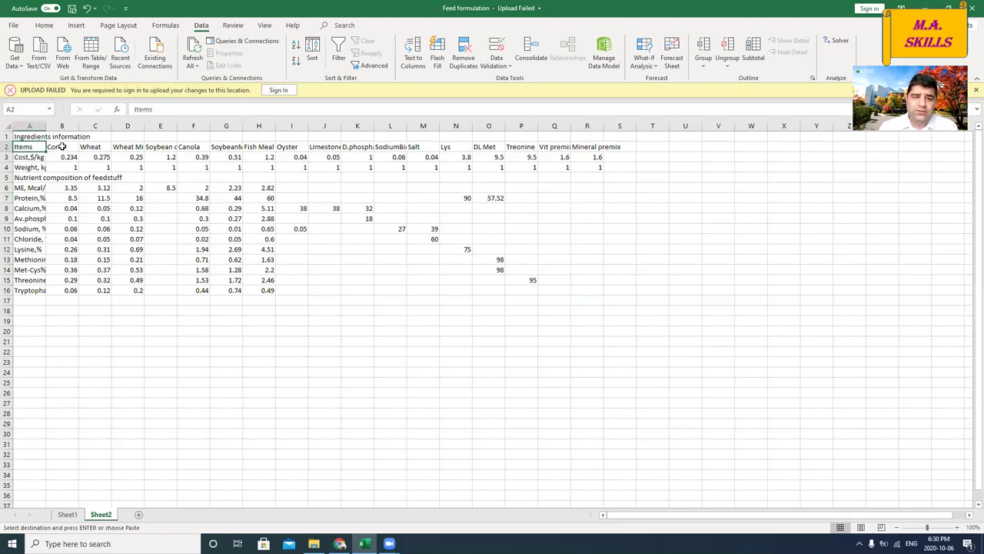
left_click(62, 146)
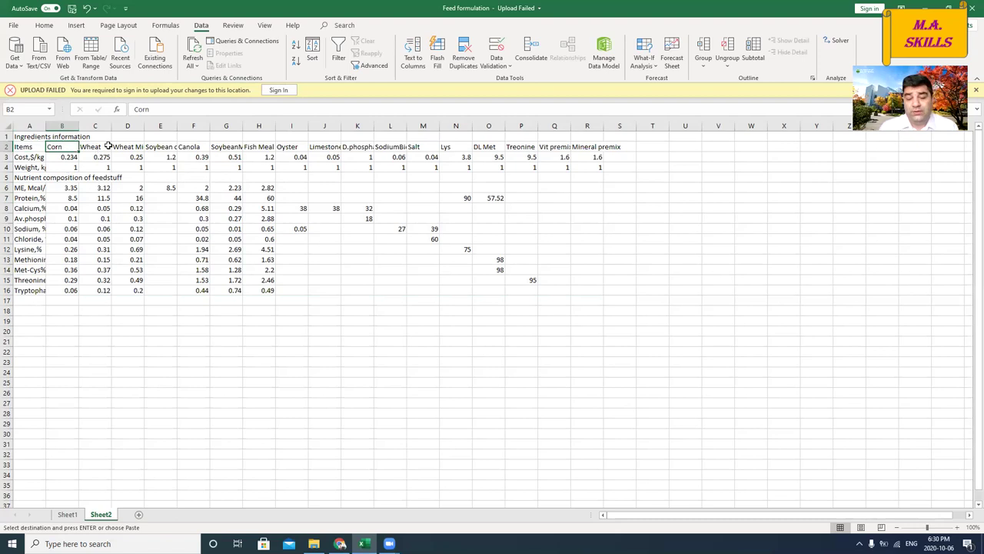
left_click(95, 145)
left_click(126, 147)
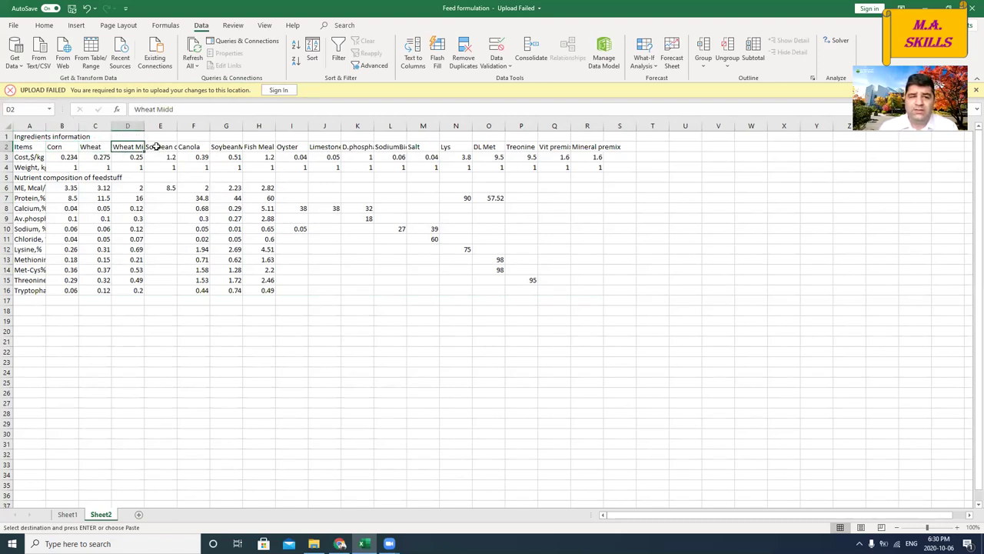
left_click(156, 148)
left_click(200, 150)
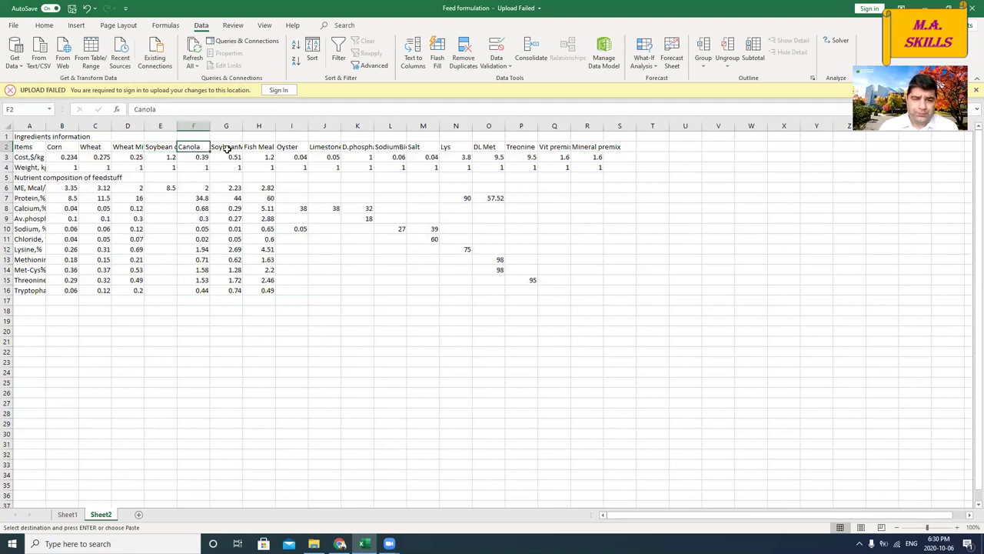
left_click(227, 147)
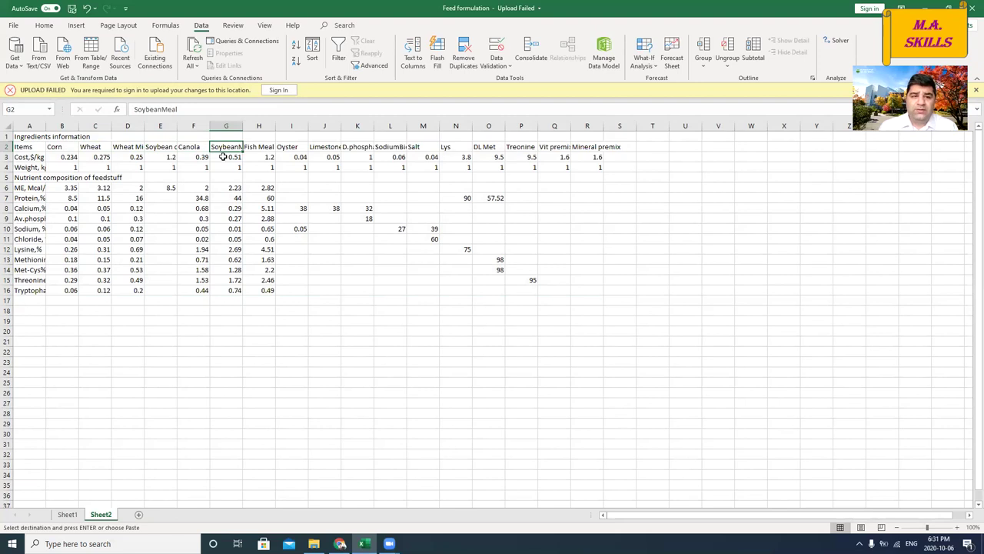
left_click(191, 146)
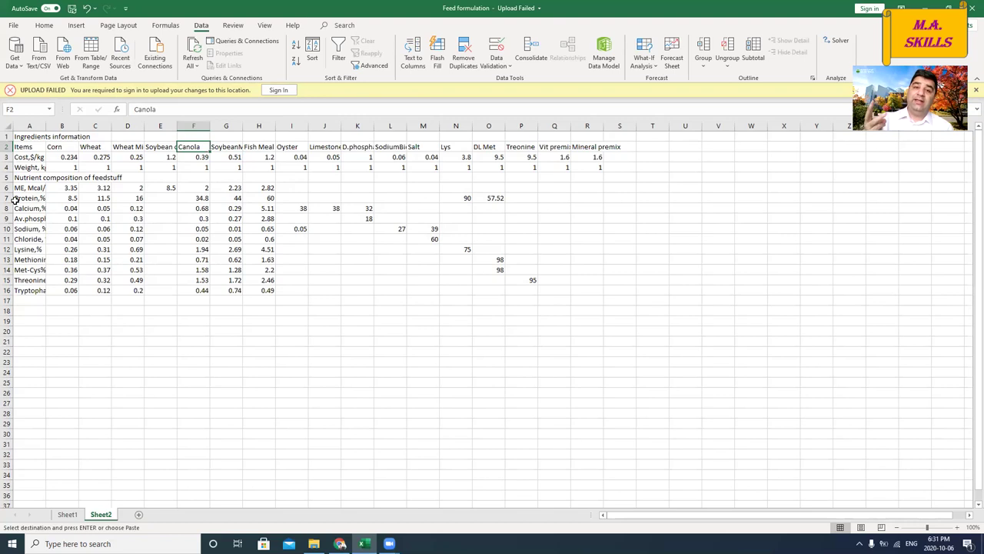
key("Left")
key("Left")
key("Left")
key("Left")
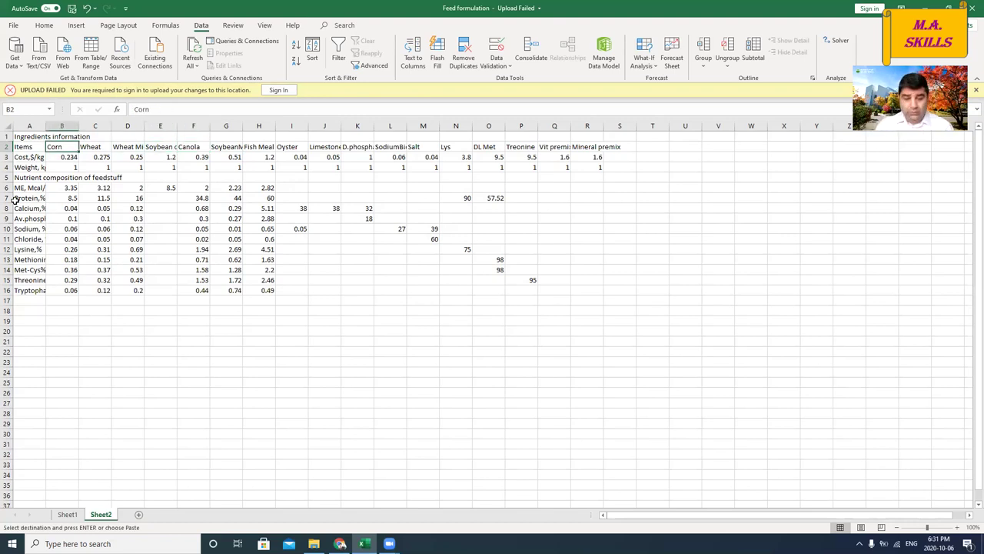
key("shift+Right")
key("shift+Right")
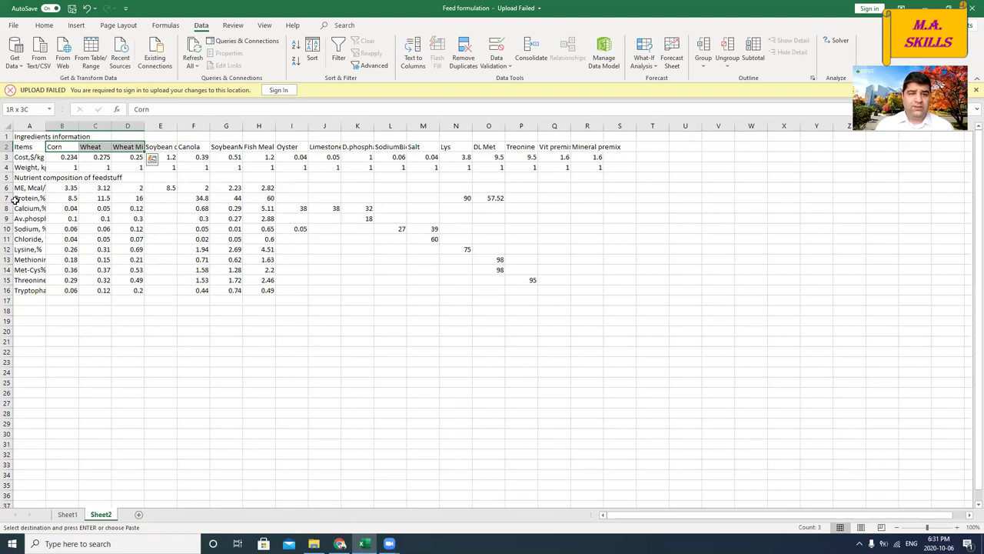
key("shift+Right")
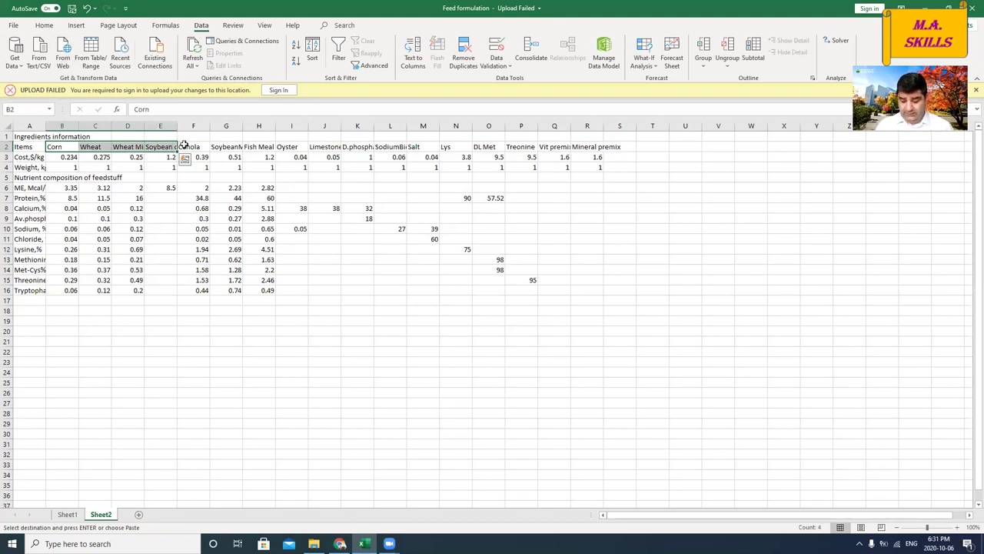
key("shift+Right")
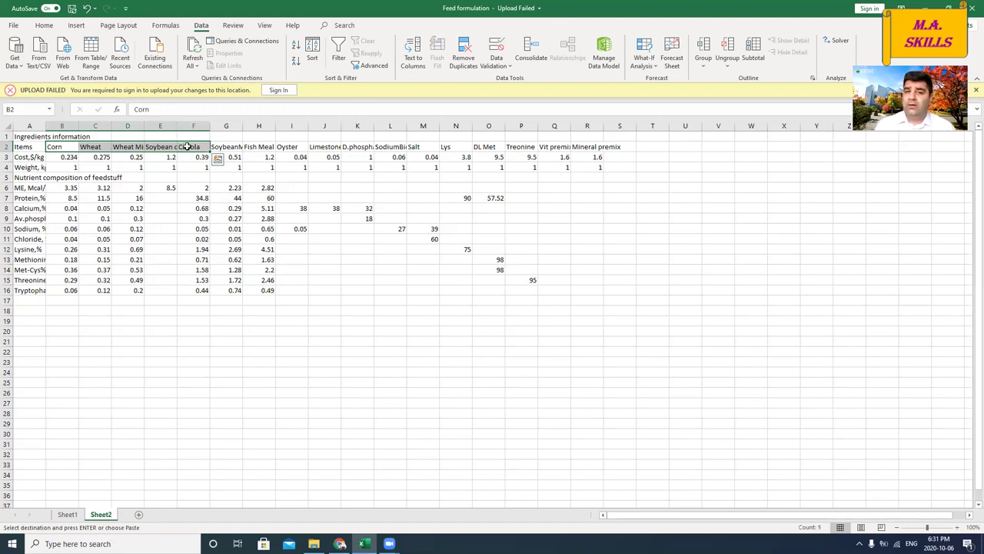
left_click(231, 148)
left_click(253, 146)
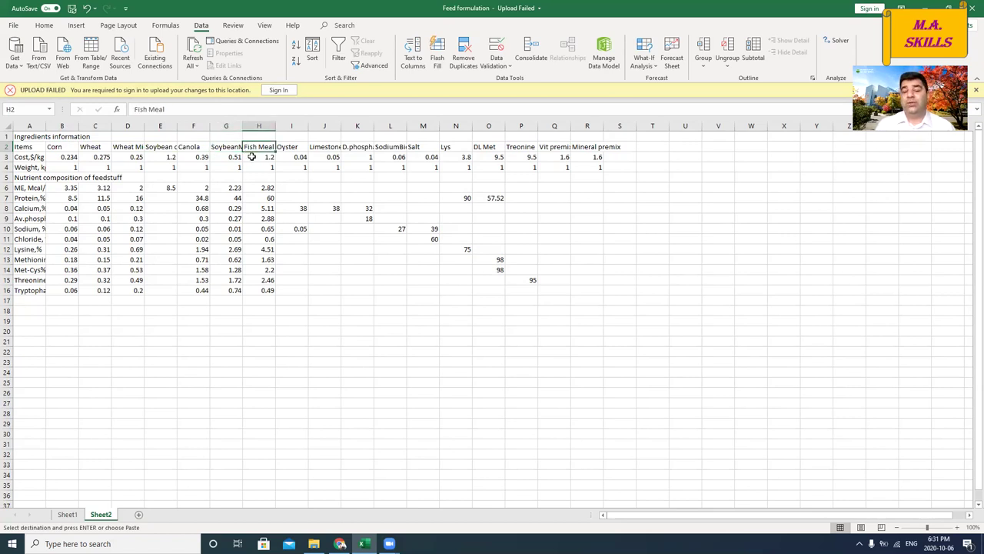
left_click(292, 146)
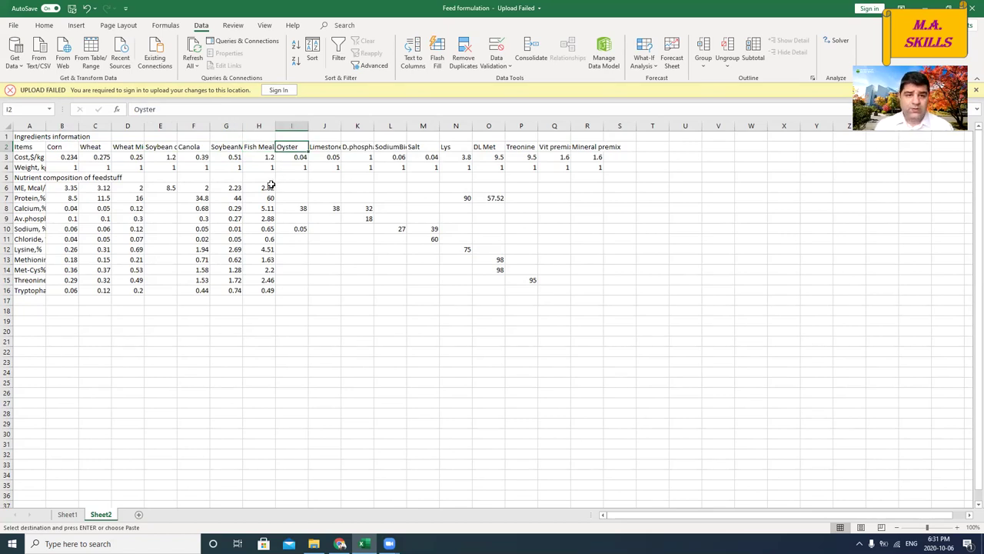
left_click(323, 155)
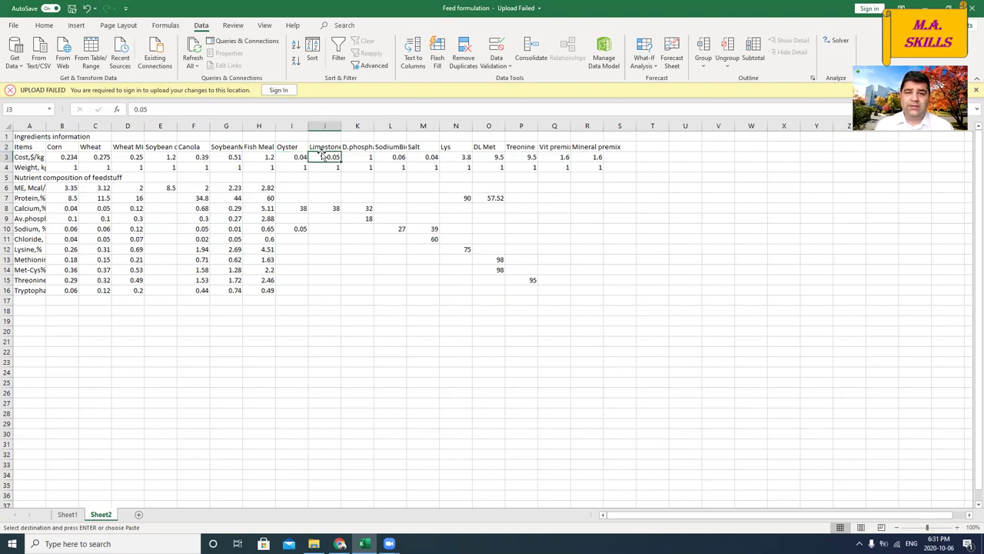
left_click(323, 147)
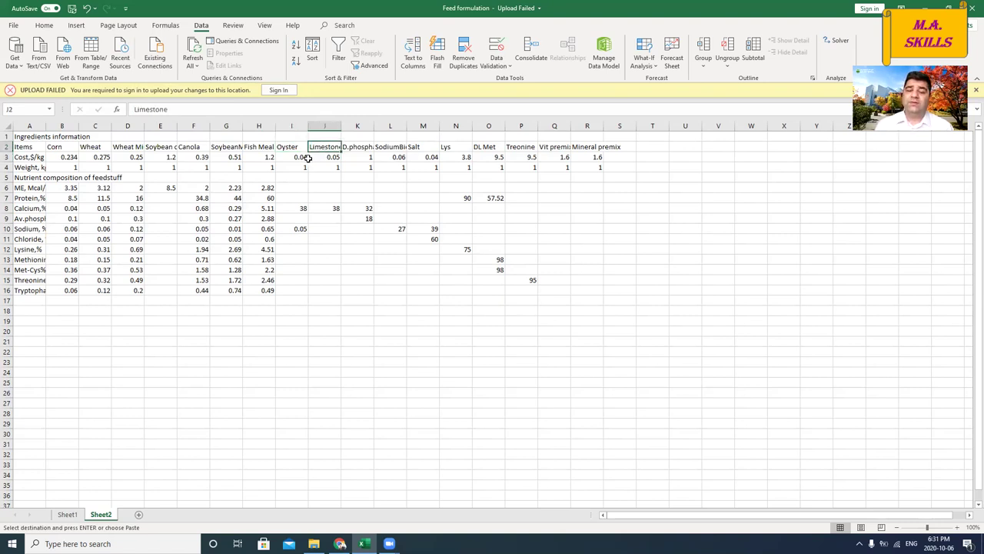
left_click(350, 146)
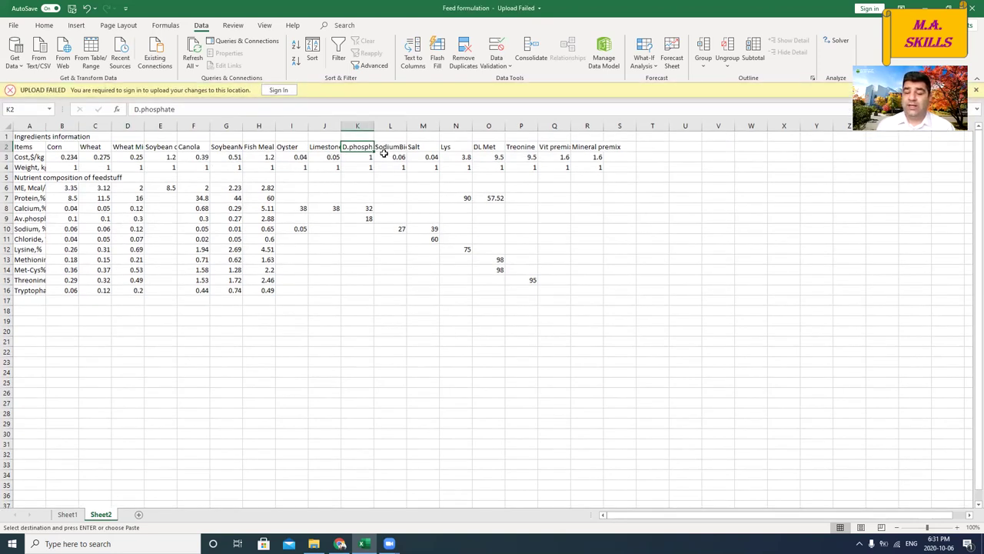
left_click(392, 148)
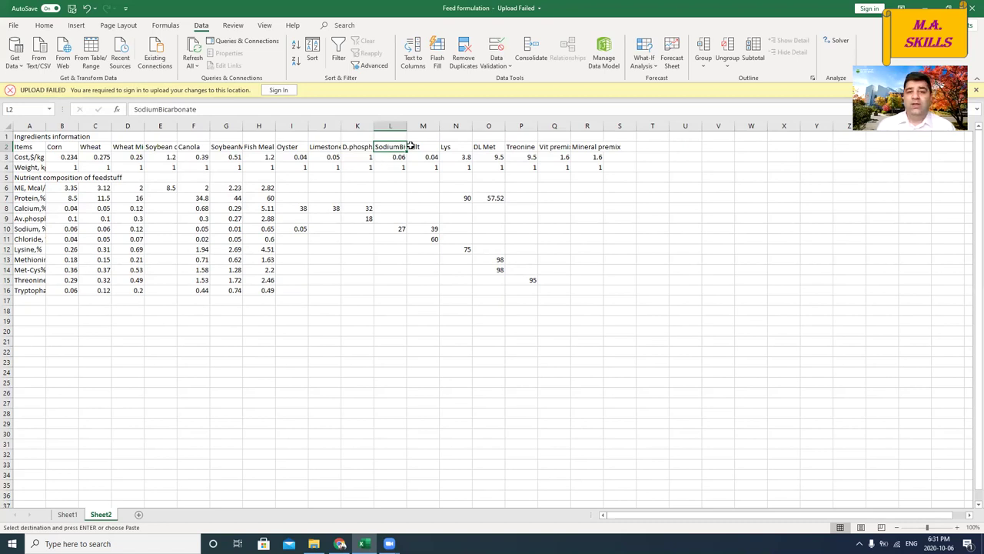
key("Right")
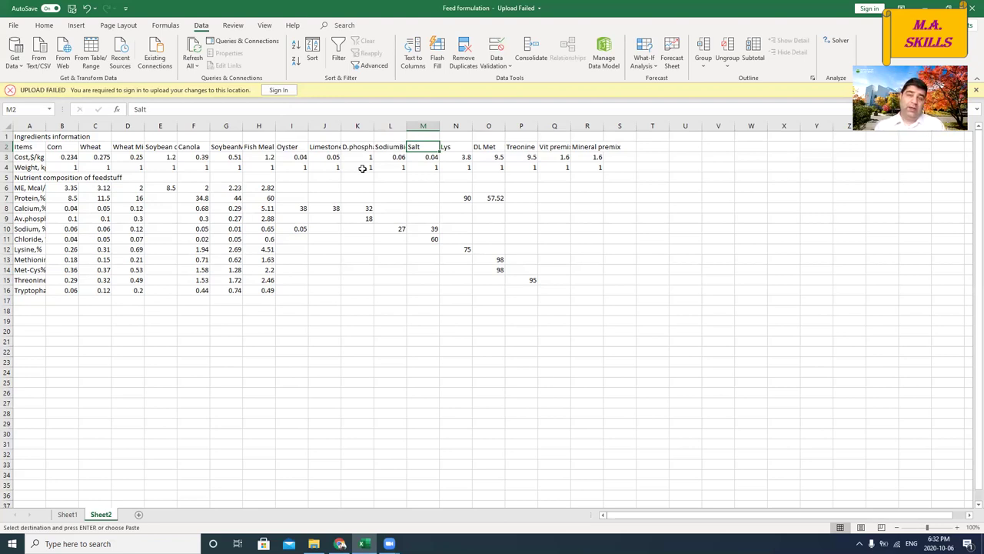
key("Down")
key("Down")
key("Down")
key("Down")
key("Down")
key("Down")
key("Down")
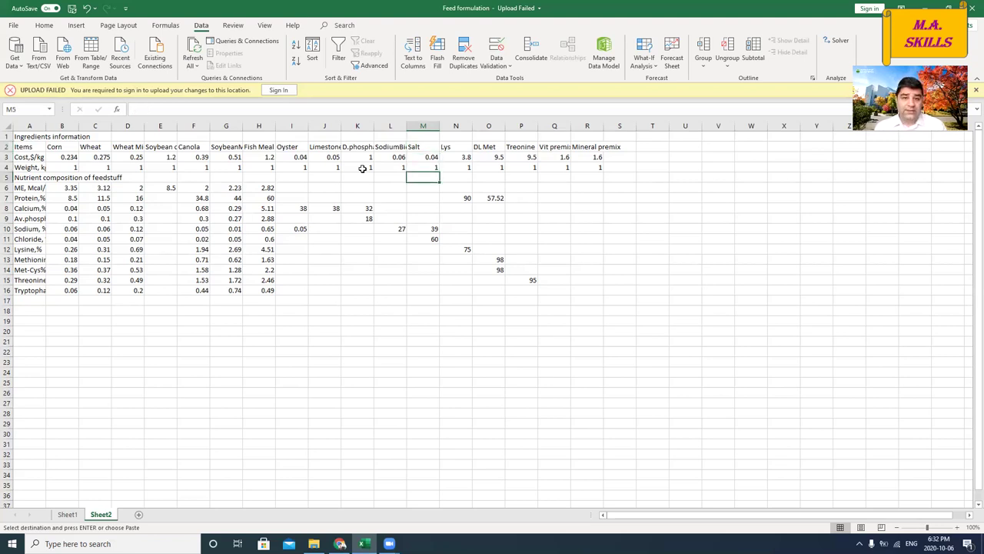
key("Down")
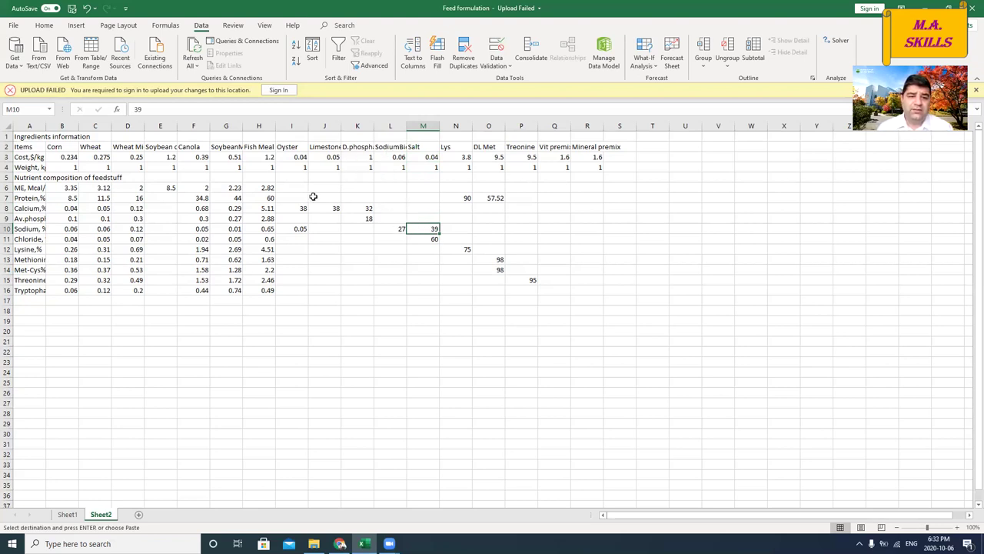
left_click(416, 240)
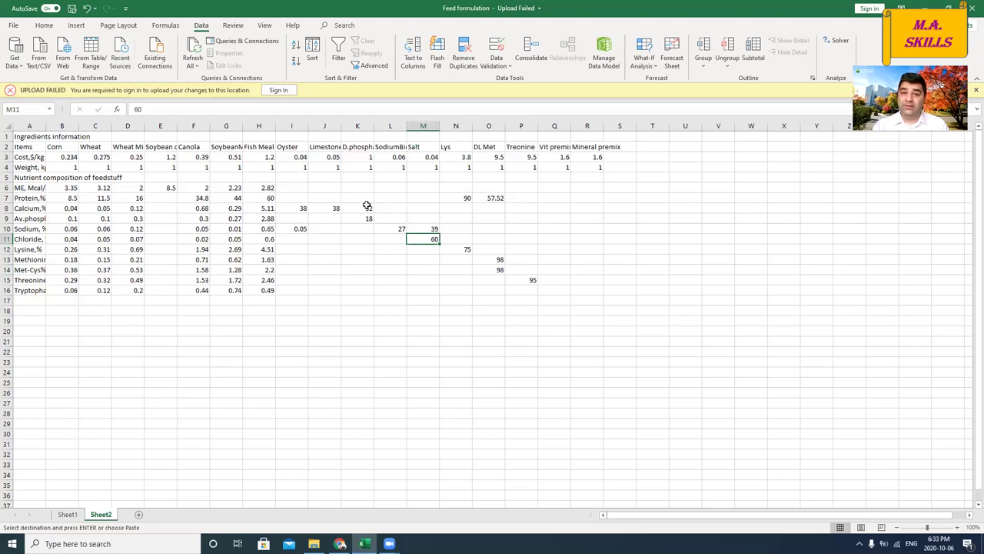
key("Up")
key("Down")
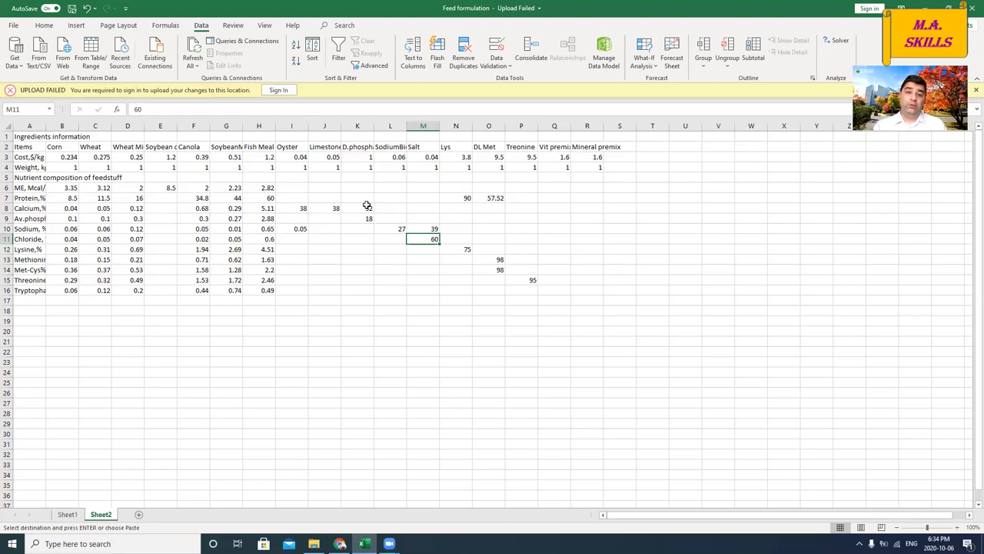
key("Left")
key("Up")
key("Up")
key("Down")
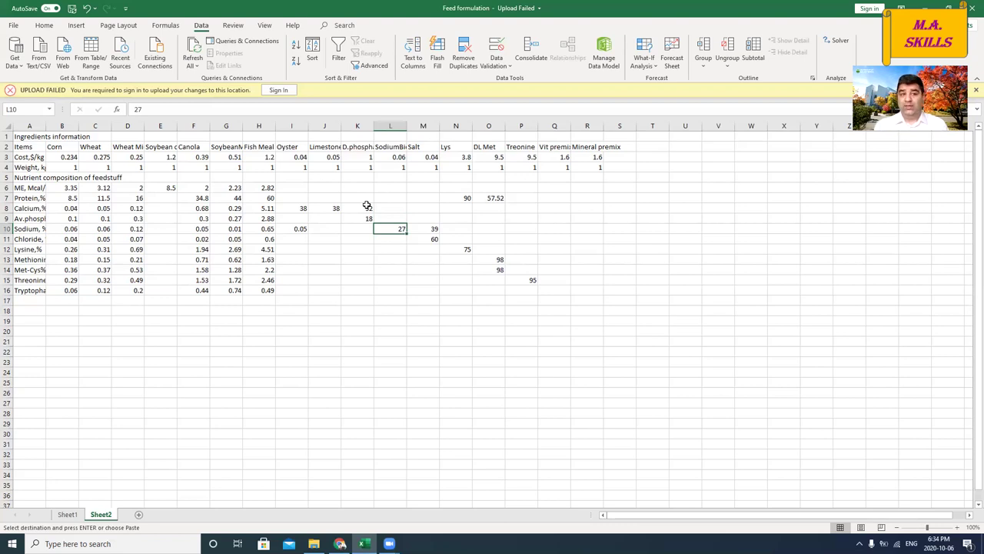
key("Right")
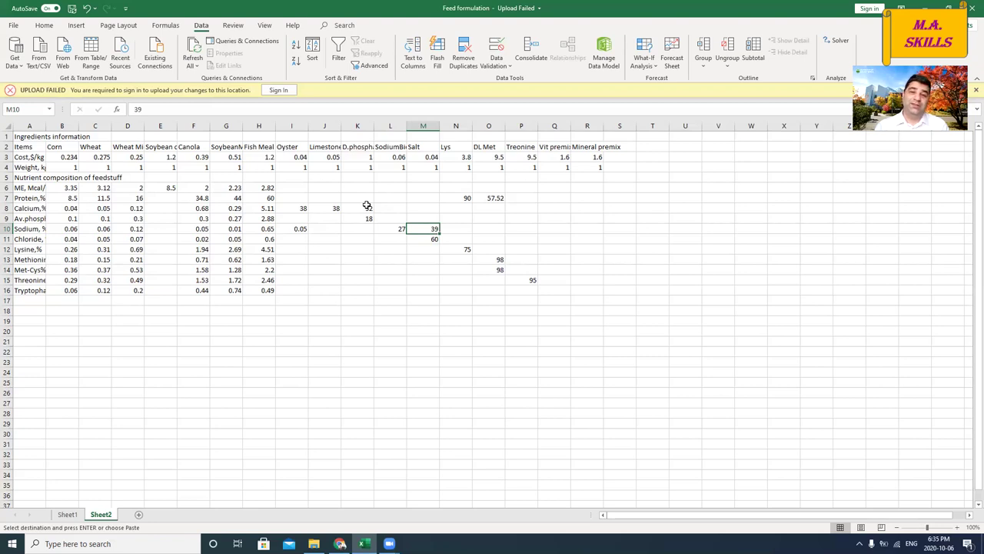
left_click(448, 146)
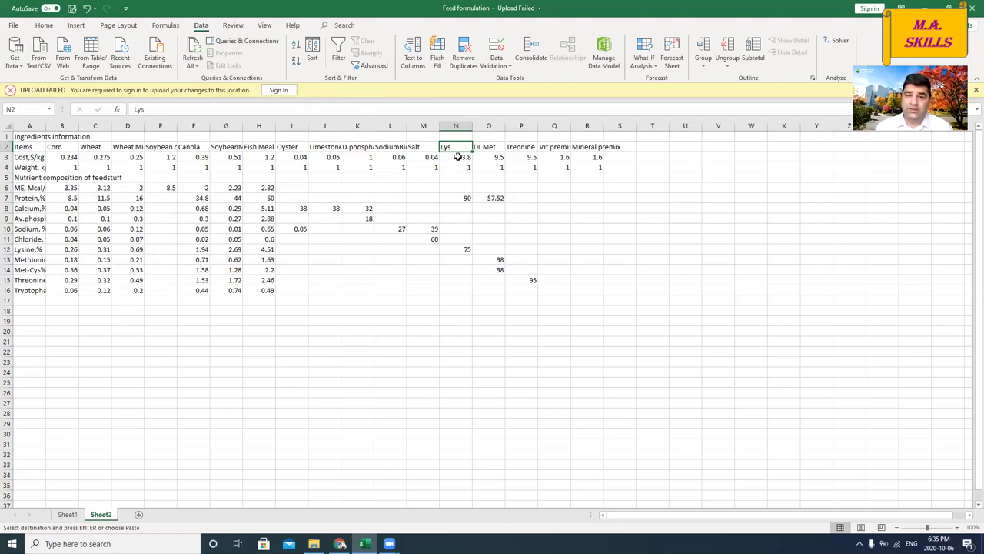
left_click(484, 149)
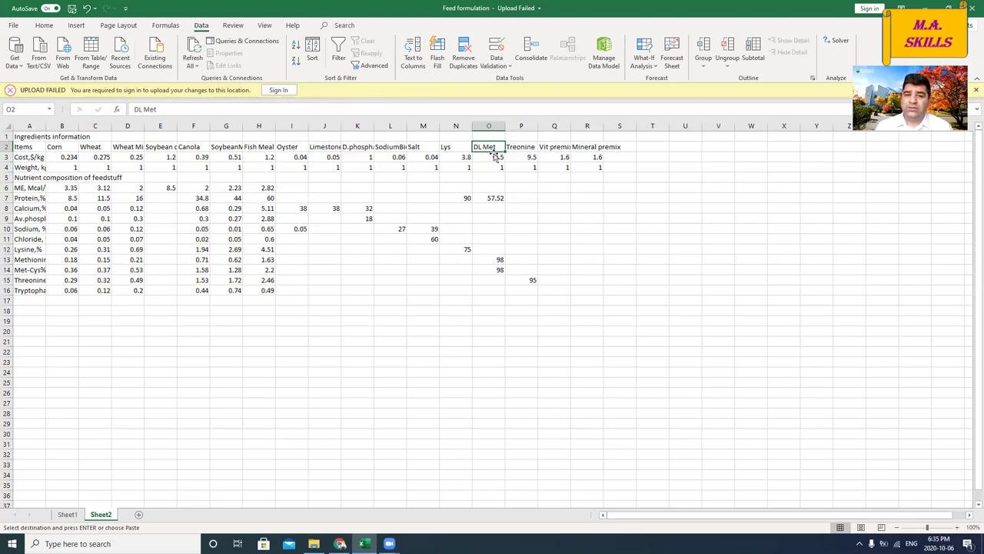
key("Down")
left_click(486, 257)
left_click(488, 271)
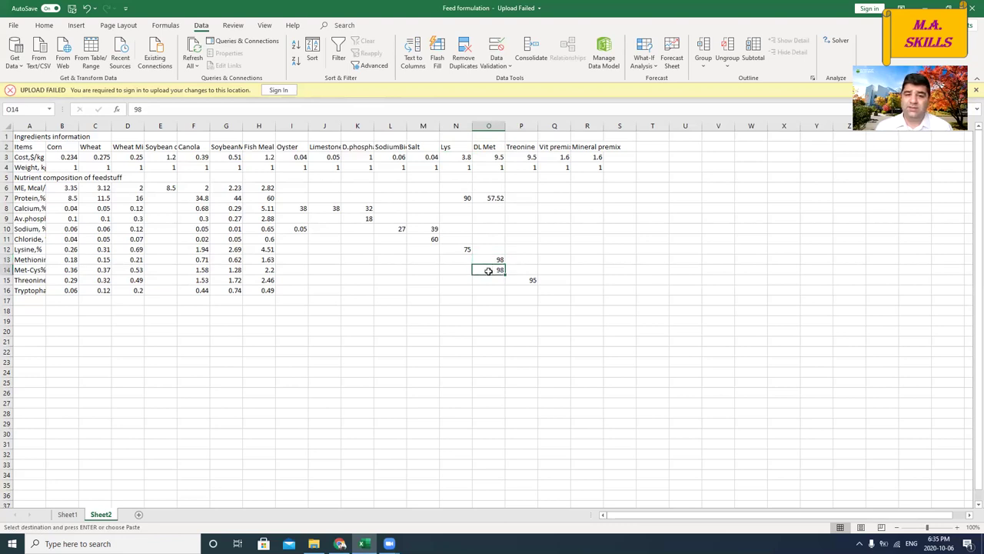
left_click(521, 126)
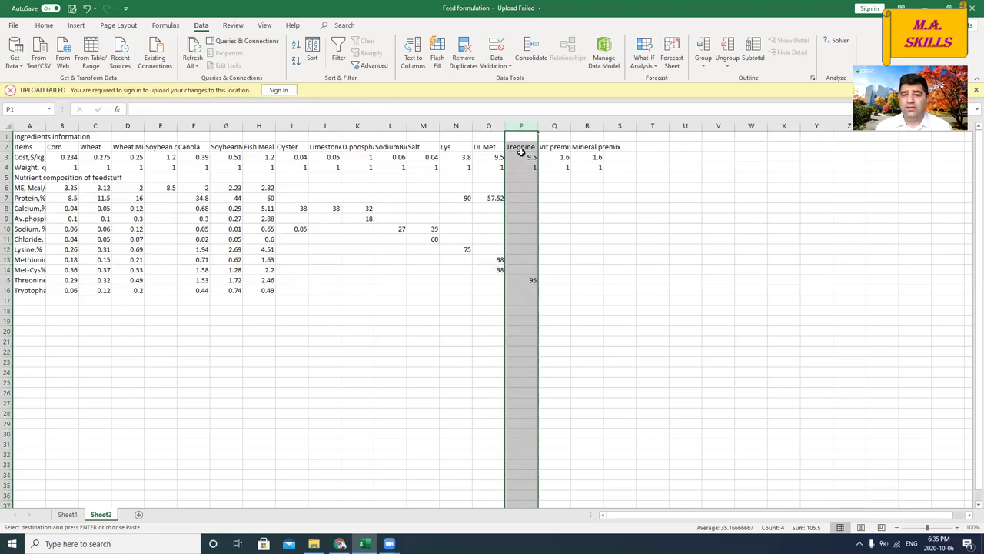
left_click(561, 146)
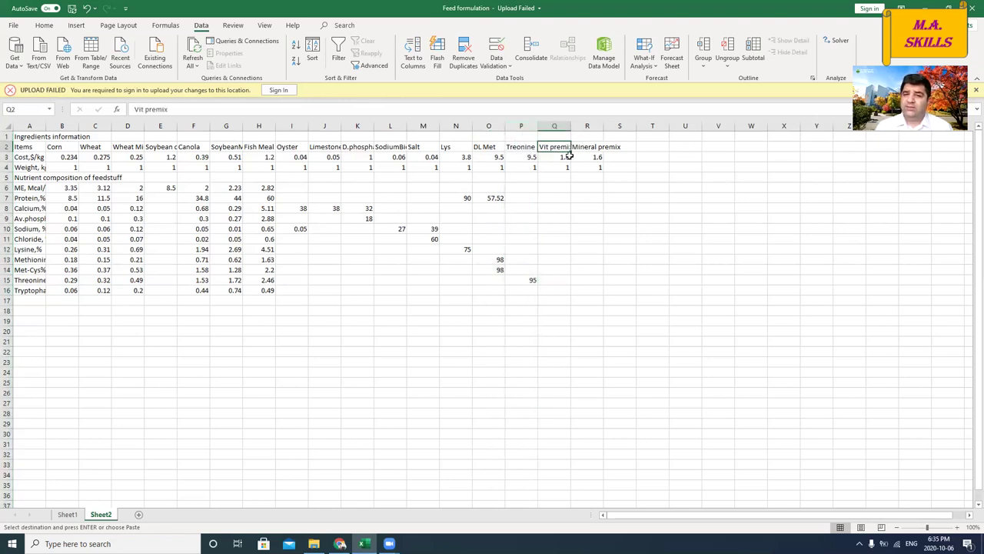
left_click(583, 150)
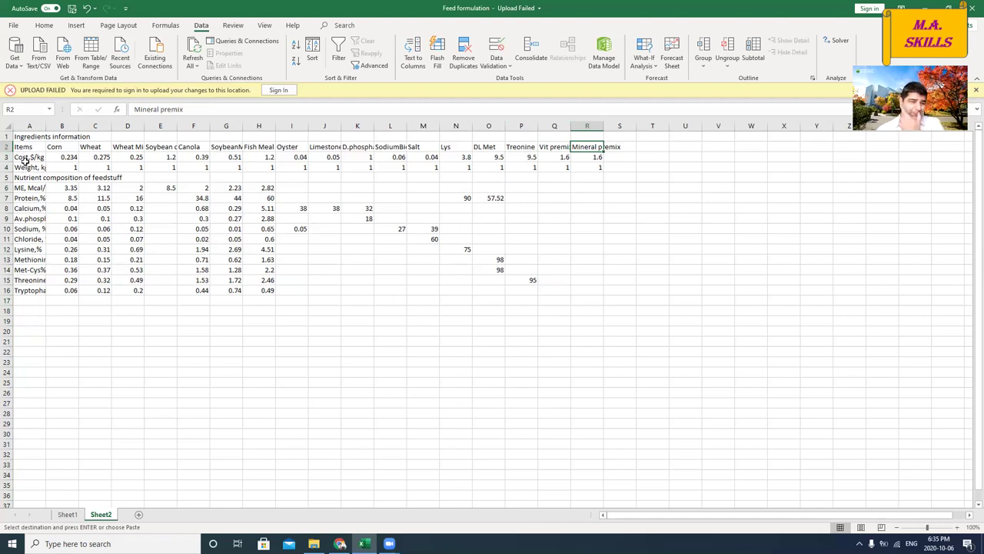
left_click_drag(23, 148, 573, 286)
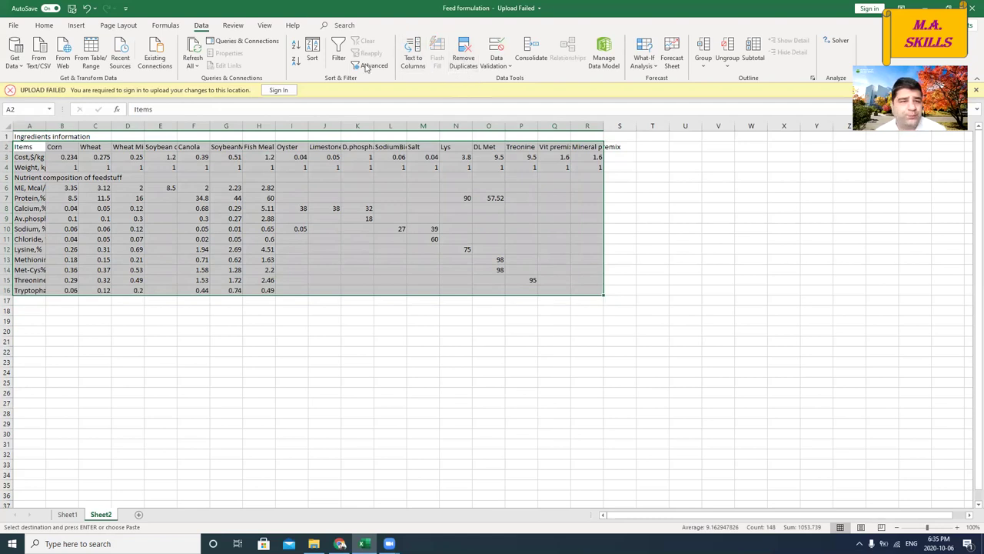
left_click(44, 25)
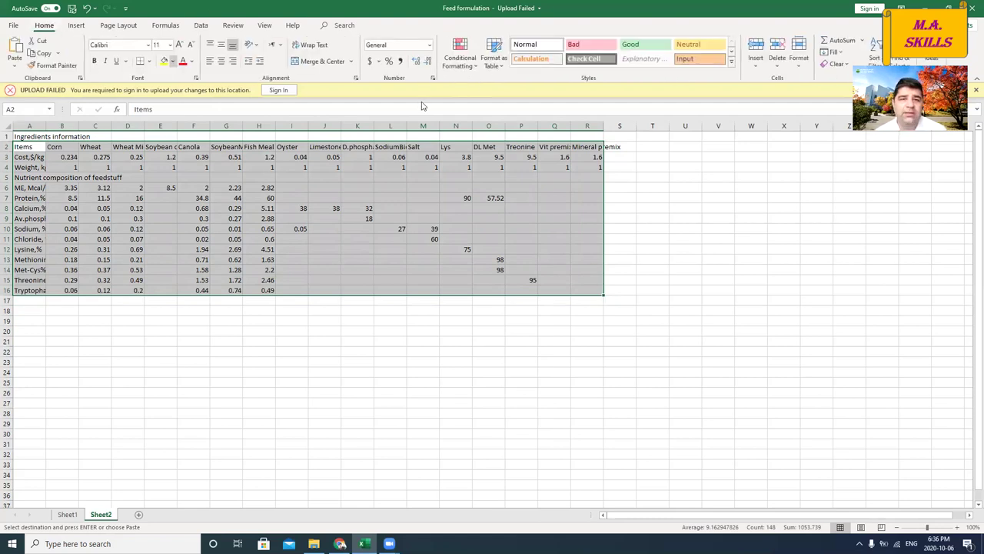
left_click(505, 69)
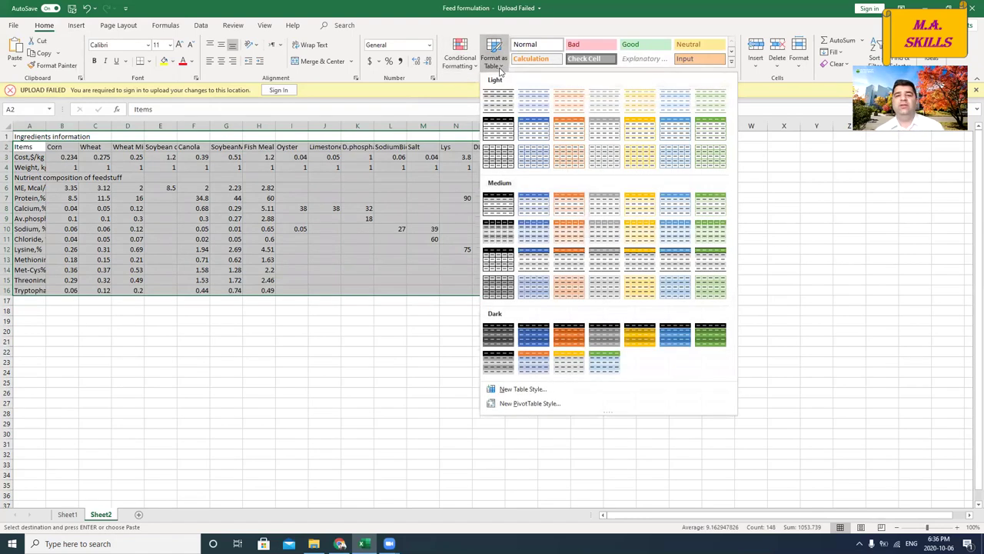
left_click(534, 124)
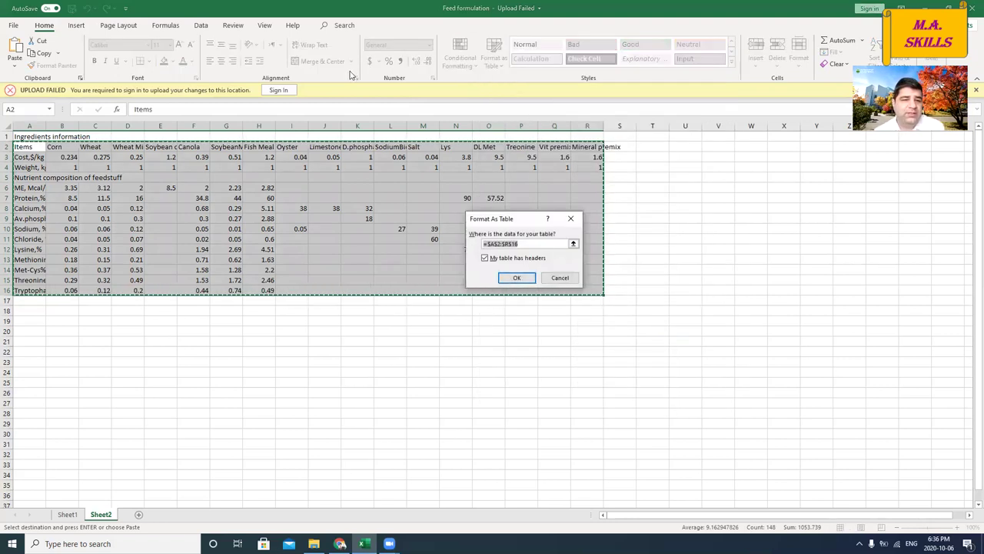
left_click(517, 277)
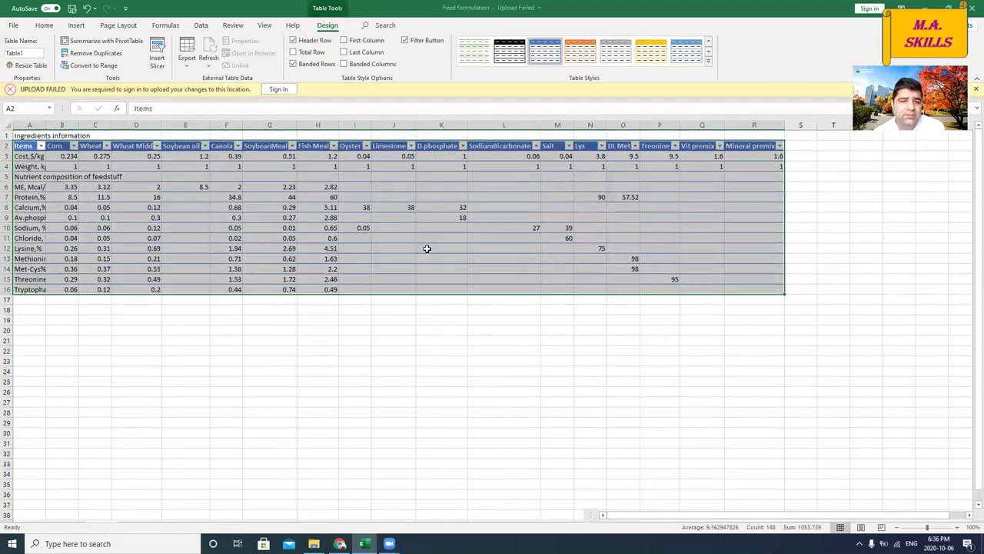
left_click(428, 219)
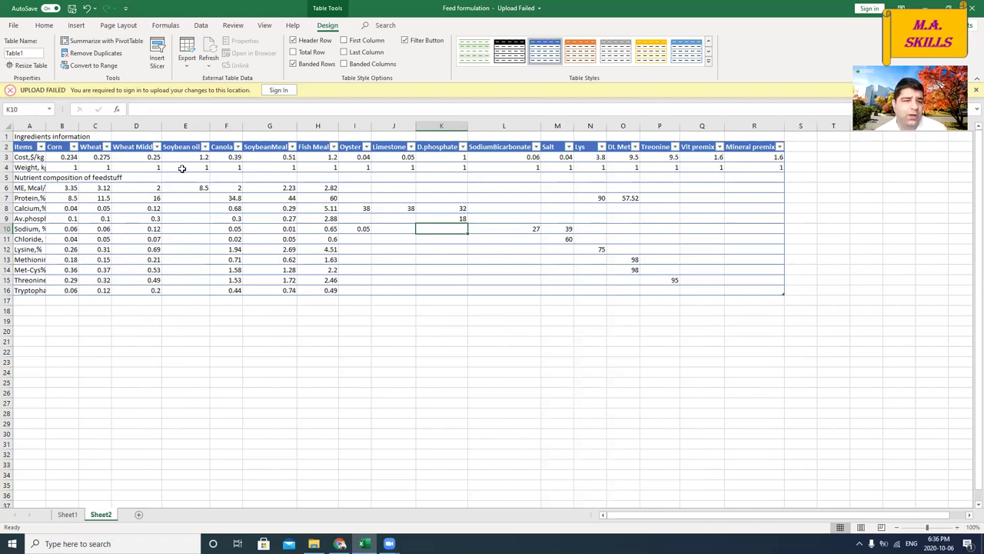
left_click(315, 218)
left_click(316, 229)
left_click(315, 249)
left_click(318, 280)
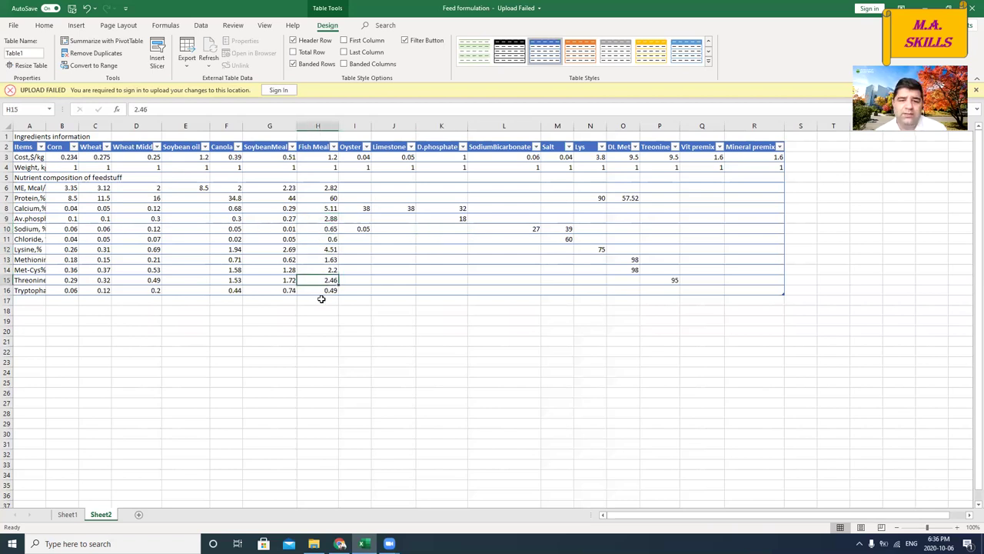
left_click(322, 299)
left_click(324, 239)
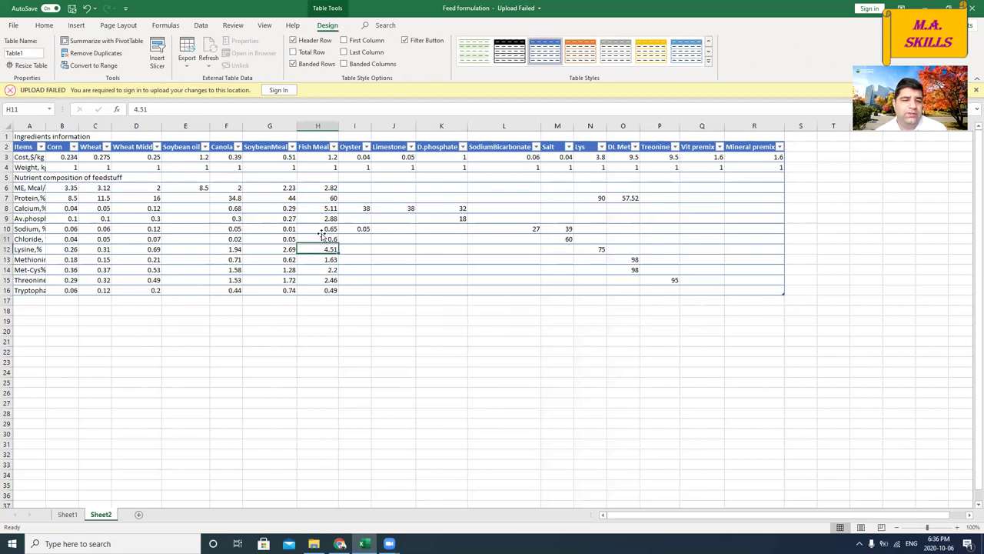
left_click(324, 218)
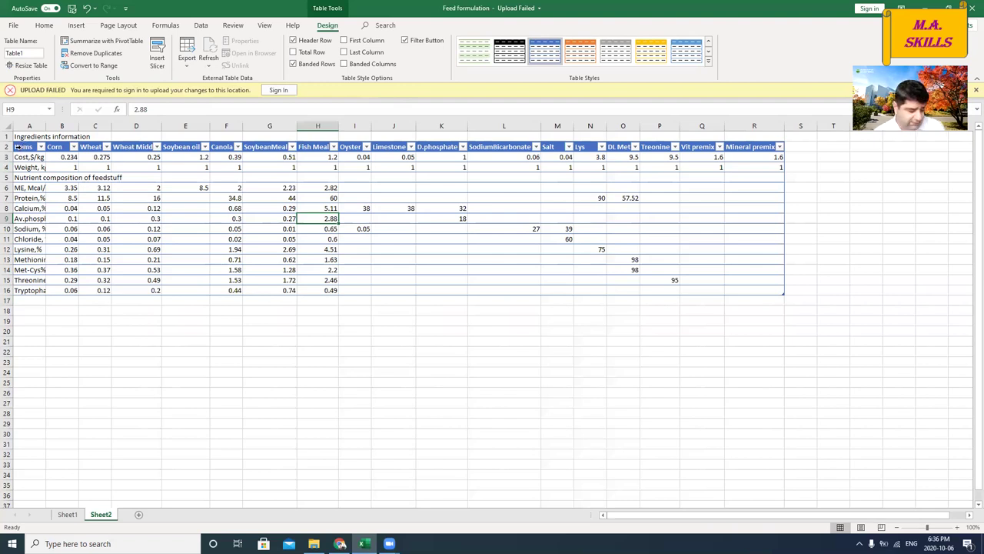
left_click(19, 146)
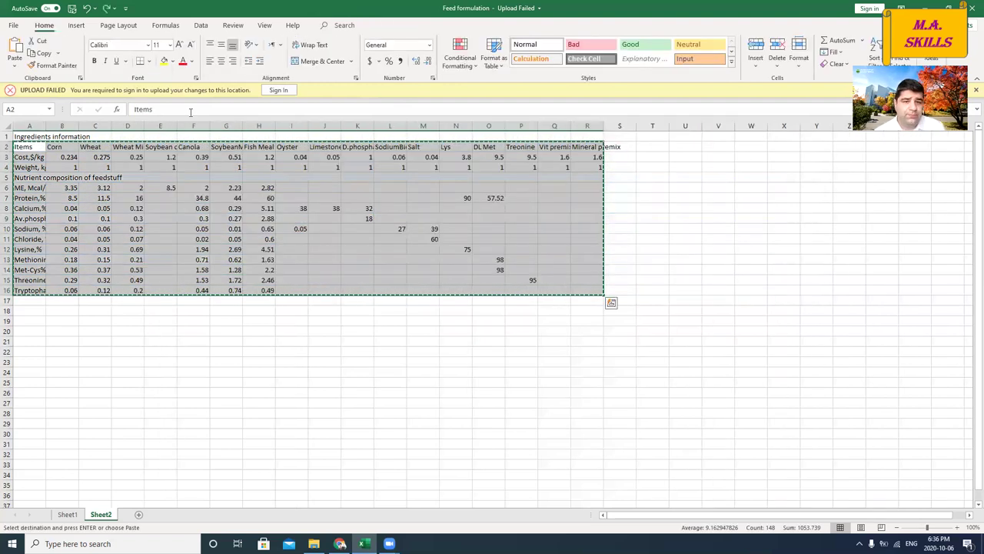
Format the data as a table with Table Style Light 20, then select SodiumBicarbonate's sodium value 27
left_click(494, 55)
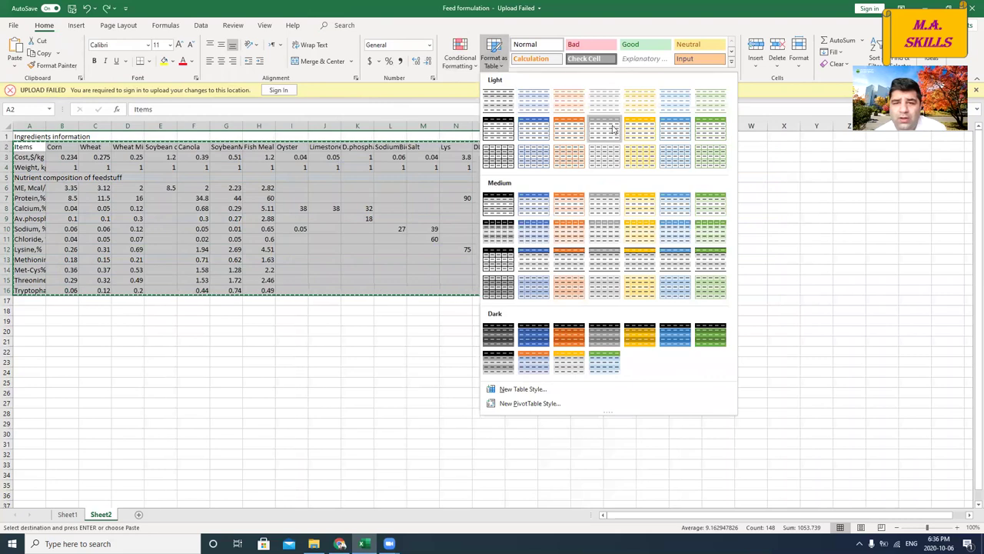
left_click(675, 156)
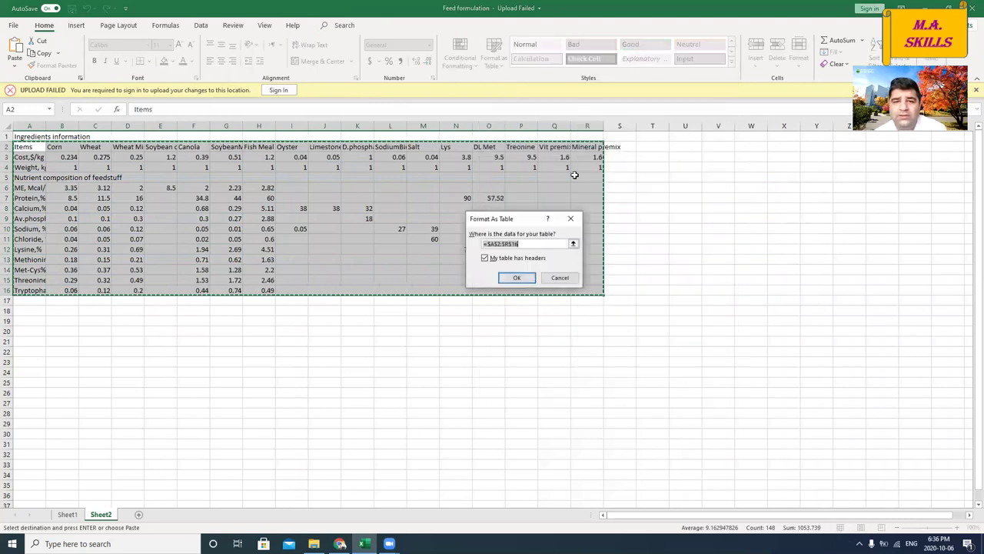
left_click(516, 277)
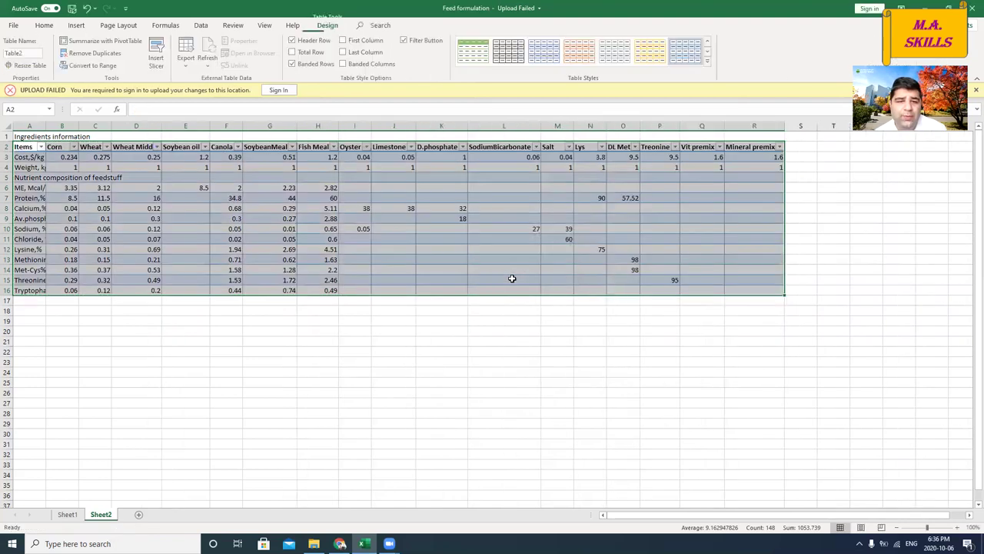
left_click(476, 311)
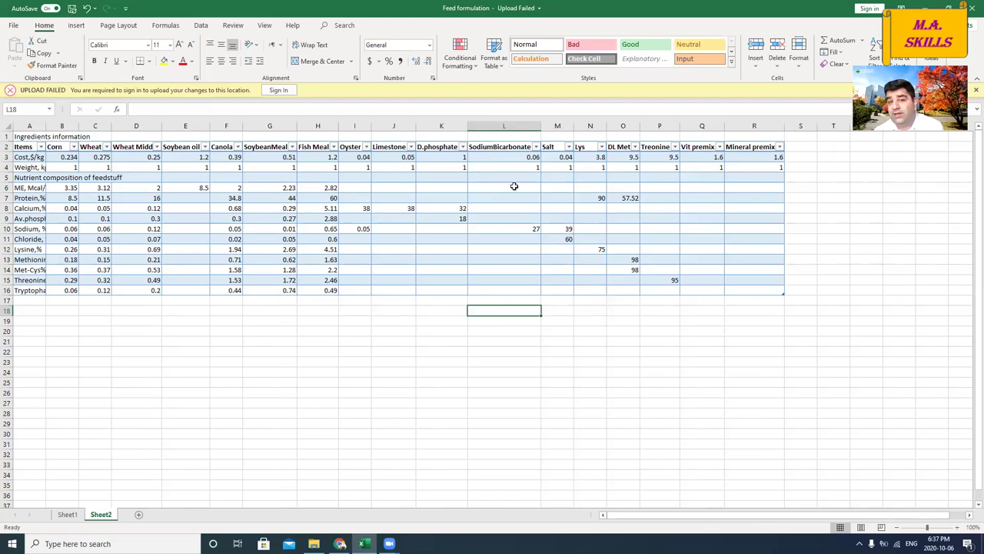
left_click(489, 231)
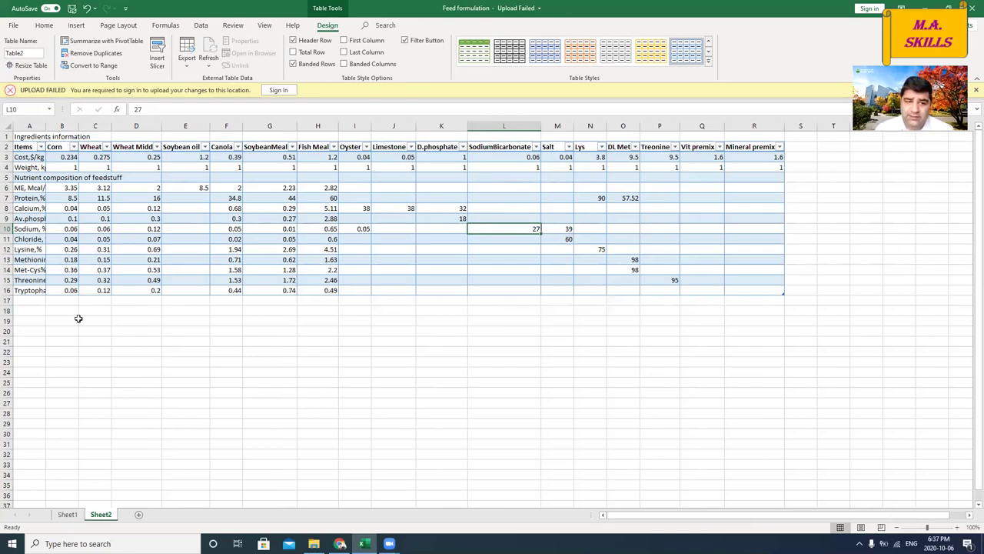
Type the heading 'Ingredients constraints (%)' into cell A17
left_click(33, 302)
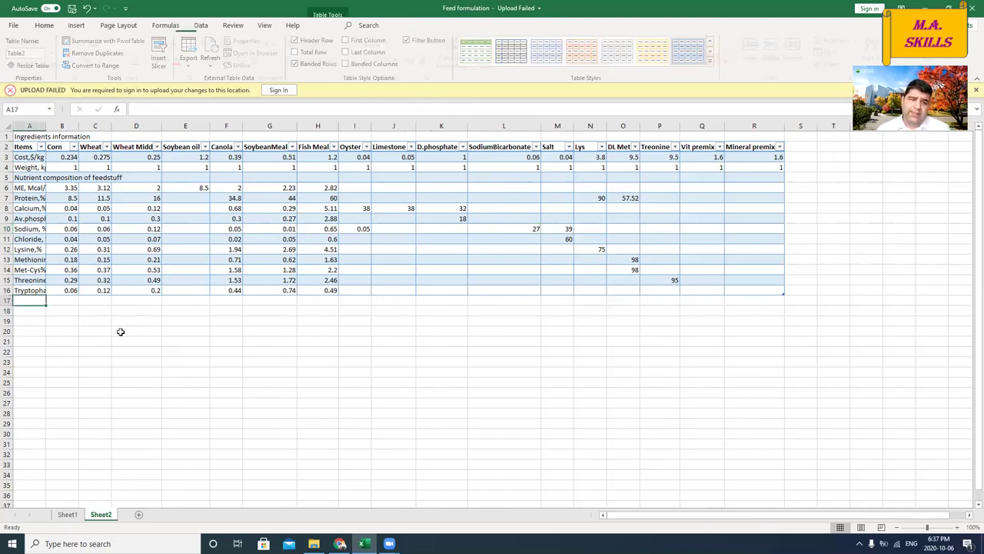
type("Ingredients constraints")
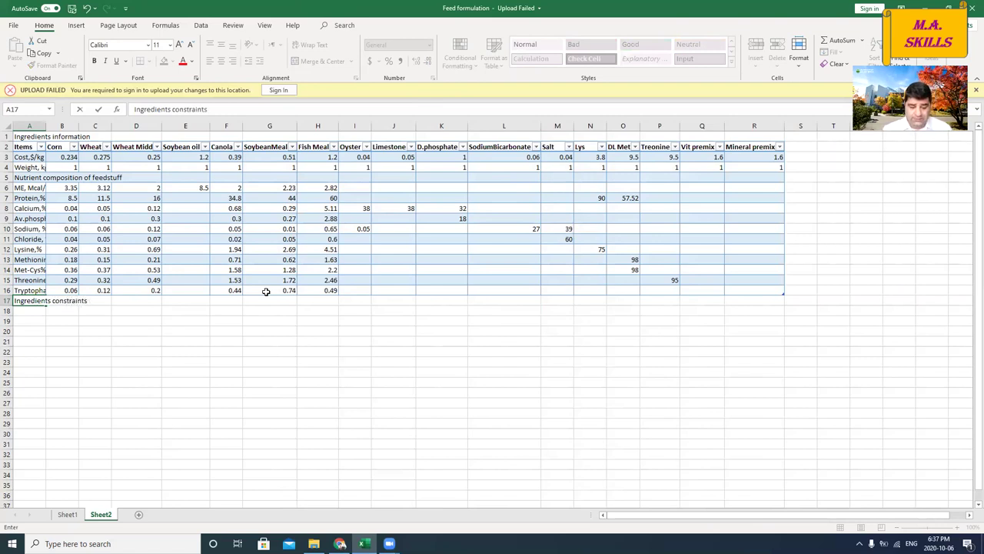
type("%")
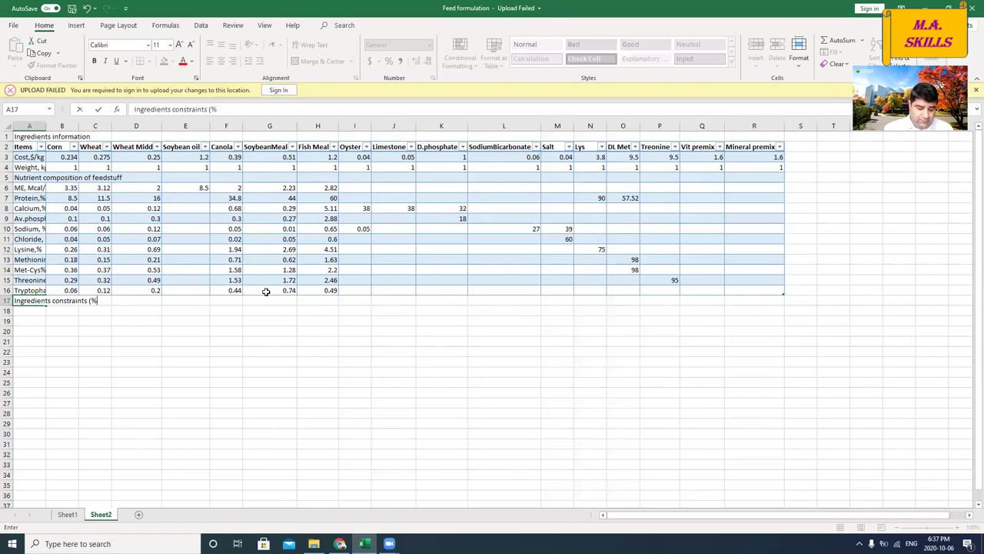
key("Return")
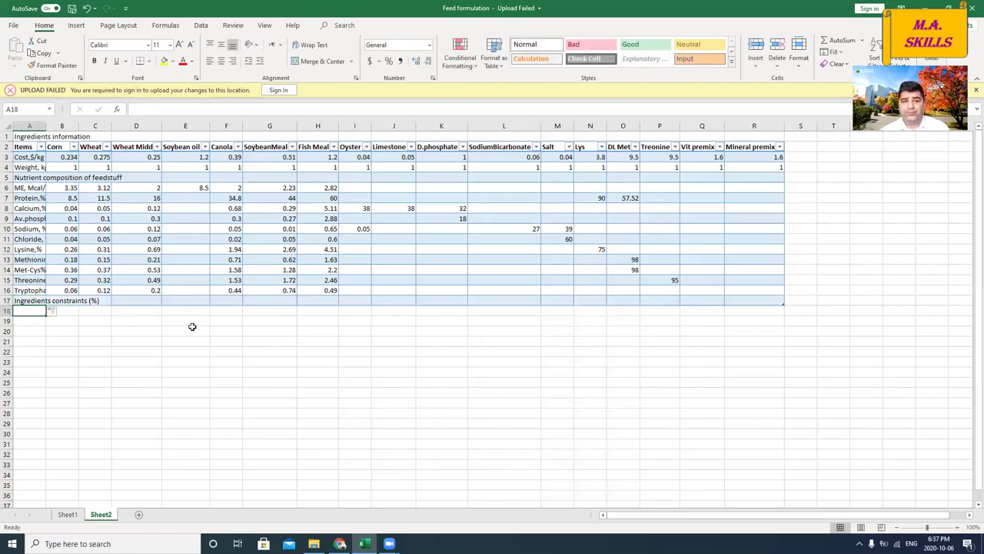
left_click(269, 330)
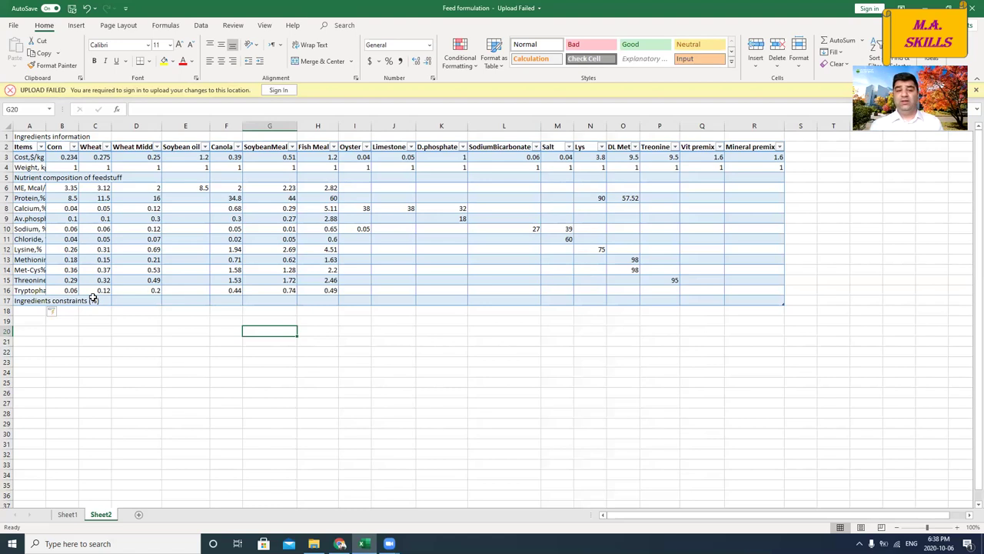
scroll(31, 297, "up", 2, "ctrl")
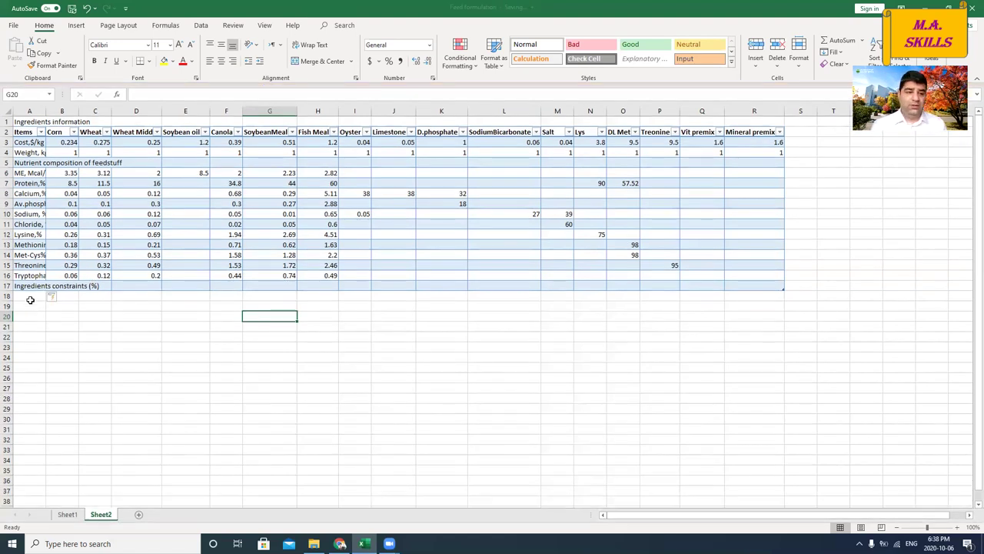
scroll(47, 292, "down", 2, "ctrl")
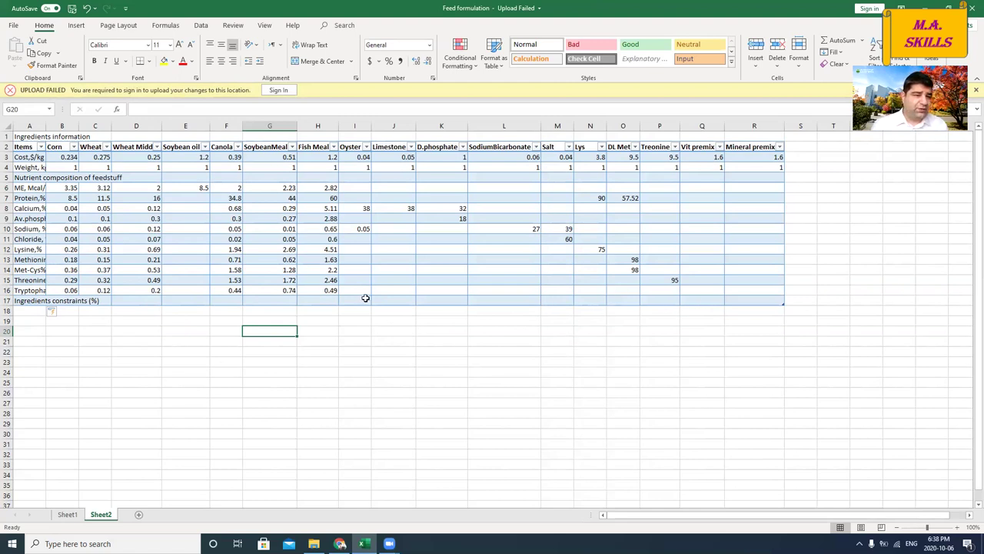
Undo the table's extension to row 17 and move the constraints heading down to A18
key("ctrl+z")
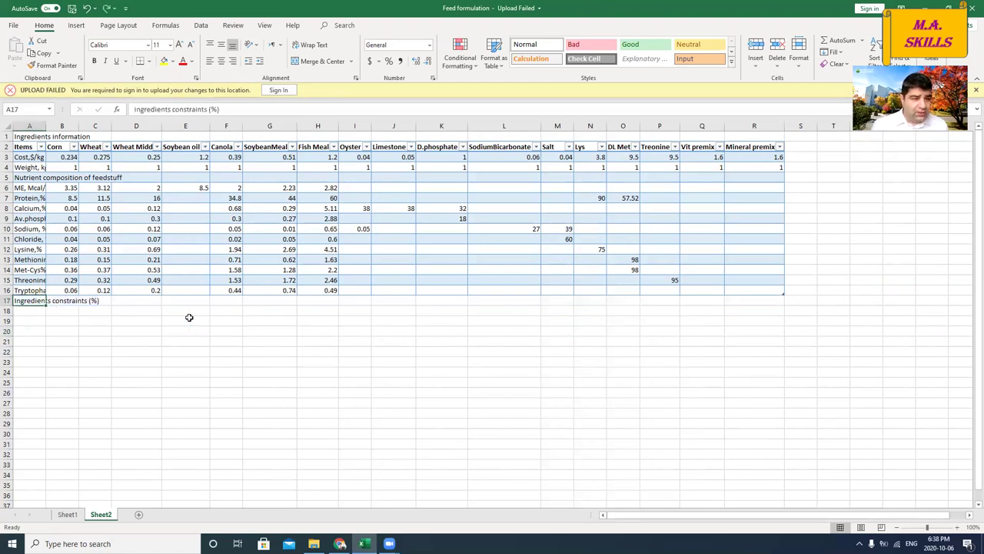
left_click_drag(23, 300, 104, 301)
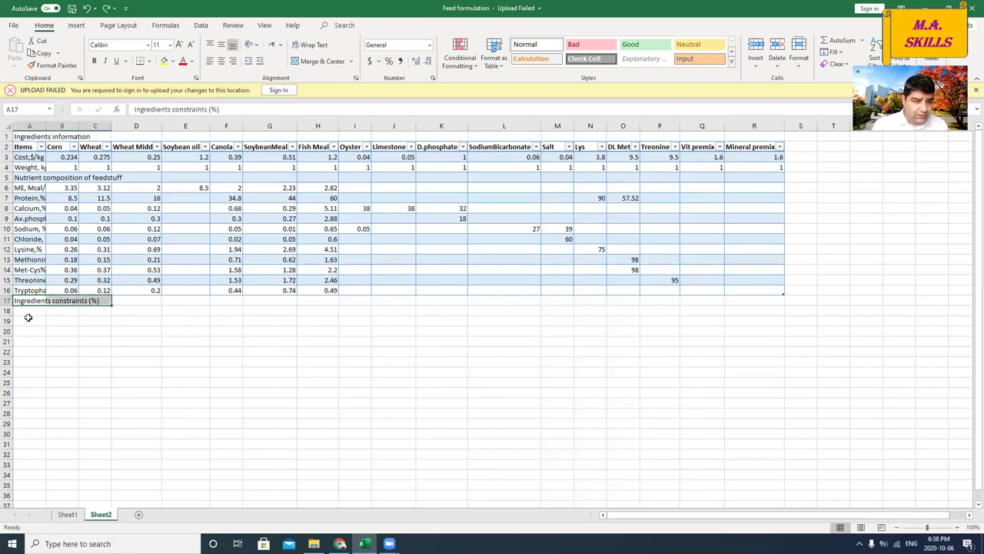
left_click(28, 300)
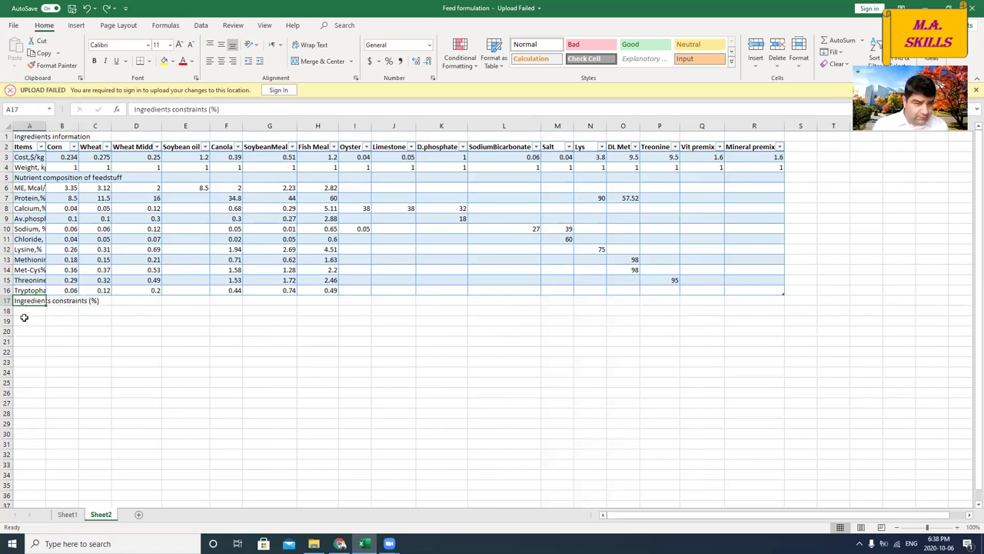
left_click_drag(25, 305, 30, 317)
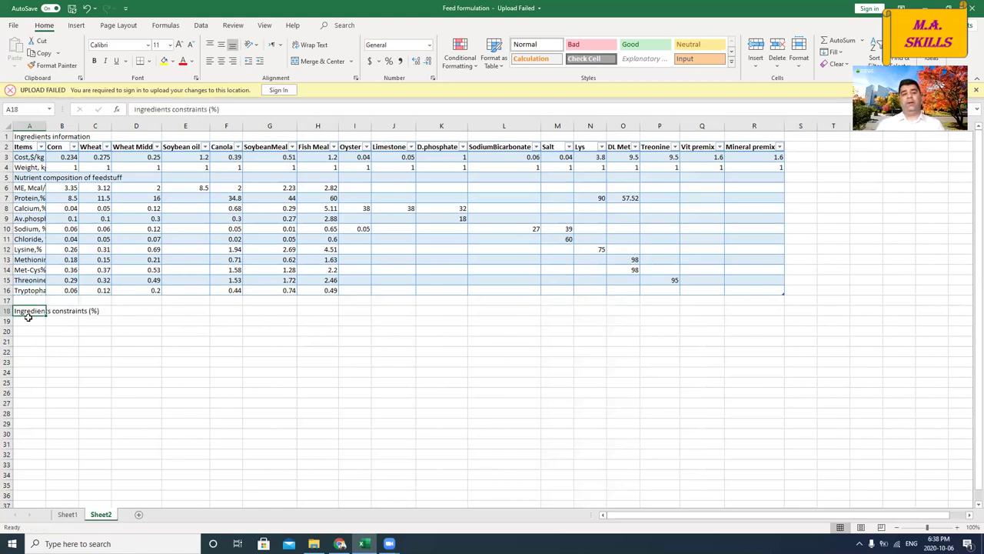
Add the row labels 'Min (%)' in A19 and 'Max(%)' in A20
left_click(27, 321)
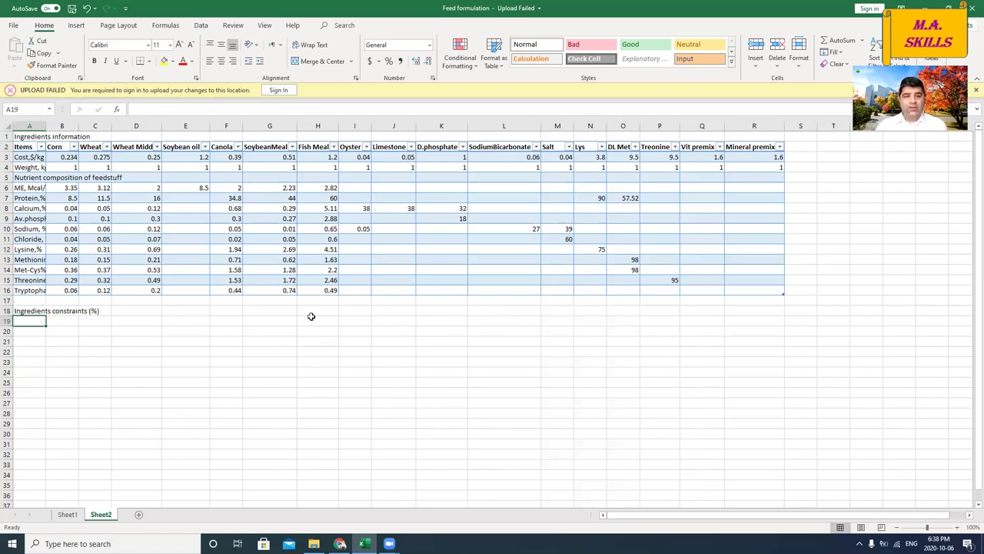
type("Mi")
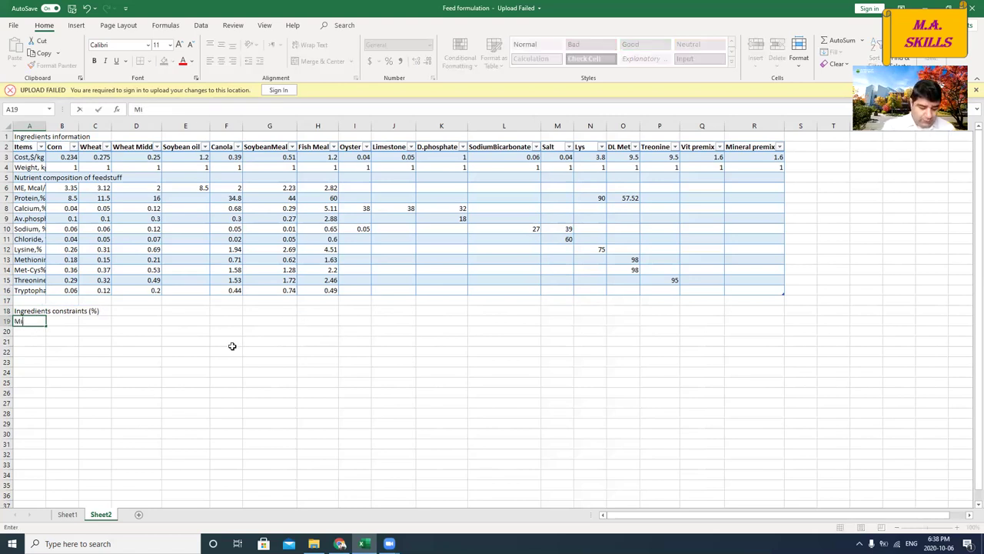
type("n (%")
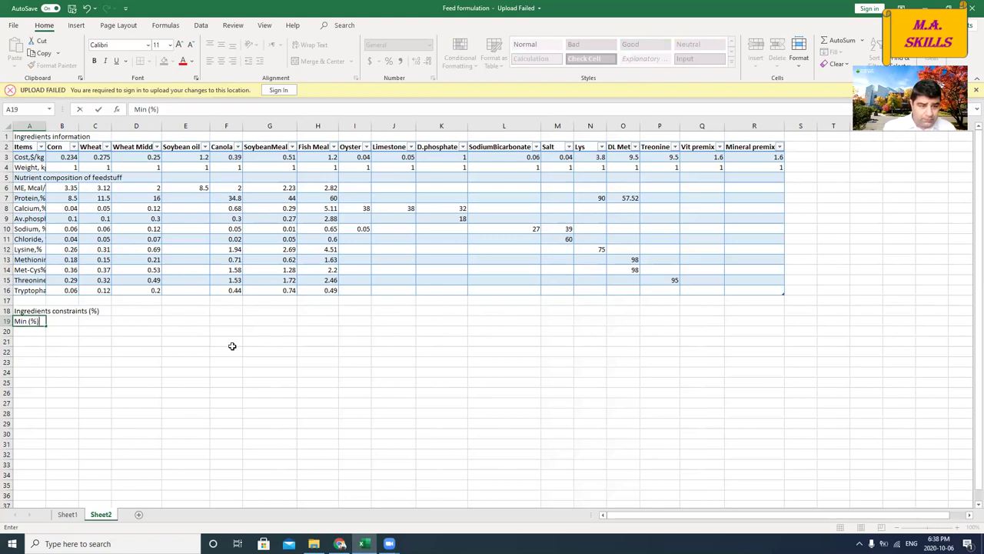
key("Return")
type("Max")
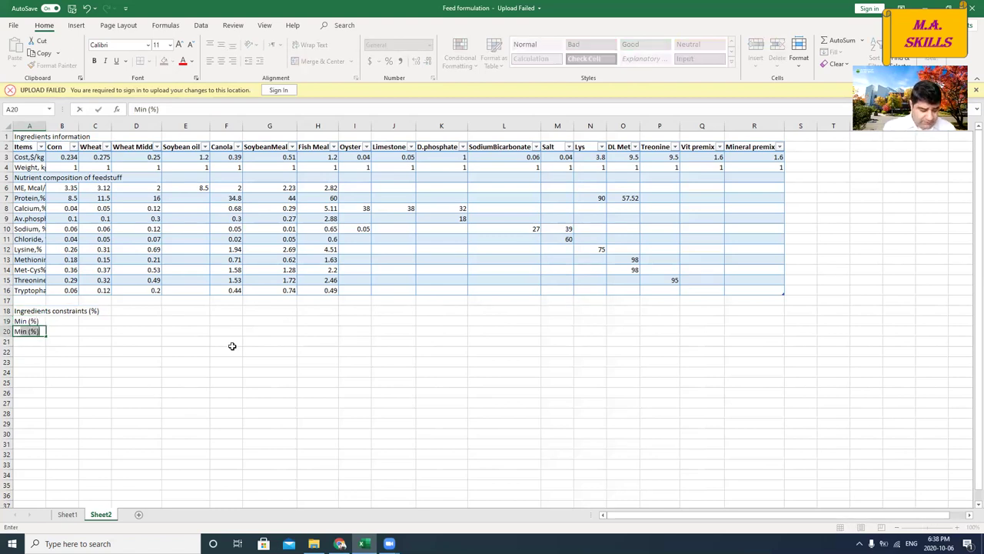
type("(%")
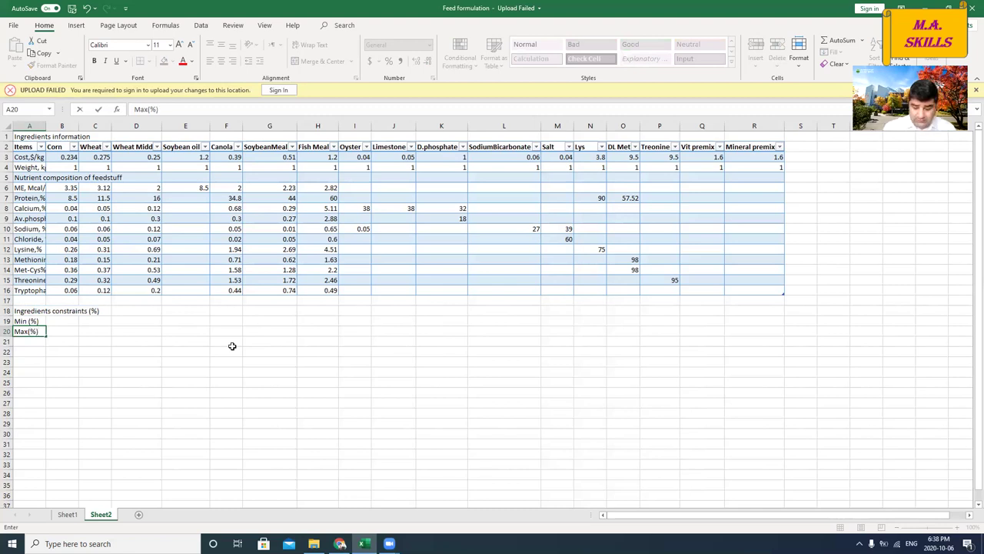
type(")")
key("Return")
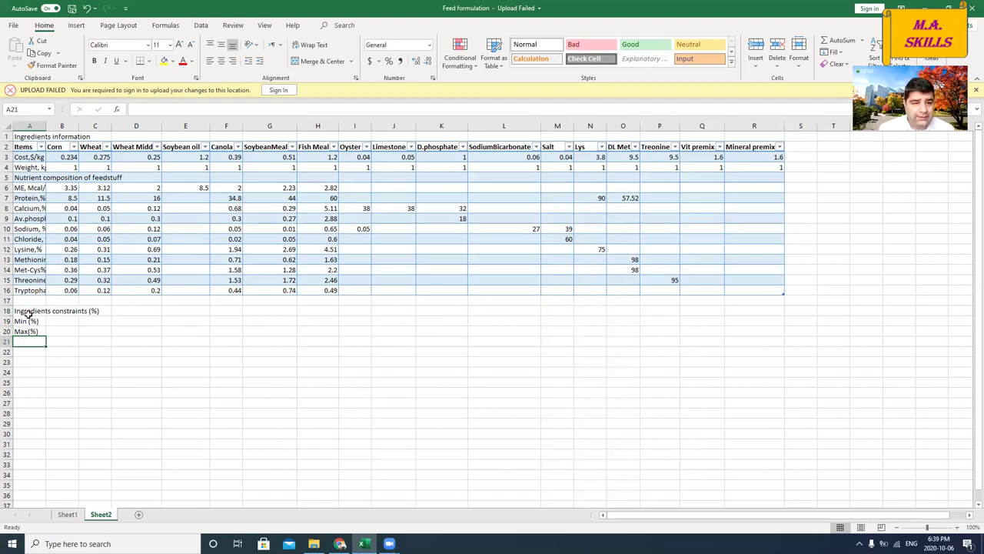
Apply the orange Input cell style to the constraints block A18:R20
left_click(32, 310)
left_click_drag(60, 310, 753, 330)
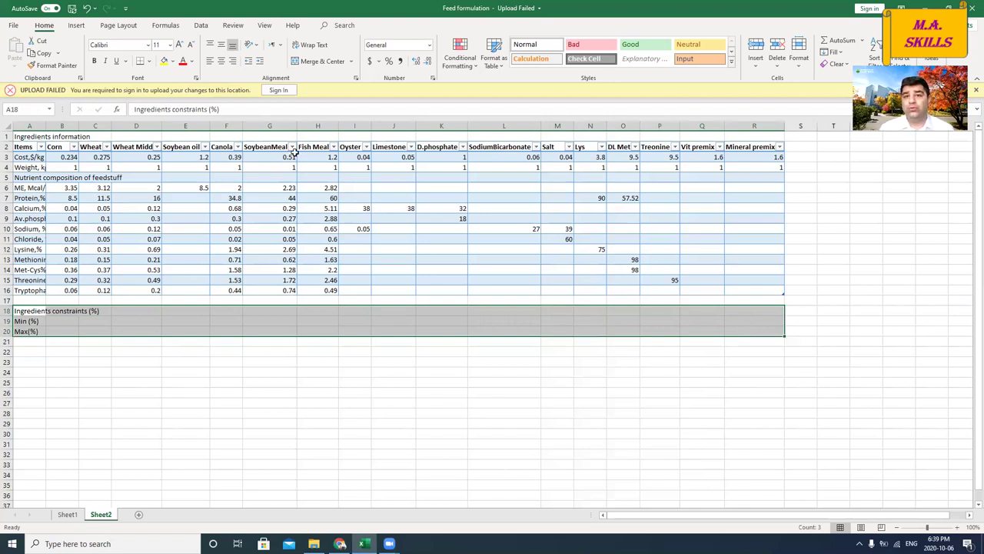
left_click(697, 62)
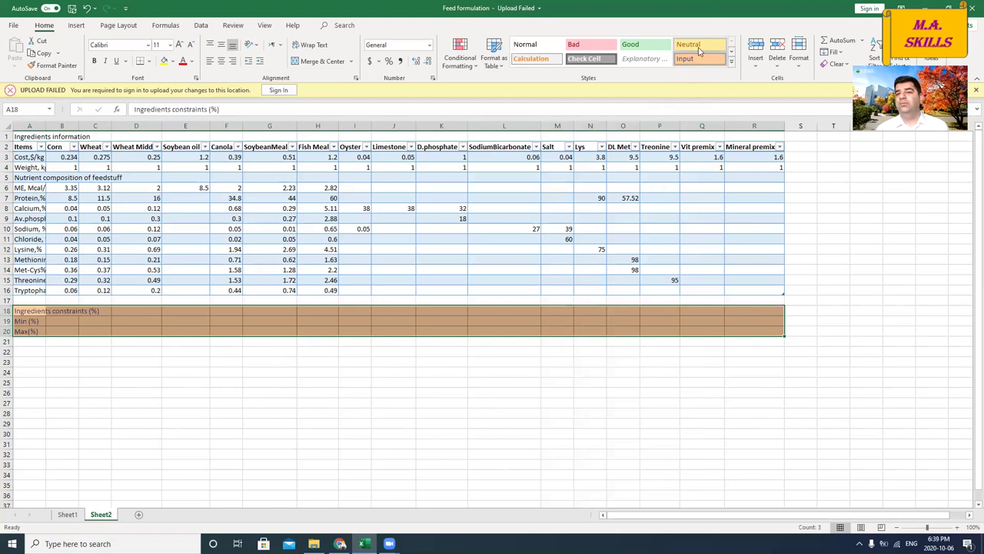
left_click(488, 348)
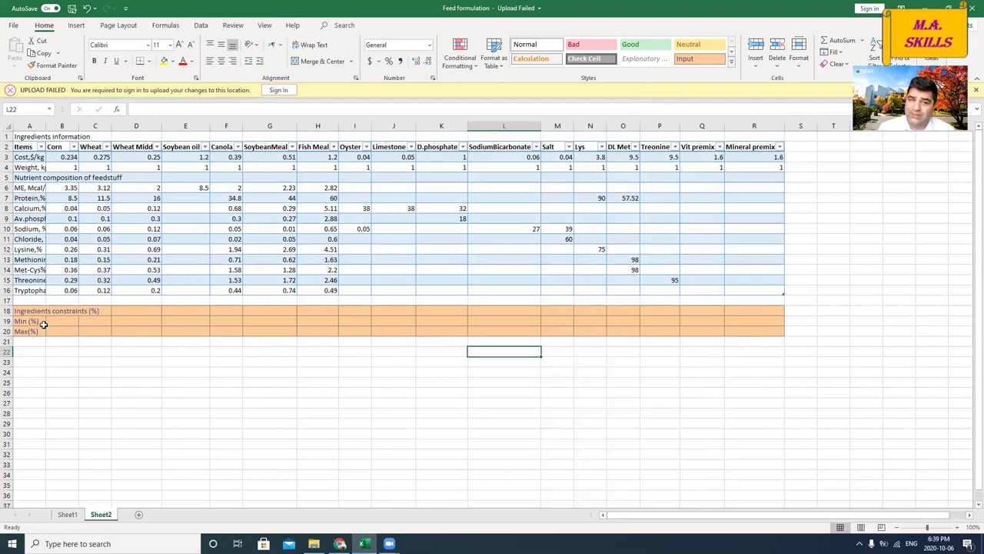
Format constraint rows 19–20 as percentages and set the Soybean oil maximum to 5%
left_click_drag(50, 323, 751, 325)
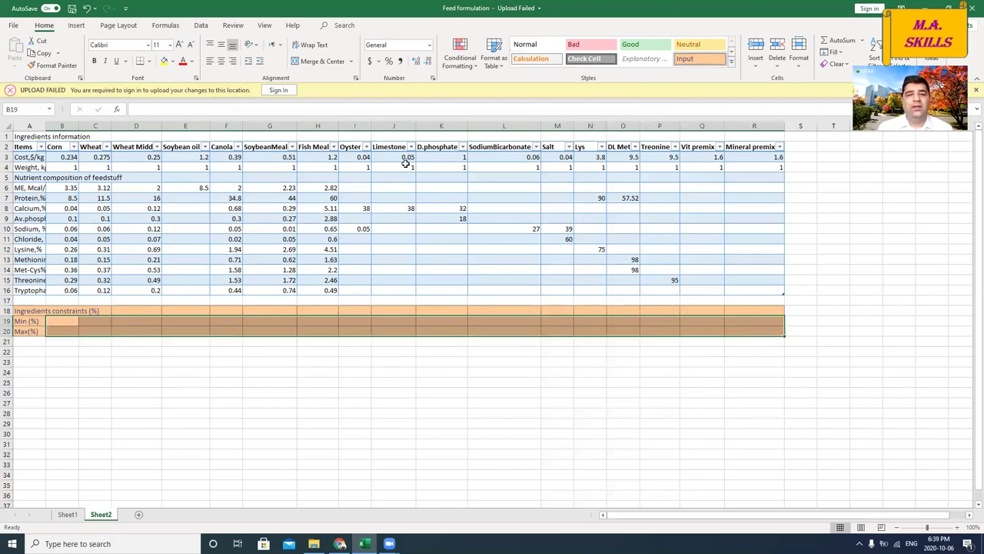
left_click(390, 62)
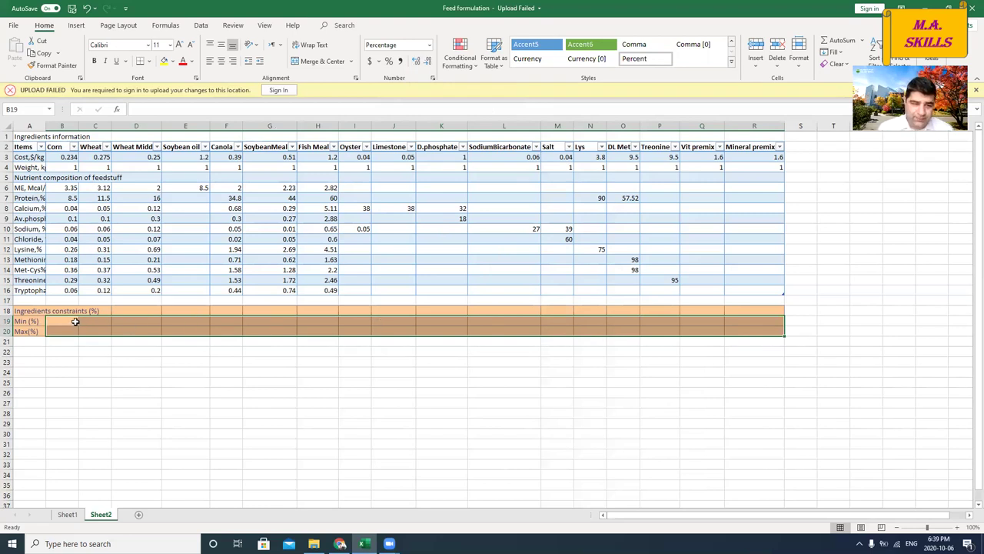
left_click(182, 329)
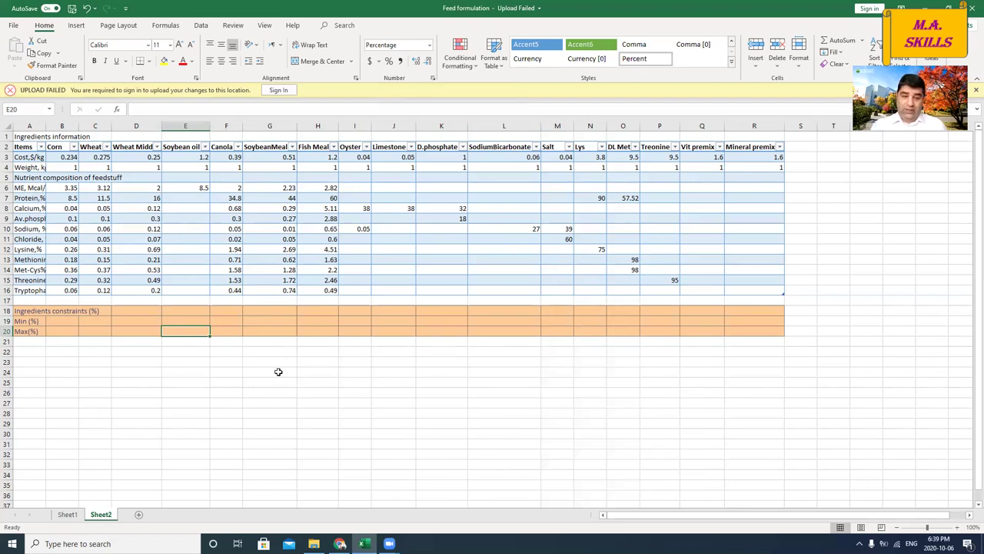
type("5")
key("Return")
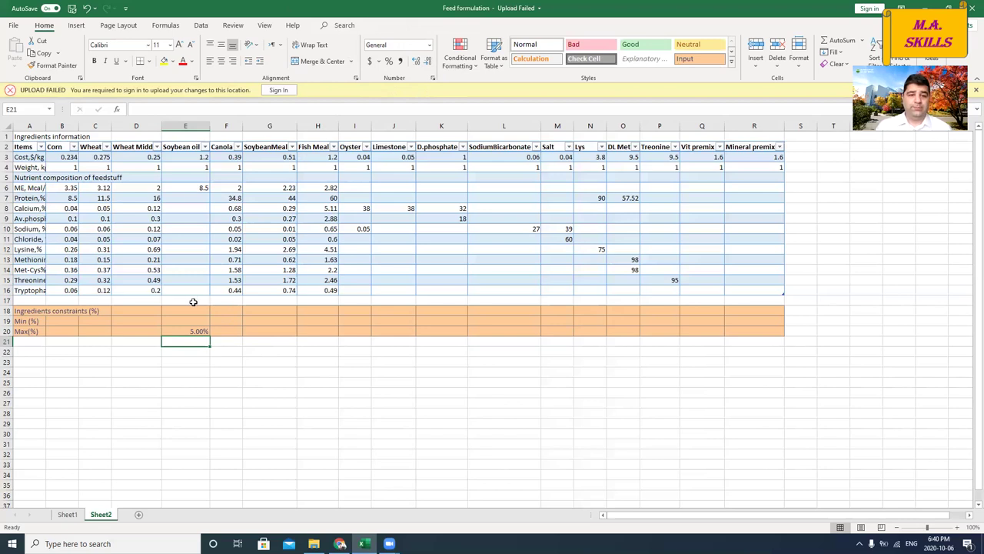
Enter 0% minimums for Corn and Wheat and fill 0% across all ingredients in row 19
left_click(68, 321)
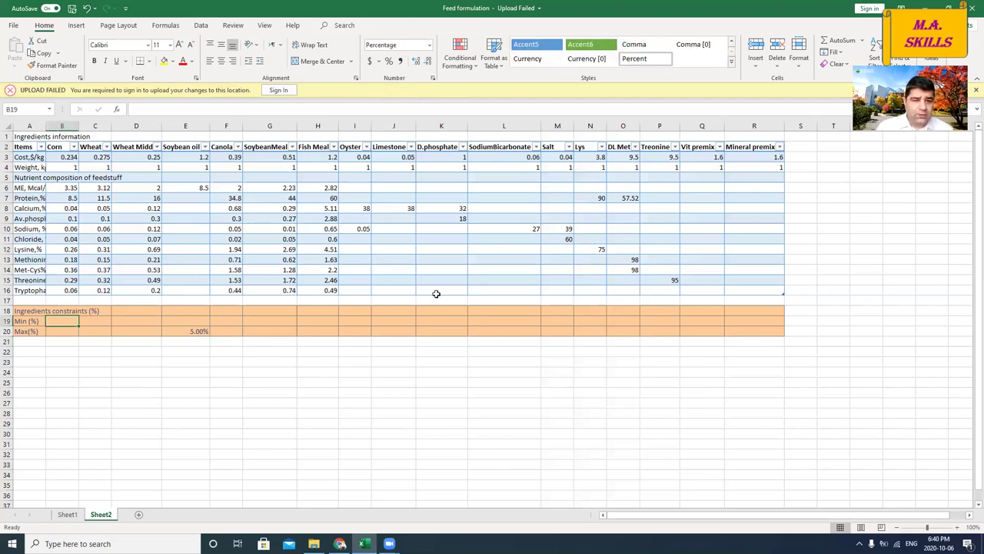
type("0%")
key("Tab")
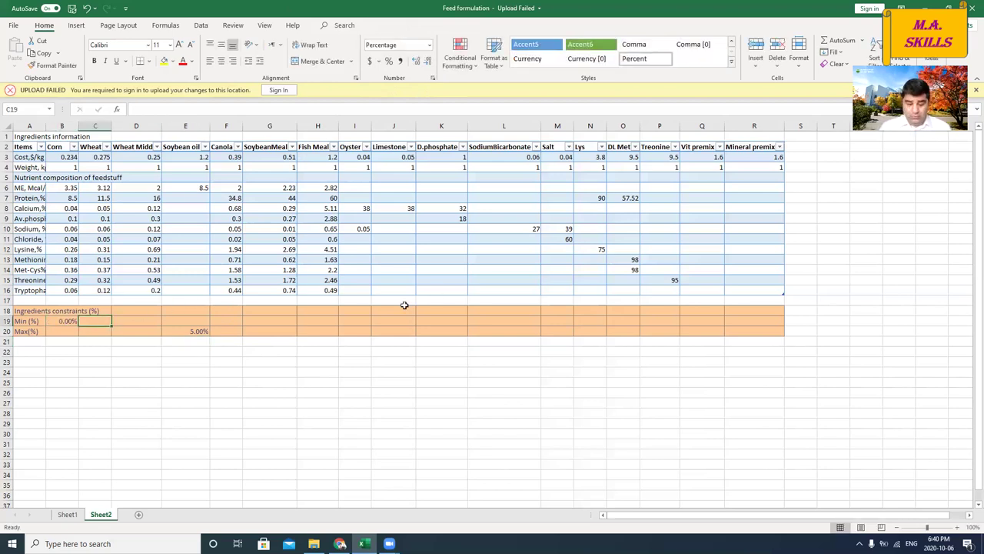
type("0%")
key("Tab")
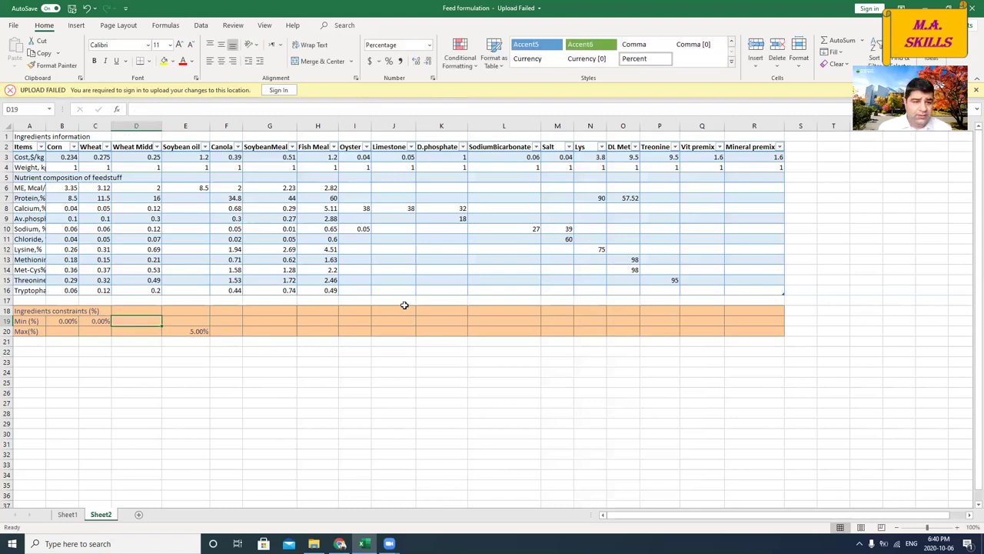
left_click(69, 320)
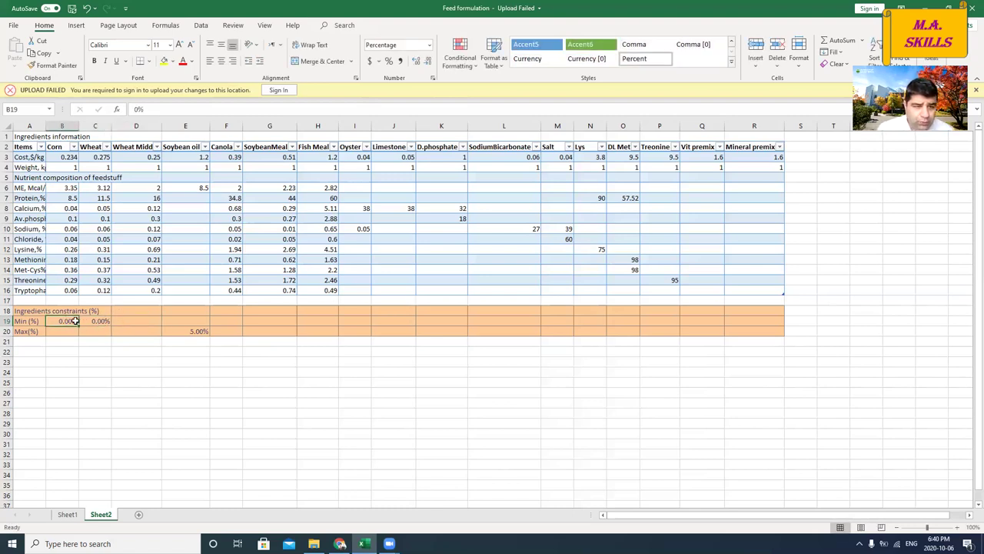
left_click_drag(75, 320, 765, 316)
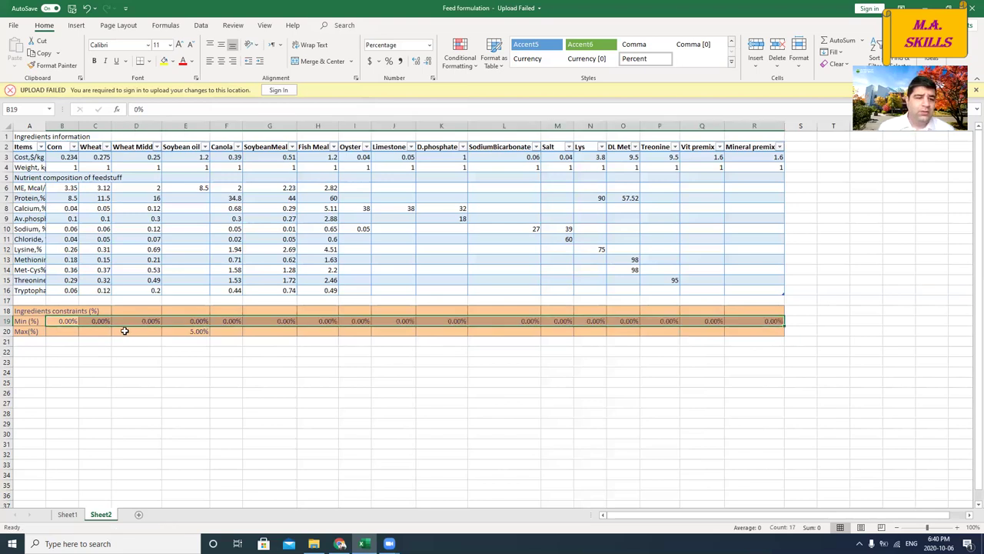
left_click(74, 330)
Enter 100% maximums for Corn and Wheat and fill 100% across row 20 to Mineral premix
type("100")
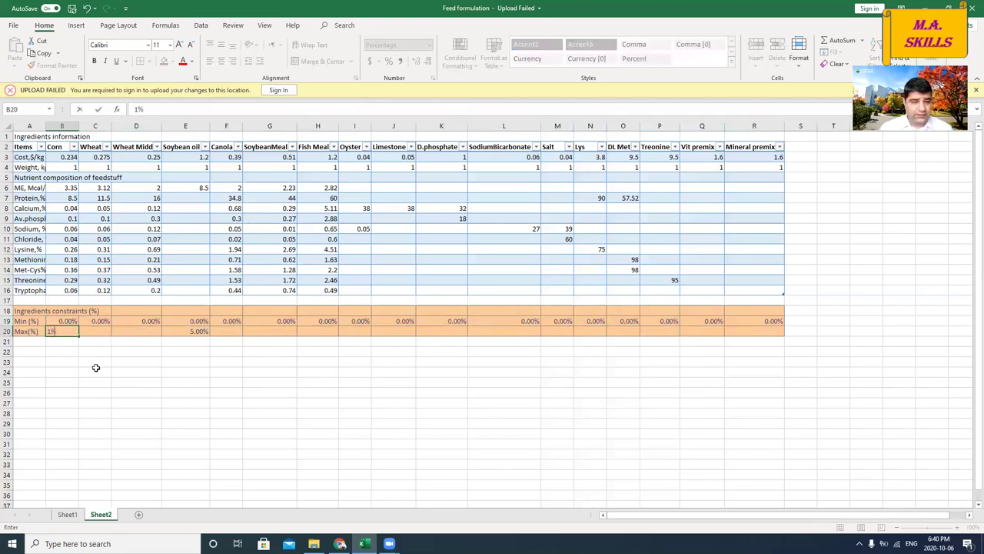
key("Tab")
type("100")
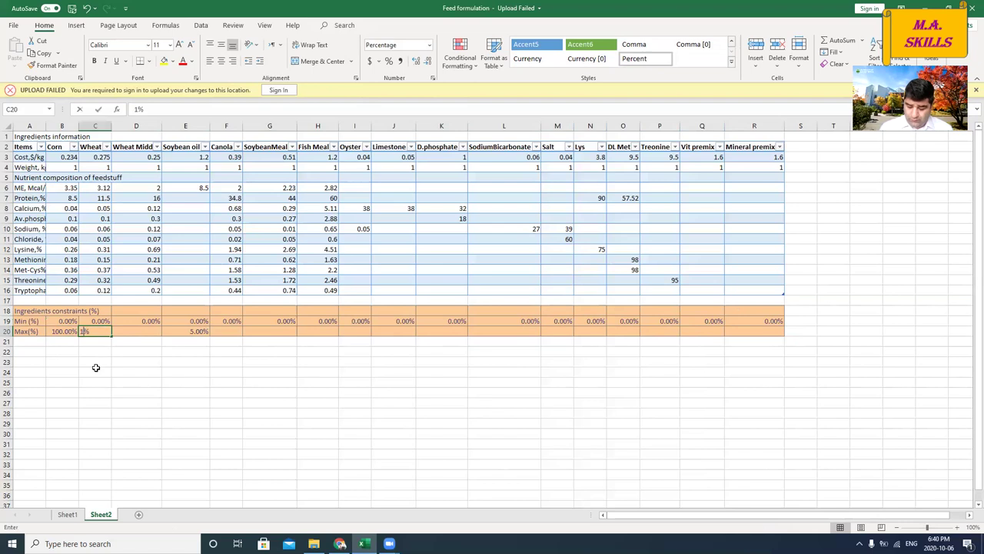
key("Tab")
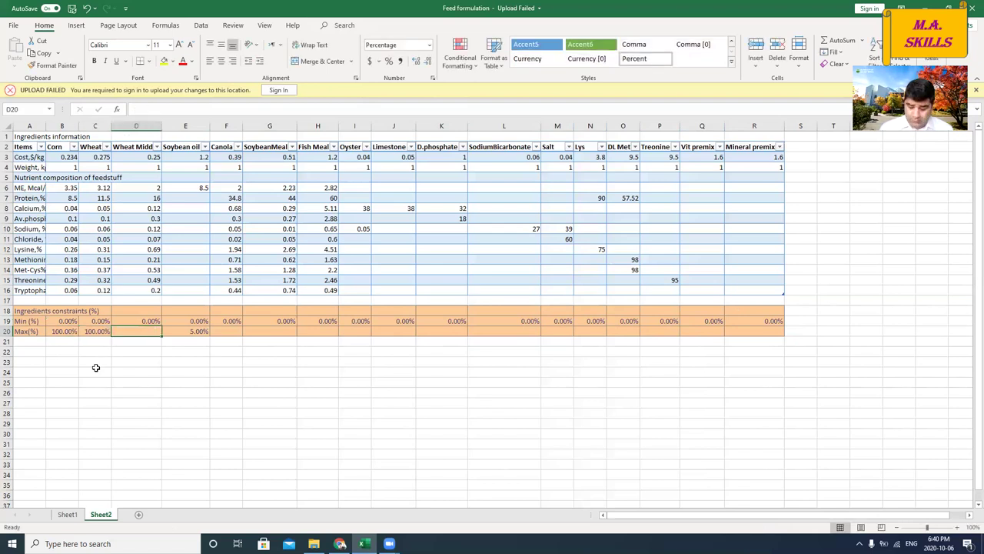
key("Left")
key("Left")
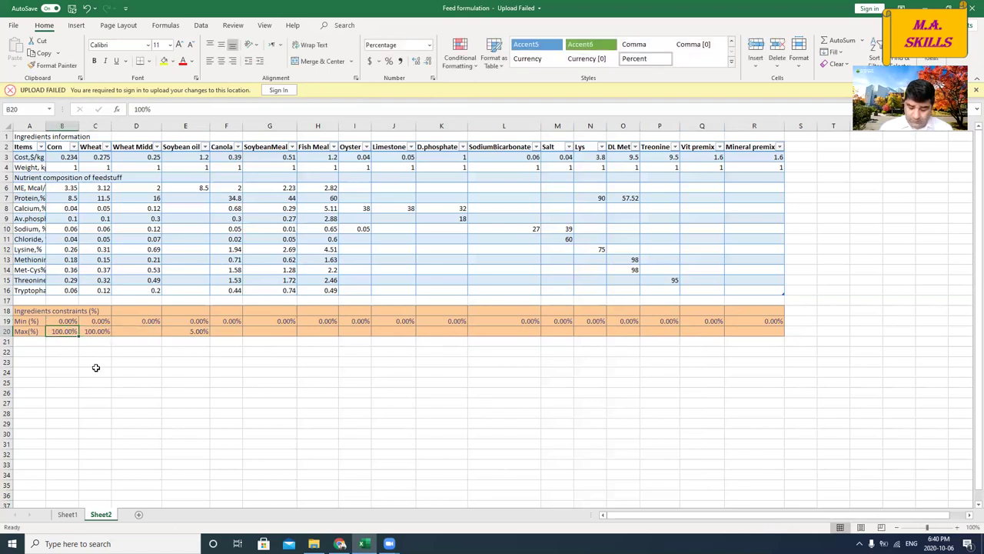
key("shift+Right")
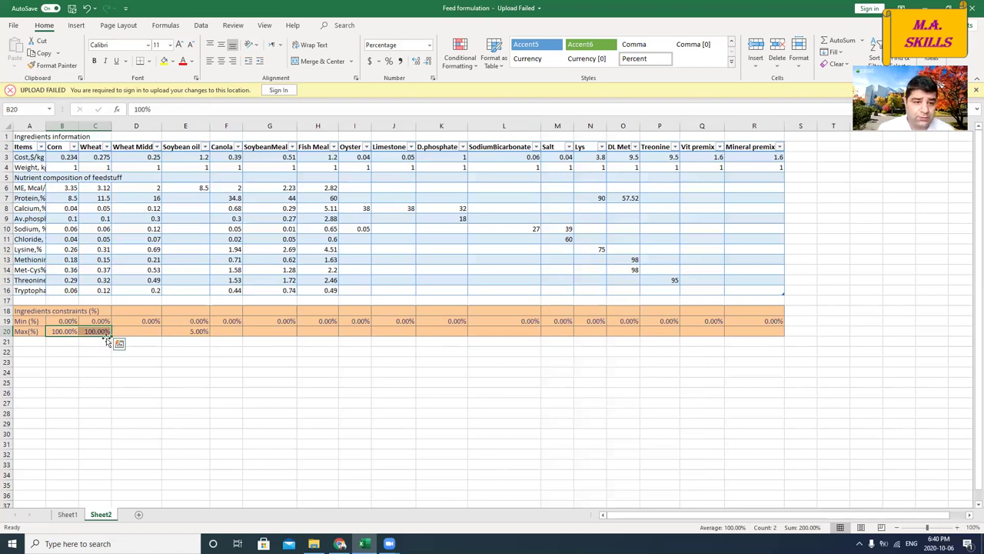
left_click_drag(111, 332, 764, 338)
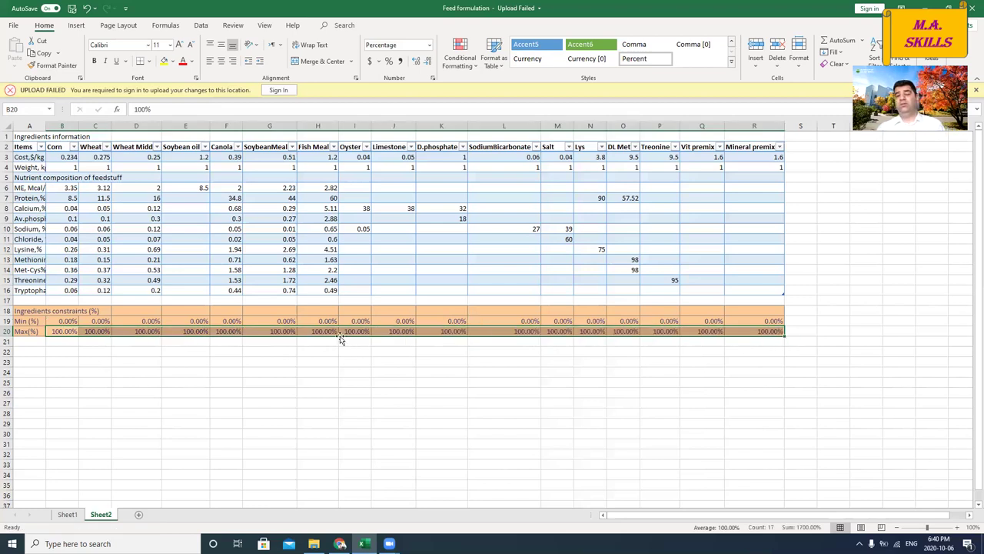
Set Vit premix's minimum and maximum to 0.25%
mouse_move(772, 332)
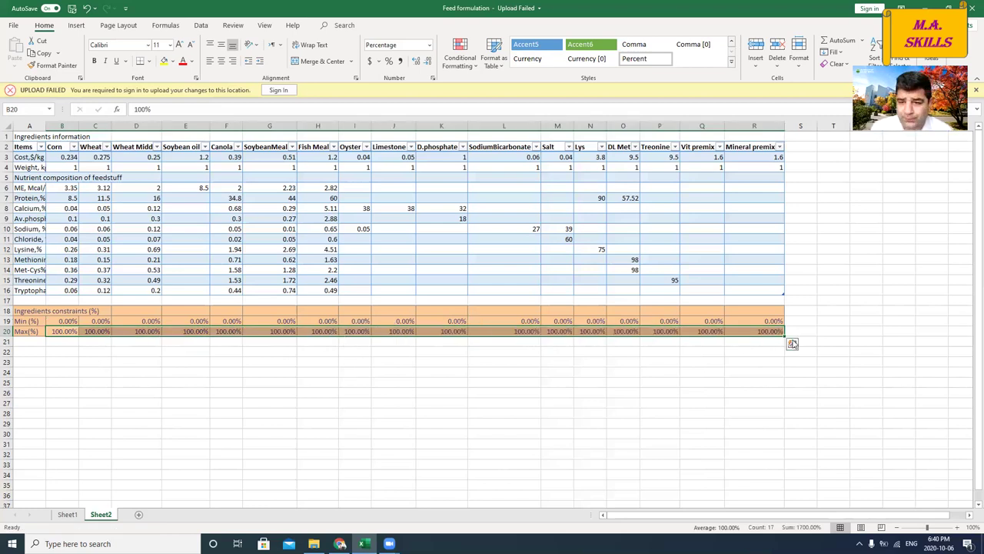
left_click(715, 321)
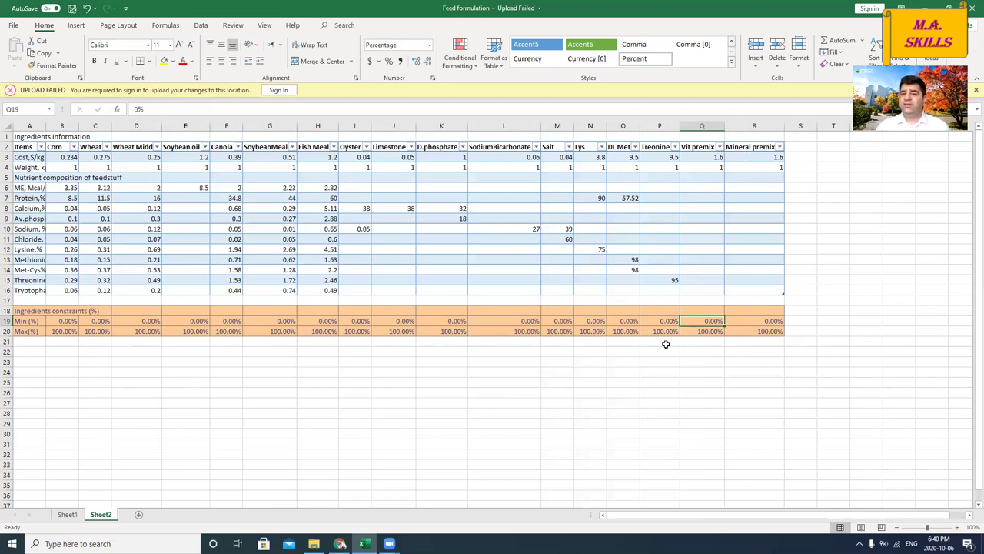
type("0.25")
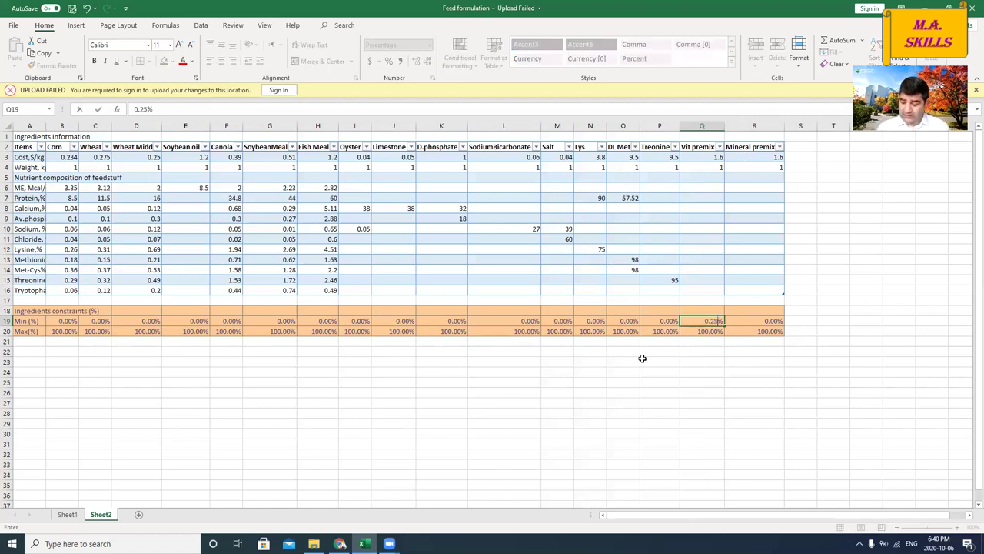
key("Return")
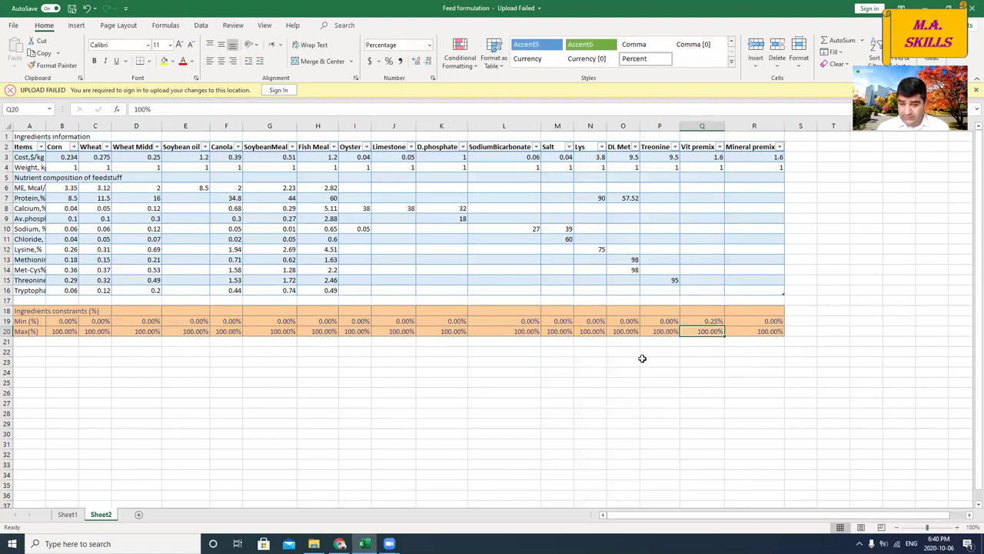
type("0.23")
key("BackSpace")
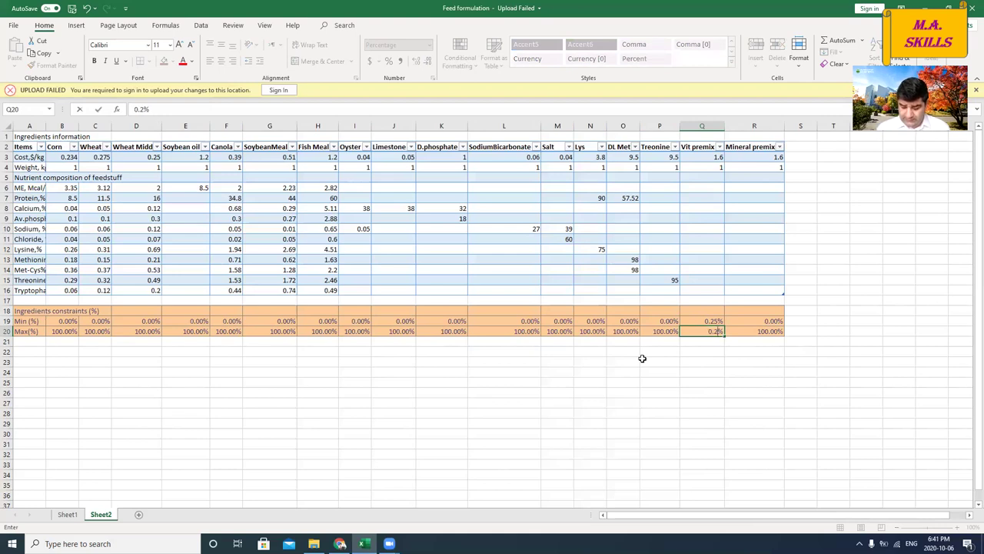
type("5")
key("Return")
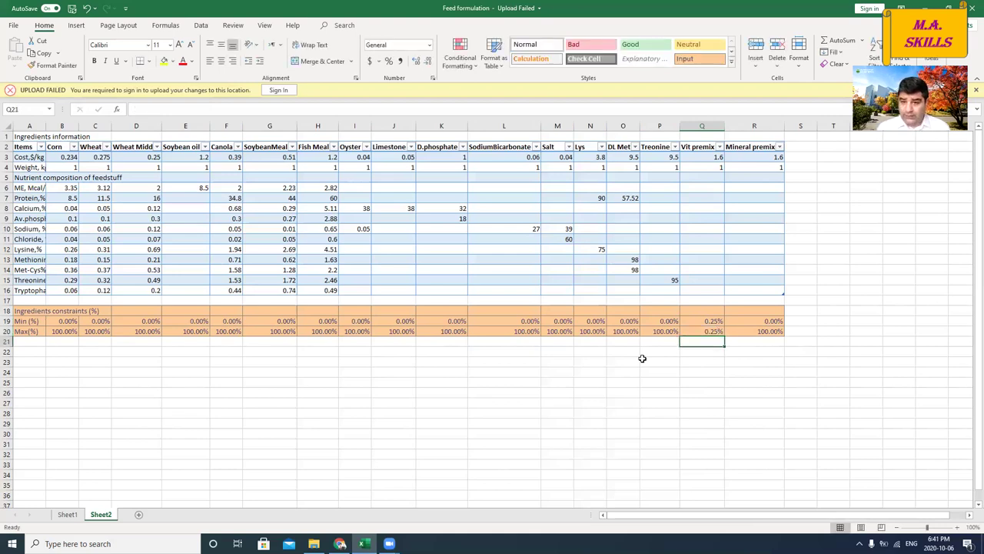
Set Mineral premix's minimum and maximum to 0.25%
key("Up")
key("Up")
key("Right")
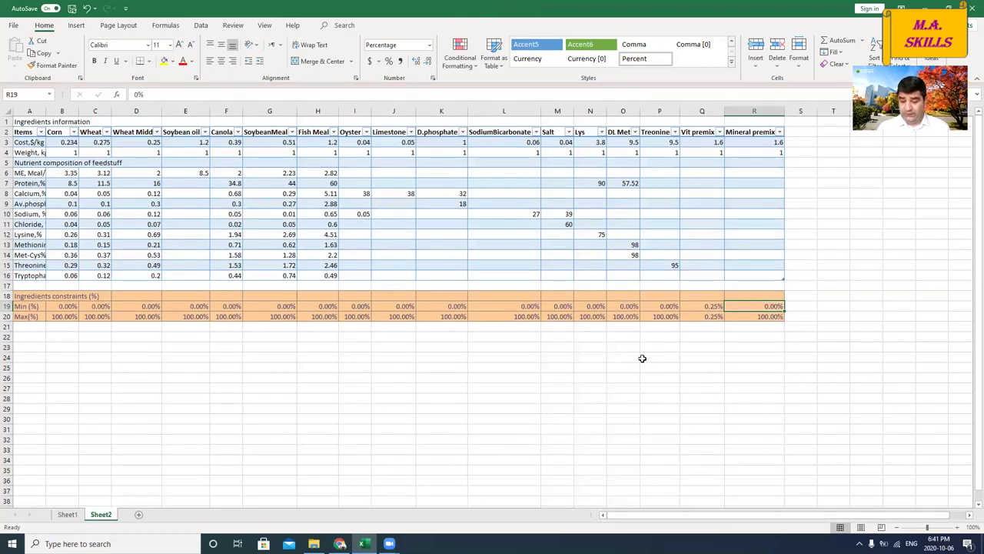
type("0.25")
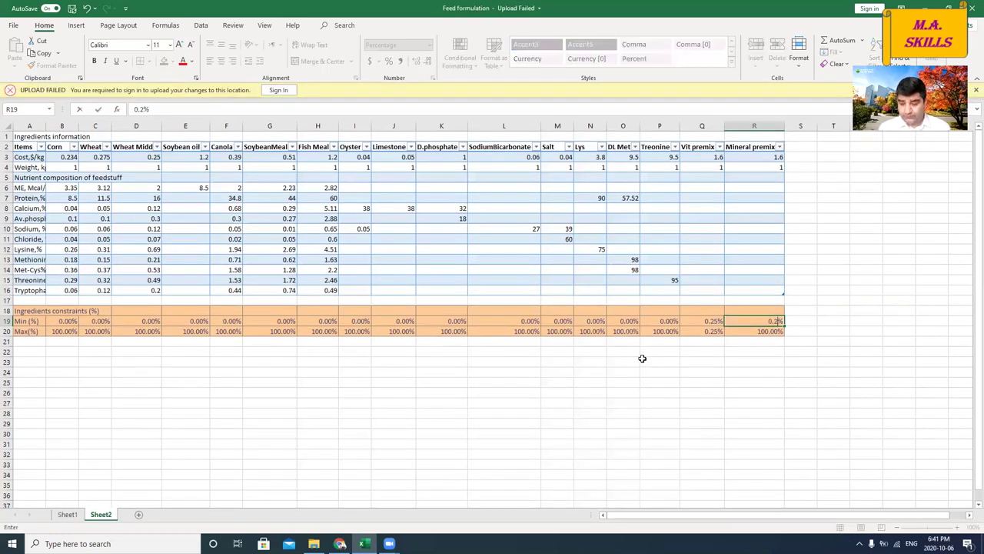
key("Return")
type("0.25")
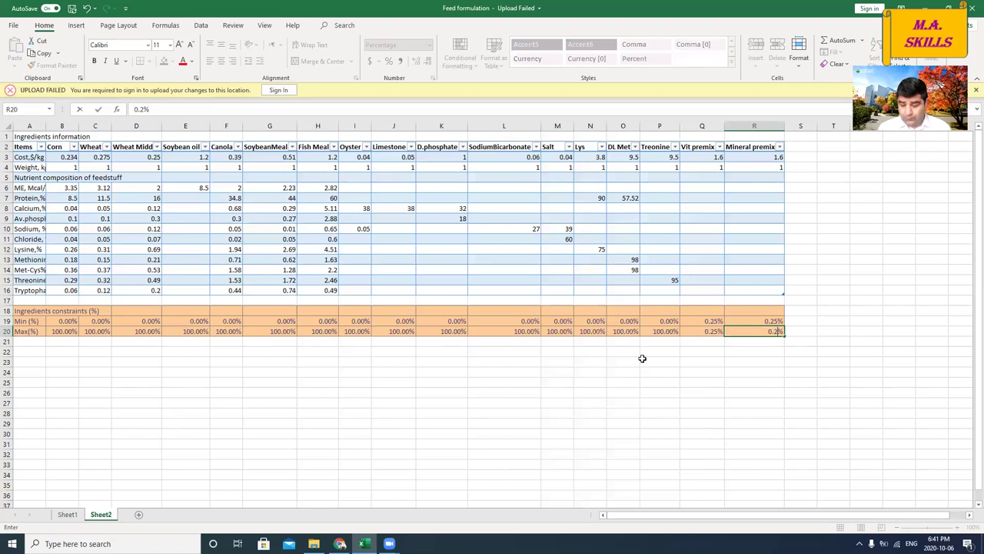
key("Return")
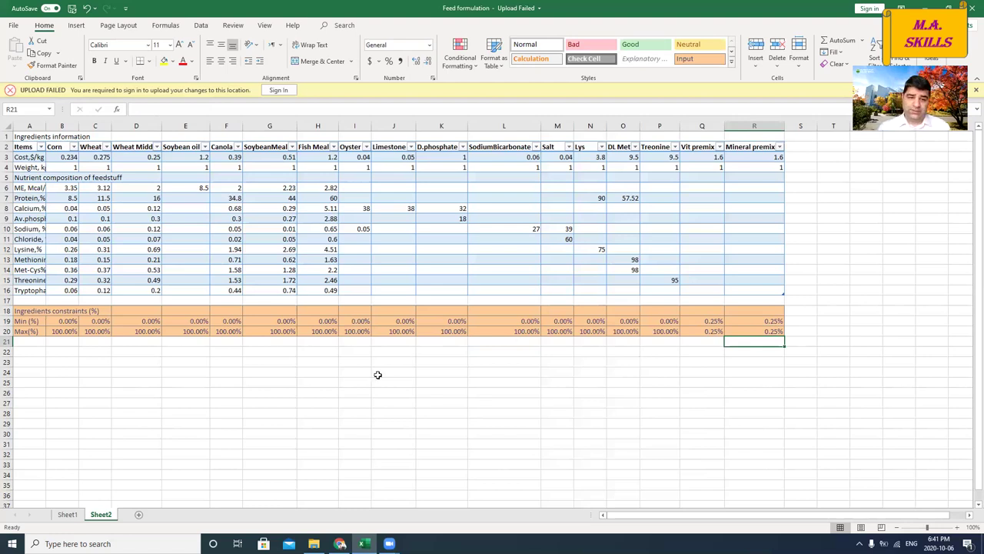
Add the label 'Ingredients inclusion (%)' in A22 and autofit column A's width
left_click(31, 354)
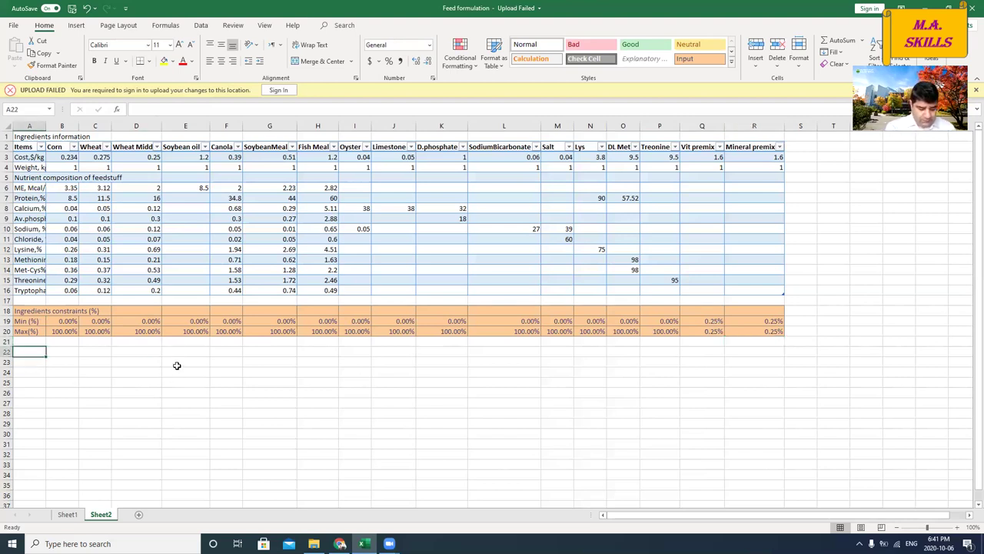
type("Ingred")
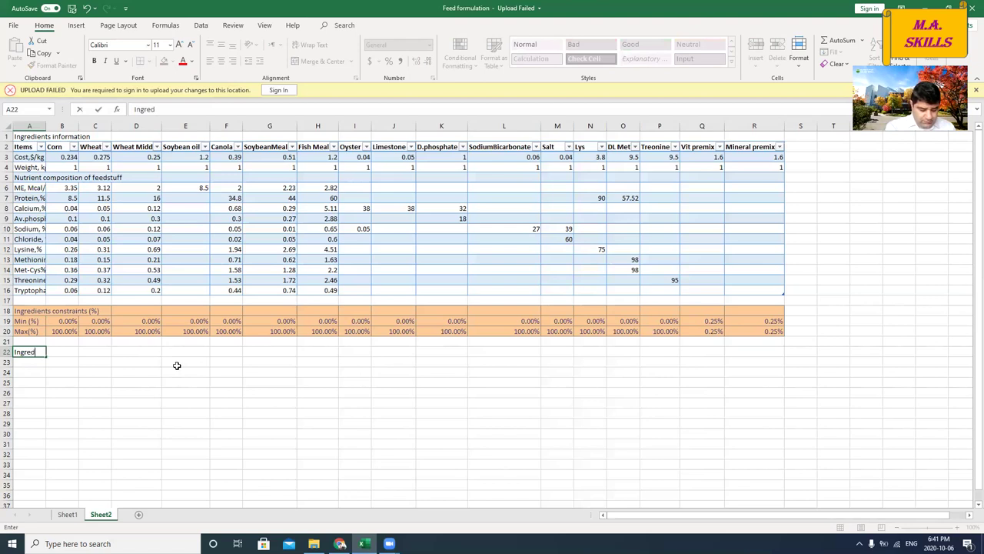
type("ients inclusion")
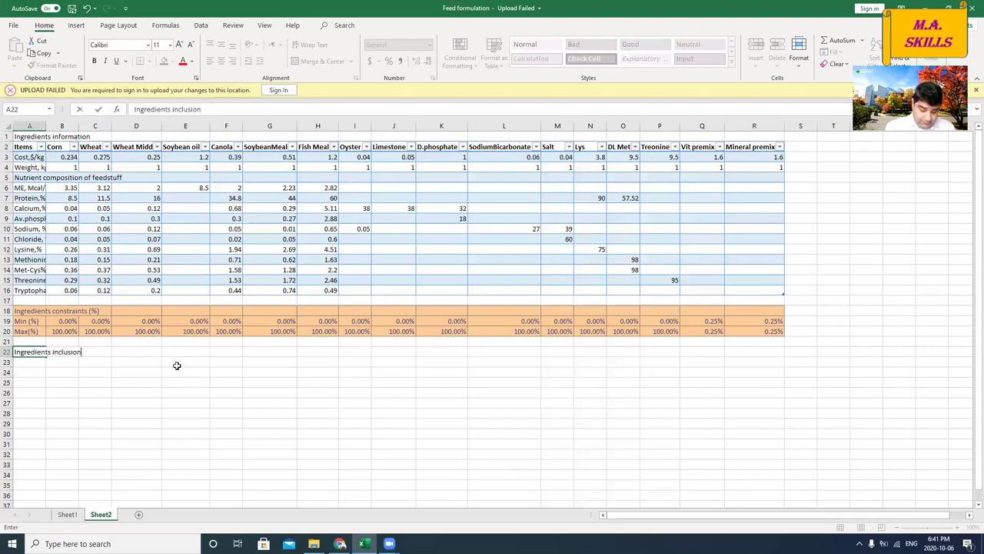
type(" (%")
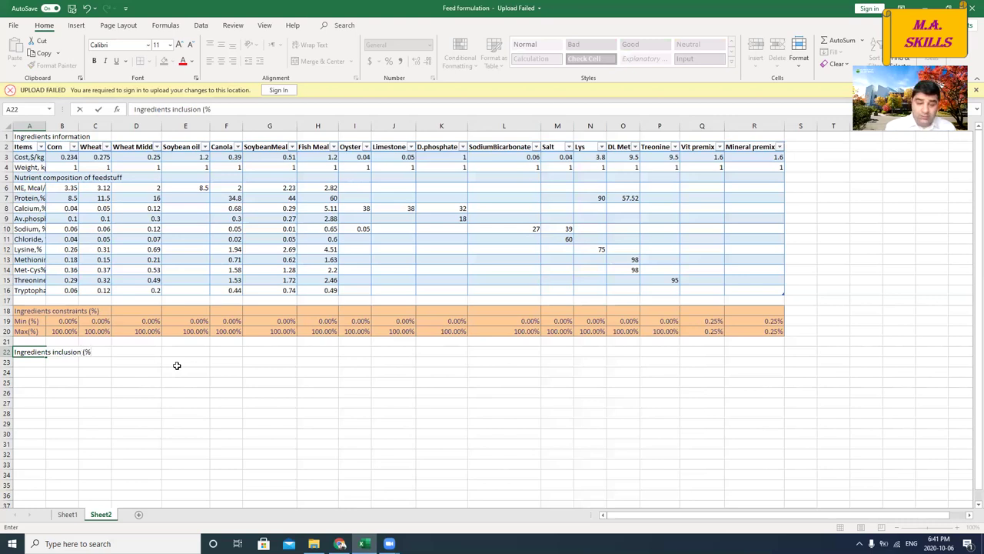
key("Return")
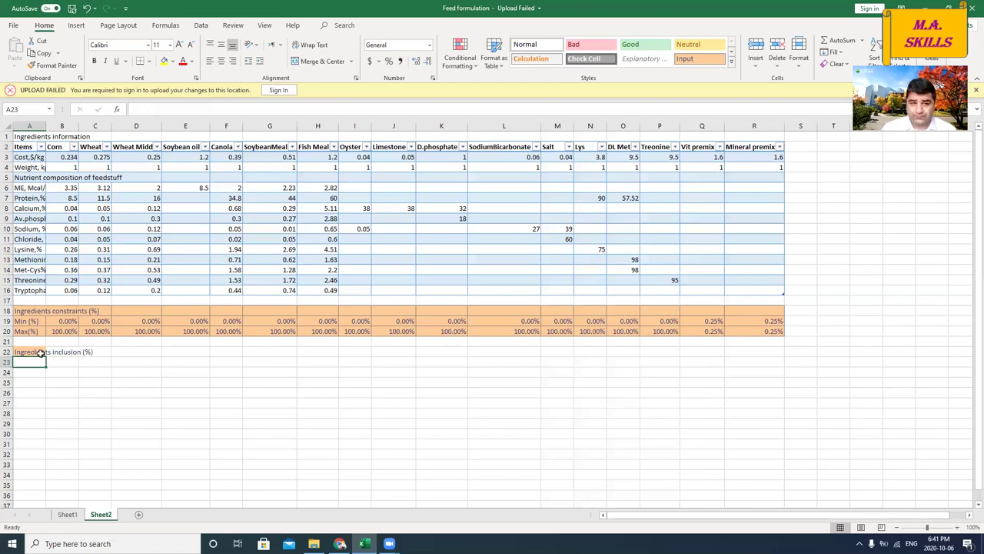
left_click(40, 352)
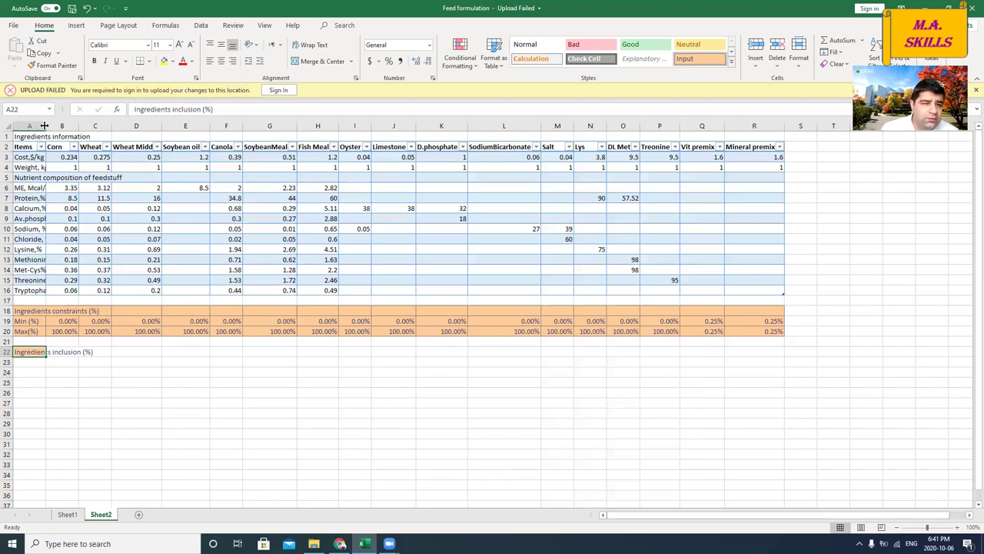
double_click(45, 125)
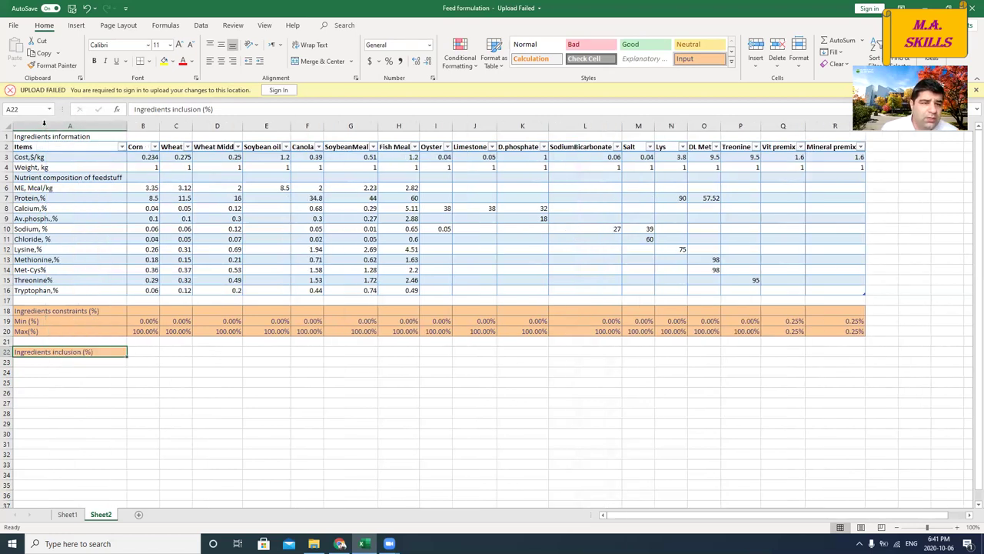
Copy the Max row's formatting onto the ingredient cells of row 22 with Format Painter
left_click(144, 352)
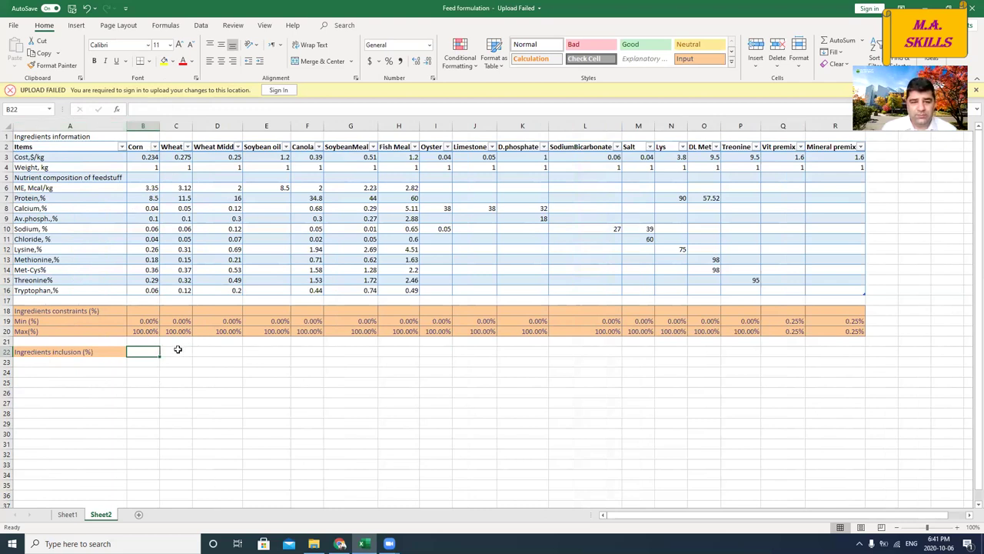
left_click_drag(153, 352, 837, 348)
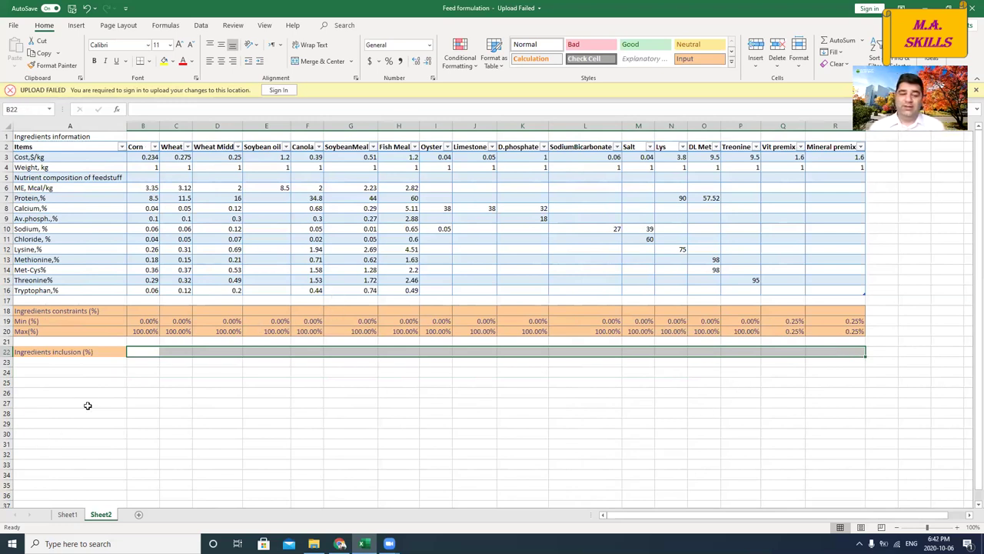
left_click(101, 350)
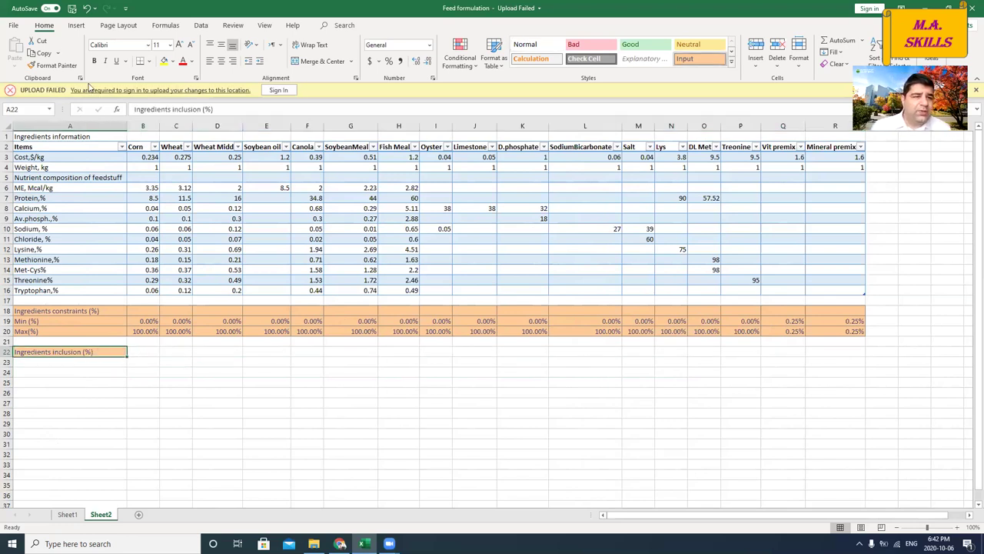
left_click(144, 330)
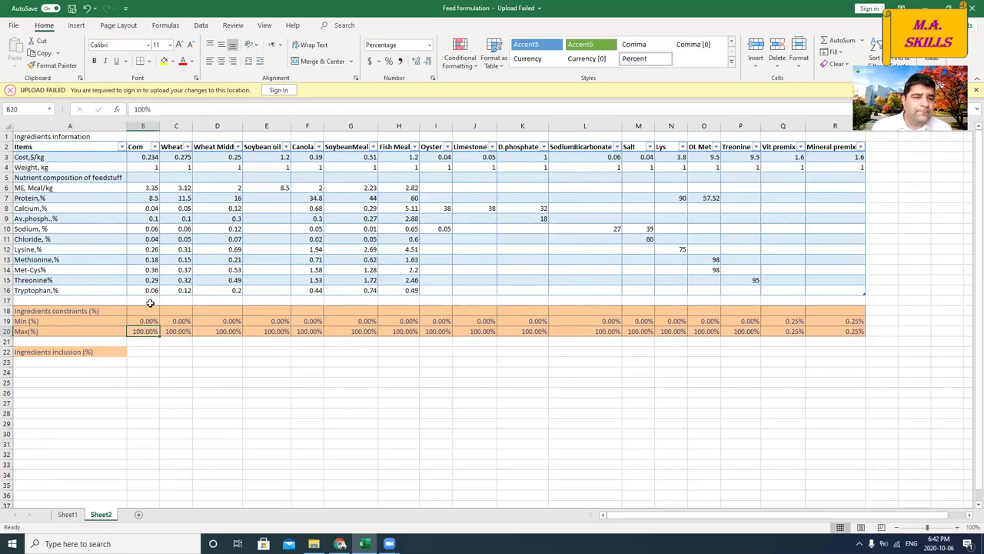
left_click(53, 66)
mouse_move(143, 352)
left_mouse_down()
mouse_move(664, 360)
mouse_move(828, 351)
left_mouse_up()
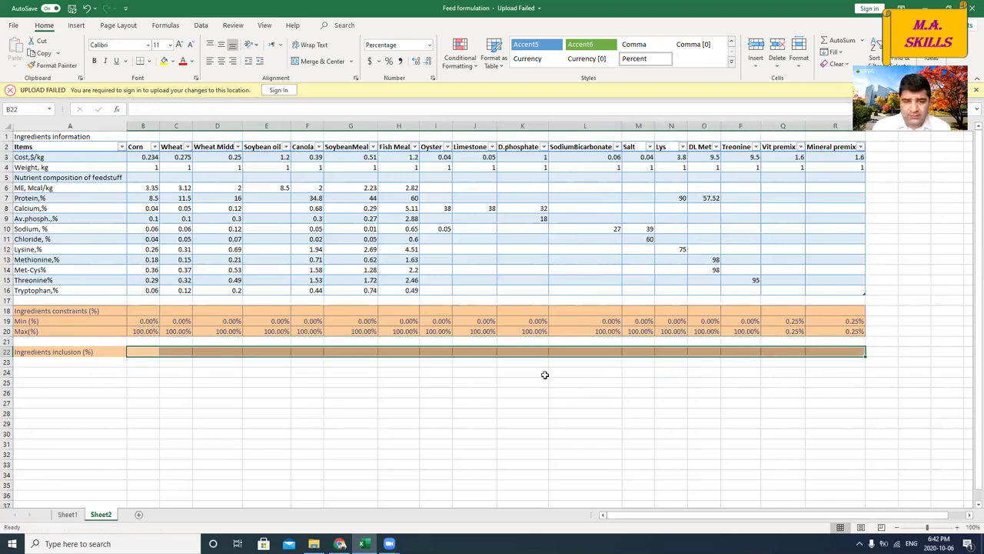
Test a value of 60 in Corn's inclusion cell B22, then clear it
left_click(149, 353)
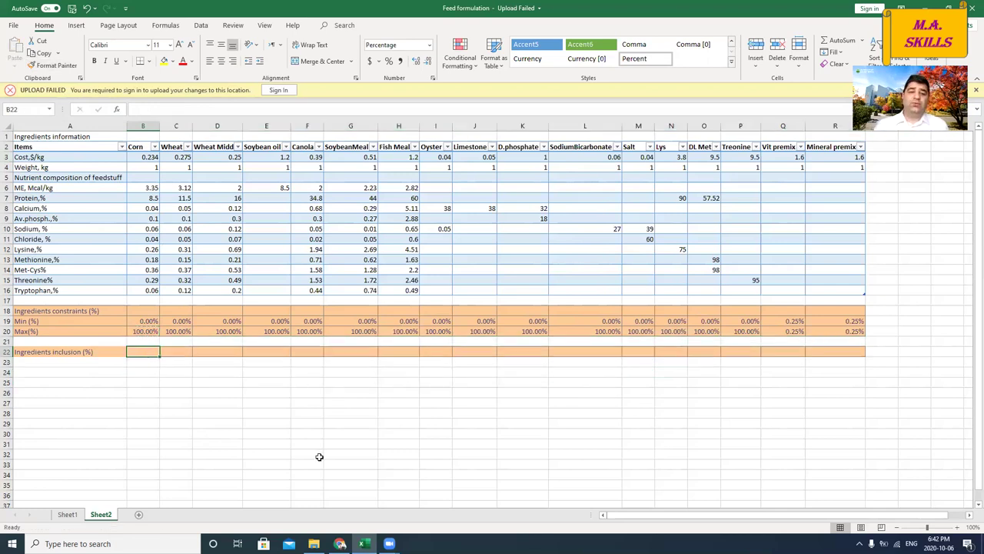
type("60")
key("Return")
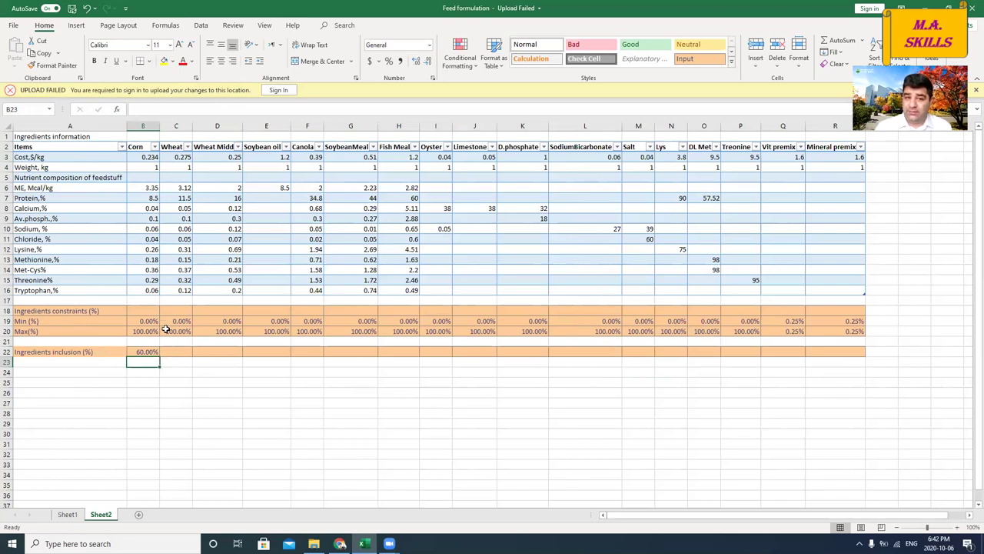
left_click(148, 351)
key("Delete")
left_click(219, 457)
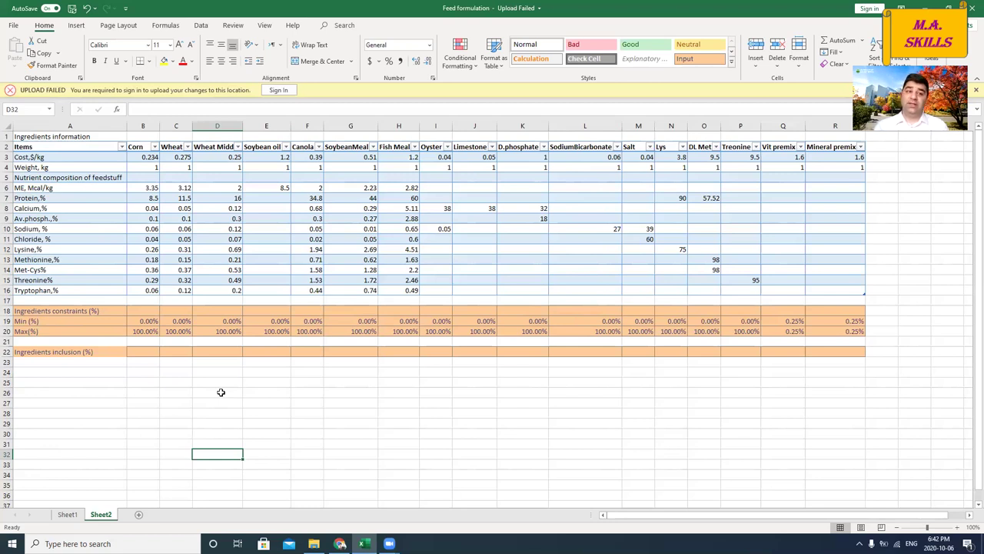
left_click(99, 158)
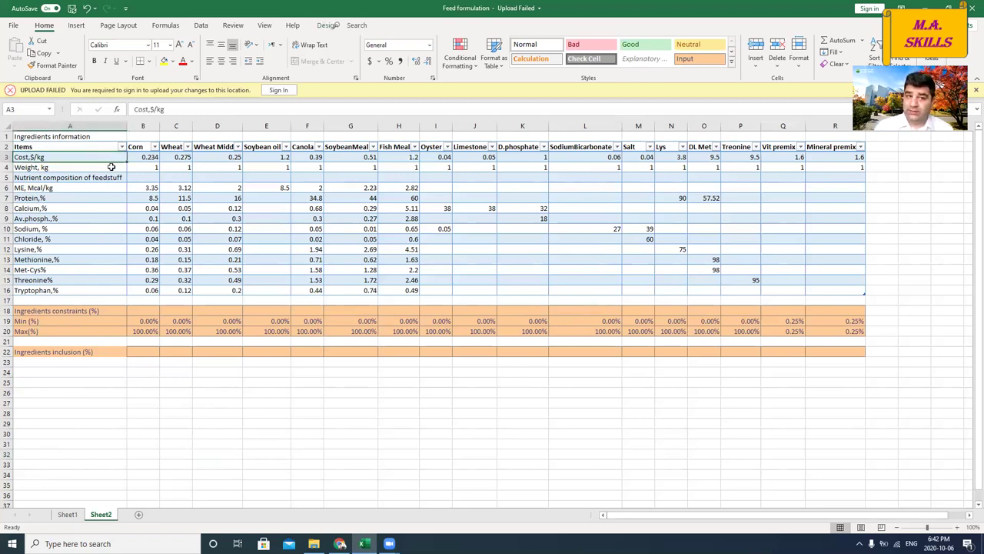
left_click(140, 320)
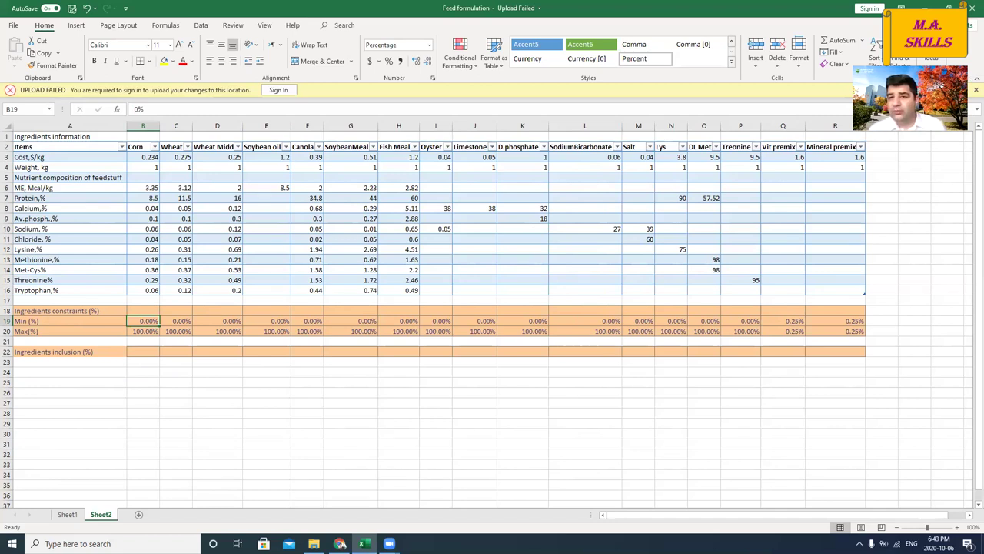
Enter 'Nutrients constraint' in S1 with 'Min' and 'Max' headers in S2 and T2
left_click(877, 137)
type("N")
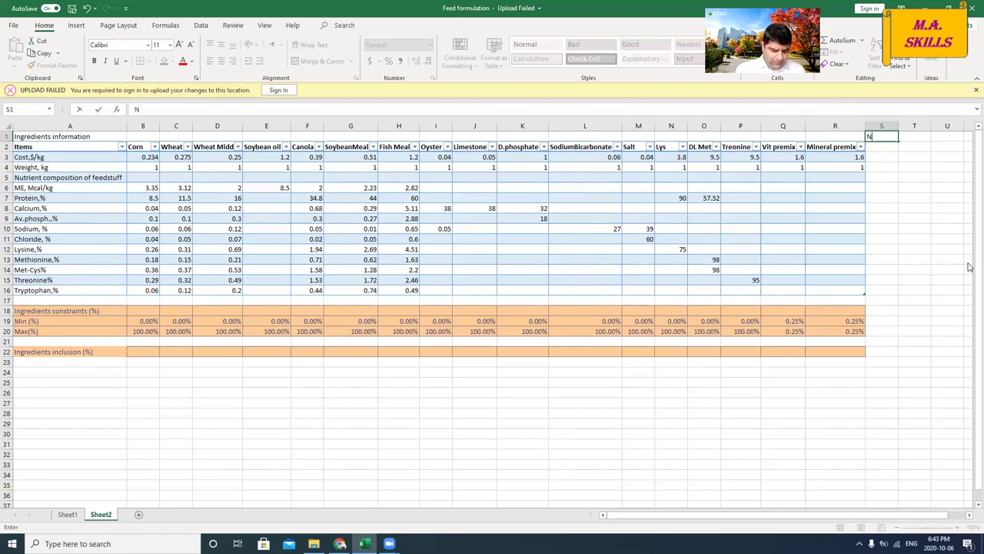
type("utrients constraint")
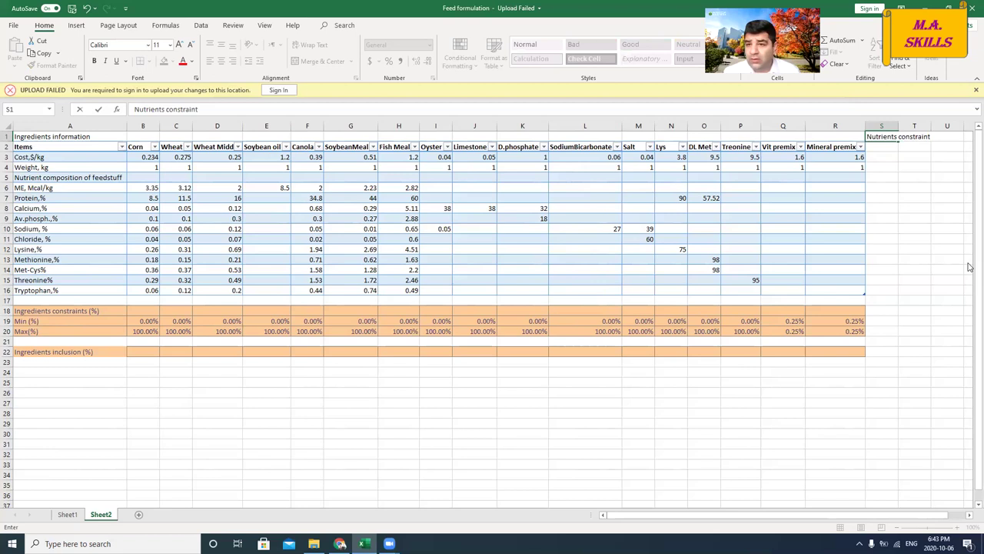
key("Return")
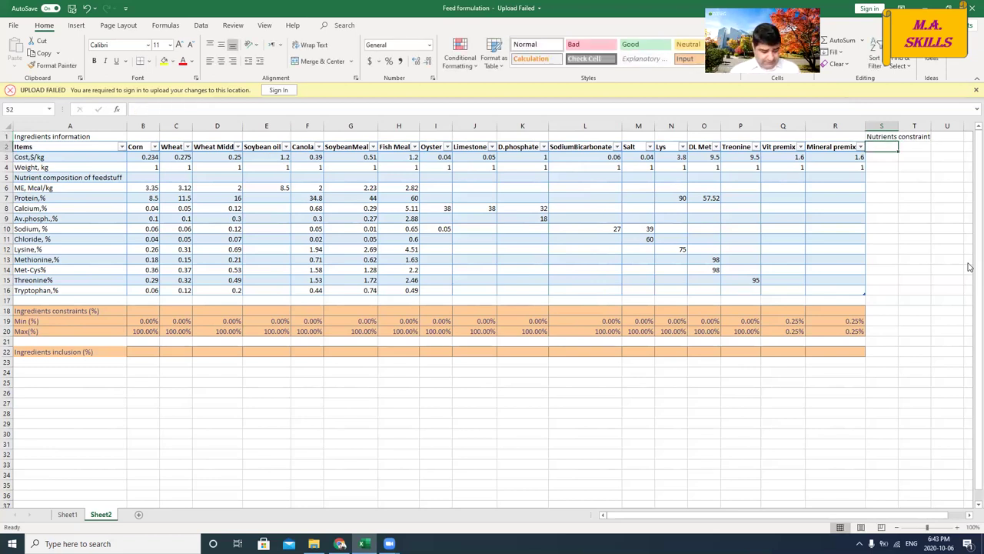
type("M")
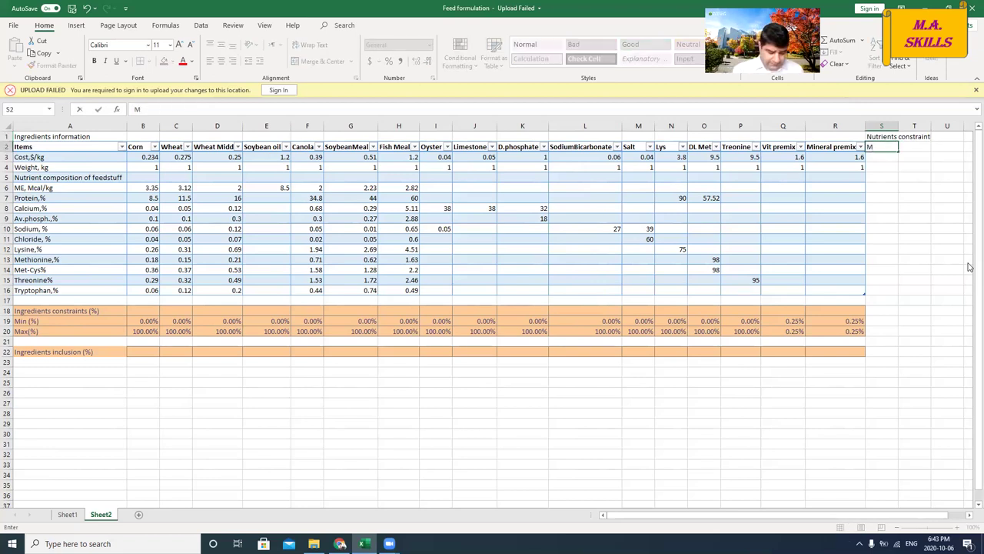
type("in")
key("Tab")
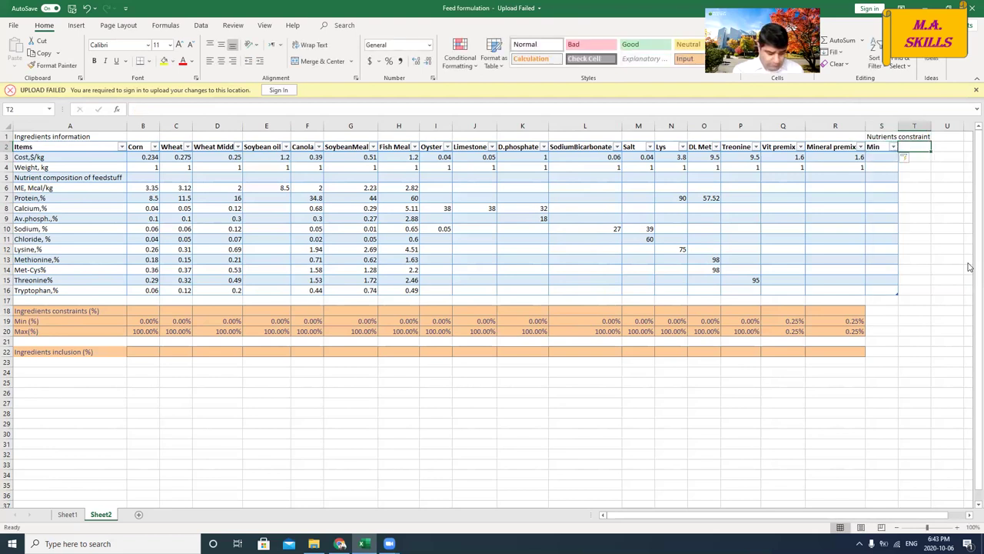
type("Ma")
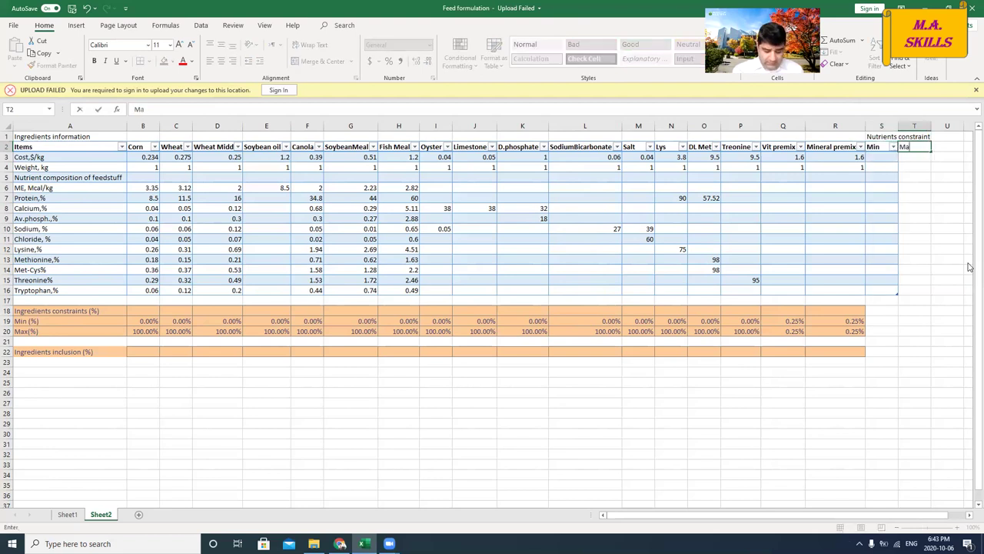
type("x")
key("Return")
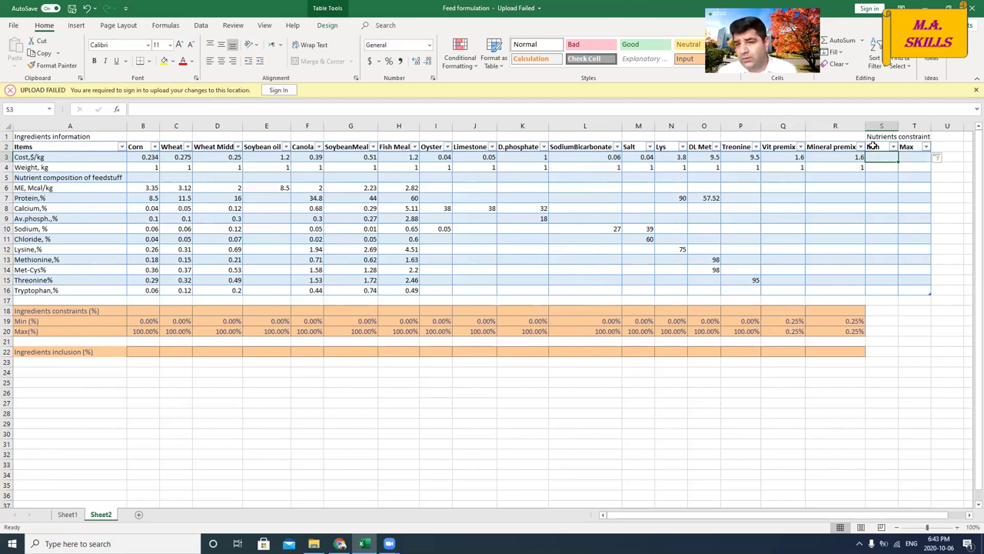
Merge S1:T1 via Format Cells alignment so the heading spans both columns
left_click_drag(876, 136, 901, 138)
right_click(901, 140)
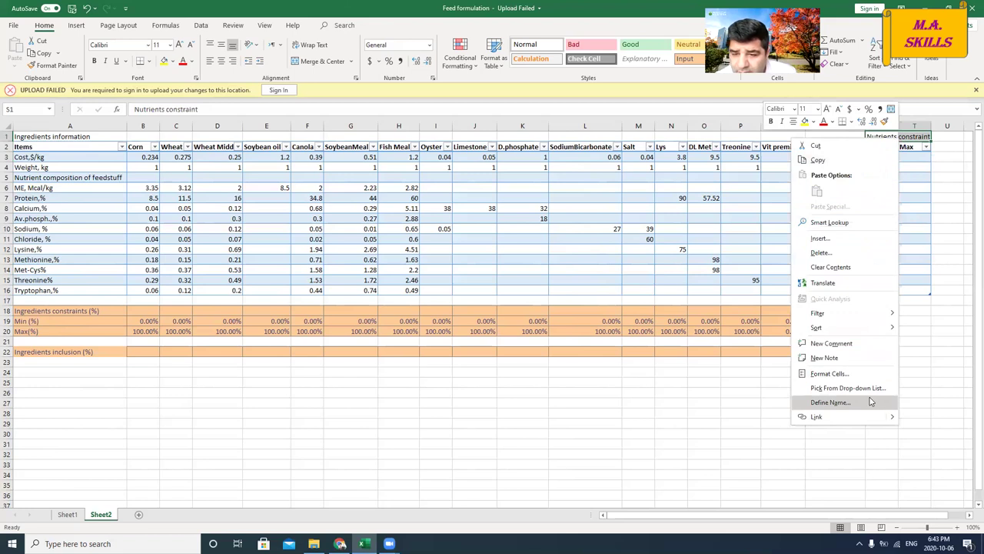
key("Escape")
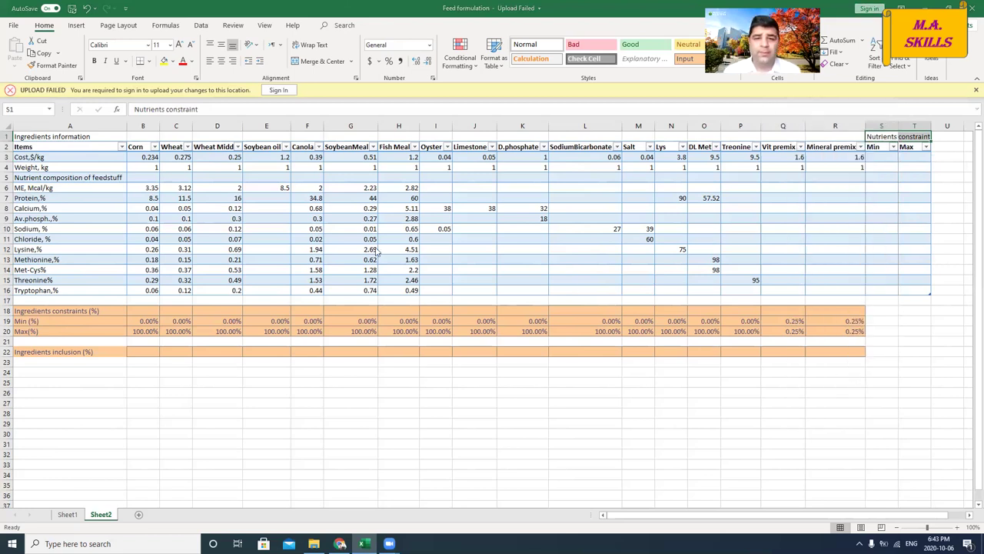
key("ctrl+1")
left_click(747, 271)
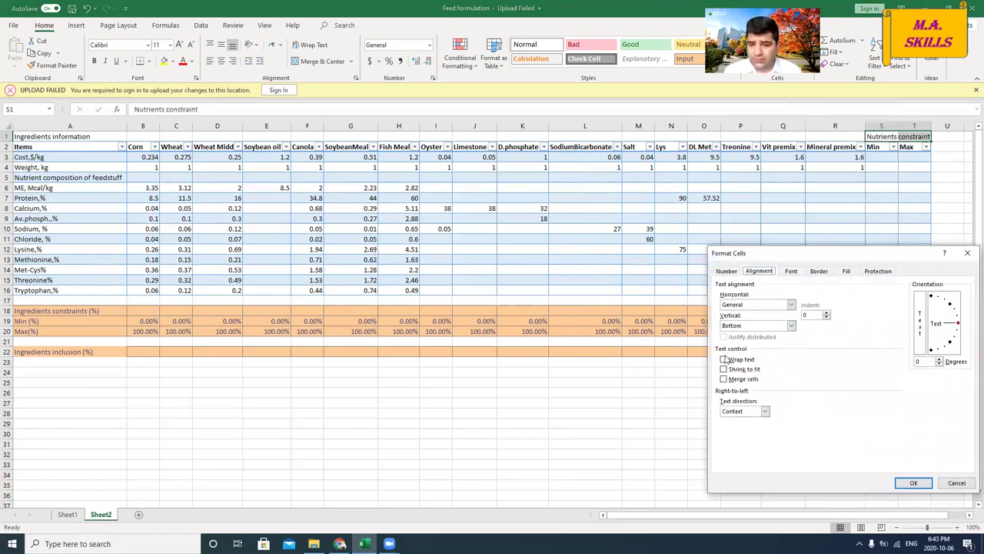
left_click(738, 379)
left_click(922, 481)
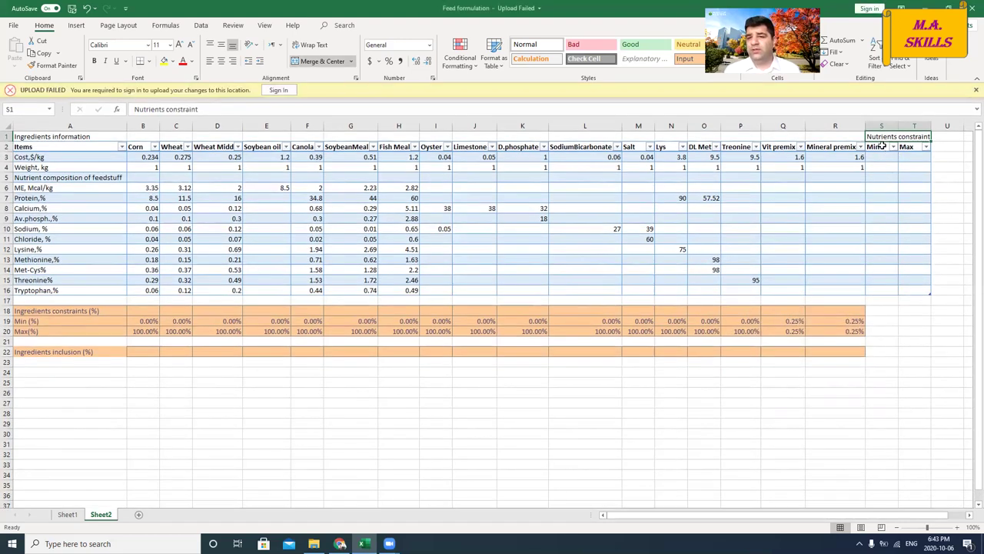
left_click_drag(882, 146, 915, 293)
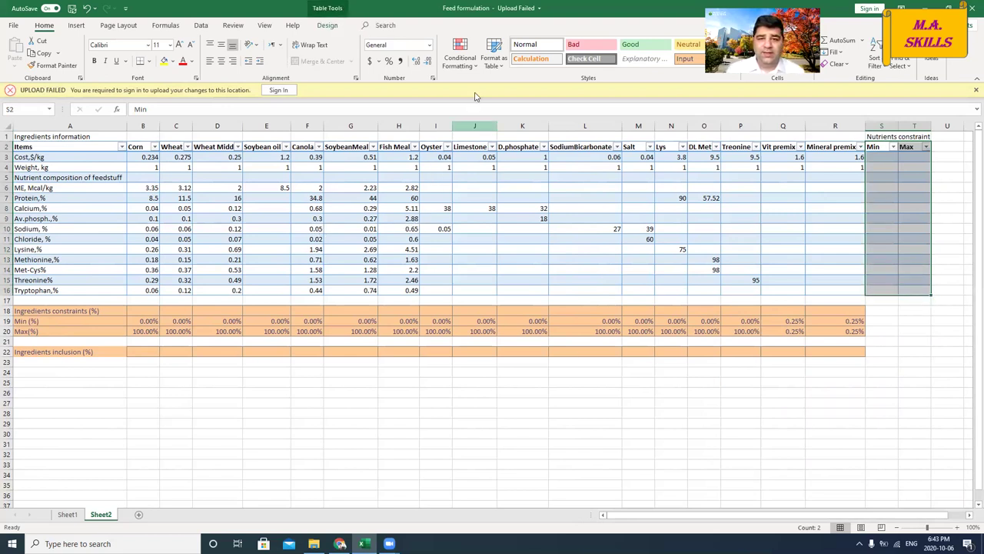
left_click(493, 55)
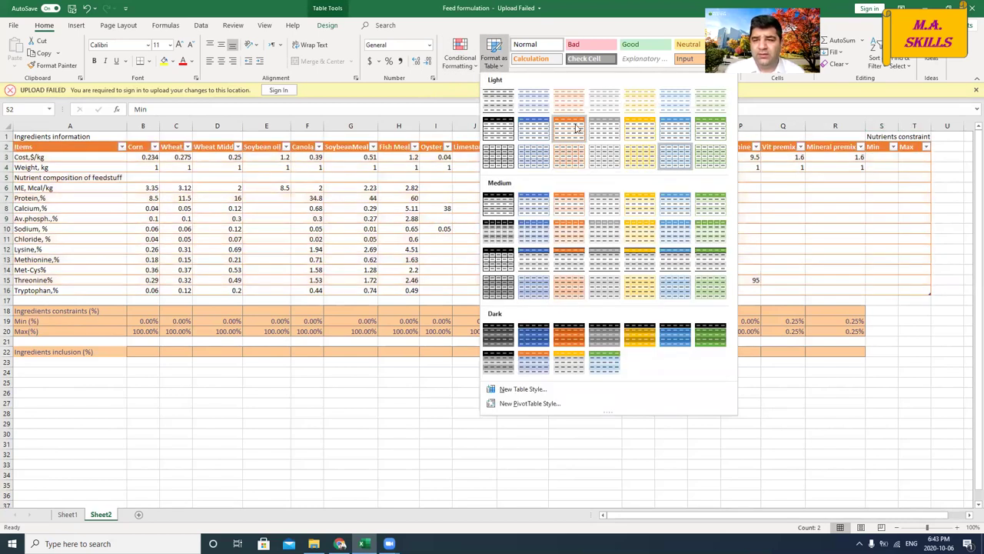
left_click(914, 316)
left_click(882, 187)
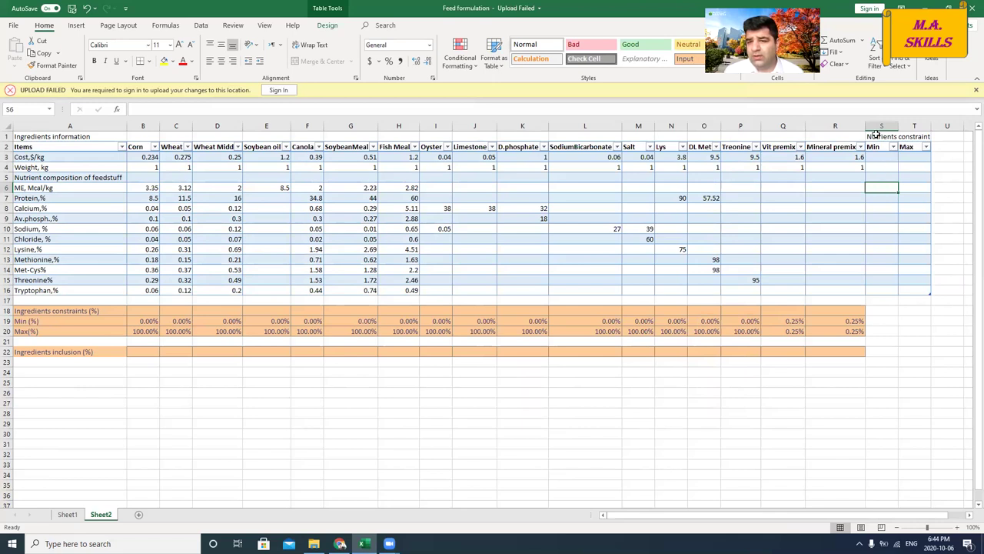
Copy the S1:T16 Nutrients constraint block and paste it at U1
left_click_drag(877, 136, 876, 303)
key("ctrl+c")
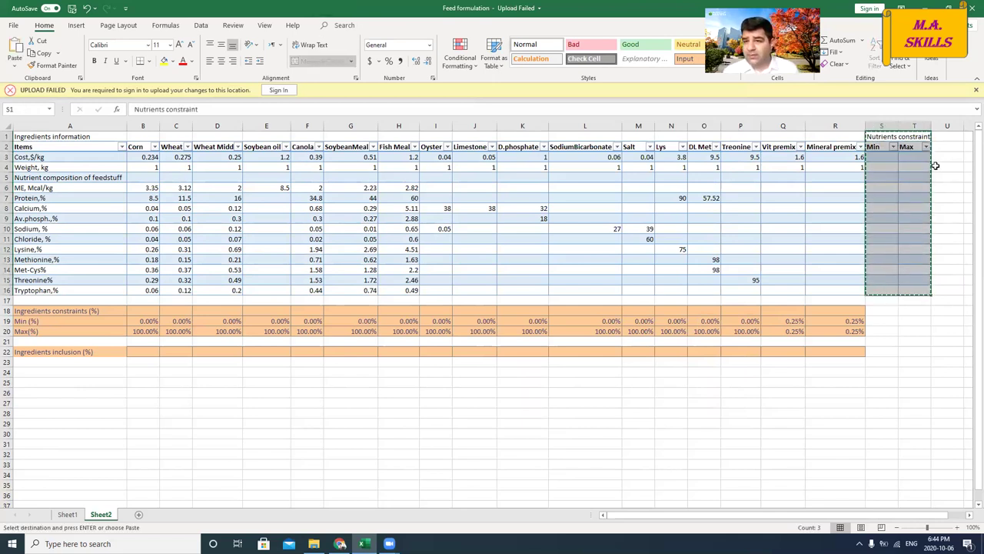
left_click(939, 137)
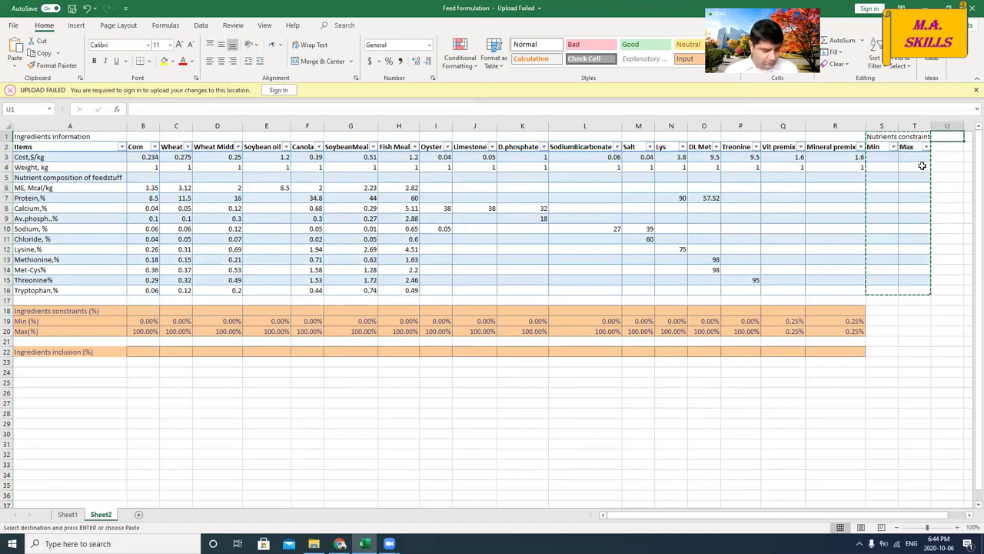
key("ctrl+v")
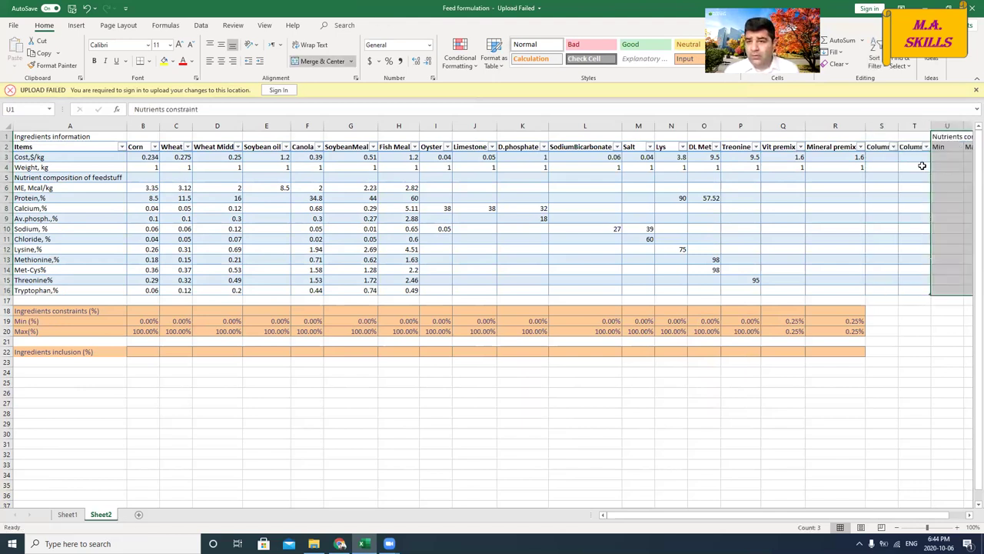
Clear the old S:T formatting with Format Painter from a plain cell
left_click(884, 127)
left_click_drag(885, 136, 915, 136)
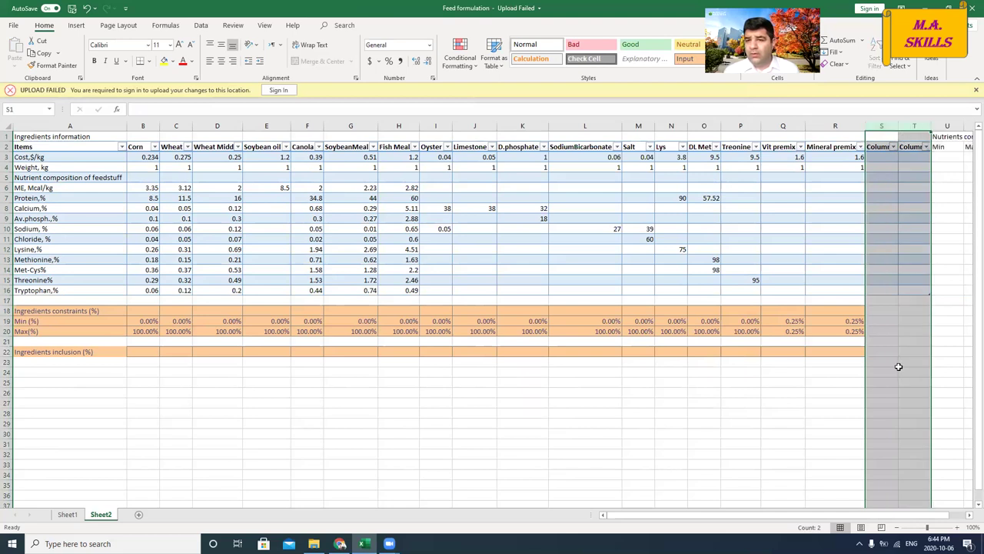
left_click(892, 361)
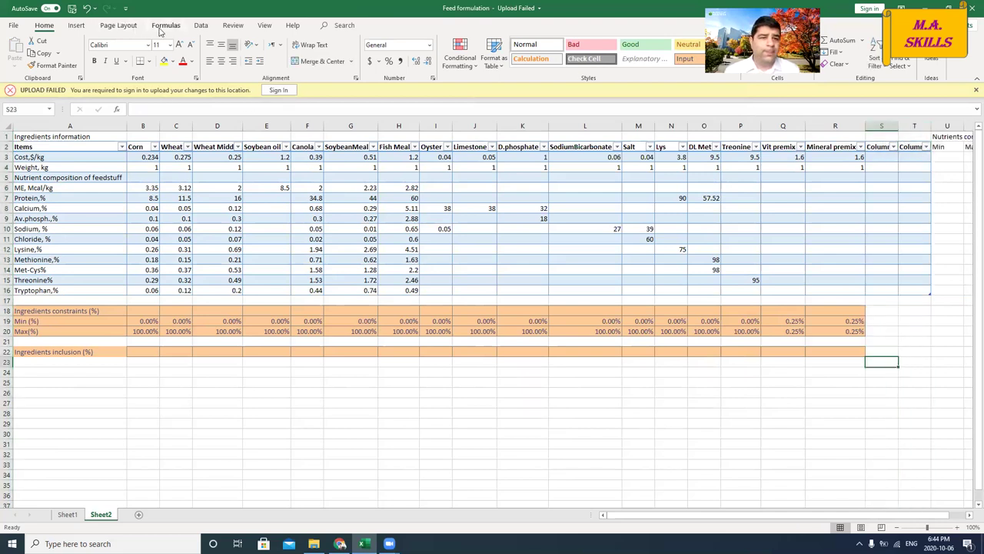
left_click(52, 66)
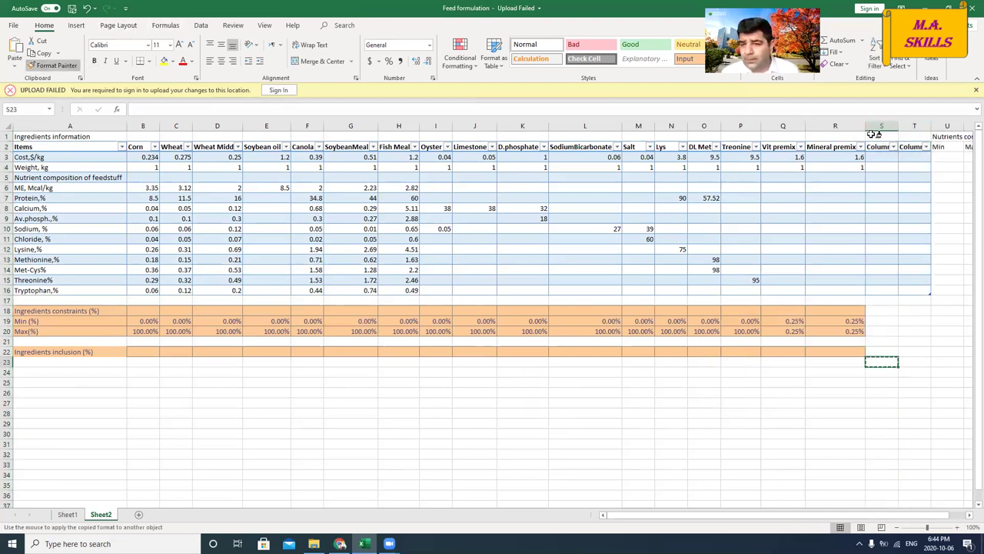
mouse_move(877, 137)
left_mouse_down()
mouse_move(906, 229)
mouse_move(905, 288)
left_mouse_up()
left_click(909, 308)
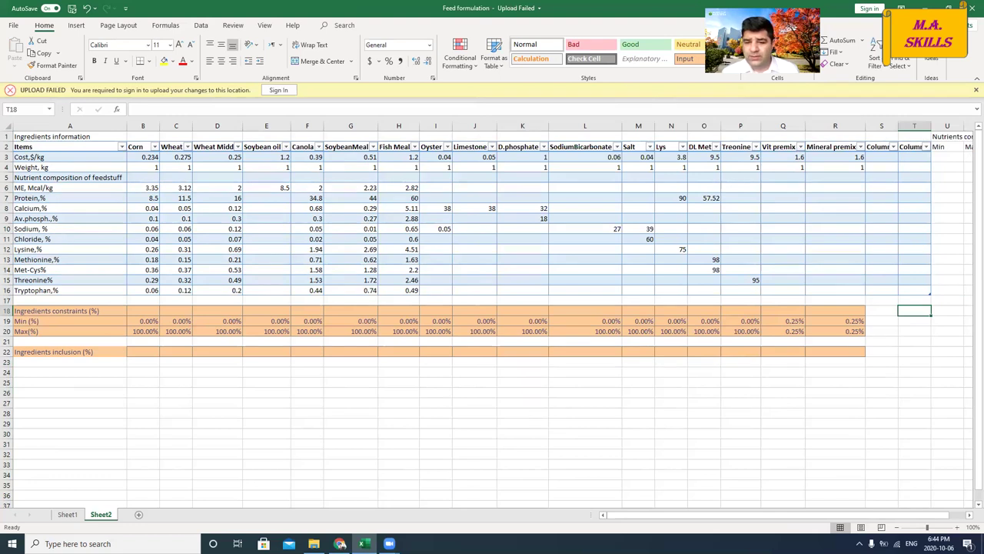
left_click_drag(734, 518, 744, 518)
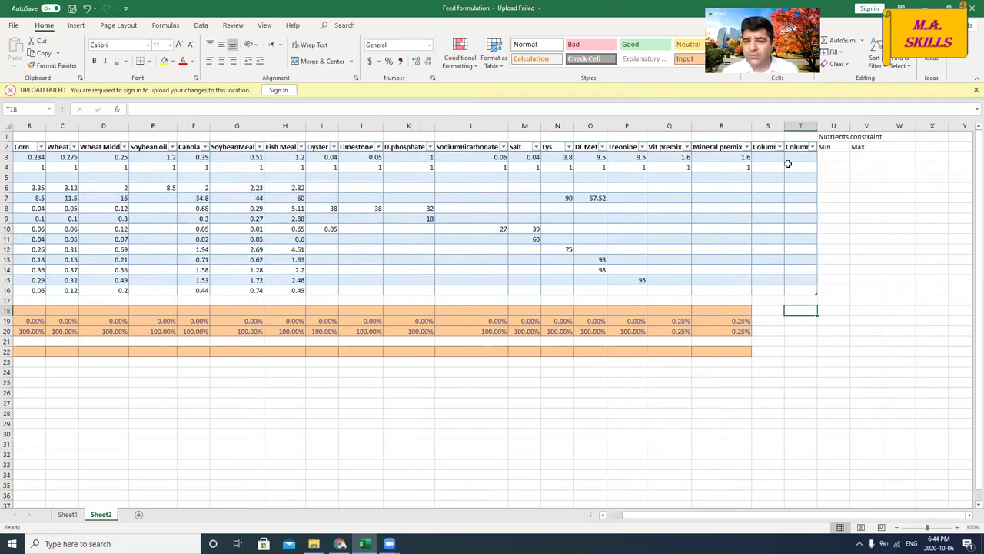
left_click(847, 137)
mouse_move(847, 137)
left_mouse_down()
mouse_move(854, 216)
mouse_move(846, 297)
left_mouse_up()
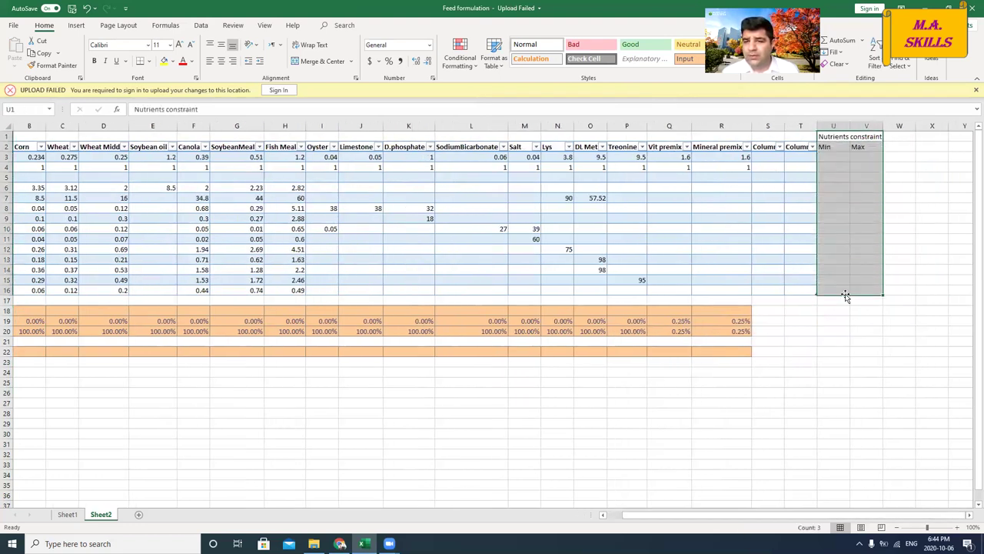
Format U2:V16 as an orange-styled table with the first row as headers
left_click(495, 52)
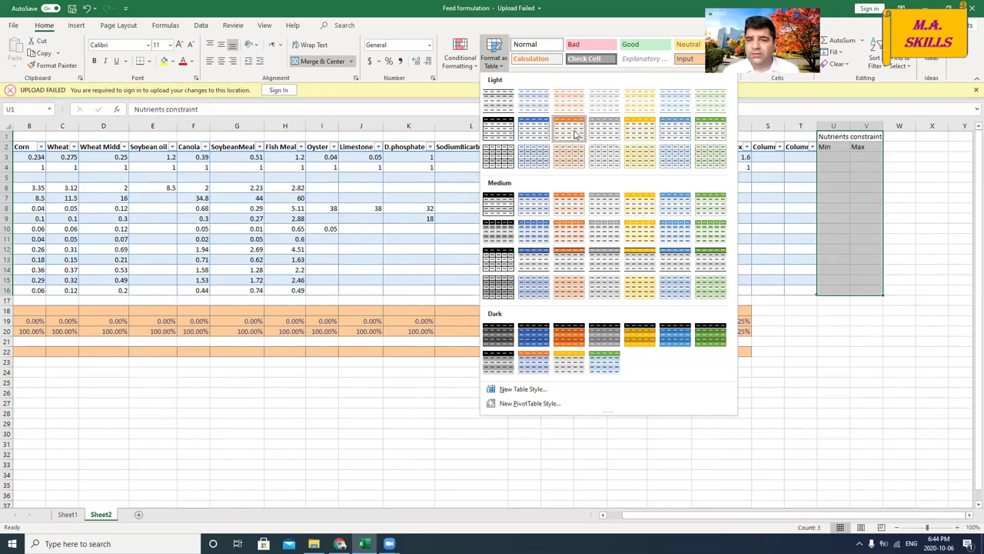
left_click(872, 162)
left_click_drag(827, 147, 864, 293)
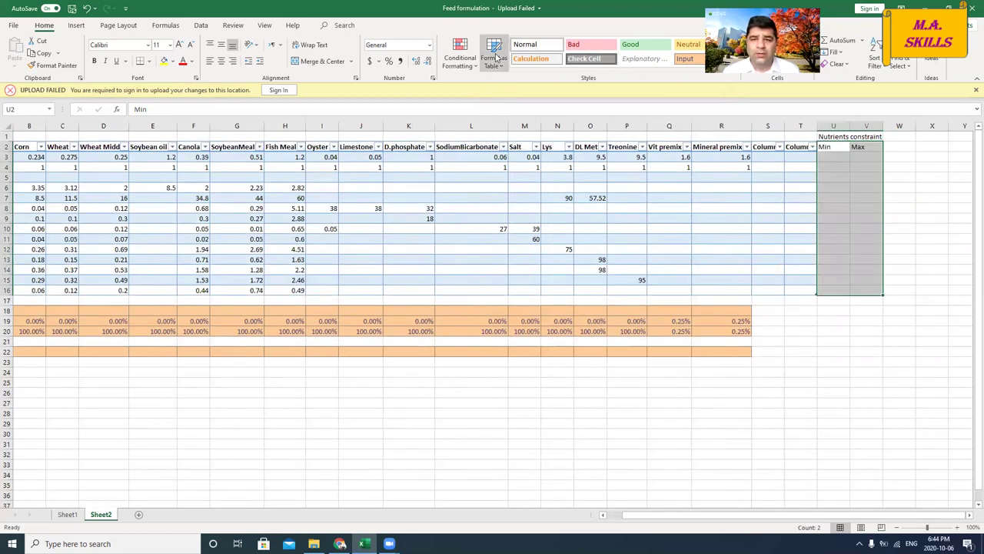
left_click(494, 54)
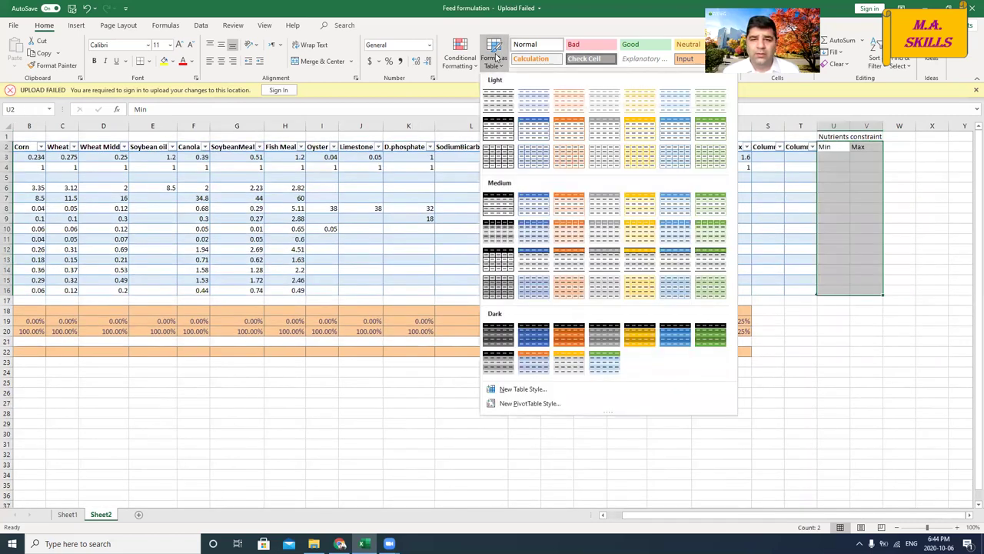
left_click(566, 128)
left_click(484, 257)
left_click(517, 277)
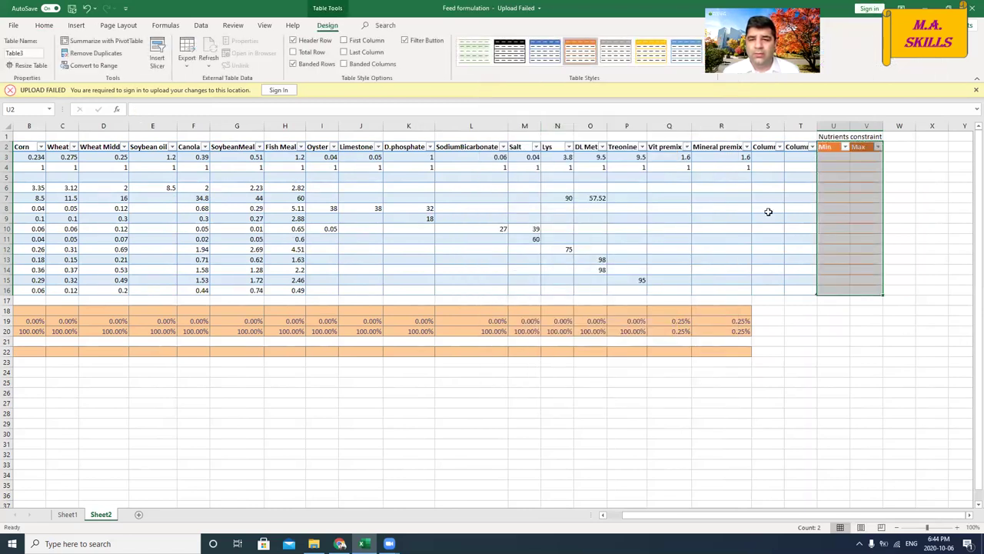
left_click(772, 196)
left_click_drag(769, 125, 801, 125)
Delete the emptied columns S and T
right_click(772, 127)
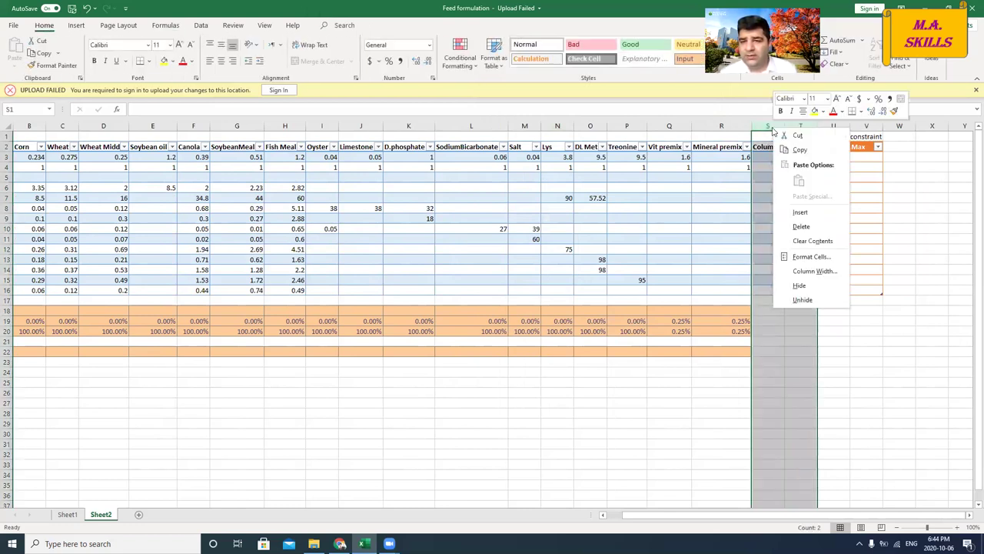
left_click(798, 224)
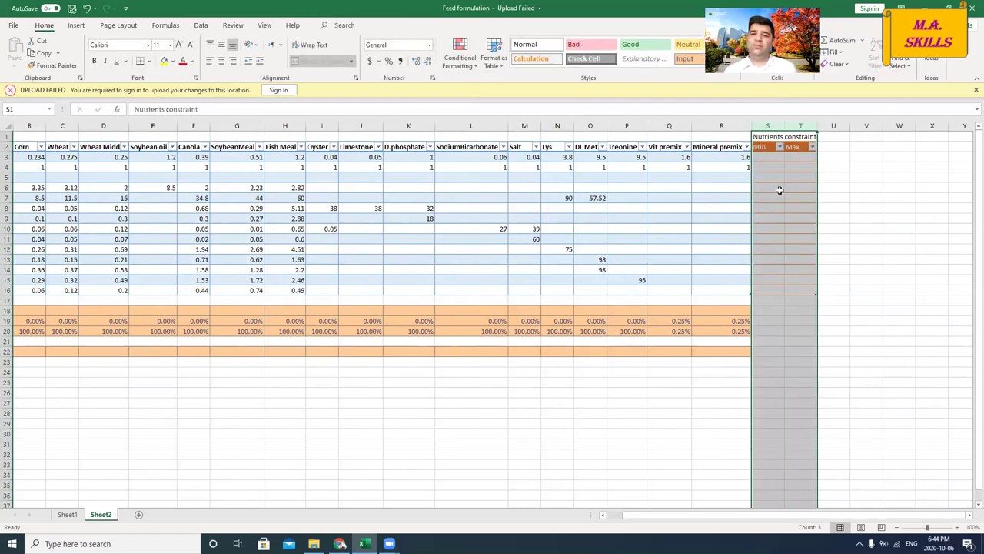
left_click(767, 160)
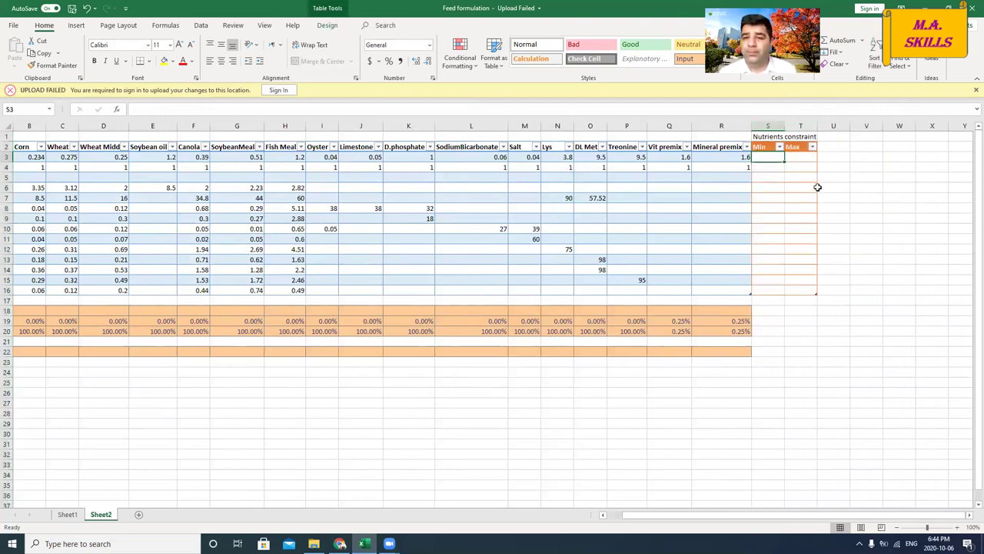
Fill the merged Nutrients constraint heading cells with orange
left_click_drag(772, 139, 804, 138)
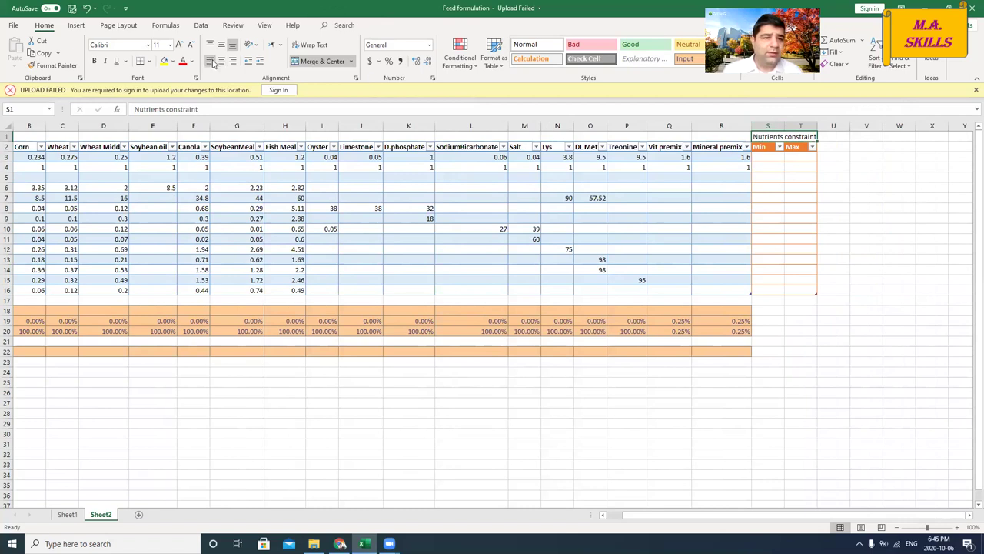
left_click(173, 63)
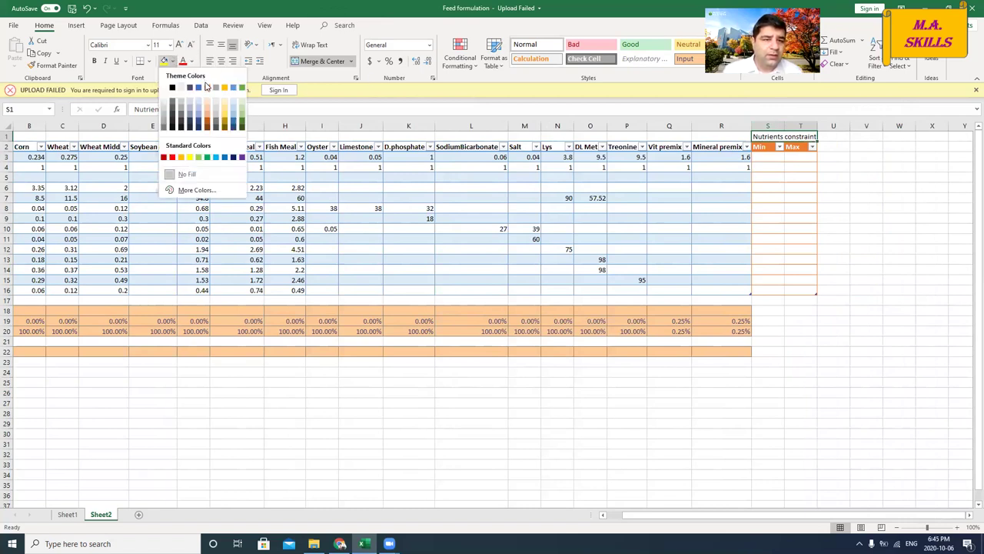
left_click(206, 87)
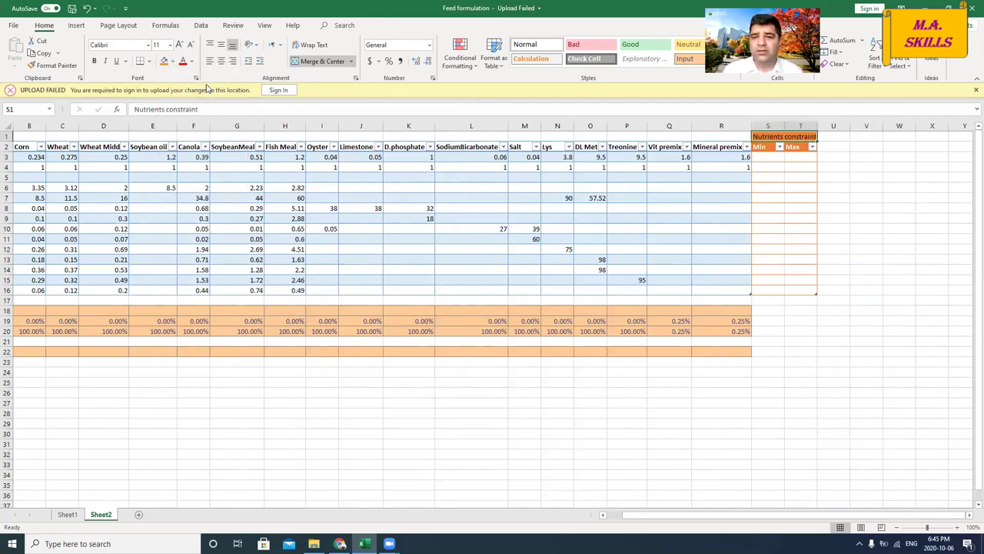
left_click(786, 167)
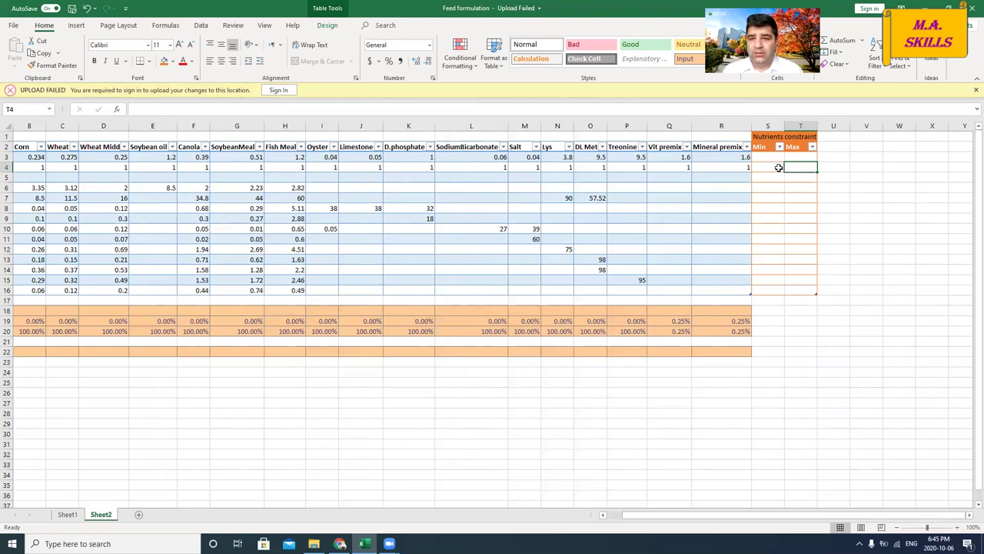
left_click(778, 168)
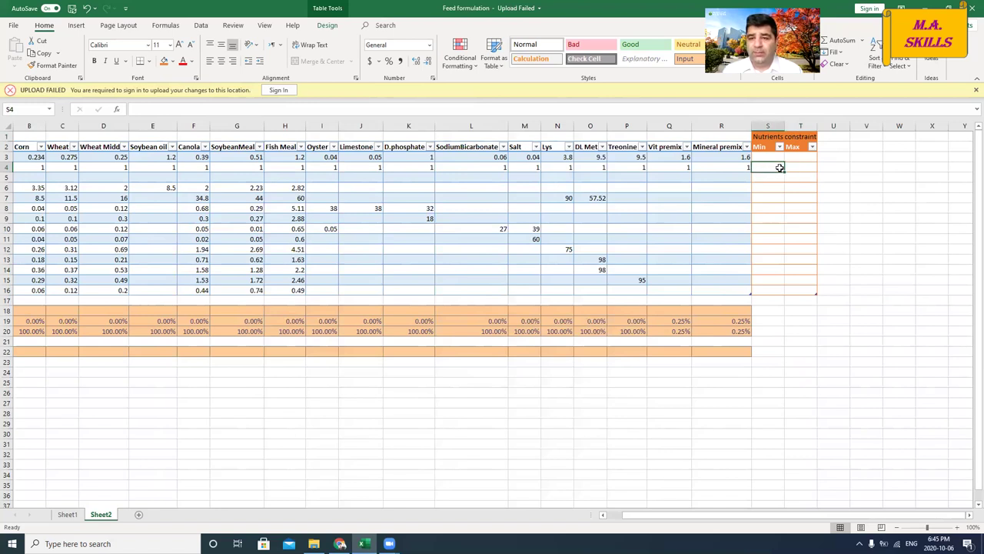
left_click(829, 147)
type("D")
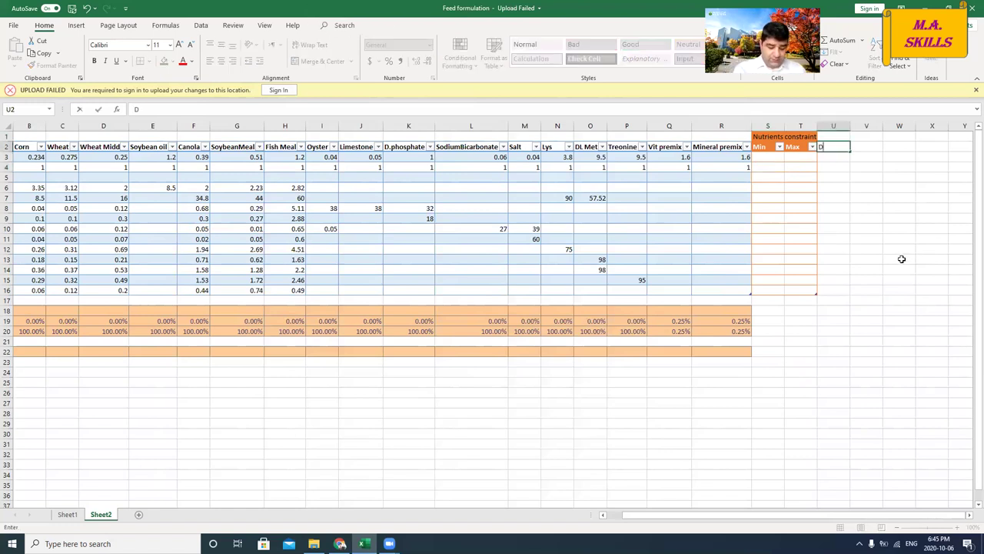
type("iet")
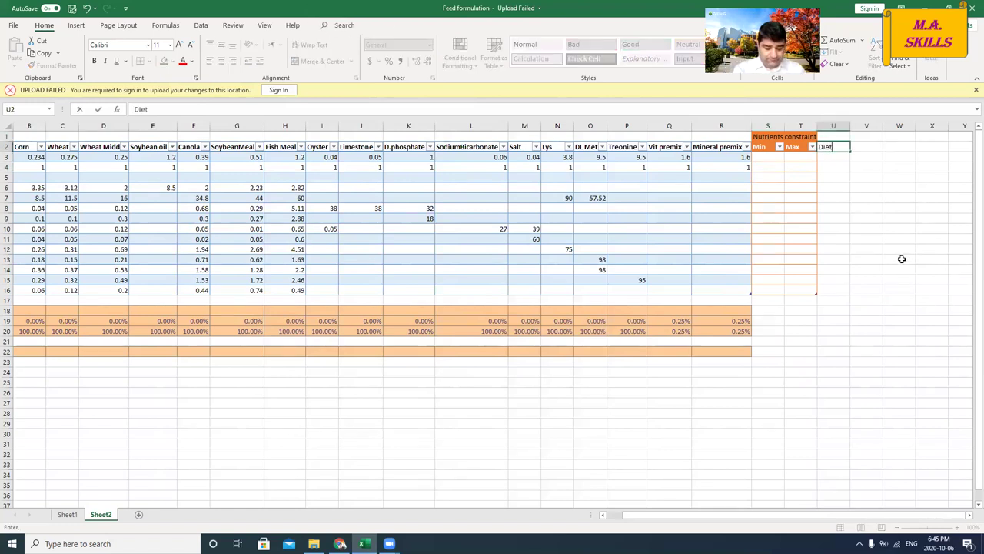
type(" speci")
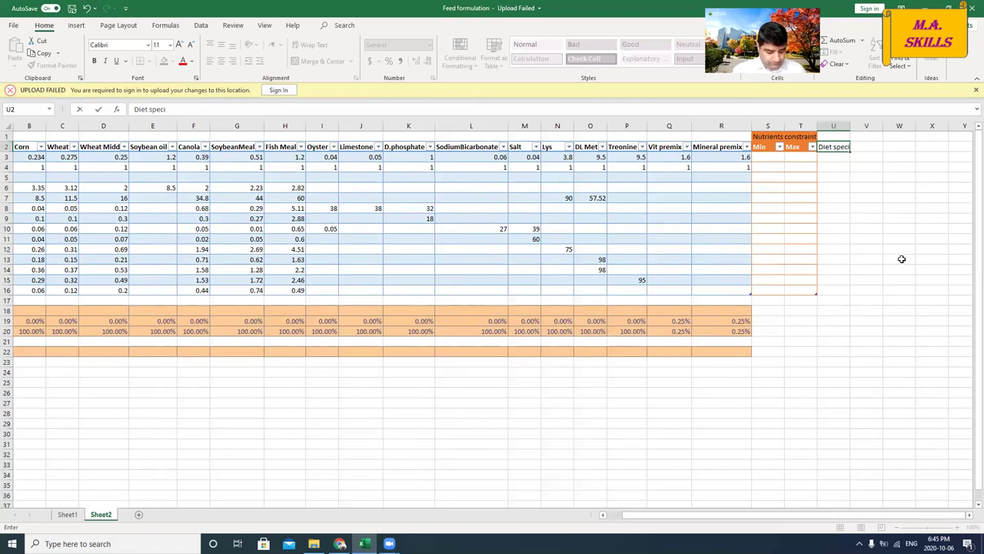
type("fication")
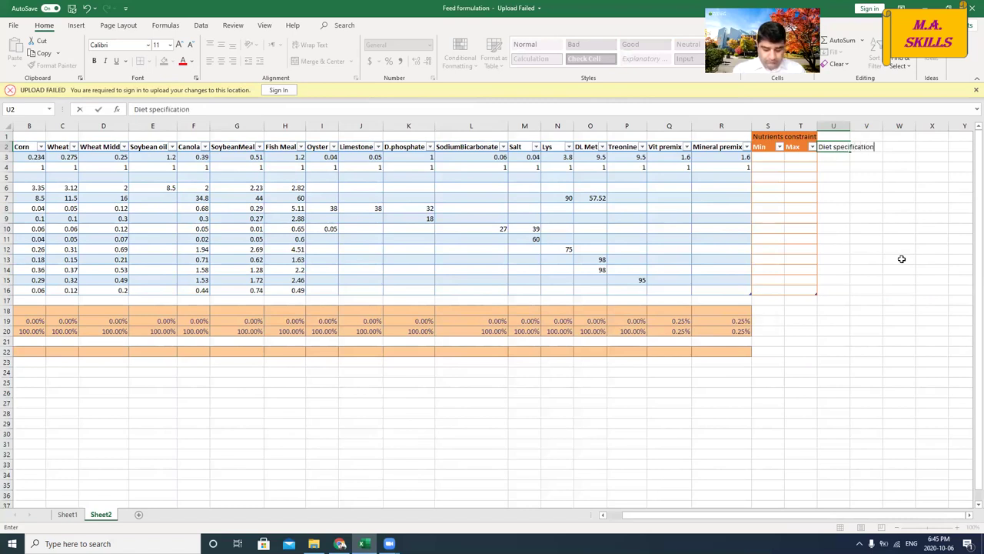
key("Return")
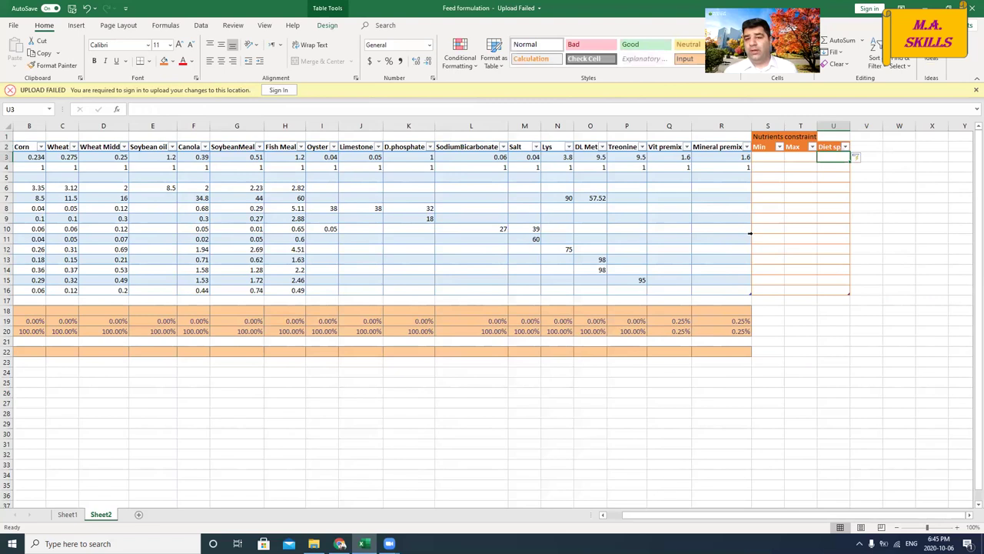
key("ctrl+z")
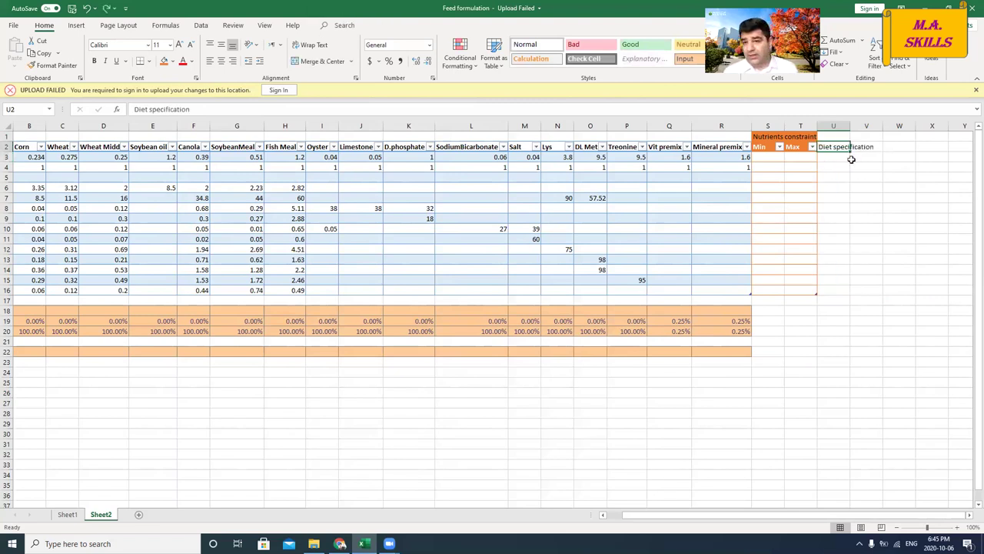
key("Delete")
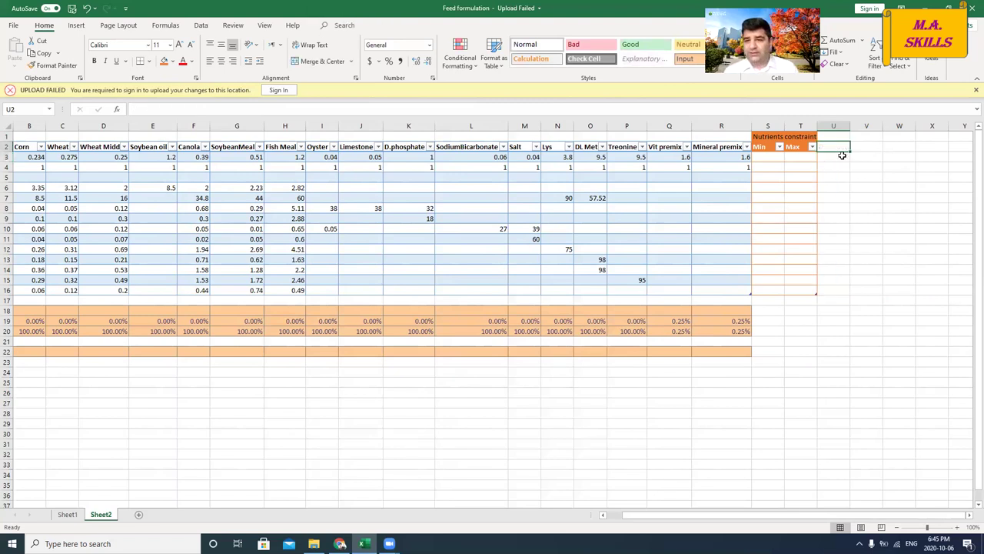
left_click(767, 160)
left_click(766, 166)
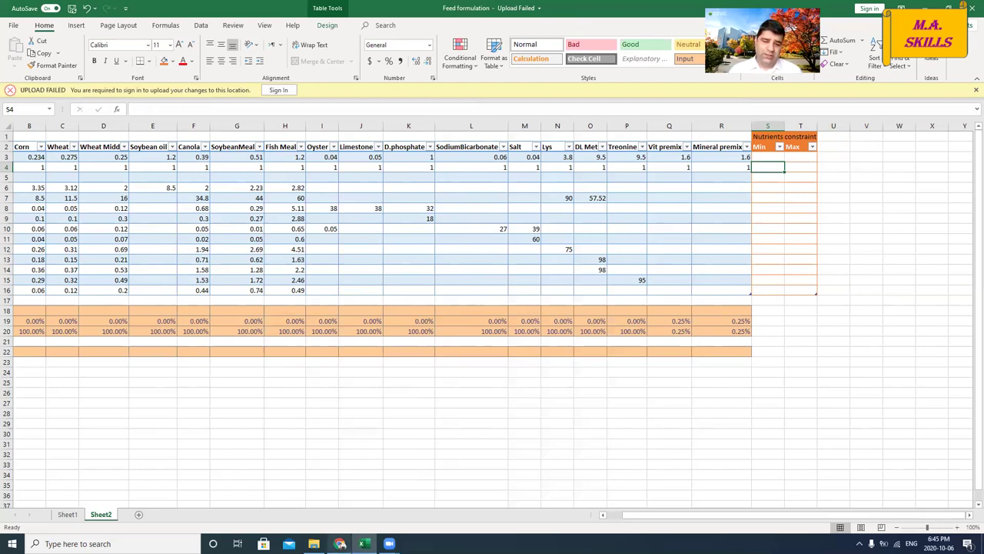
Bring up the Ross Broiler Nutrition Specs 2019 PDF in Chrome and scroll to Table 1
left_click(340, 544)
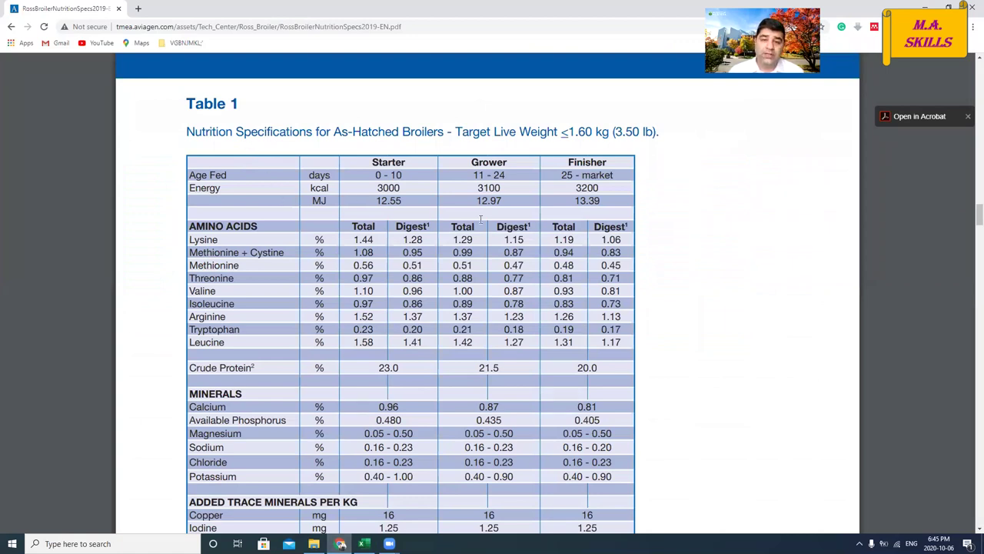
scroll(484, 218, "down", 1)
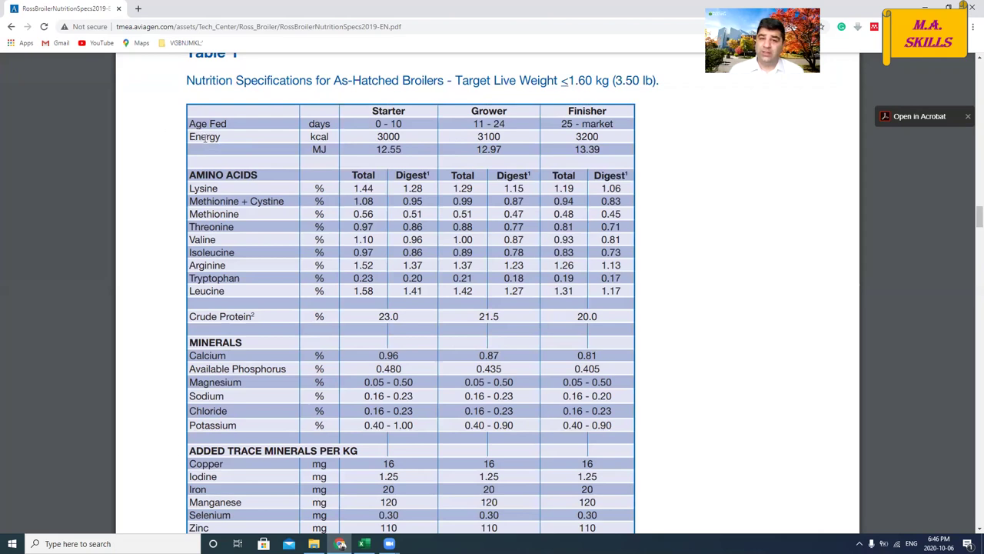
Back in Excel, enter Max 3.1 in T4 and Min 2.9 in S4
left_click(365, 544)
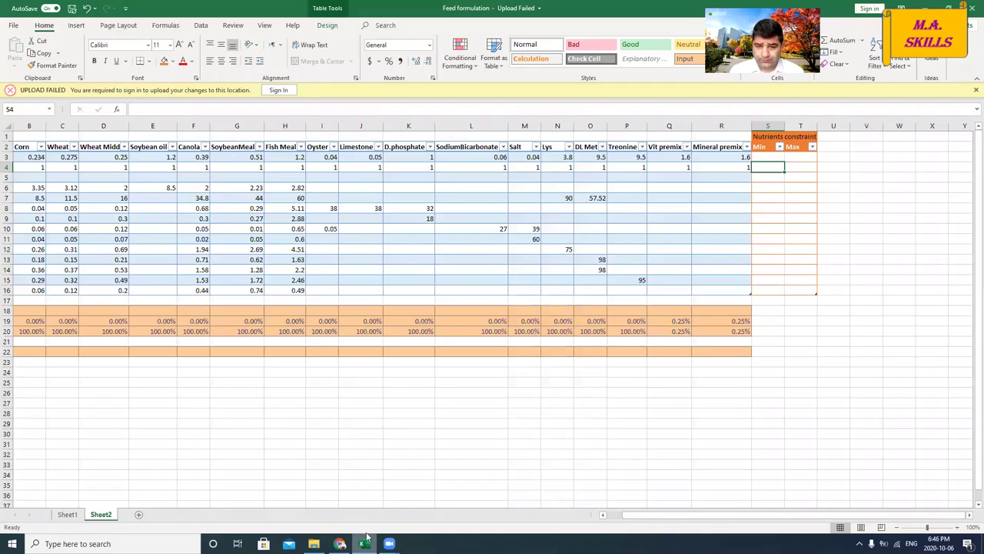
left_click(790, 168)
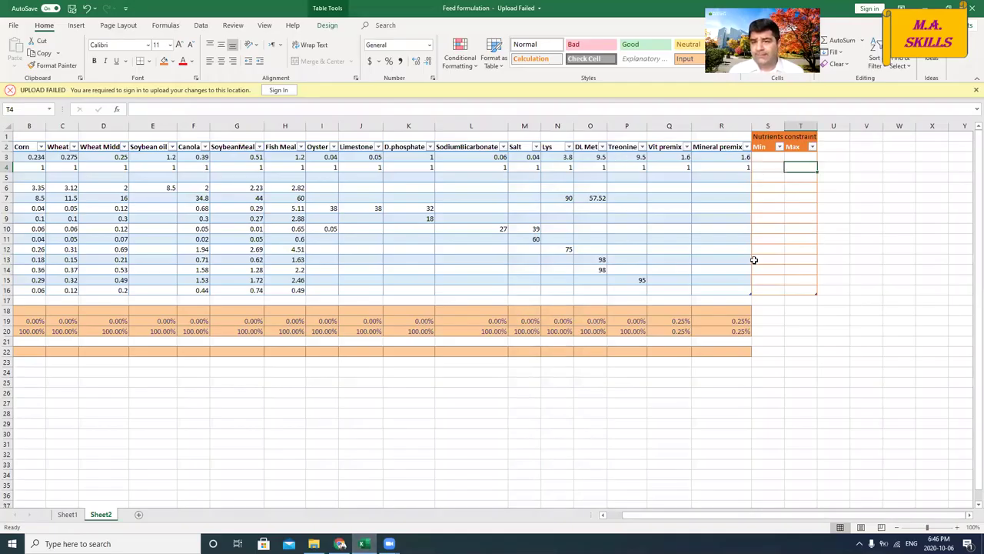
type("3.1")
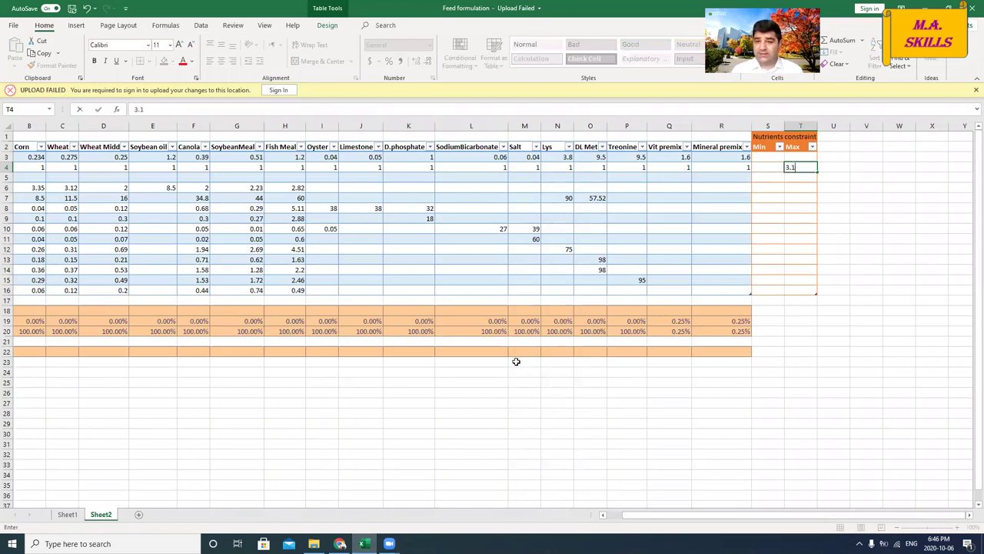
key("Return")
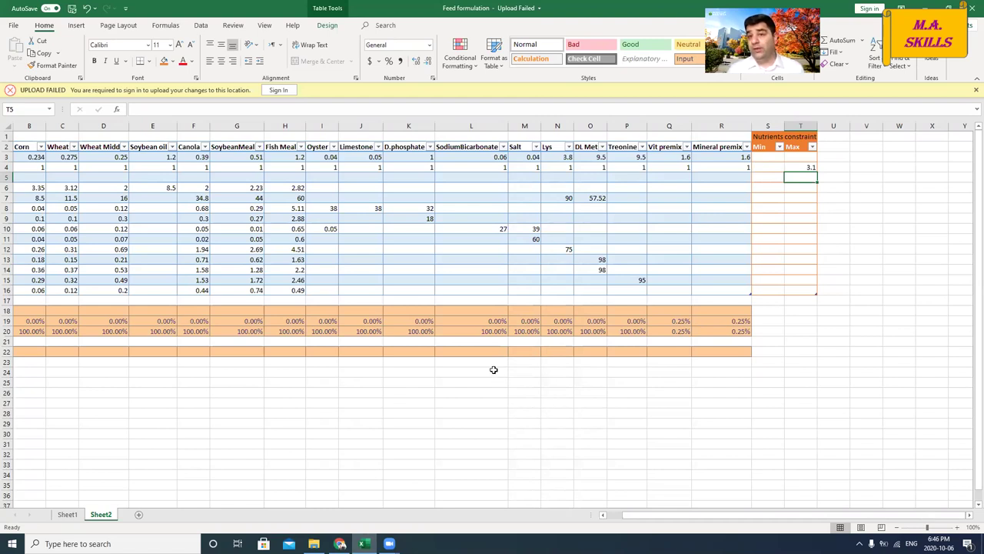
key("Up")
key("Left")
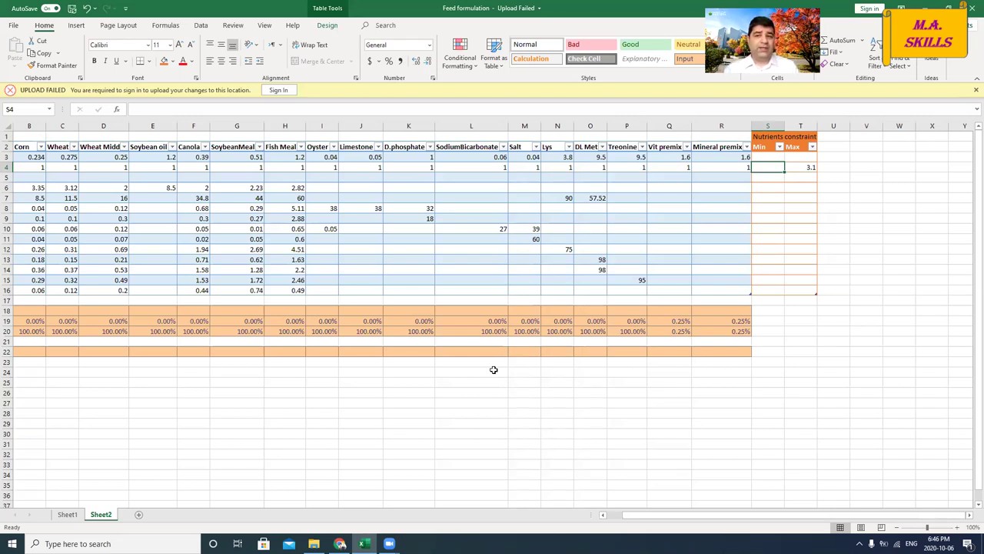
type("2.9")
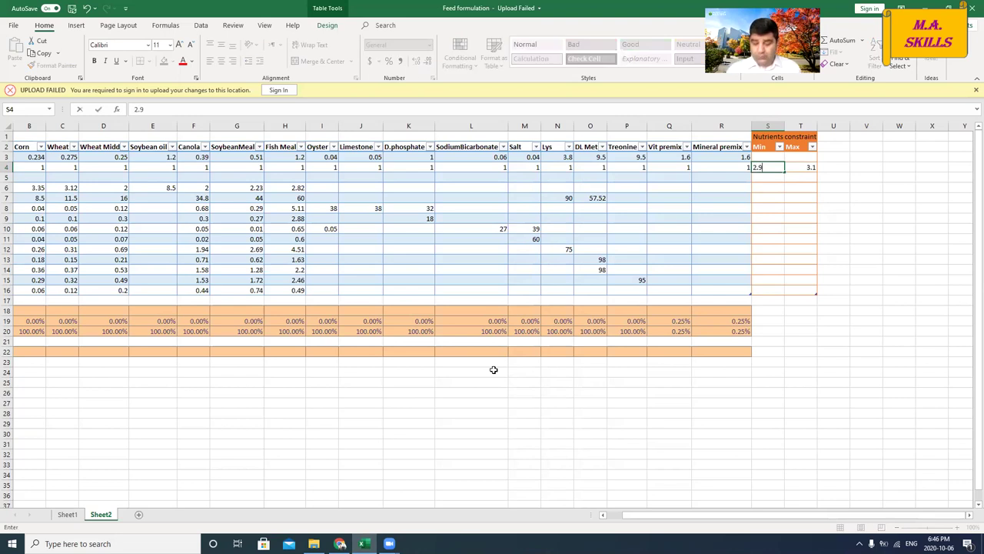
key("Return")
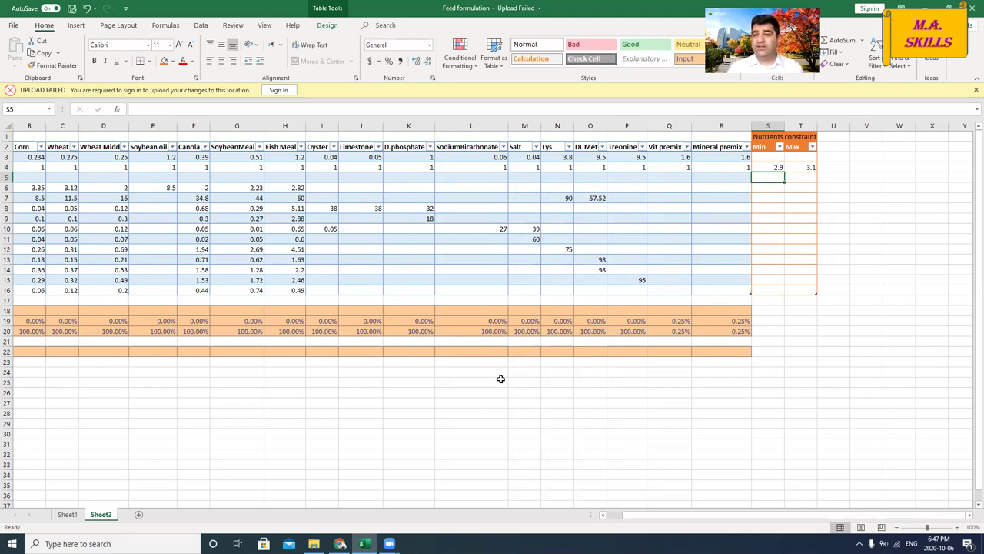
left_click(779, 167)
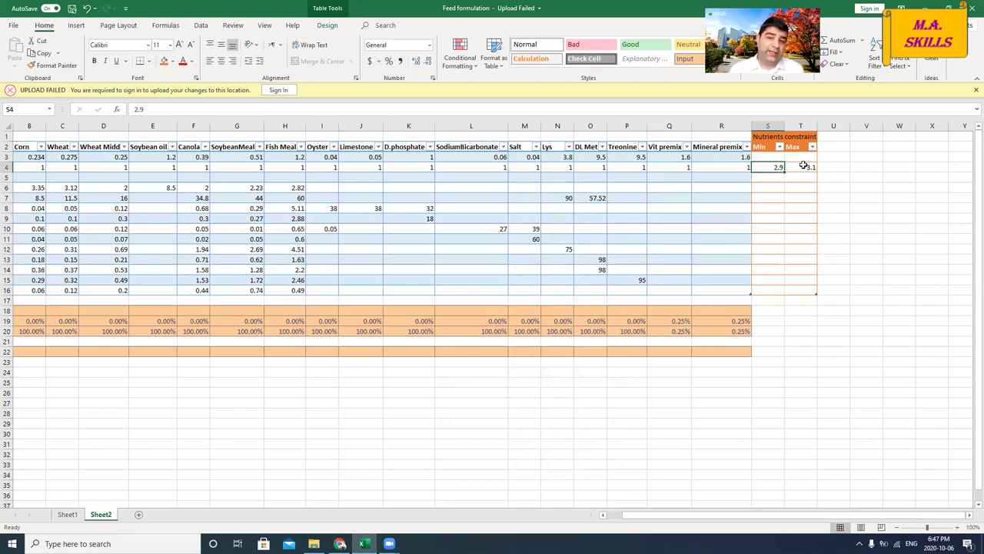
left_click(805, 166)
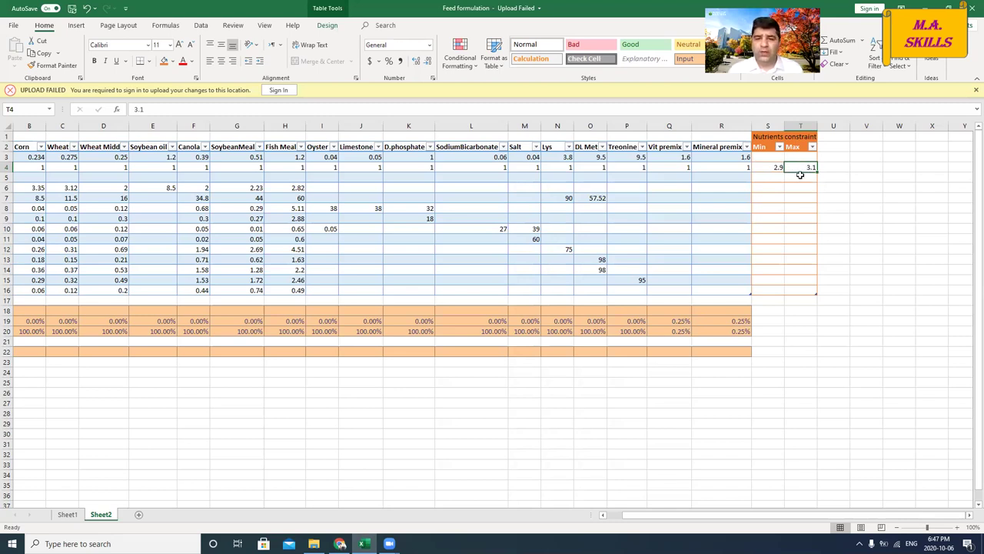
mouse_move(711, 514)
left_mouse_down()
mouse_move(668, 517)
mouse_move(719, 521)
left_mouse_up()
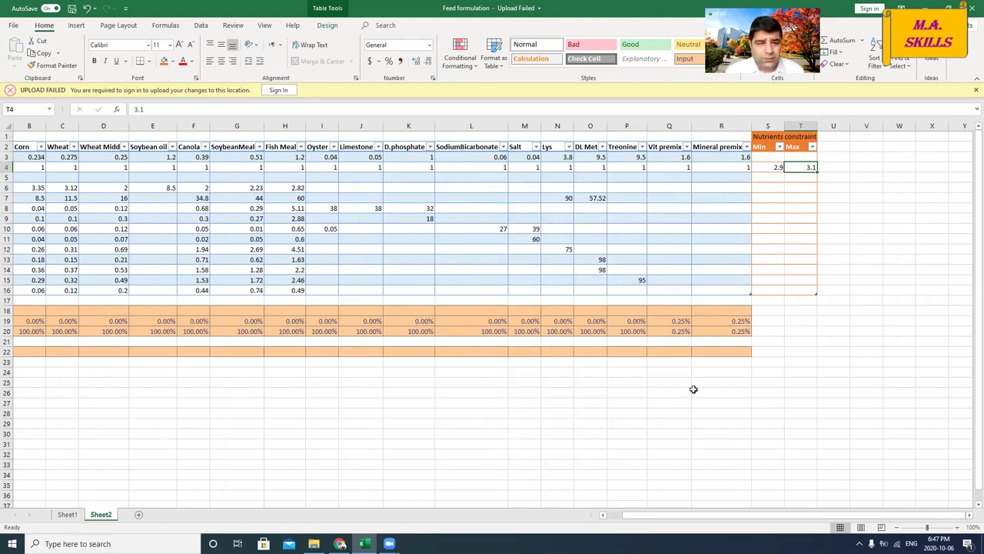
left_click_drag(687, 516, 619, 517)
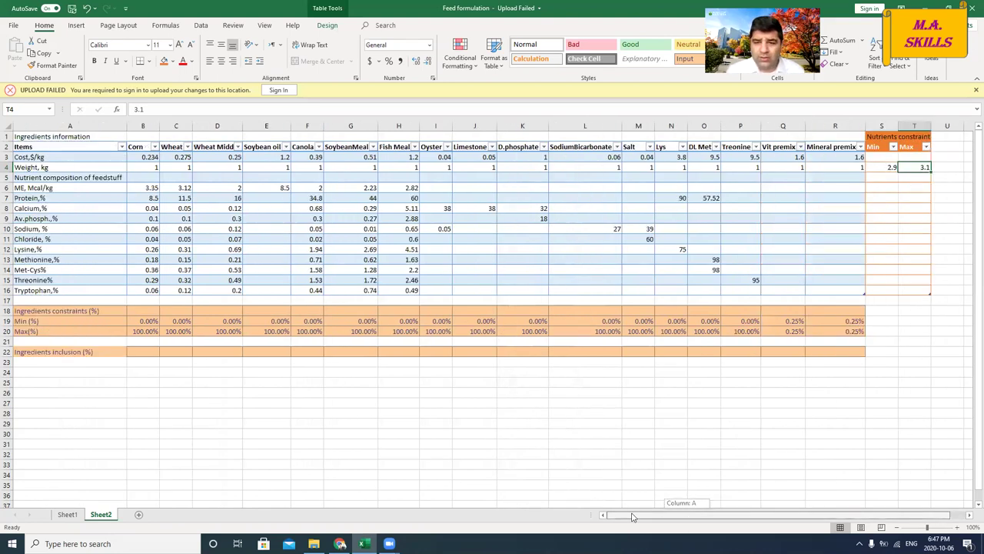
left_click(54, 125)
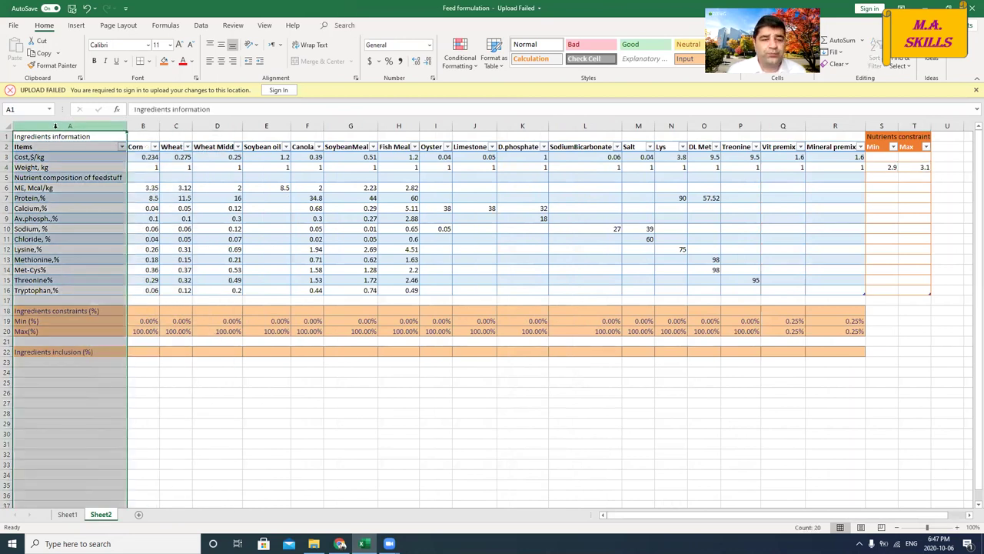
left_click(63, 136)
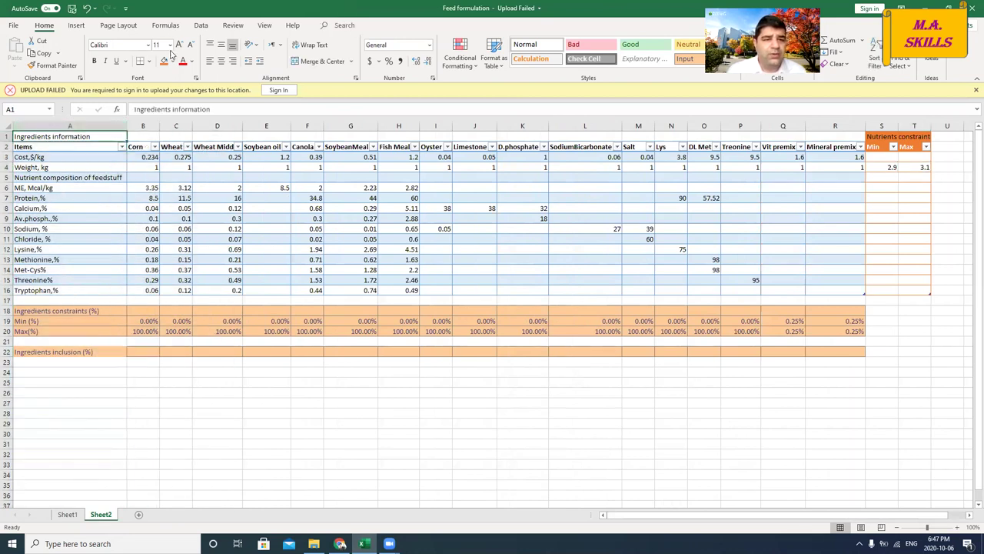
left_click(262, 26)
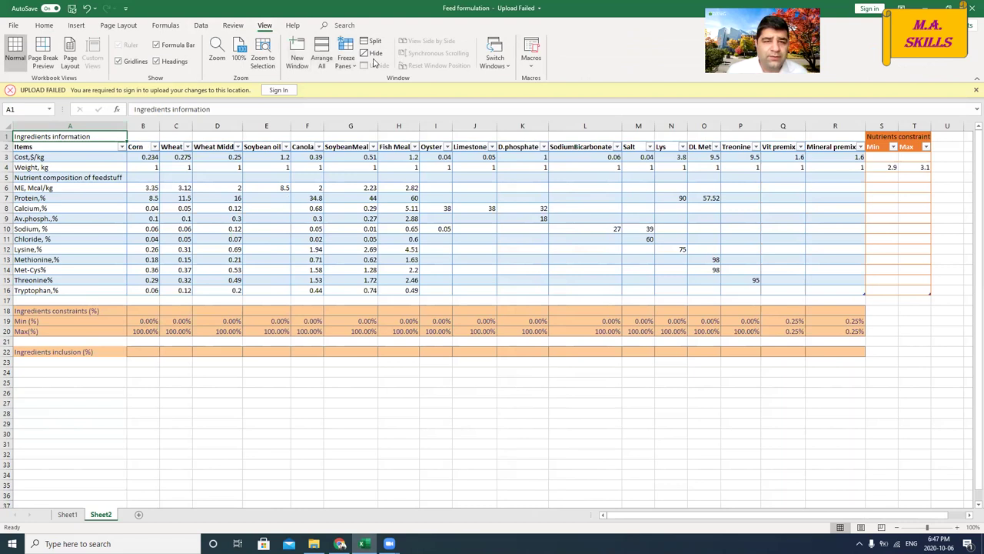
left_click(349, 67)
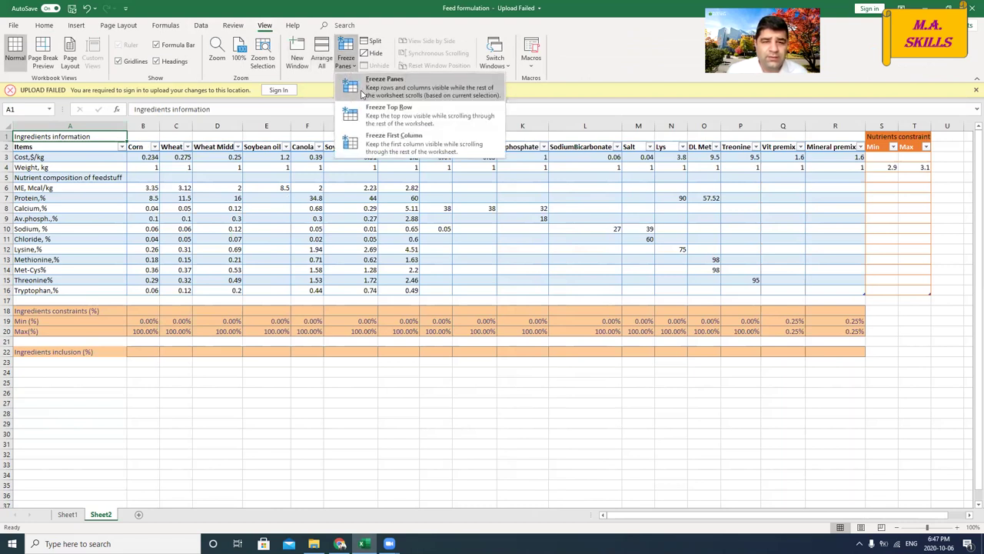
left_click(367, 150)
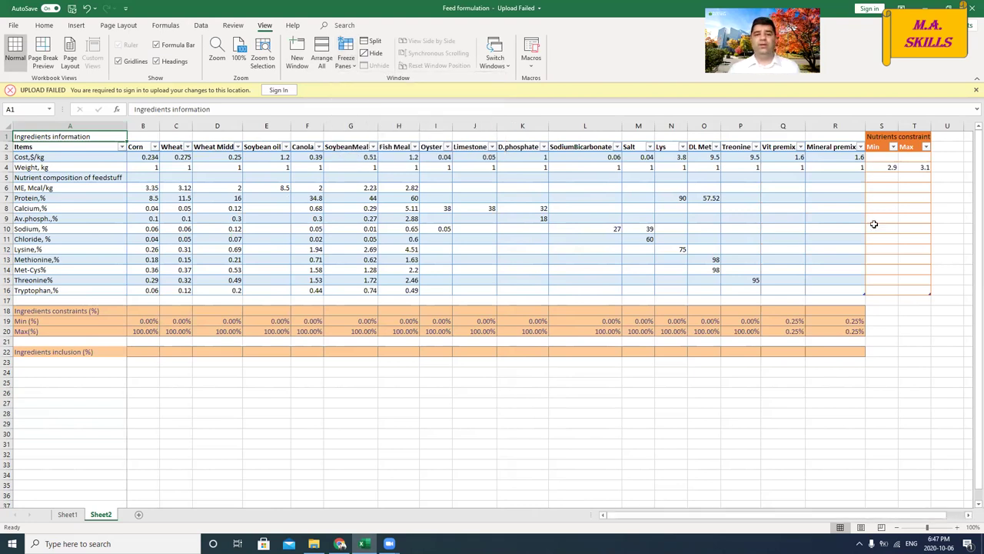
left_click(879, 179)
key("Right")
key("Right")
key("Right")
key("Right")
key("Right")
key("Right")
key("Right")
key("Right")
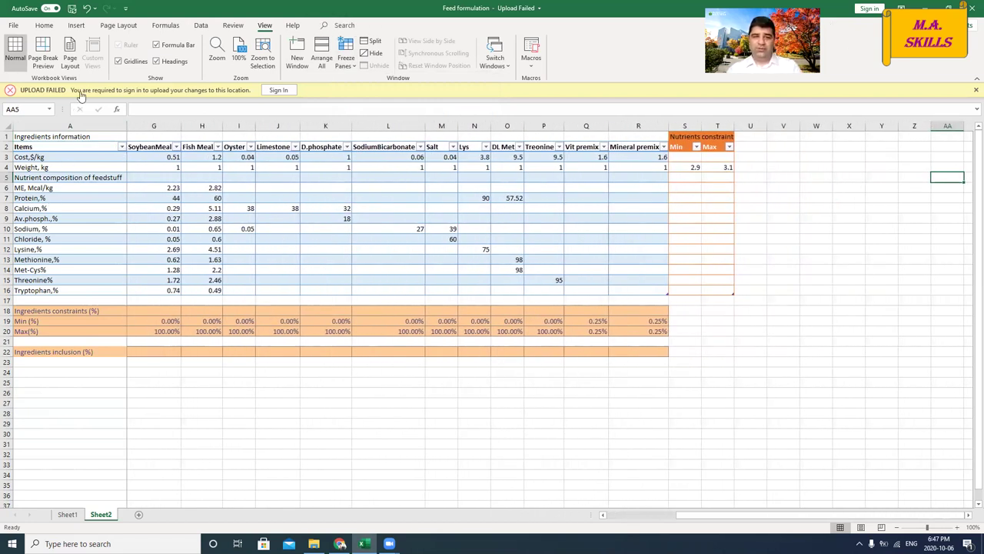
key("Left")
key("Left")
key("Left")
key("Left")
key("Left")
key("Left")
key("Left")
key("Left")
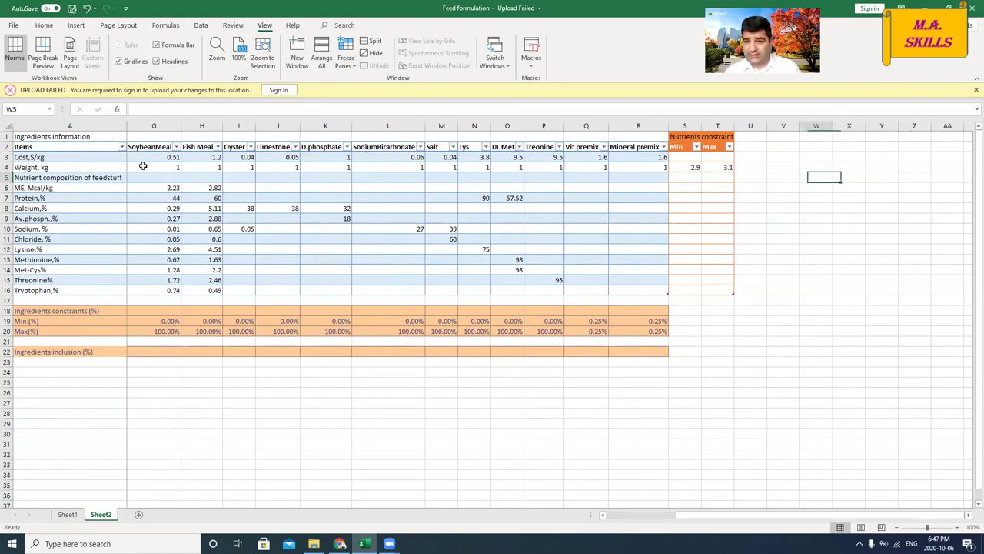
Move the 2.9 and 3.1 pair from the Weight row into the ME, Mcal/kg row
key("Up")
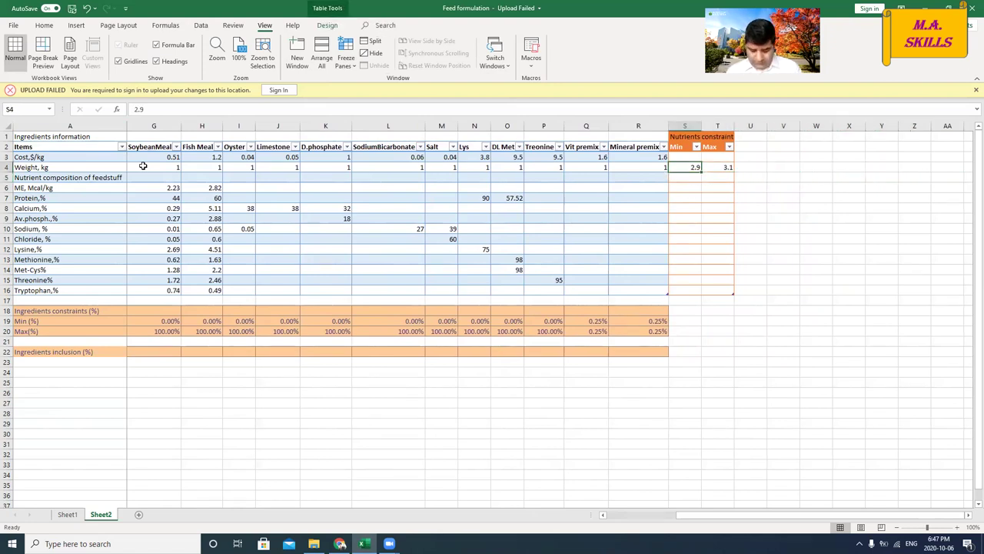
key("shift+Right")
key("ctrl+c")
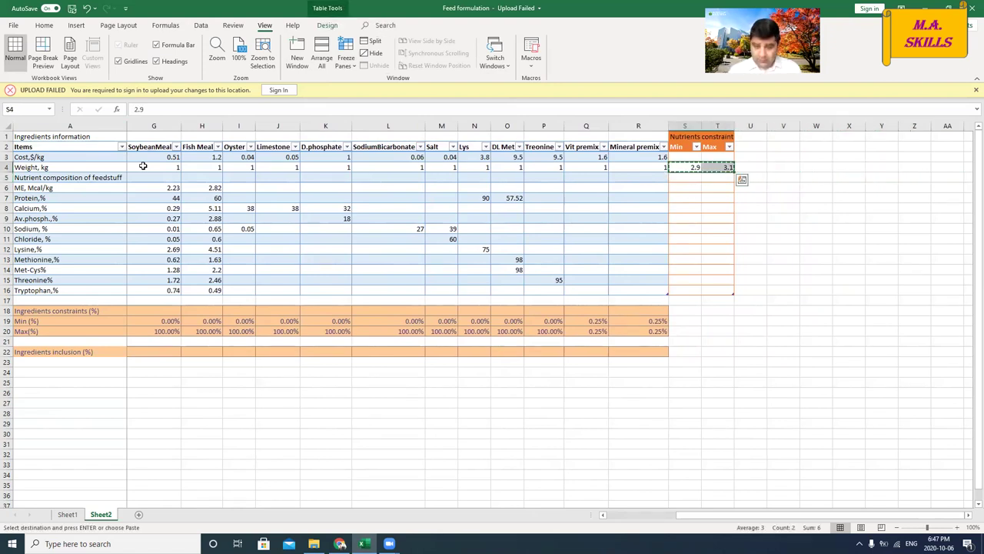
key("Down")
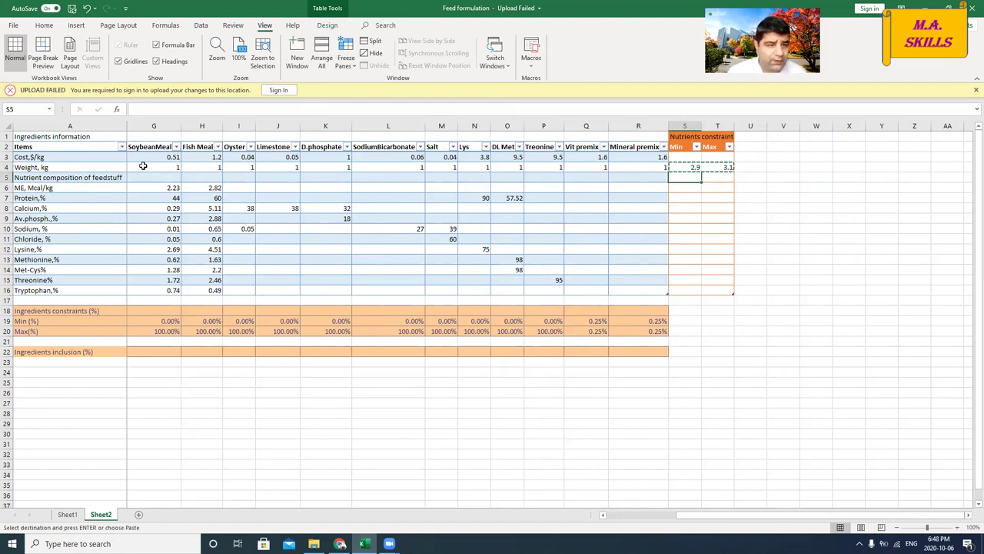
key("Down")
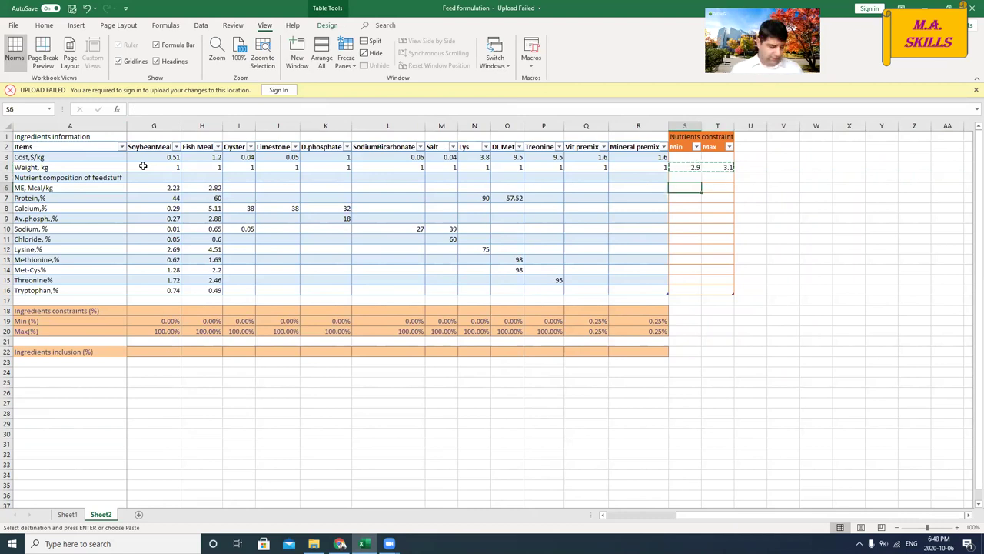
key("ctrl+v")
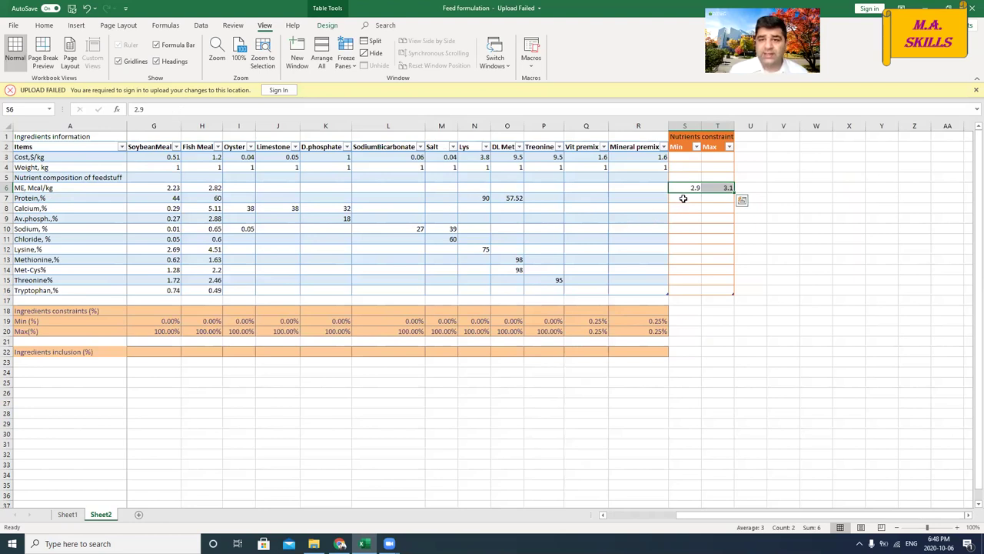
left_click(684, 198)
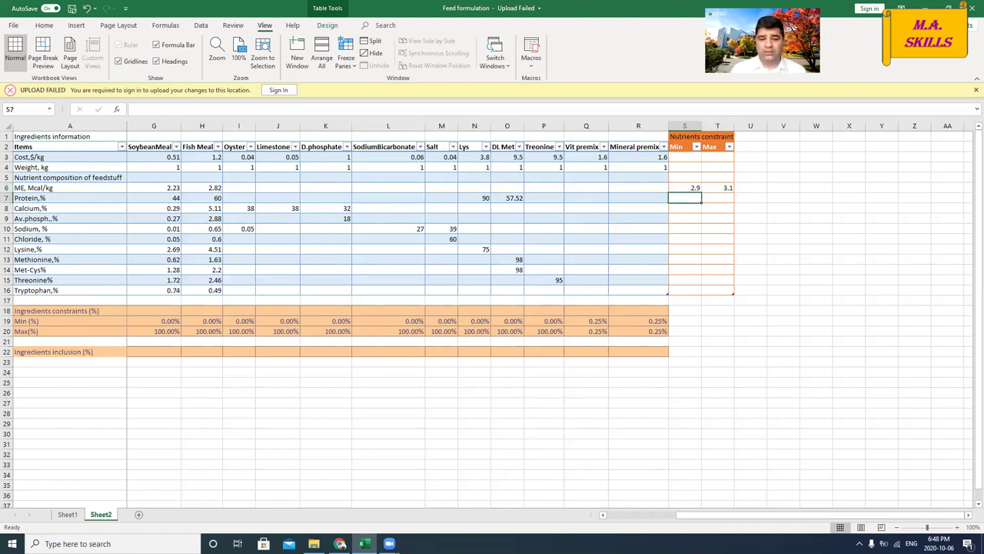
left_click(340, 543)
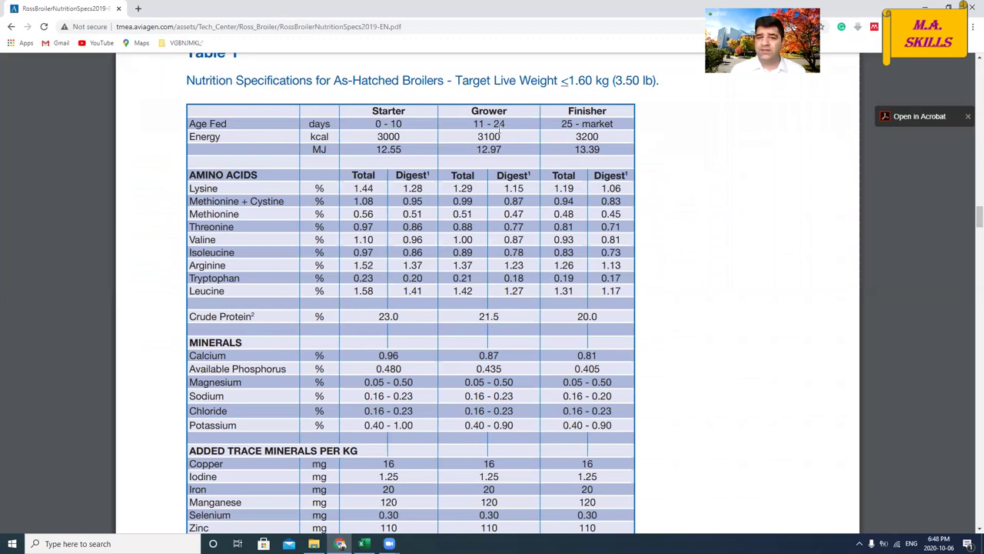
Enter the Protein row limits in Excel: Max 21.5 and Min 20
left_click(363, 544)
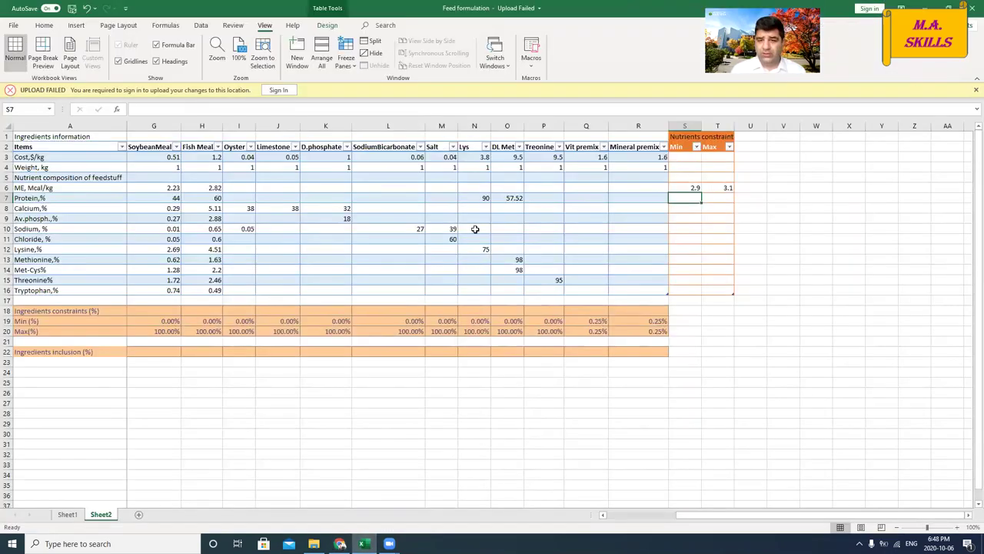
key("Right")
type("21.5")
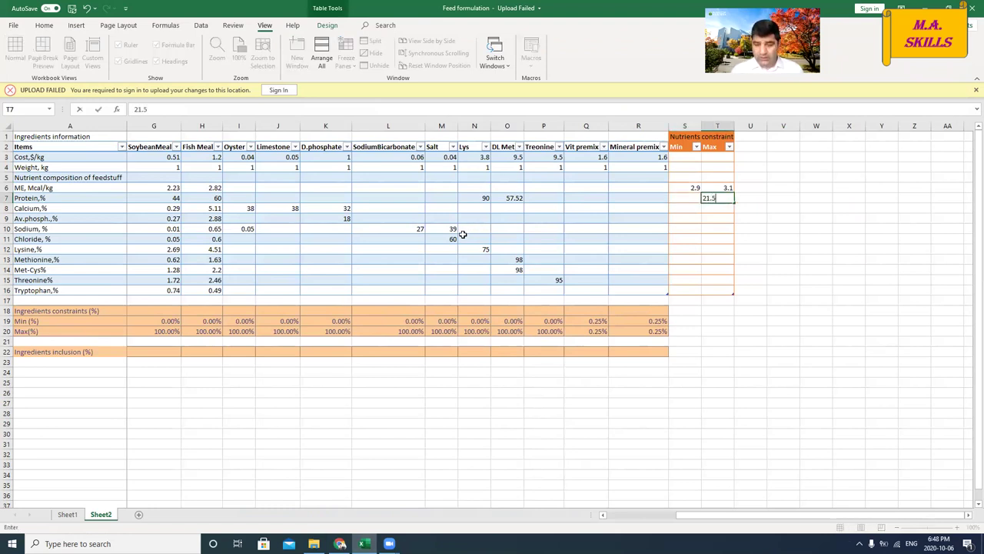
key("Left")
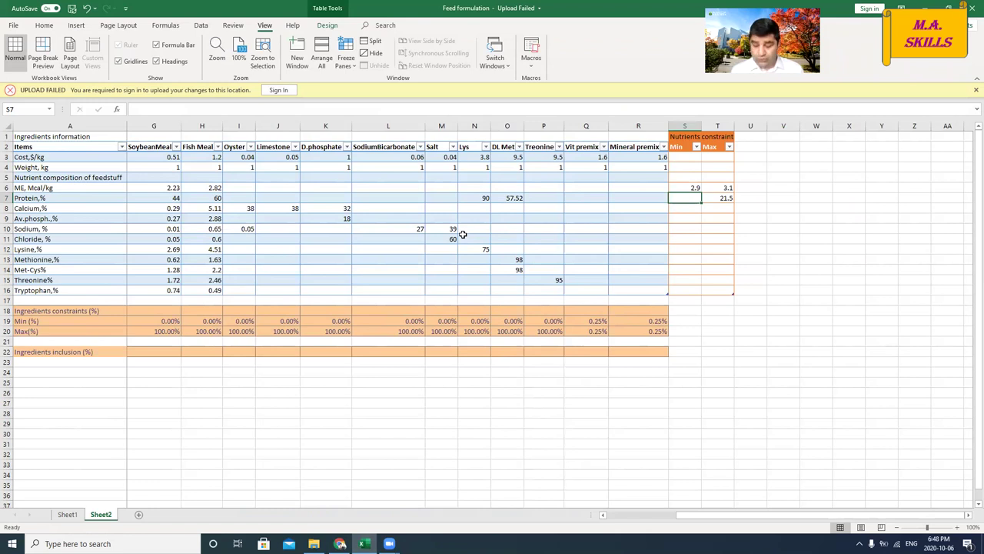
type("20")
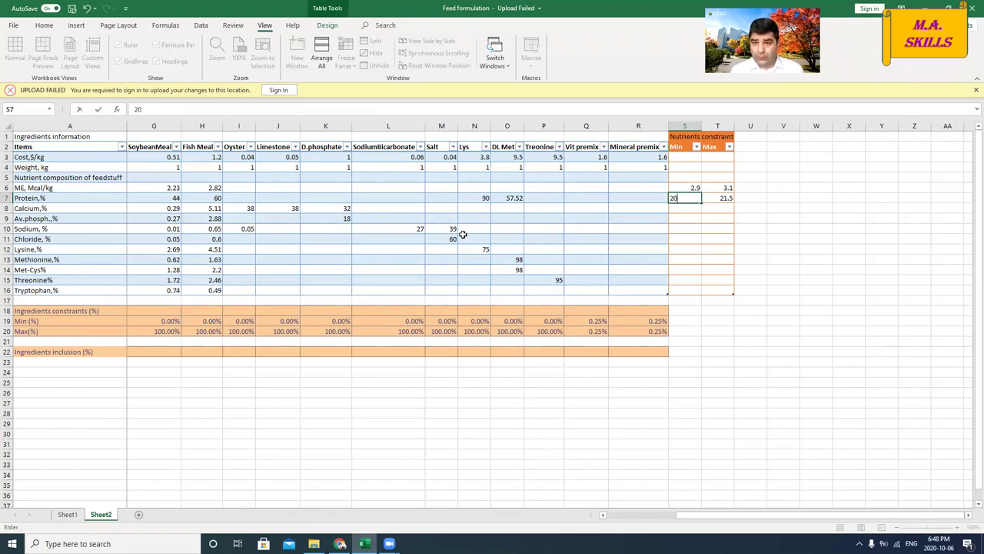
key("Return")
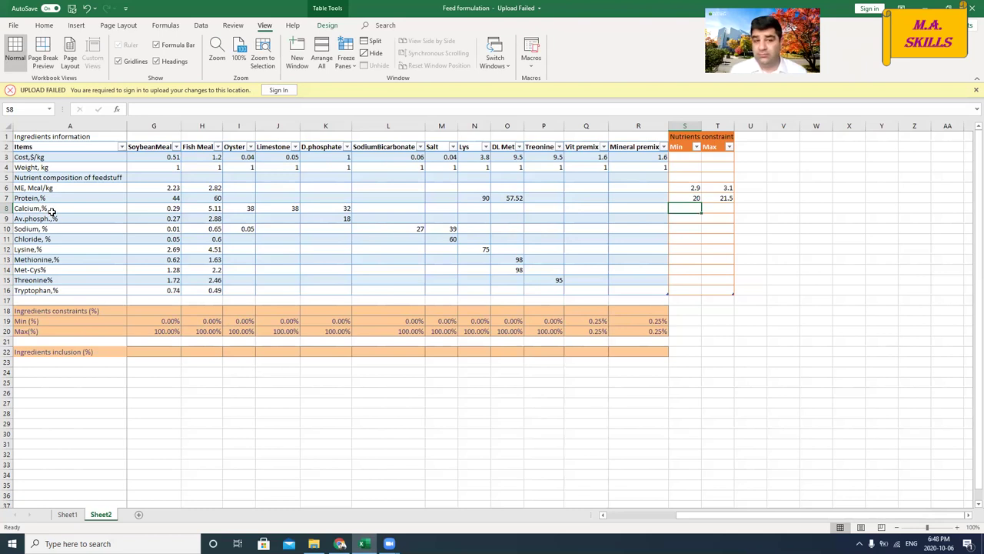
Look up the Grower values in the PDF and enter Calcium 0.87 and Av. phosphorus 0.435 as Mins
left_click(339, 544)
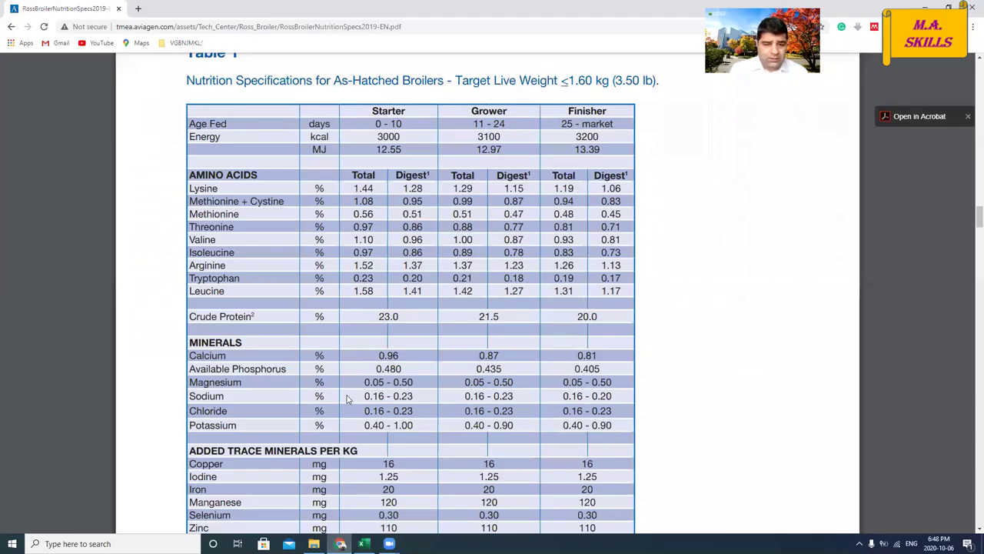
double_click(492, 356)
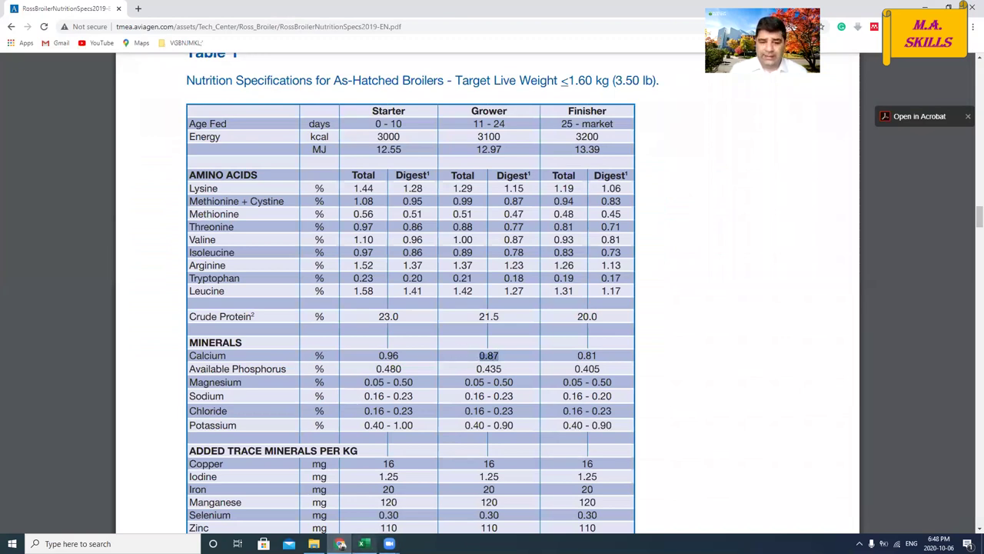
left_click(364, 544)
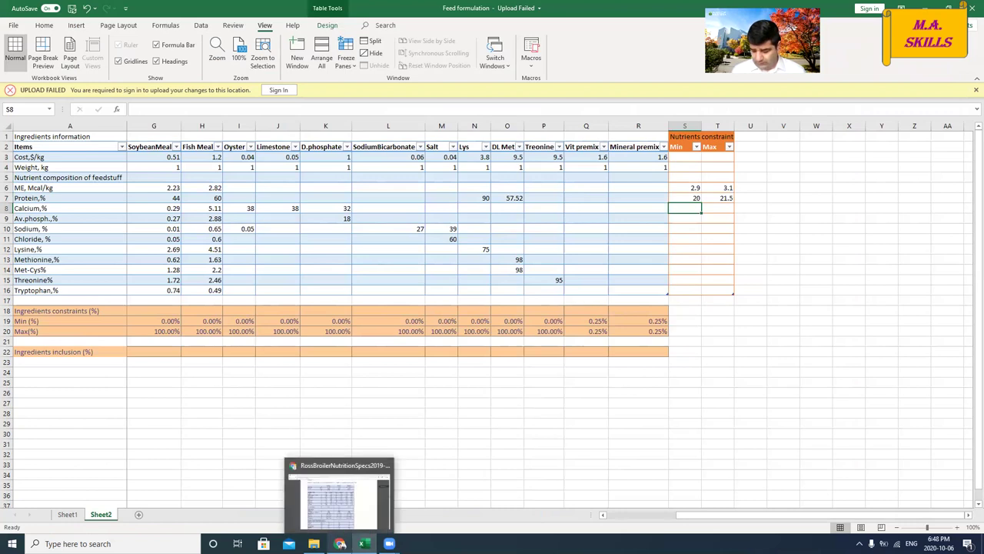
type("0.87")
key("Return")
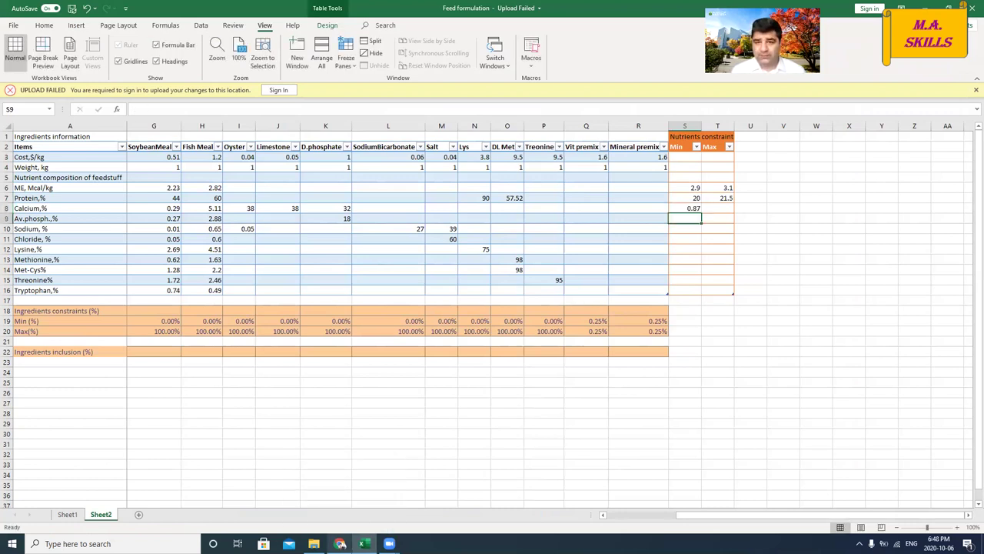
mouse_move(341, 544)
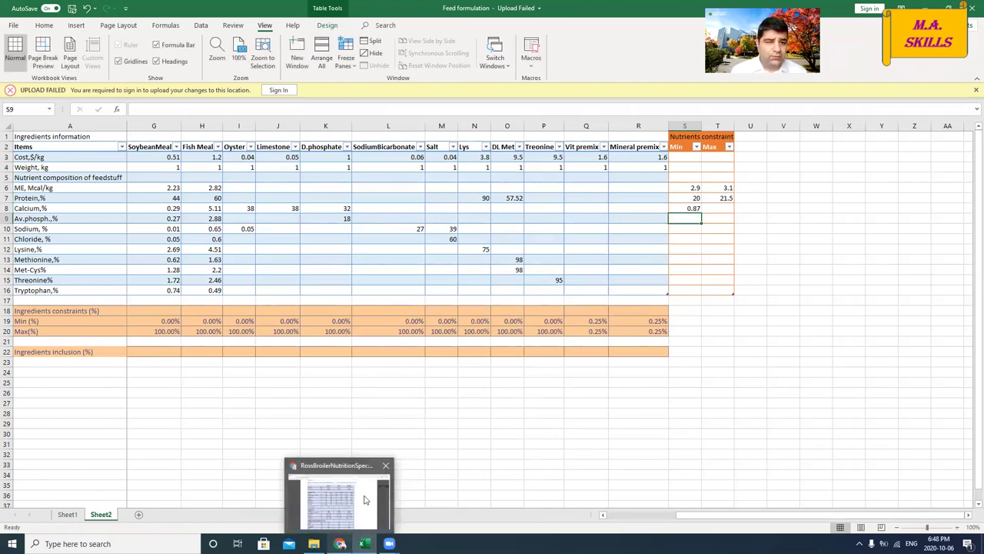
left_click(342, 544)
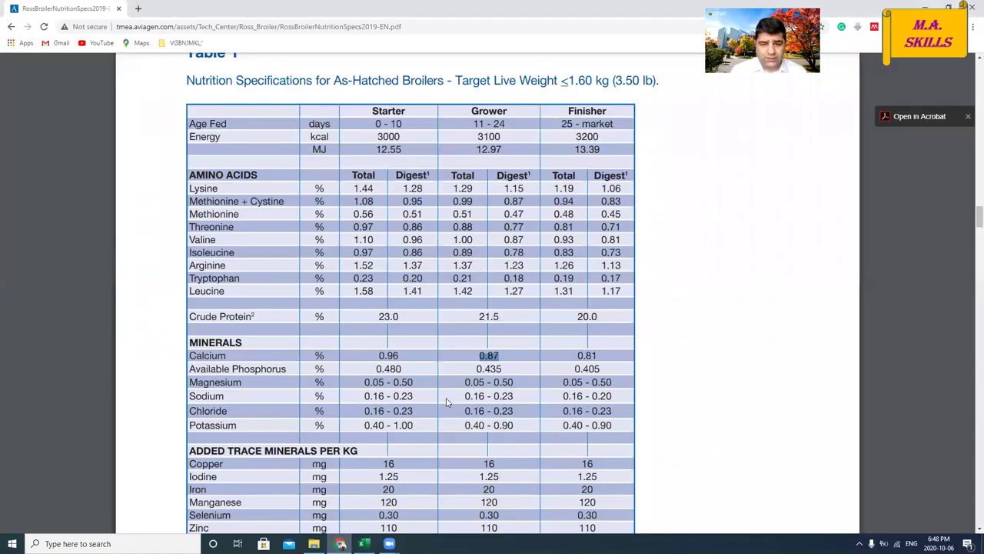
left_click_drag(477, 369, 501, 372)
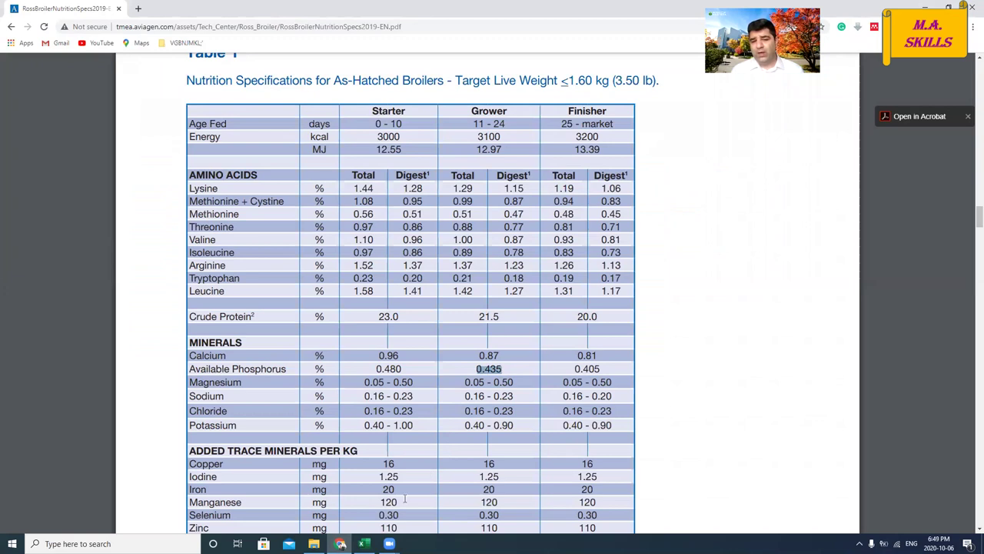
left_click(364, 544)
type("0.435")
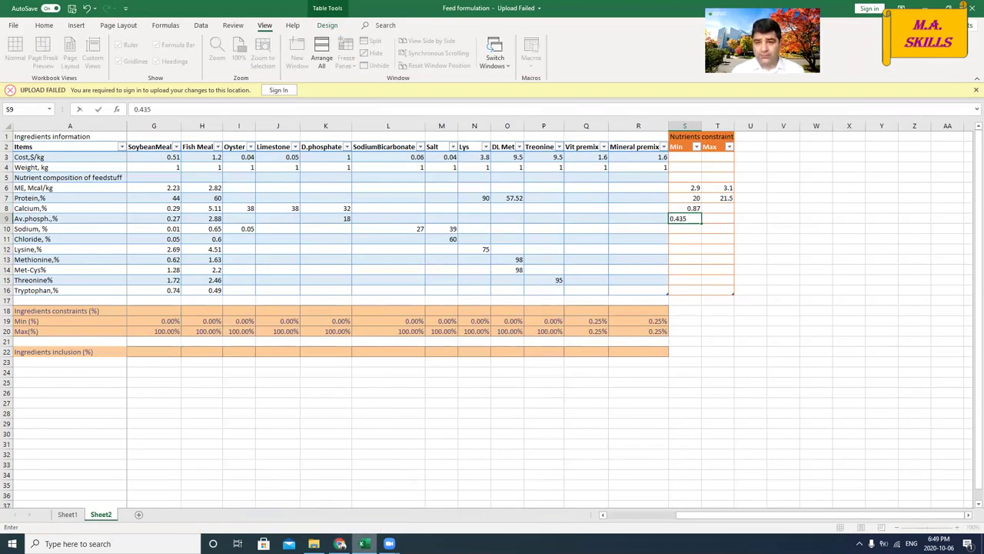
key("Return")
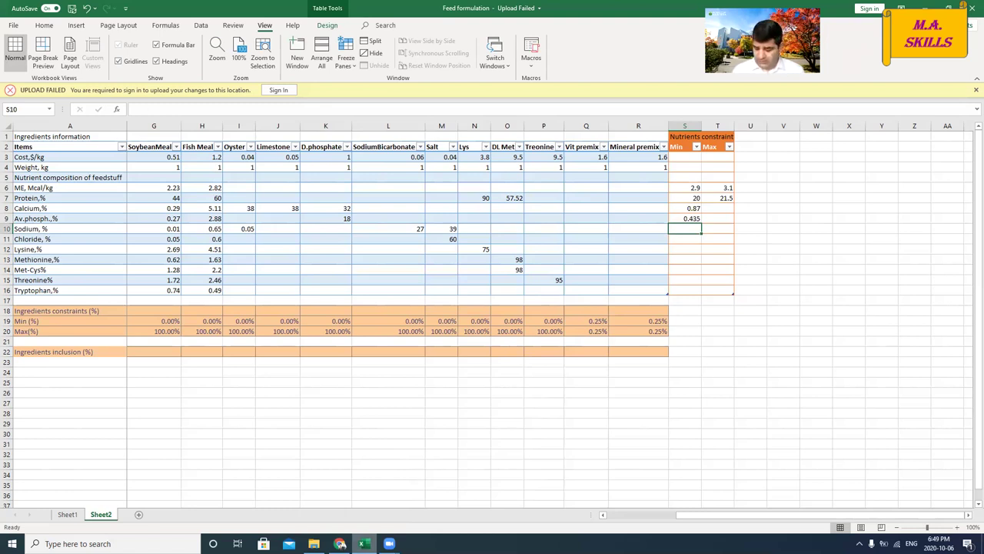
Enter Min values of 0.17 for both Sodium and Chloride
type("0.17")
key("Return")
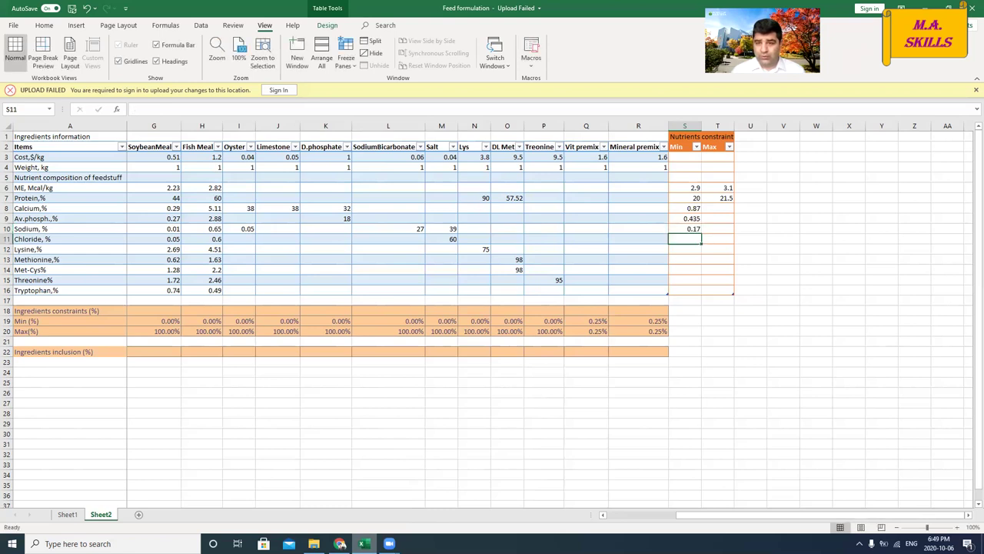
type("0.17")
key("Return")
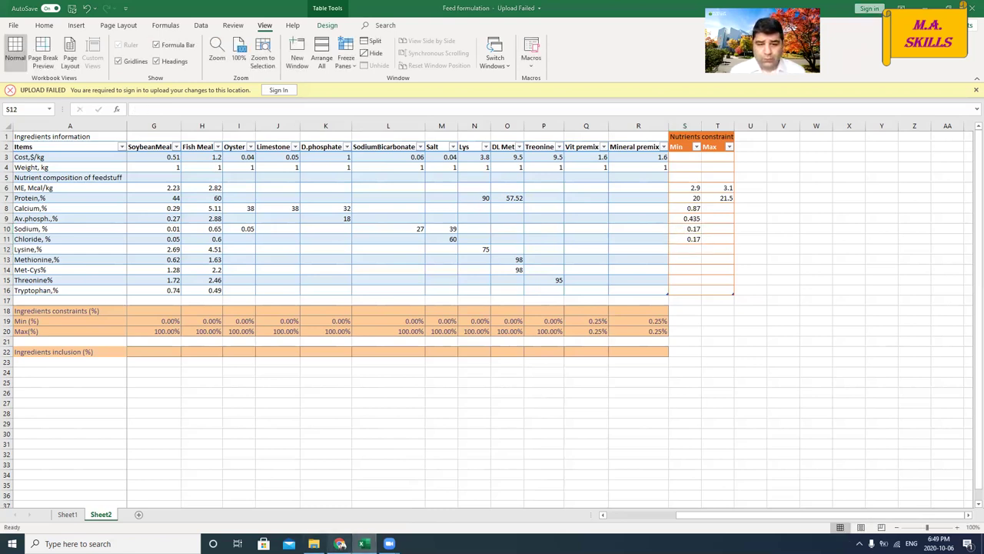
left_click(340, 543)
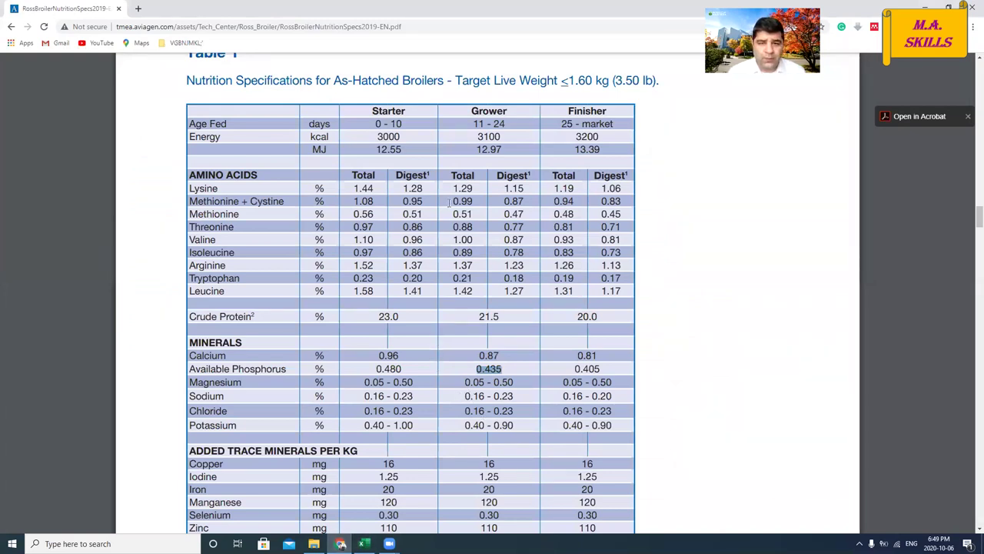
Check the PDF's Grower lysine figures, total 1.29 and digestible 1.15, then return to Excel
left_click_drag(452, 188, 473, 187)
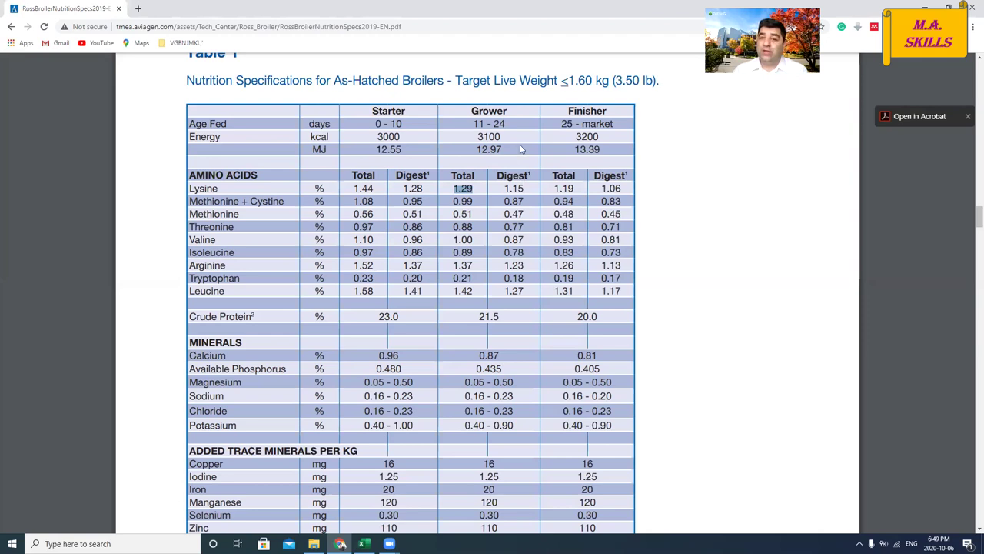
mouse_move(509, 176)
left_mouse_down()
mouse_move(521, 264)
mouse_move(515, 205)
mouse_move(538, 190)
mouse_move(518, 187)
left_mouse_up()
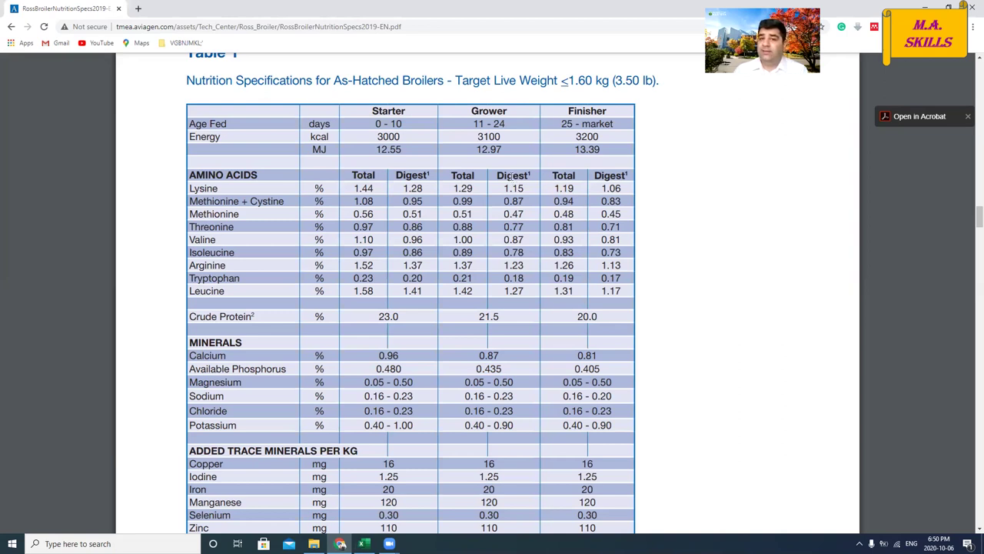
mouse_move(511, 176)
left_mouse_down()
mouse_move(506, 240)
mouse_move(513, 182)
left_mouse_up()
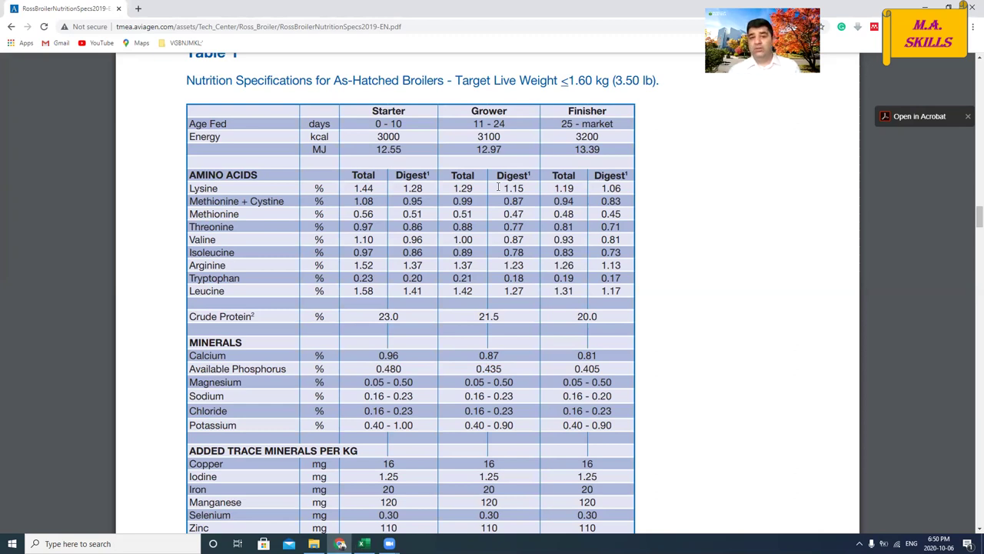
double_click(514, 189)
double_click(462, 188)
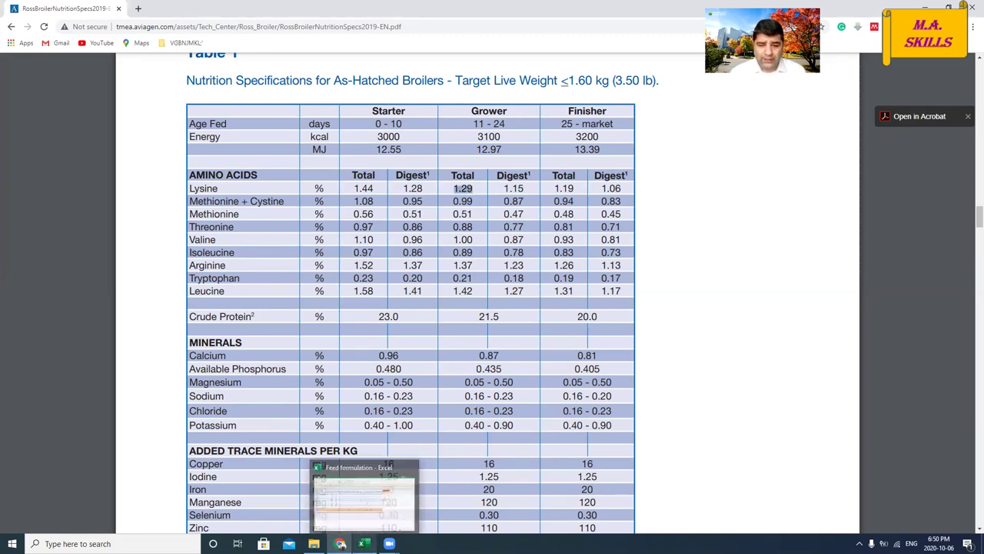
left_click(364, 544)
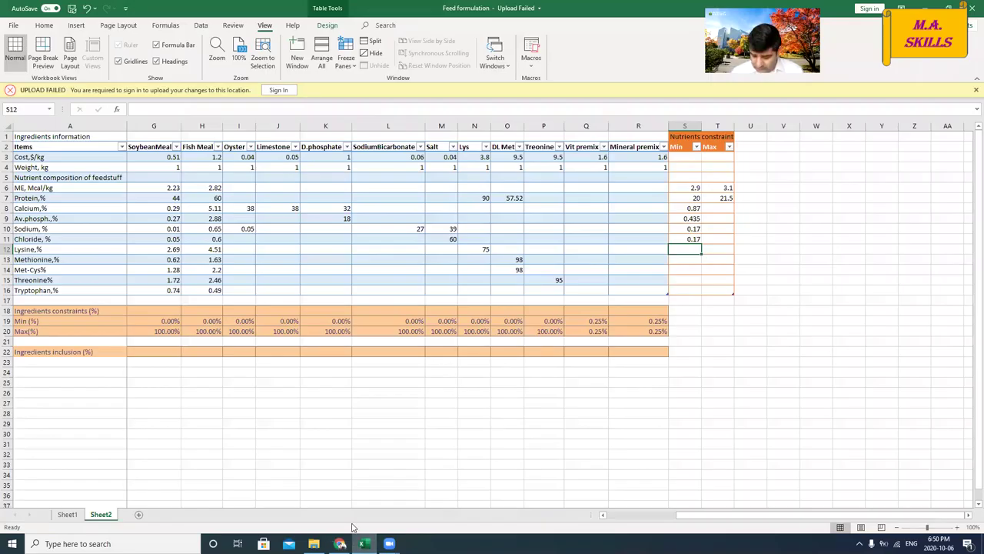
Enter Min values of 1.29 for Lysine and 0.51 for Methionine, checking the specs PDF
type("1.29")
key("Return")
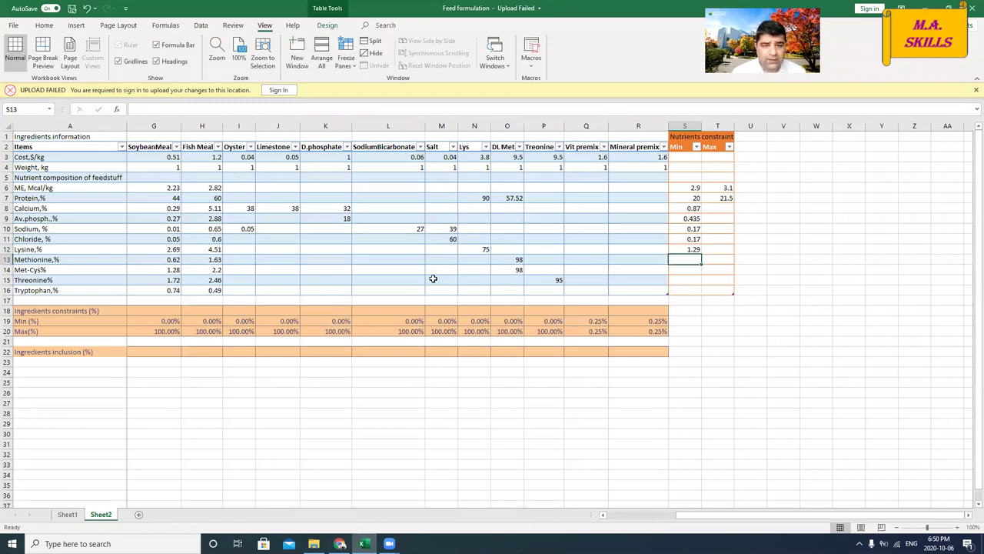
left_click(340, 544)
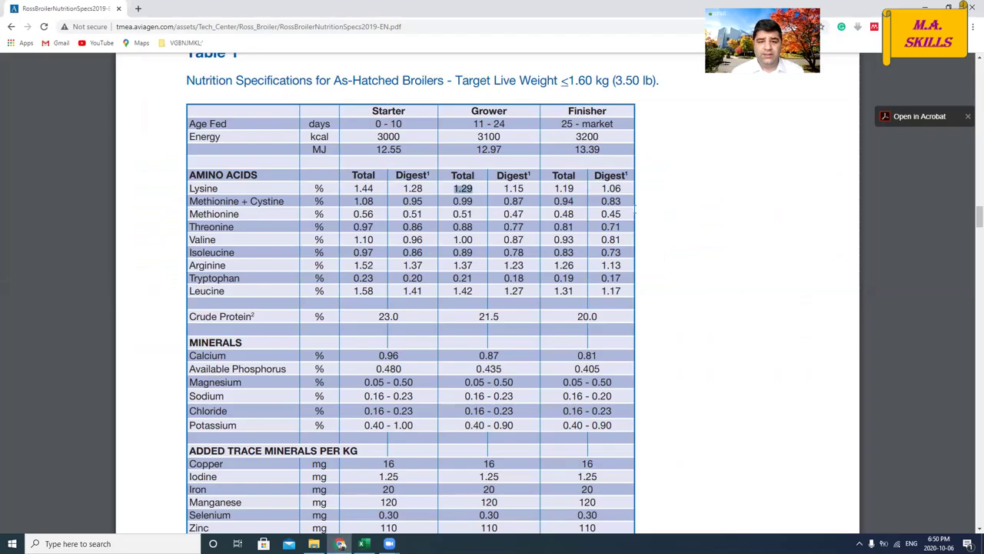
left_click(473, 215)
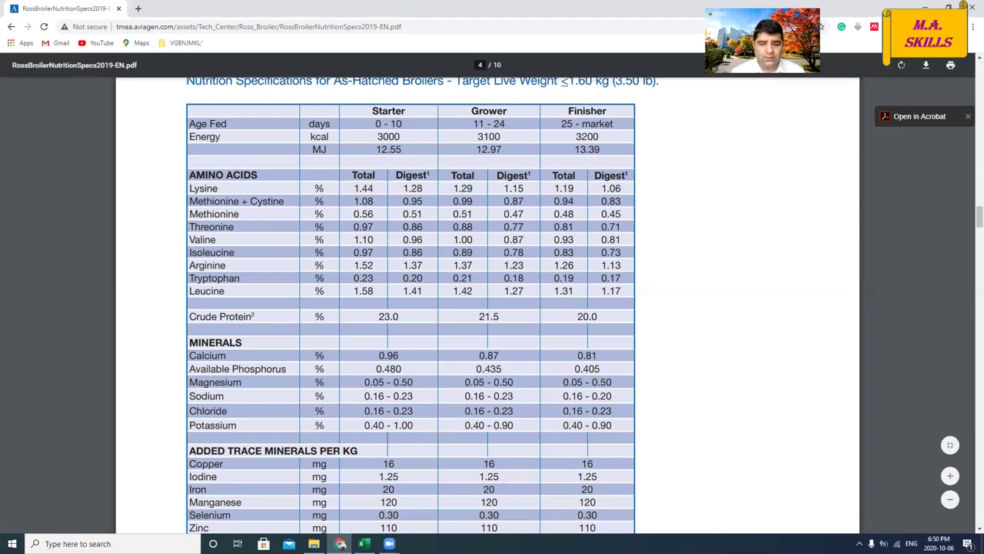
left_click(364, 544)
type("0.51")
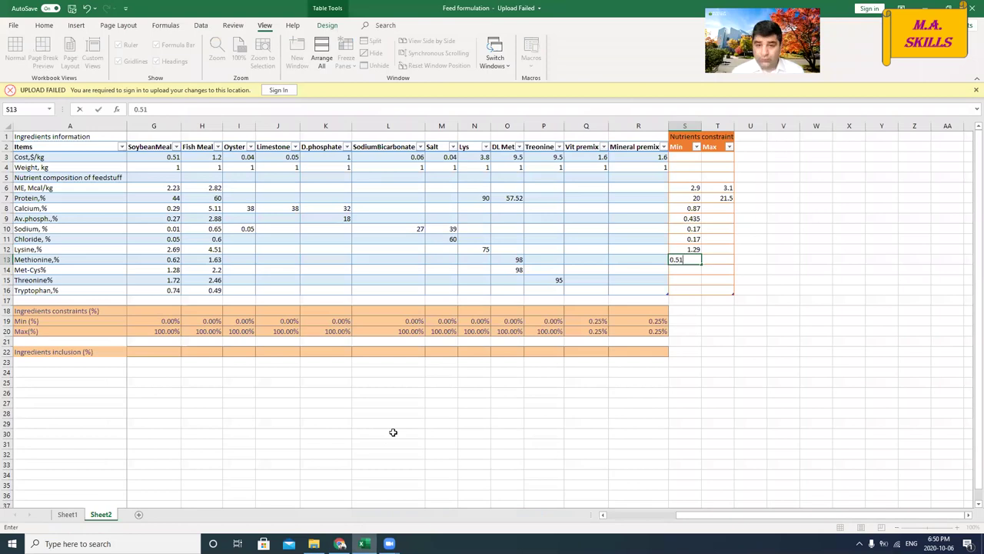
key("Return")
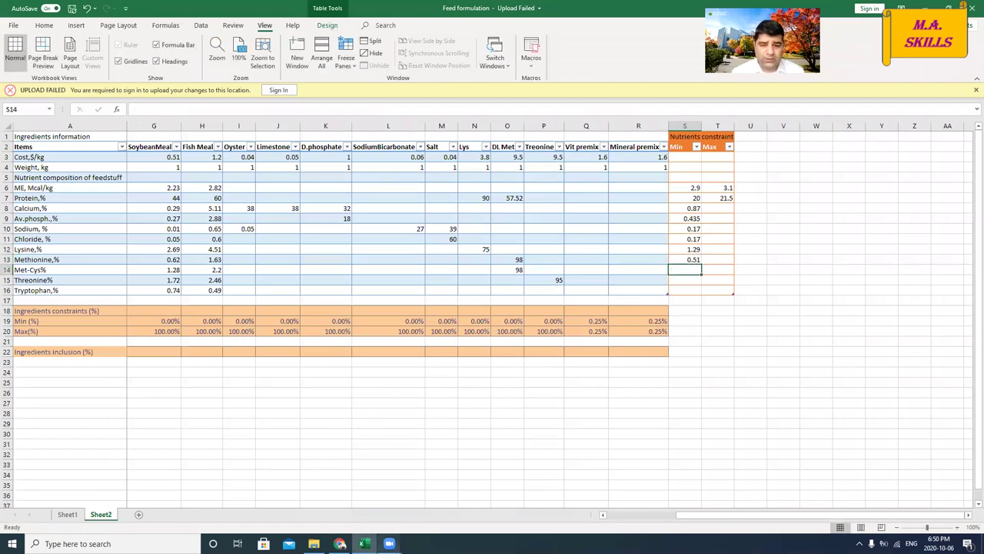
Enter Min values of 0.99 for Met-Cys and 0.88 for Threonine from the PDF
left_click(340, 544)
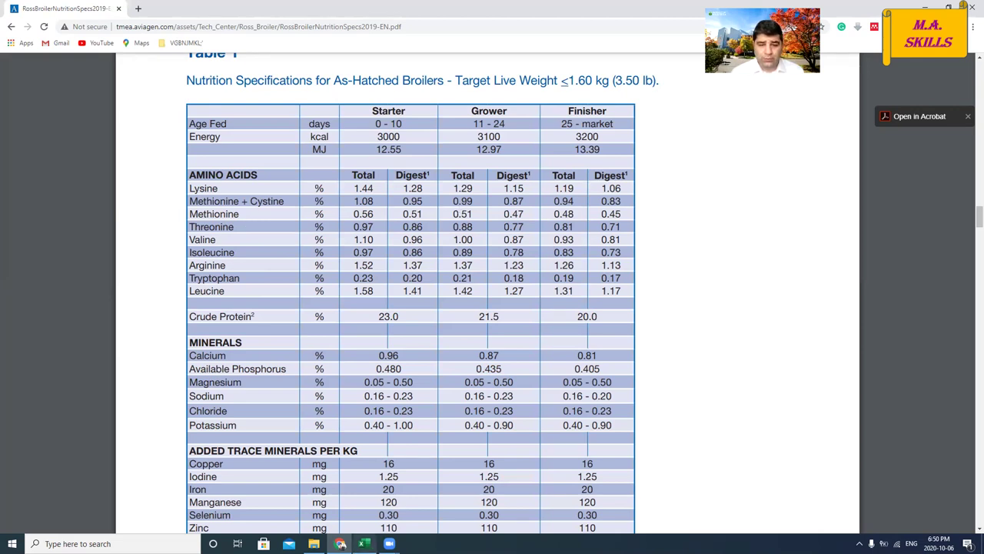
left_click(365, 544)
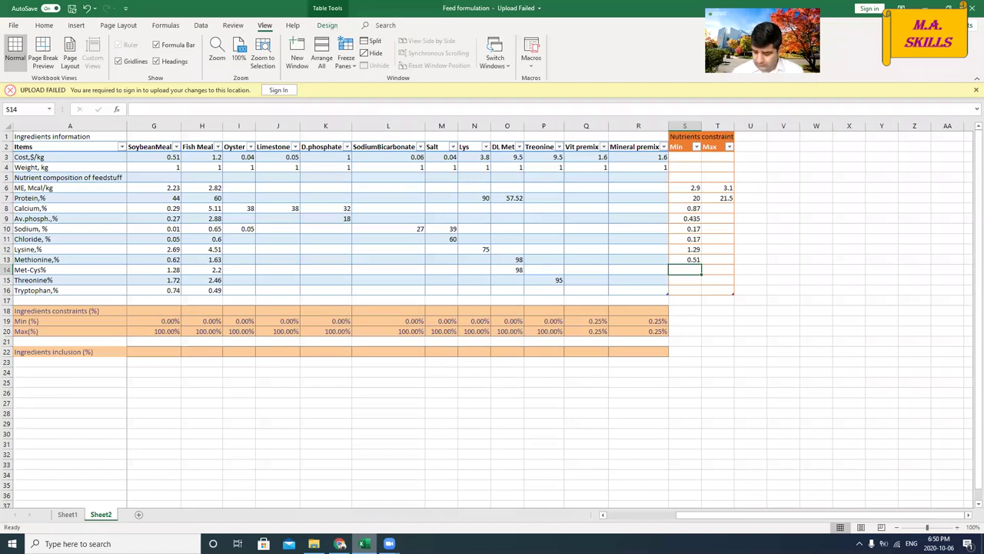
type("0.99")
key("Return")
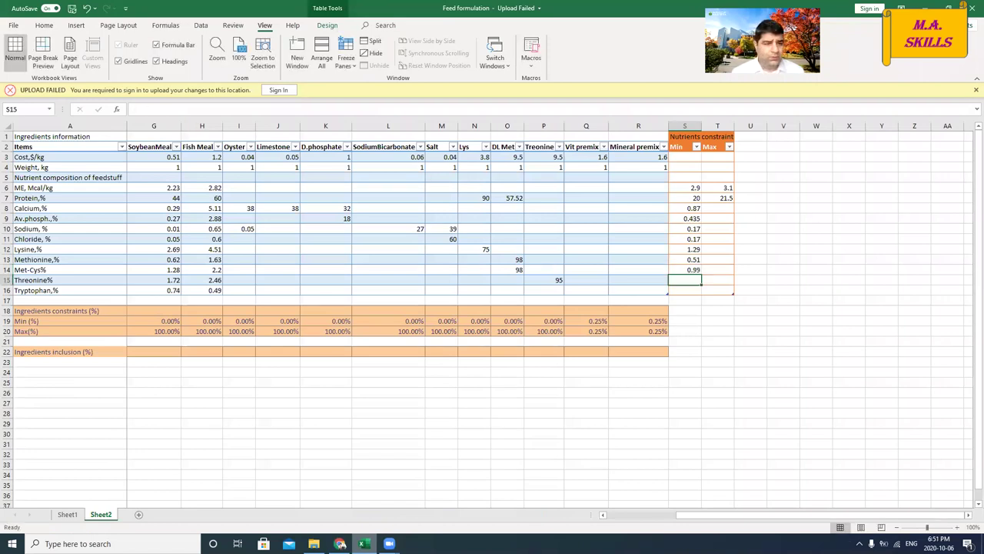
left_click(340, 544)
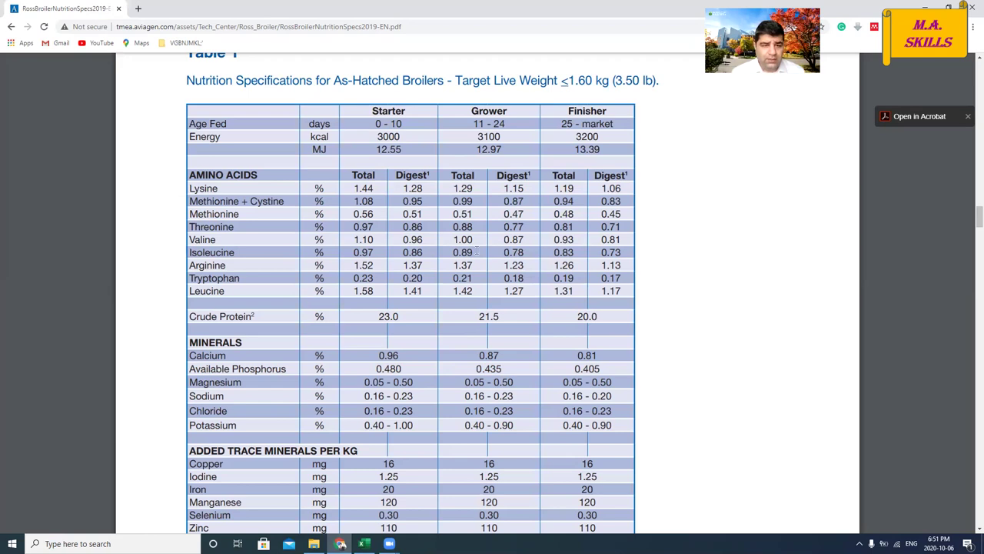
mouse_move(453, 226)
left_mouse_down()
mouse_move(465, 230)
mouse_move(454, 237)
mouse_move(470, 229)
left_mouse_up()
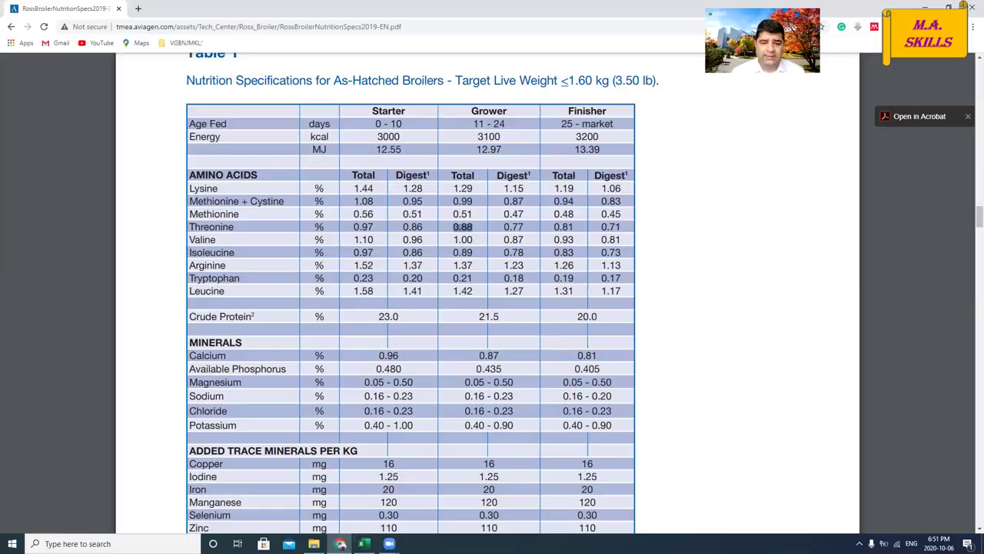
key("alt+Tab")
type("0.88")
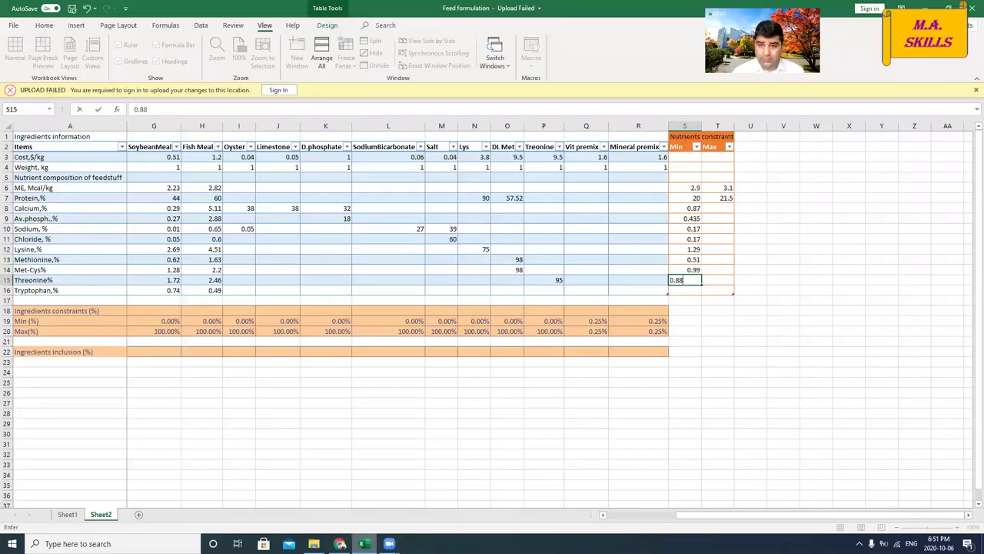
key("Return")
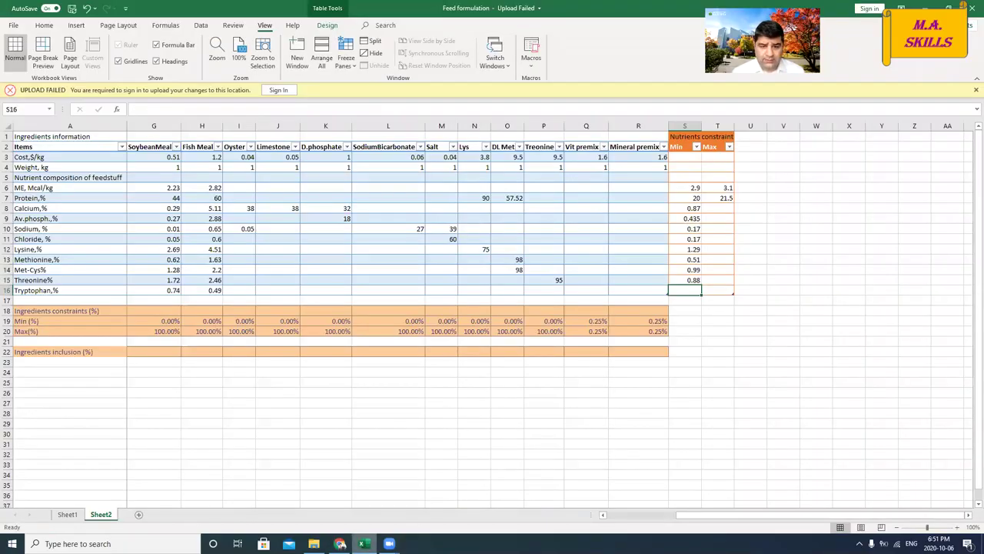
Enter a Min of 0.21 for Tryptophan and a Weight Min of 1 in S4
left_click(340, 544)
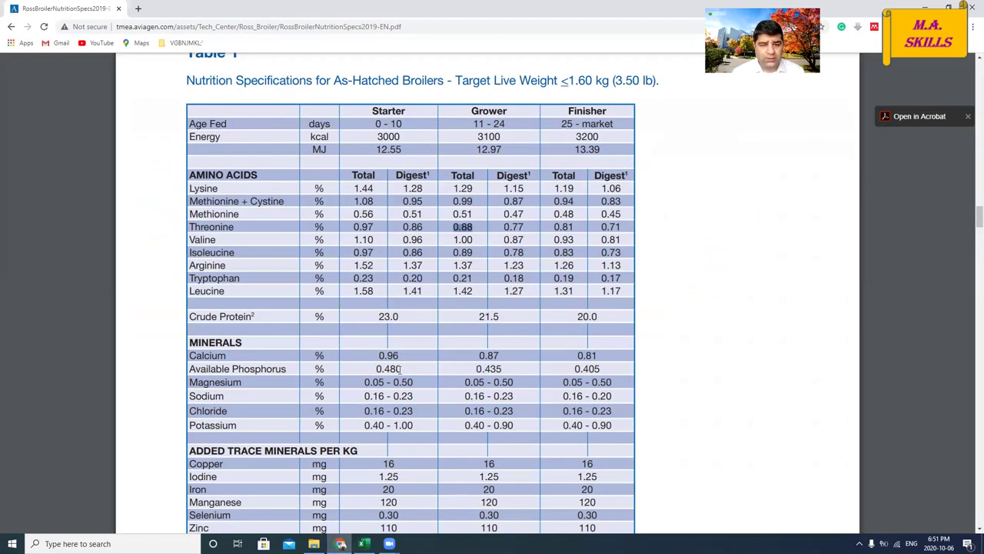
left_click(474, 277)
left_click_drag(475, 277, 452, 277)
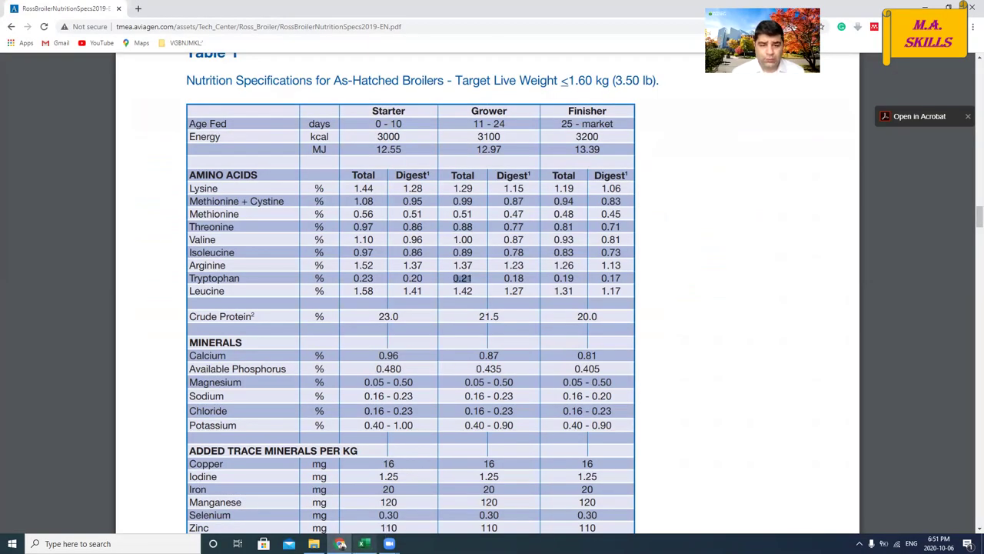
left_click(364, 544)
type("0.21")
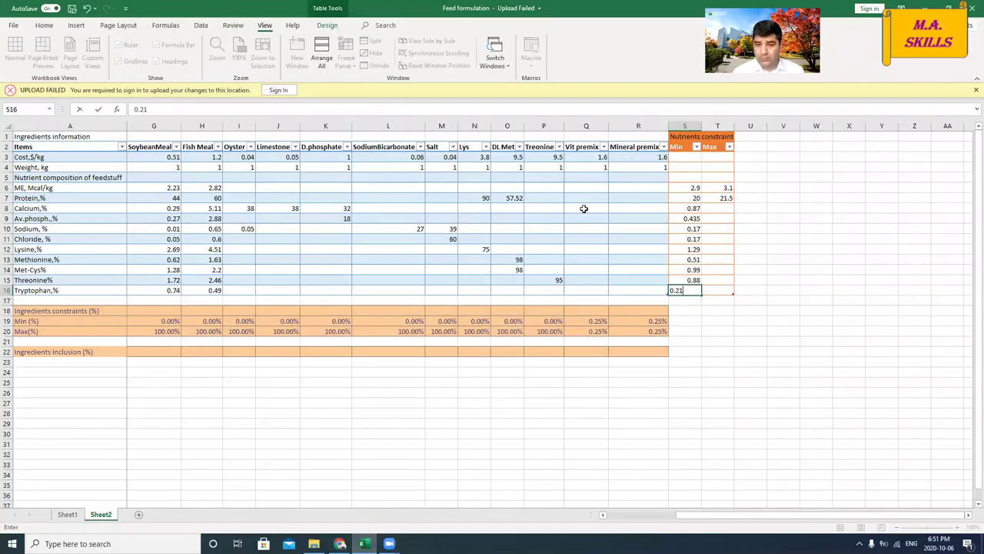
key("Return")
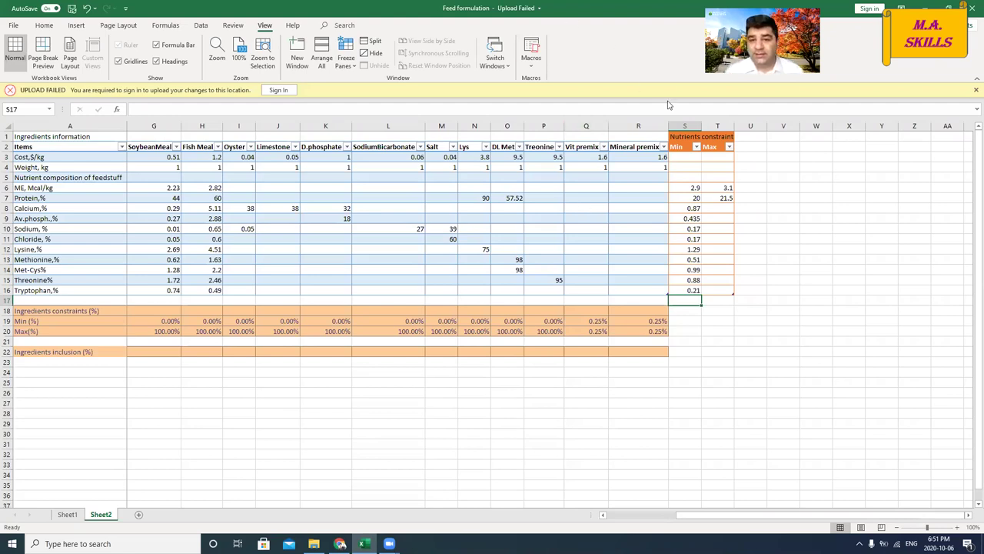
left_click(692, 166)
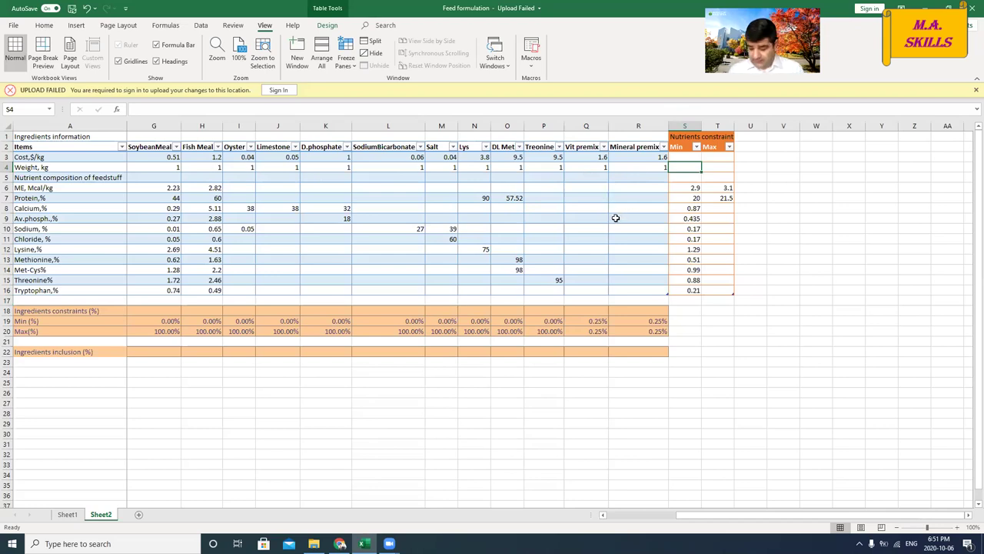
type("1")
key("Return")
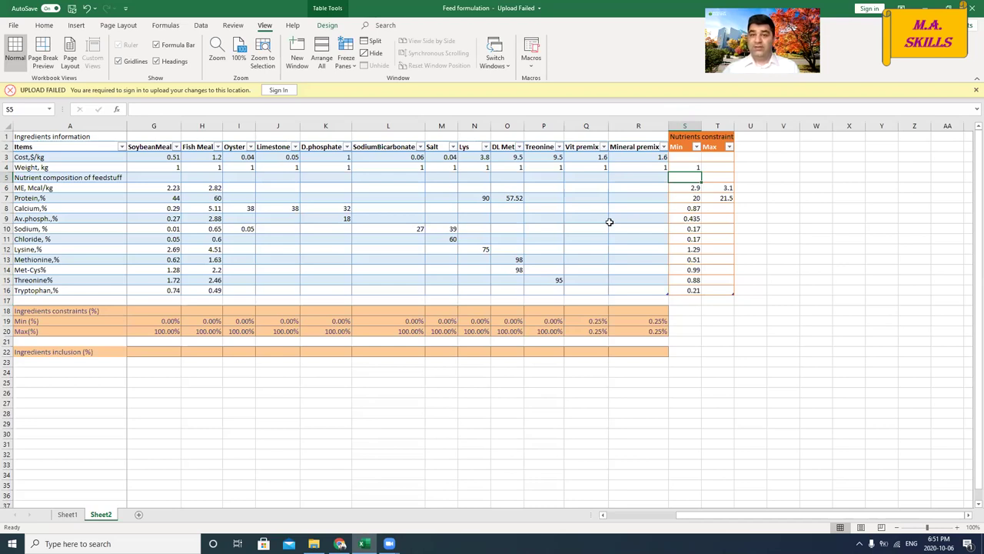
Enter the heading 'Diet specification' in V2 and select V3:V16 below it
left_click(778, 145)
type("D")
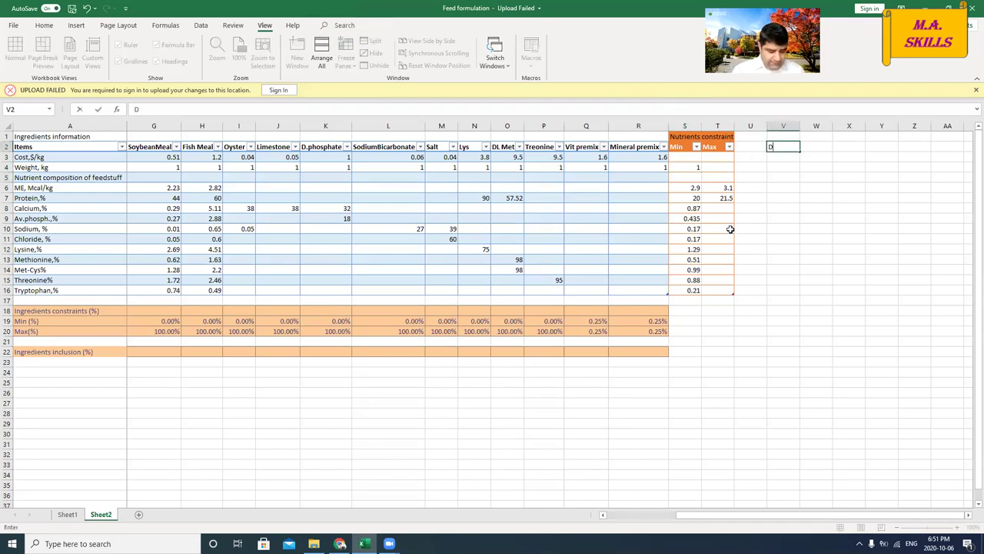
type("iet s")
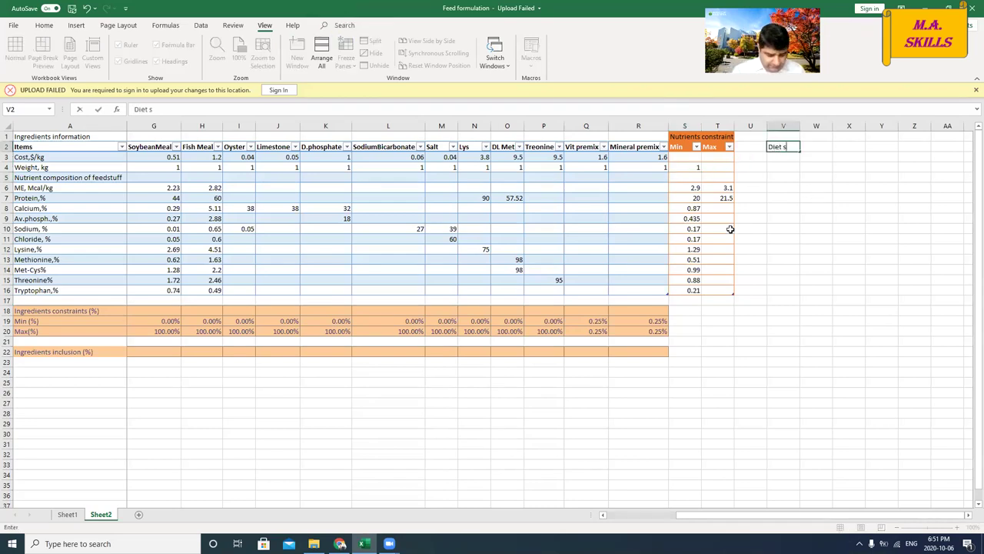
type("pecification")
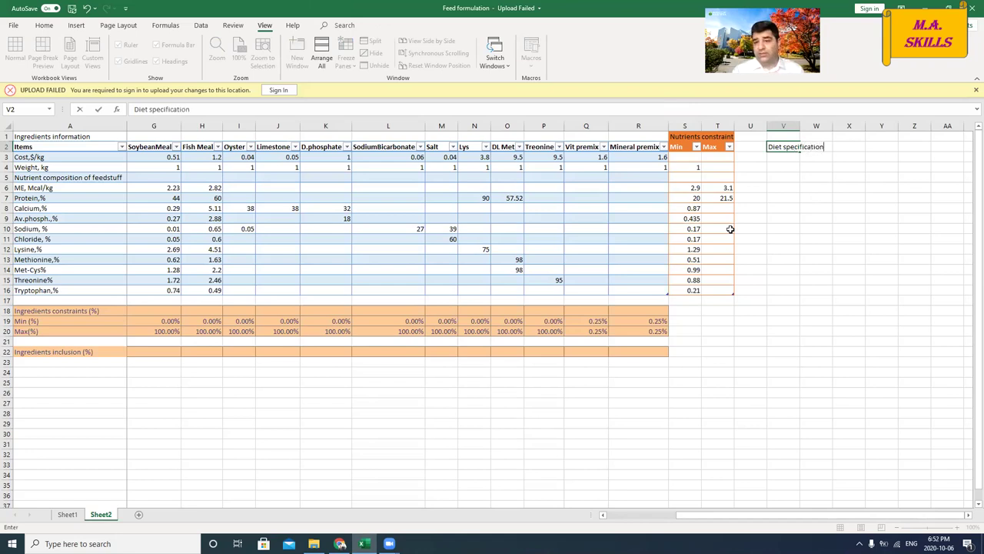
key("Return")
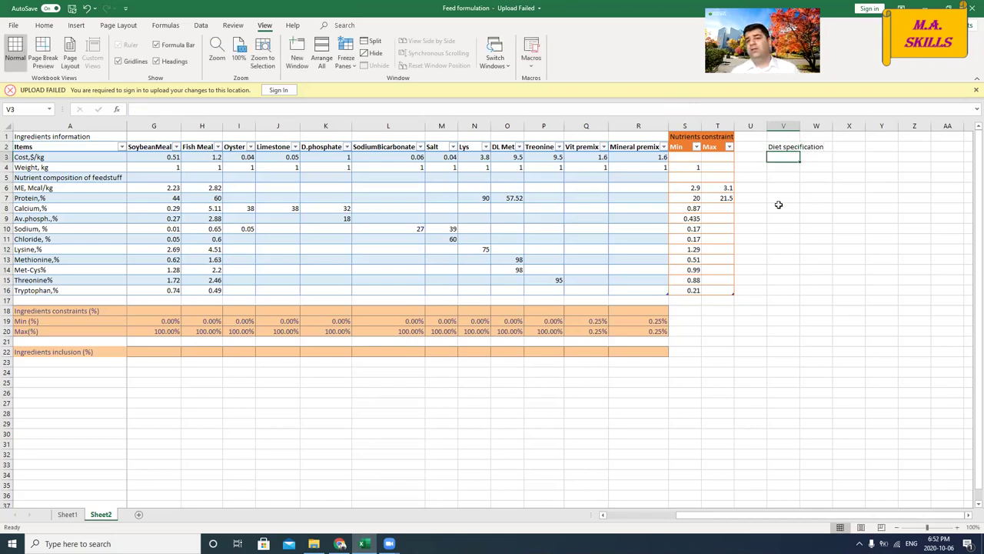
left_click_drag(778, 157, 782, 289)
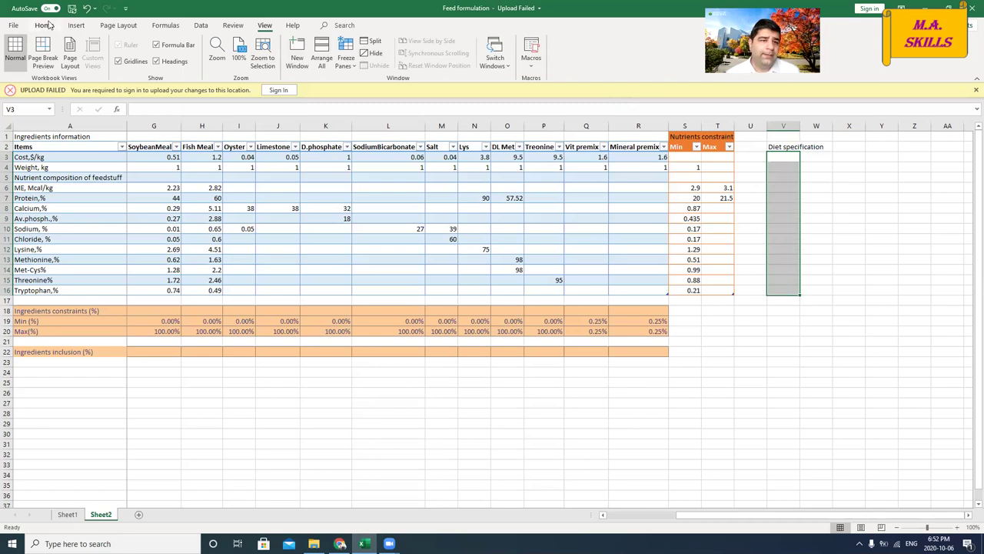
left_click(44, 25)
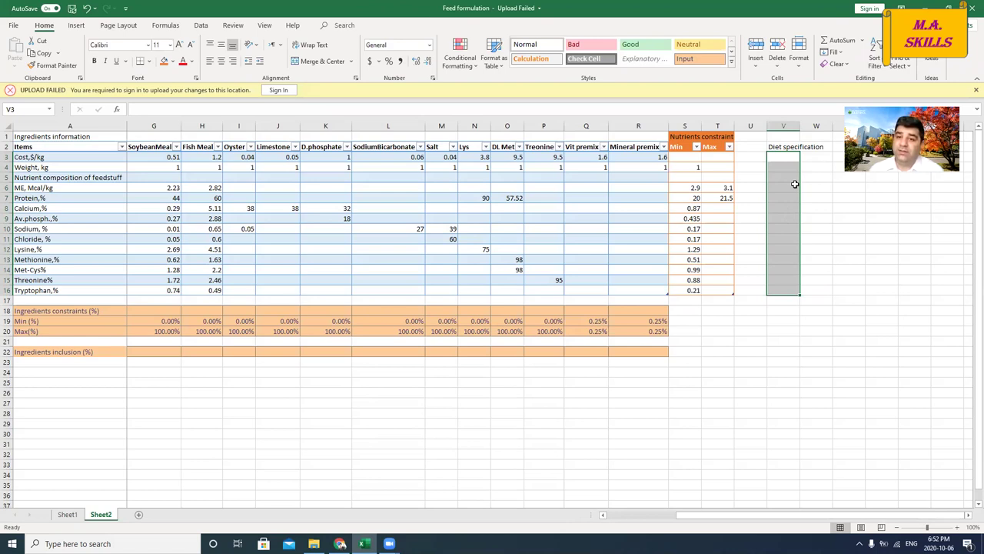
Apply the Warning Text cell style to V3:V16 and the V2 heading
left_click(732, 52)
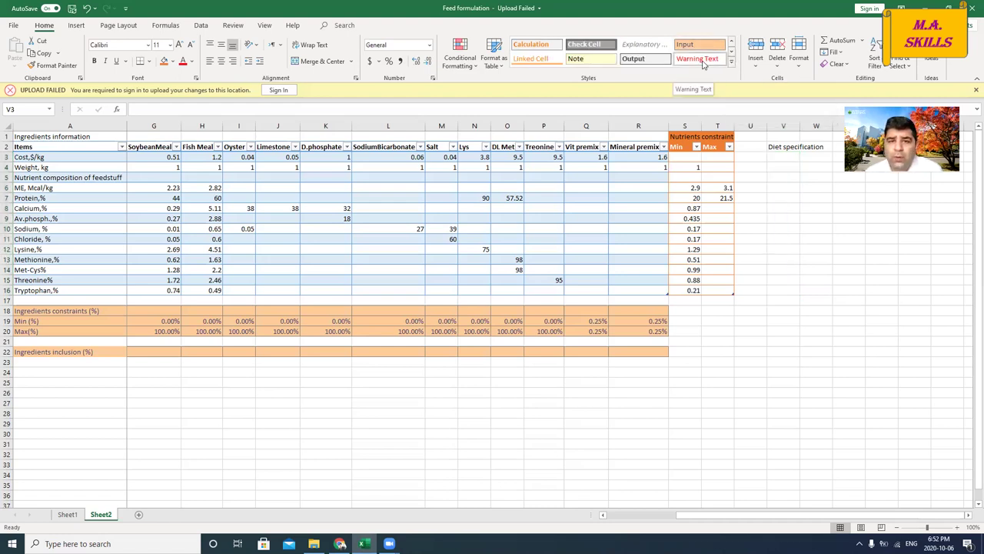
left_click(702, 64)
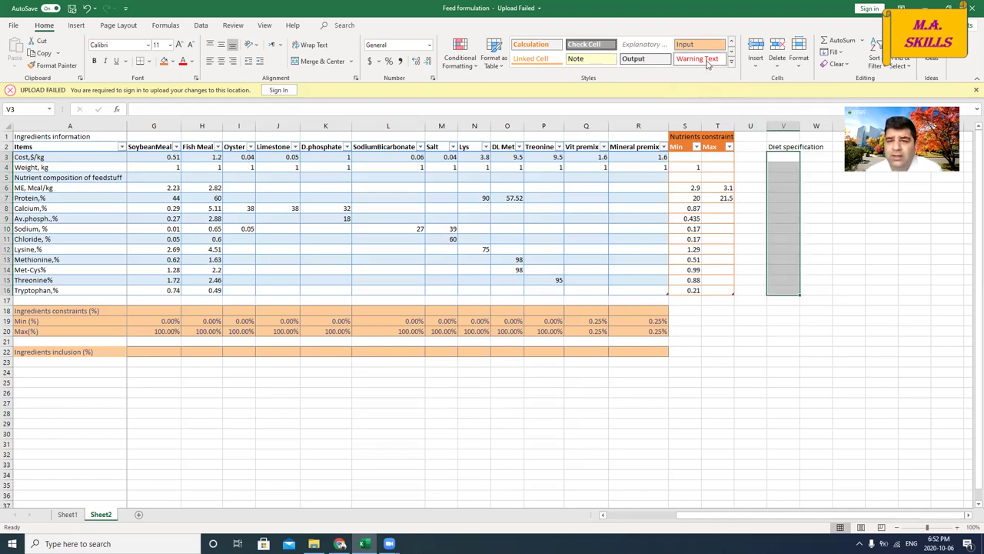
left_click(786, 146)
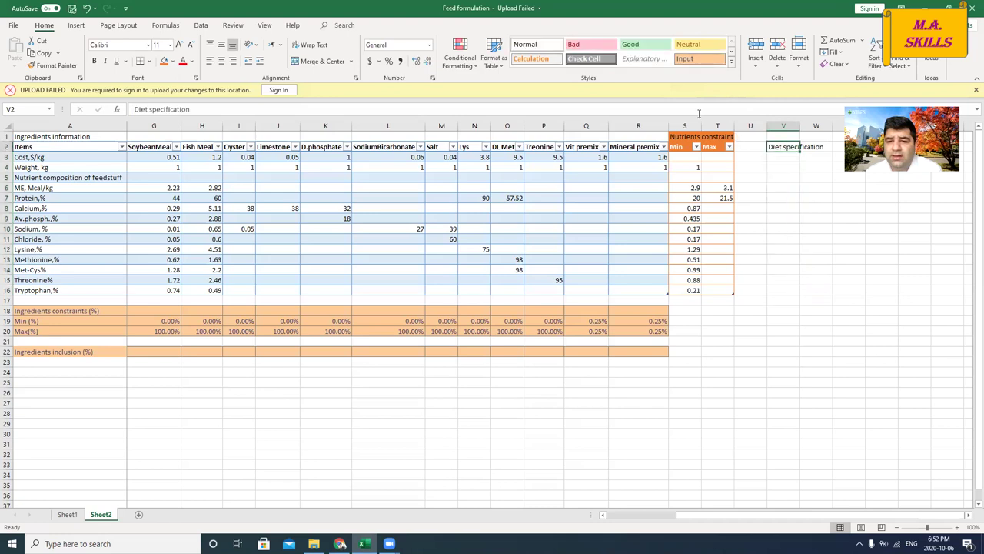
left_click(731, 53)
left_click(697, 58)
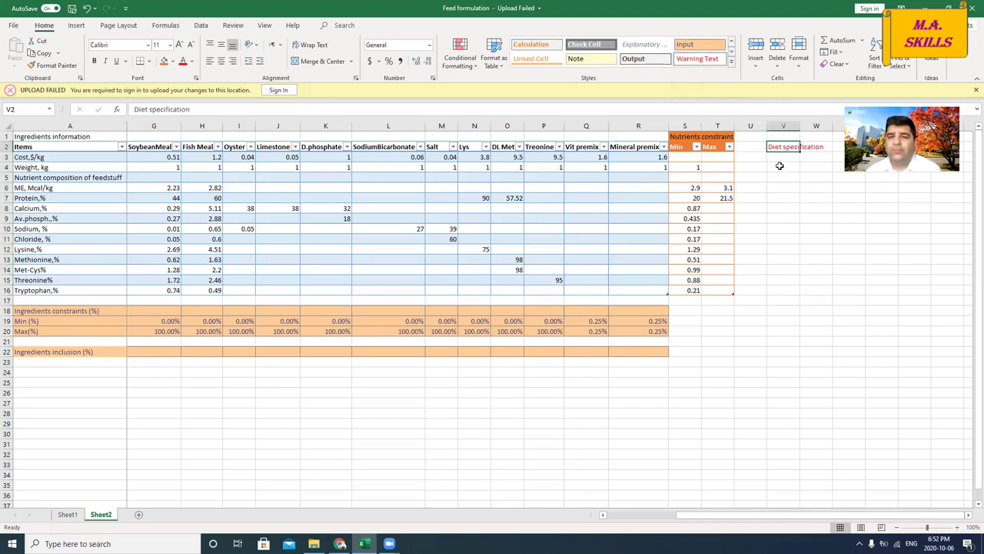
left_click(781, 157)
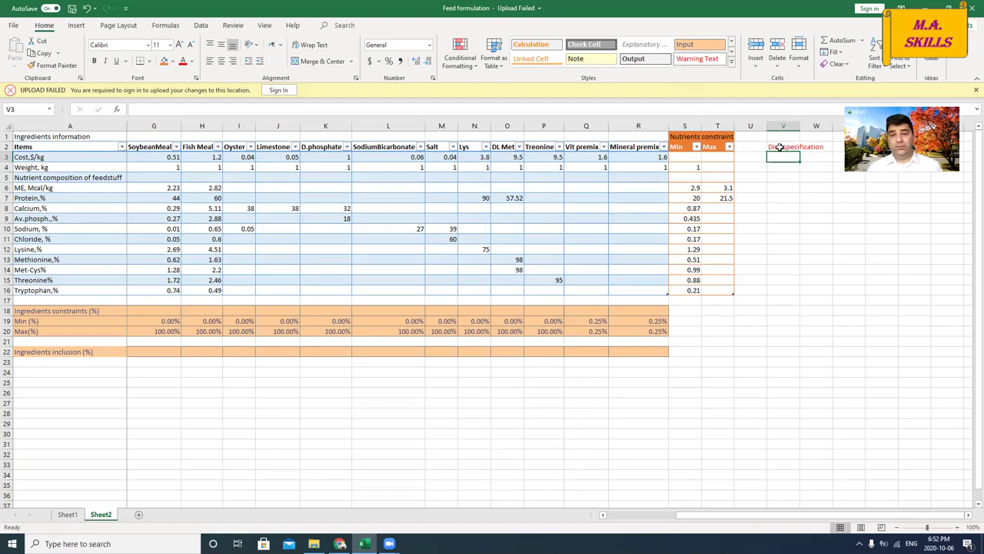
Delete the empty column U so the Diet specification column sits beside Min/Max
right_click(753, 128)
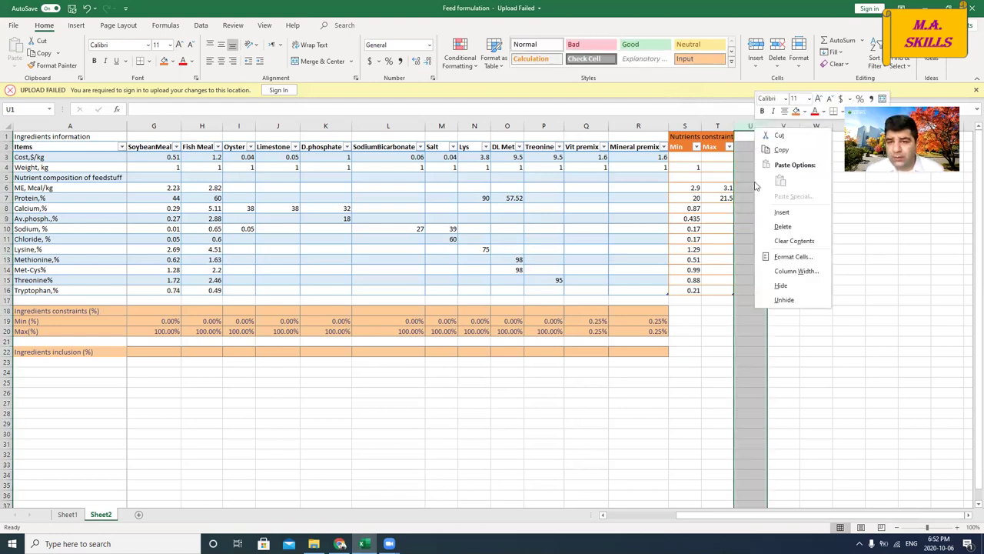
left_click(783, 226)
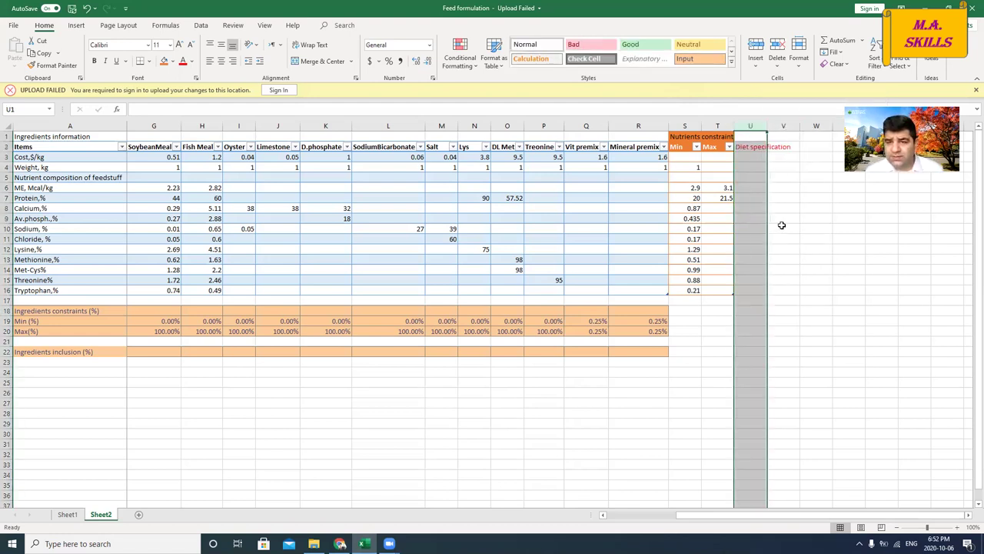
left_click(756, 166)
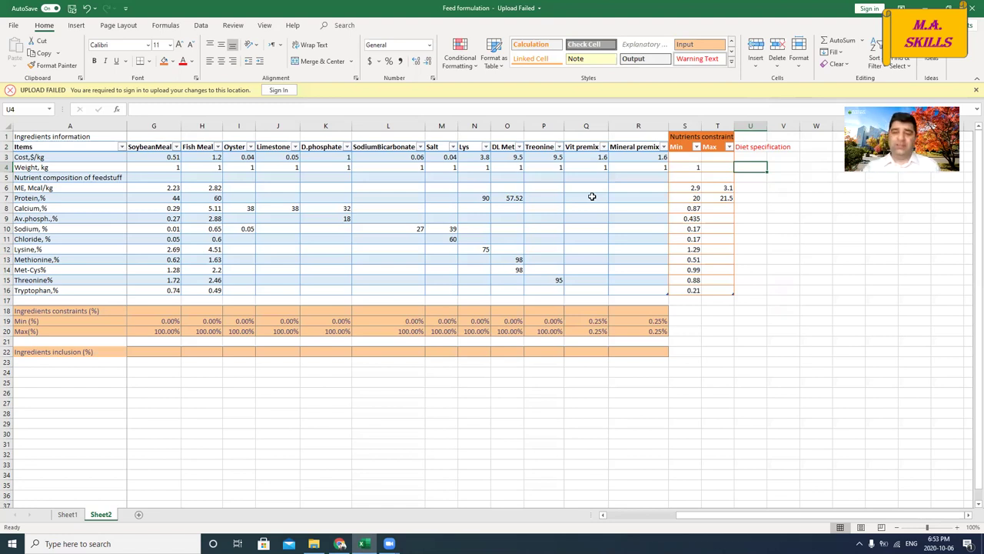
Start a SUMPRODUCT formula in U4 using the sumpr autocomplete
type("=")
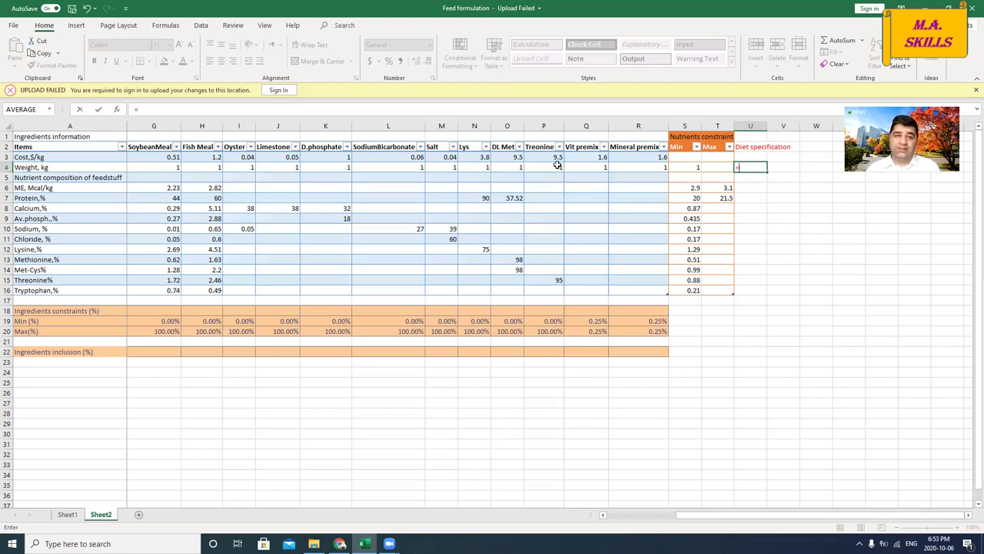
key("F2")
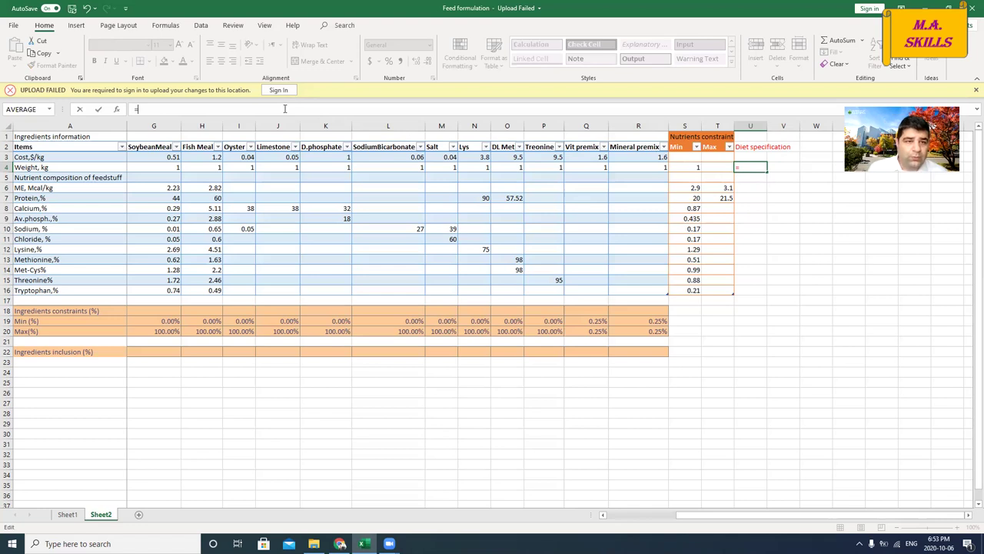
type("su")
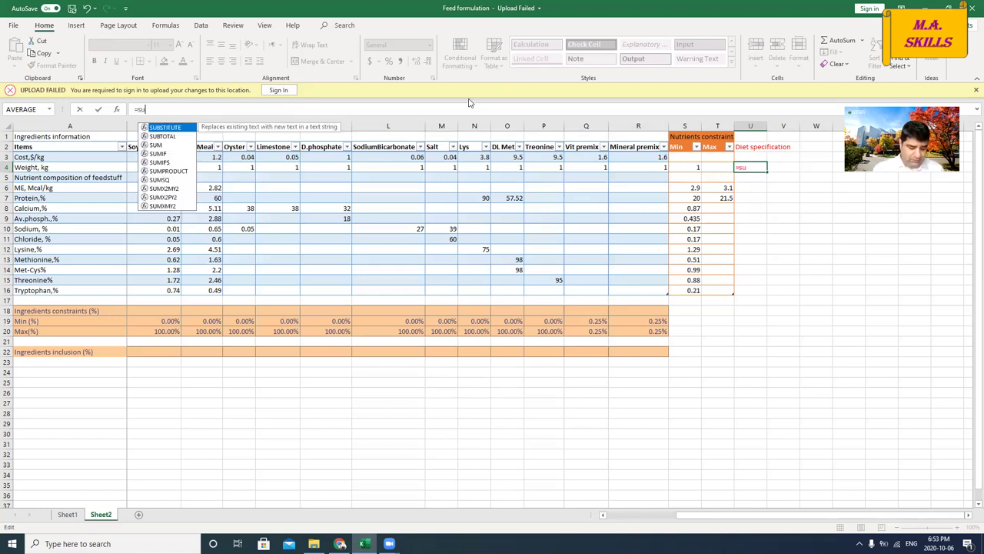
type("mpr")
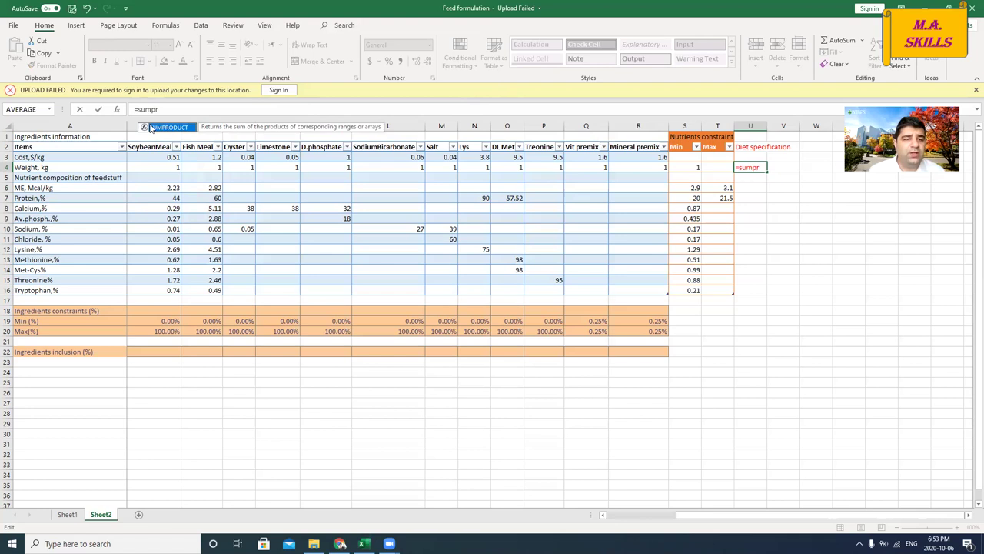
double_click(151, 128)
left_click(153, 127)
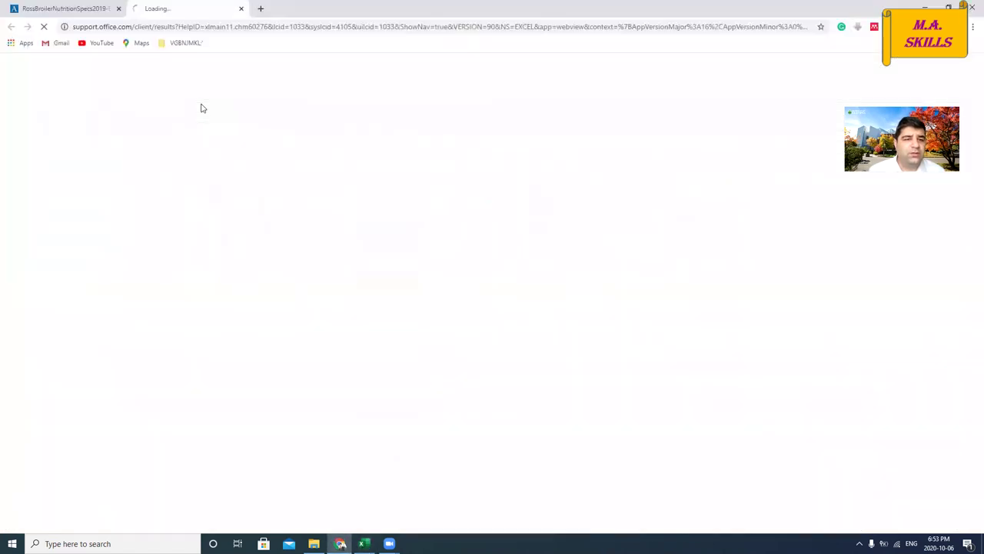
left_click(241, 9)
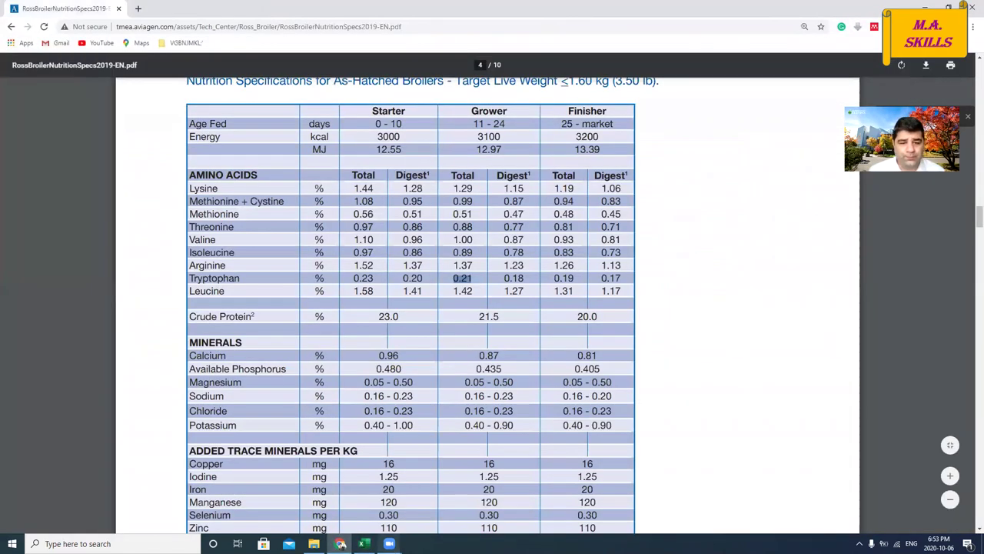
key("alt+Tab")
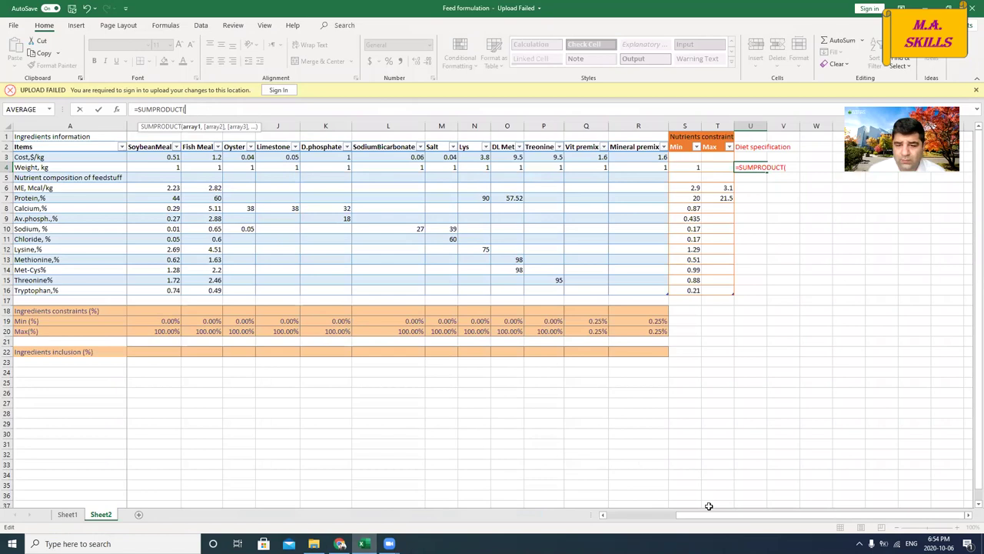
Complete U4 as =SUMPRODUCT(B4:R4,B22:R22) and commit it
left_click_drag(708, 519, 636, 519)
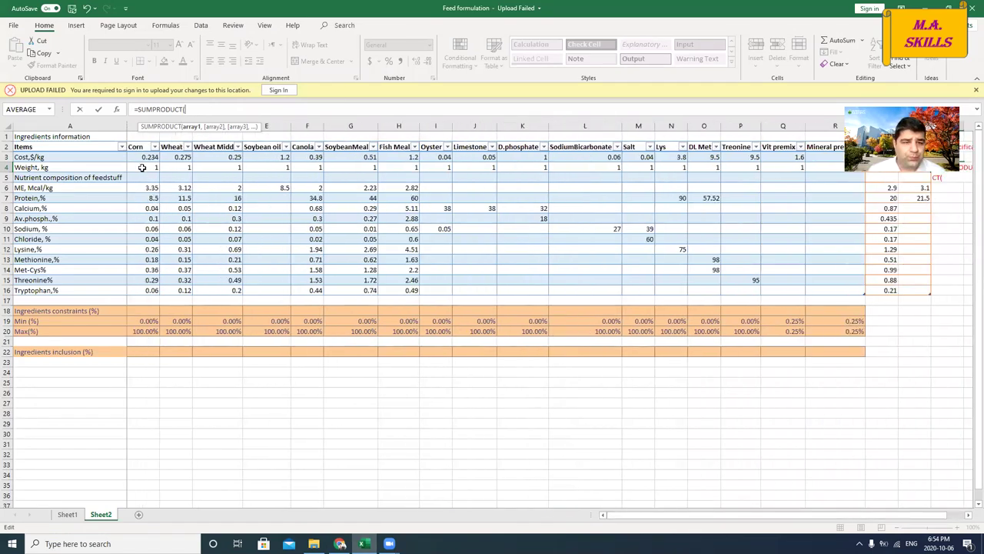
left_click_drag(141, 159, 820, 165)
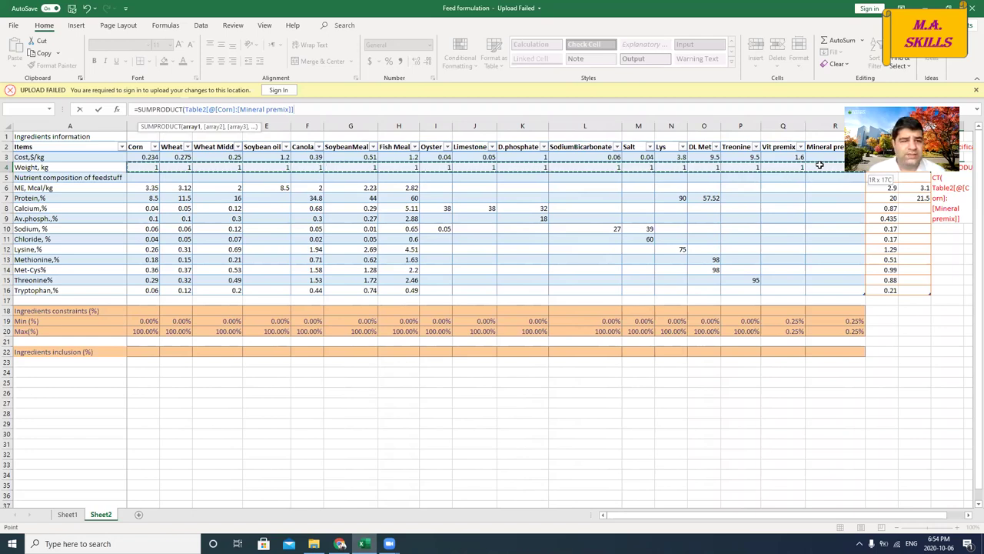
left_click_drag(819, 164, 820, 164)
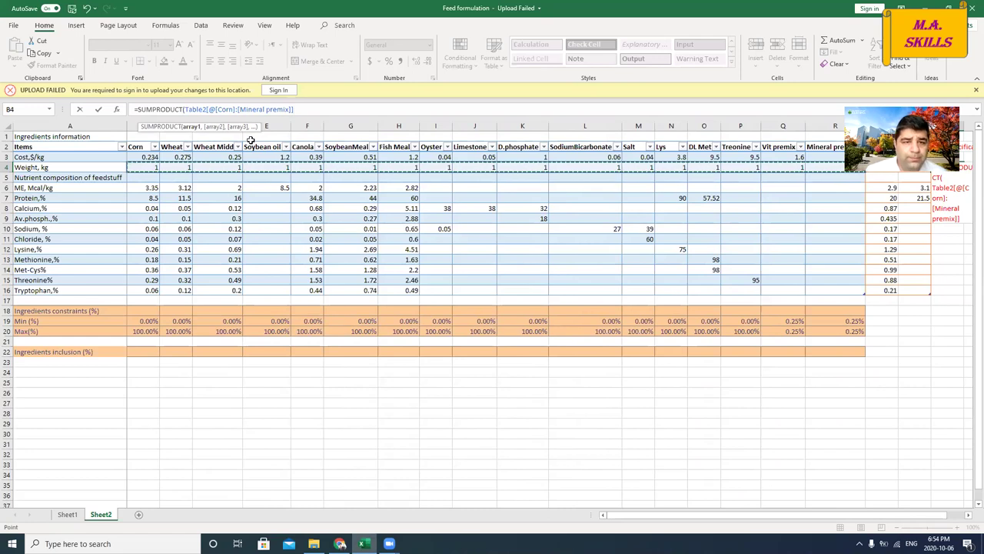
type(",")
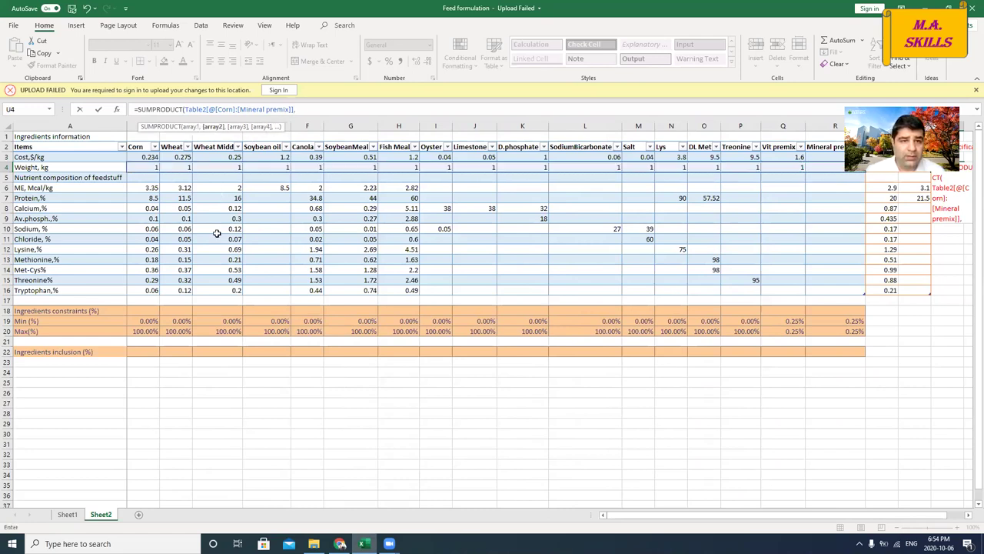
left_click_drag(142, 351, 854, 352)
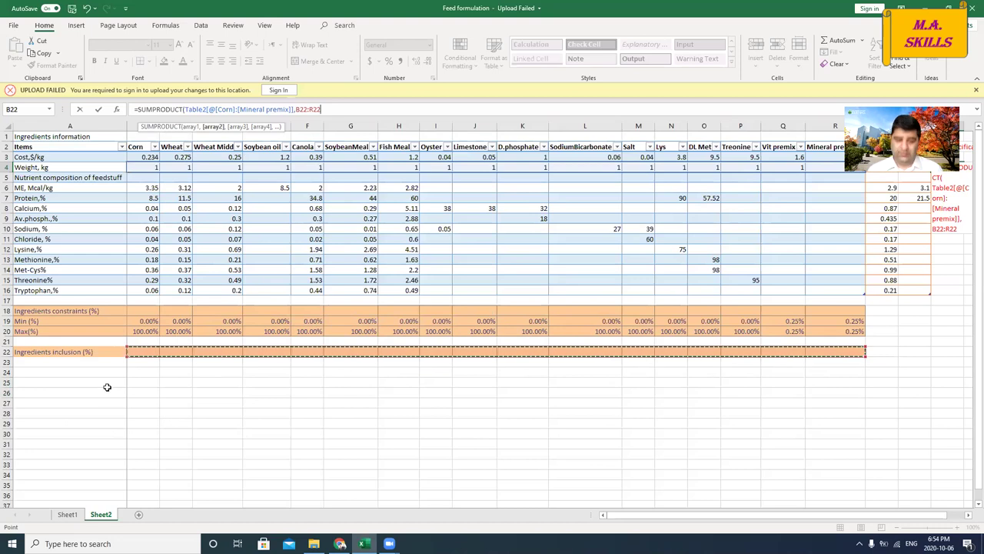
key("Return")
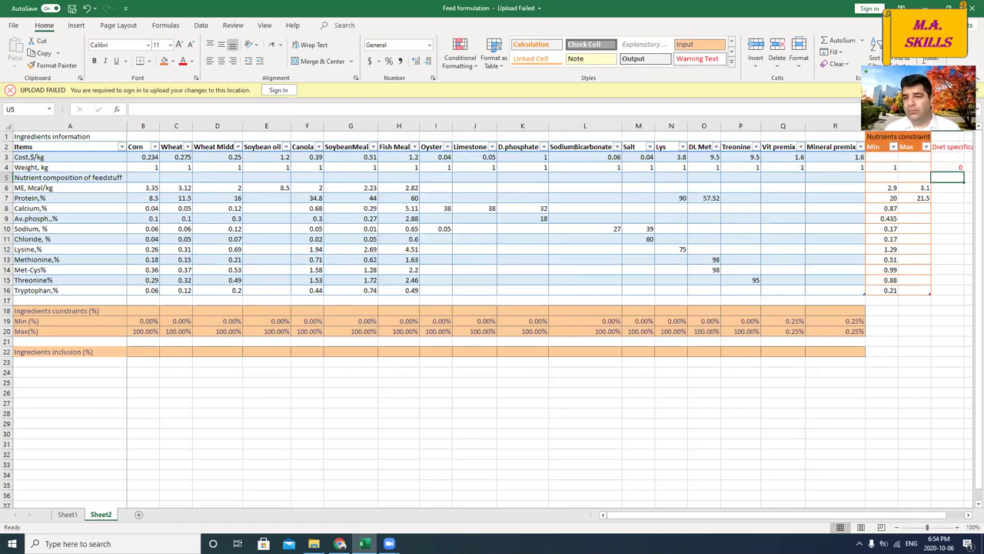
Try test inclusions of 1 and then 100 for Corn in B22, checking U4's result
left_click(947, 168)
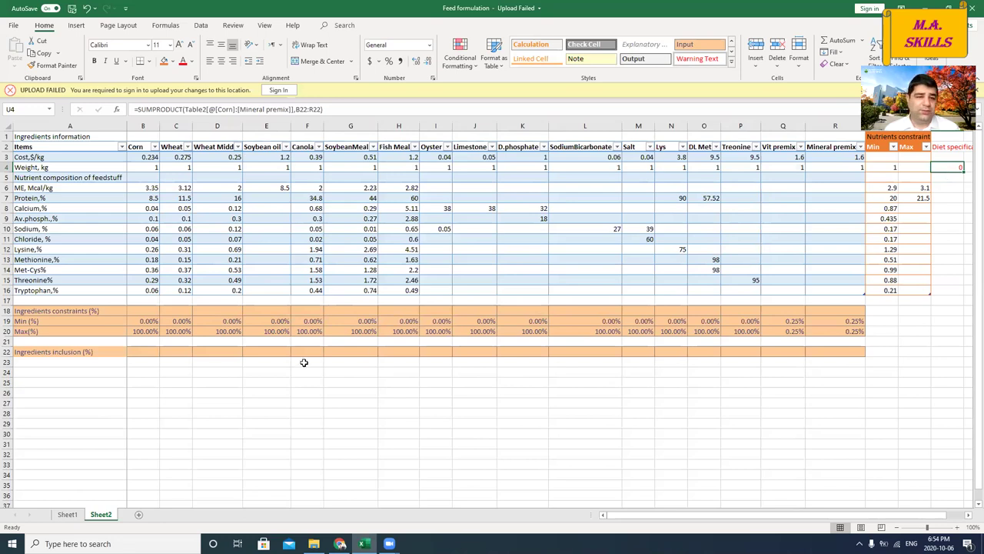
left_click(146, 354)
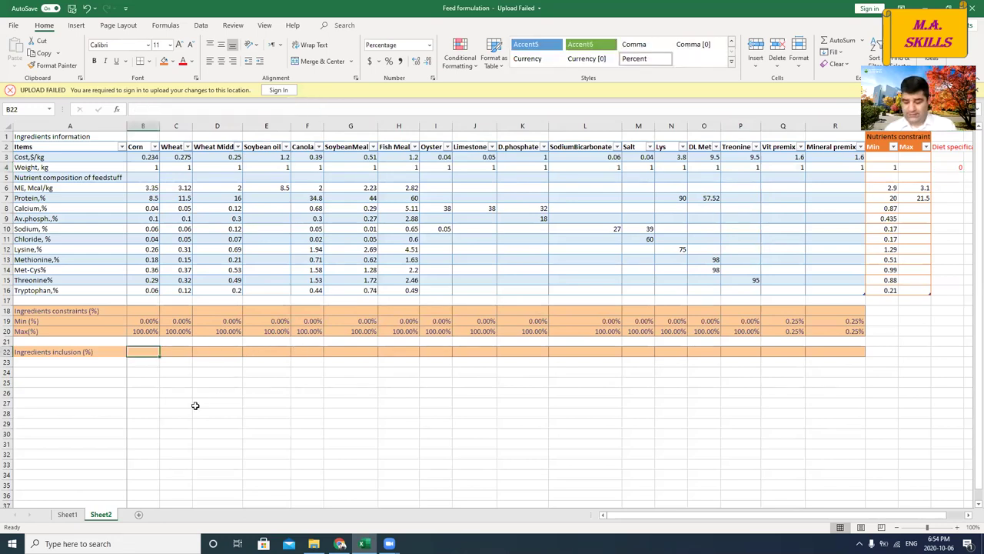
type("1")
key("Return")
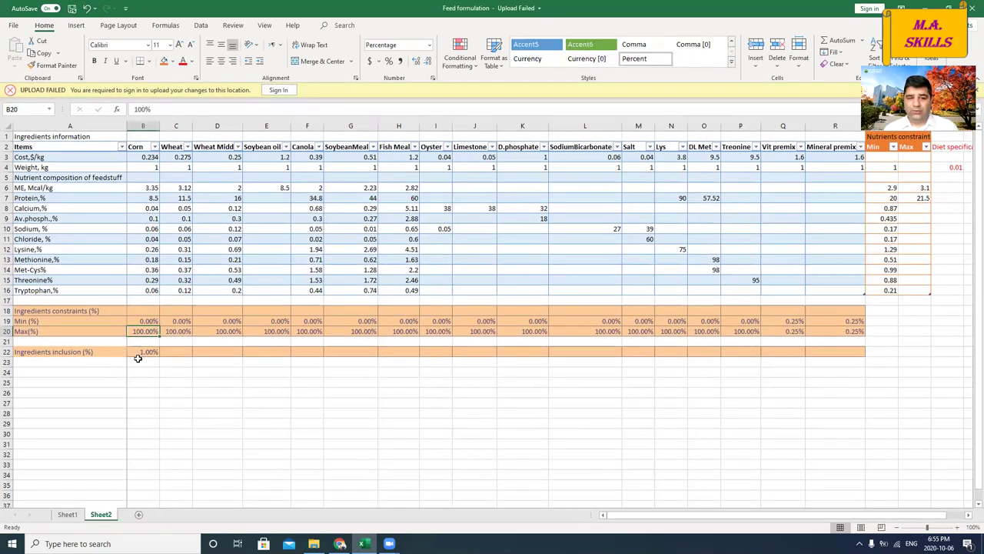
left_click(137, 352)
type("100")
key("Return")
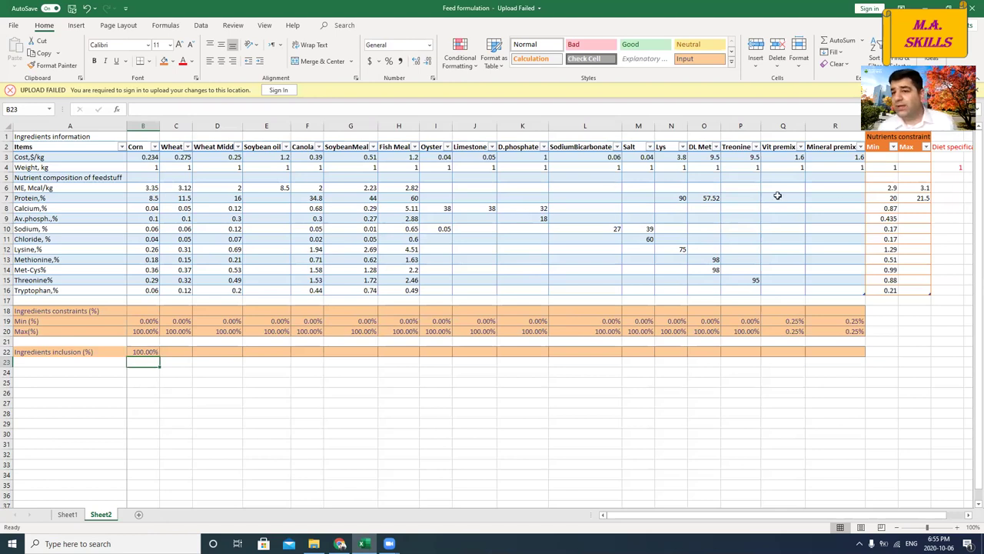
left_click(954, 167)
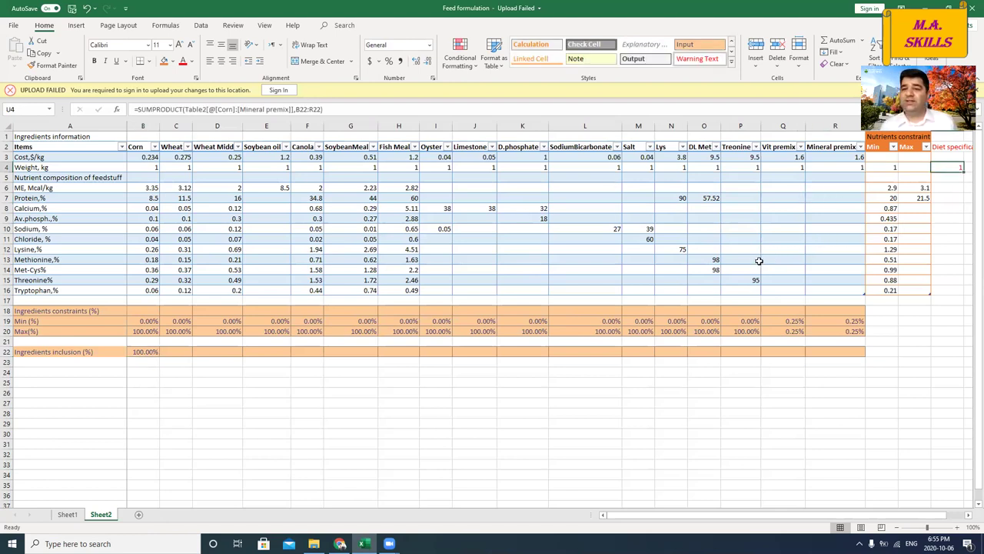
Clear B22 and re-enter Corn's inclusion as 100%
left_click(143, 351)
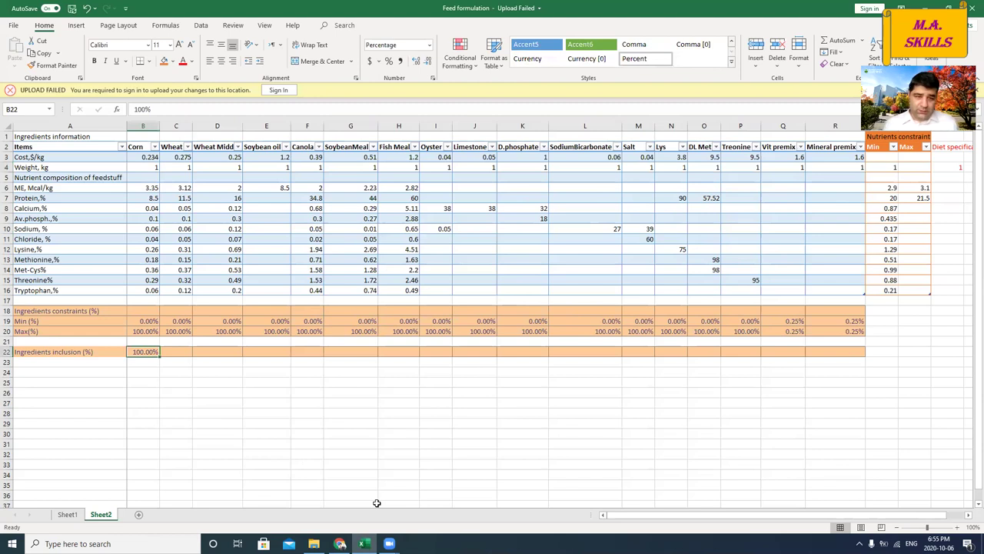
key("Delete")
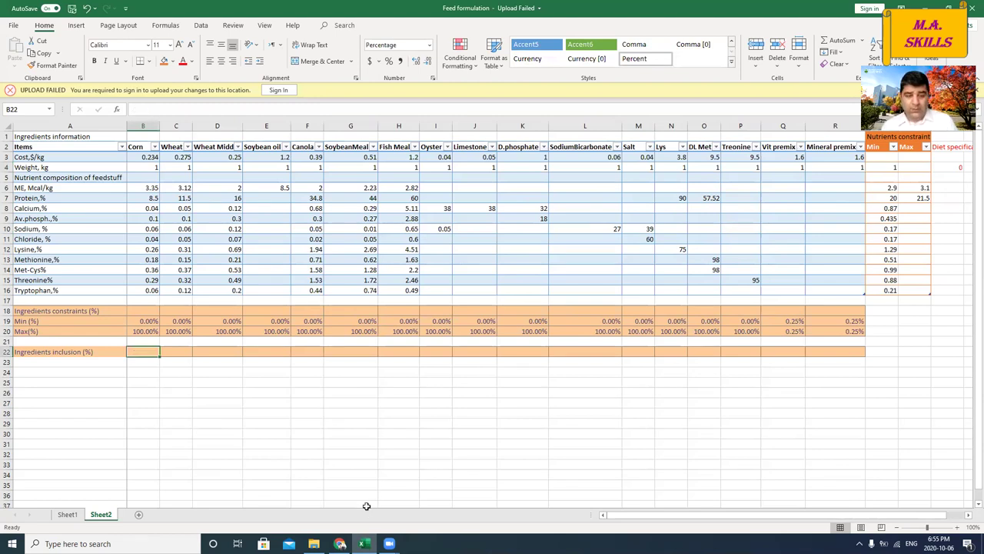
type("100%")
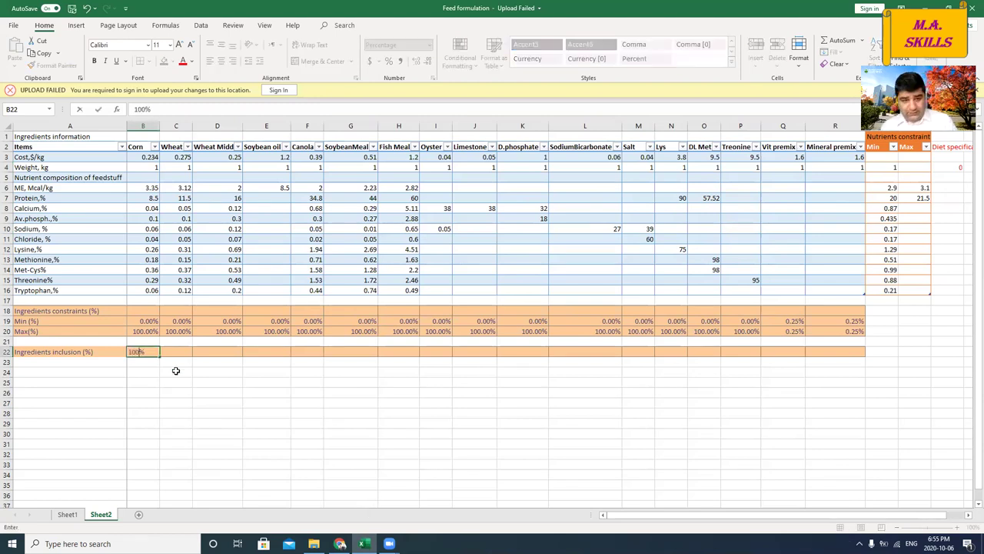
key("Return")
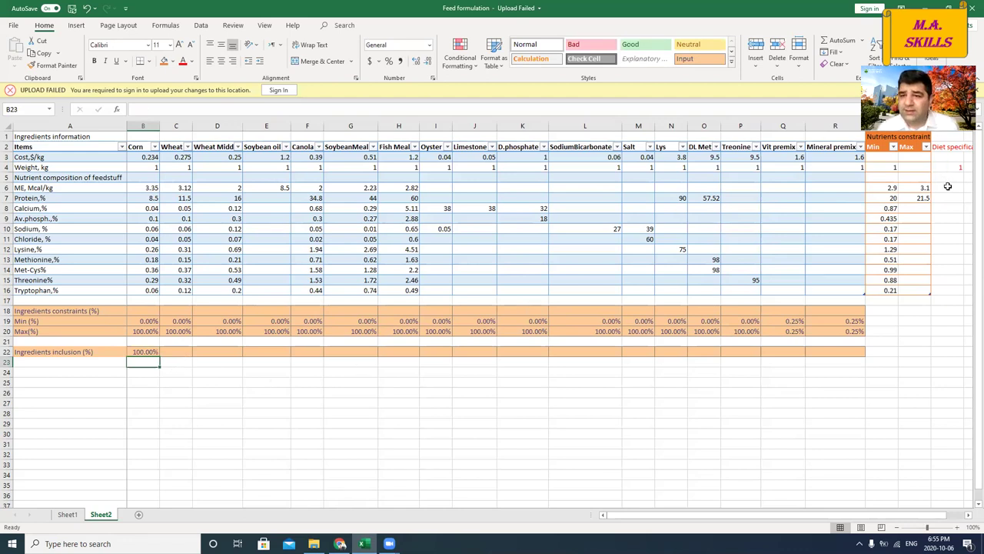
left_click(948, 189)
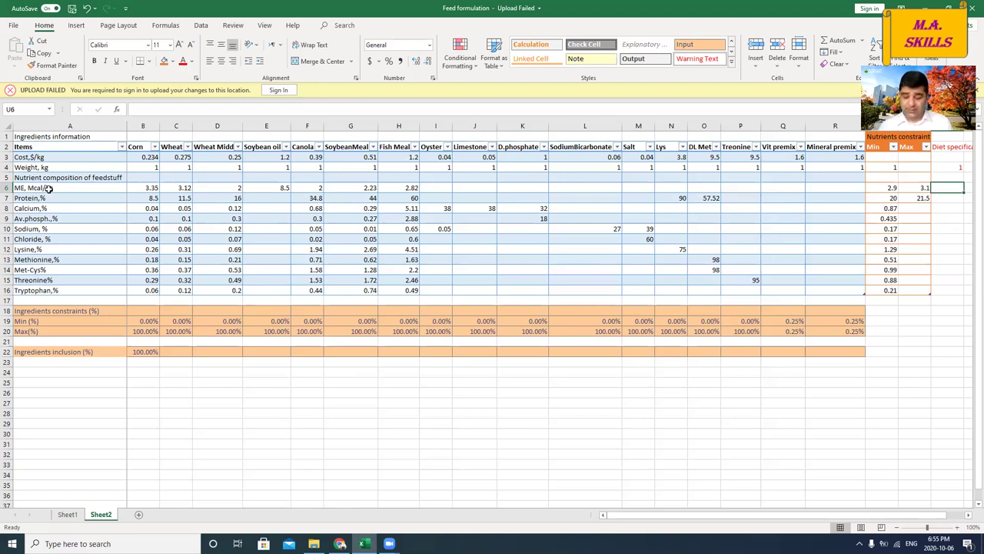
Begin U6's ME formula as =SUMPRODUCT( via the sump autocomplete
type("=")
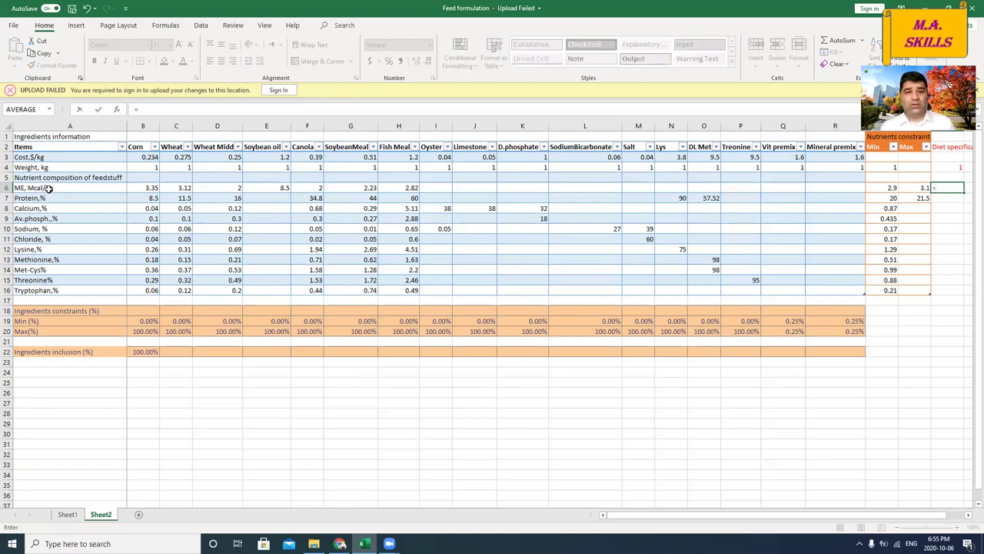
left_click(175, 109)
type("sump")
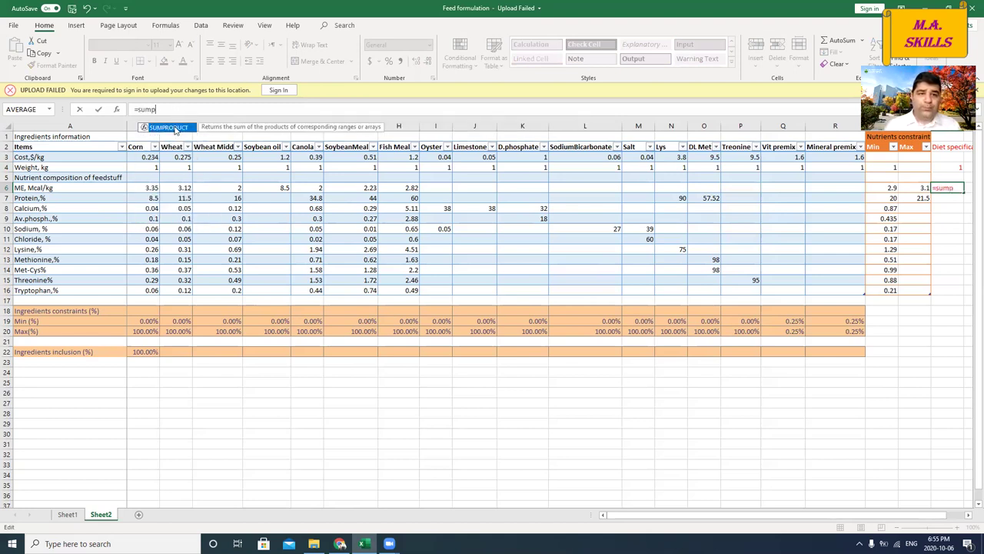
double_click(168, 127)
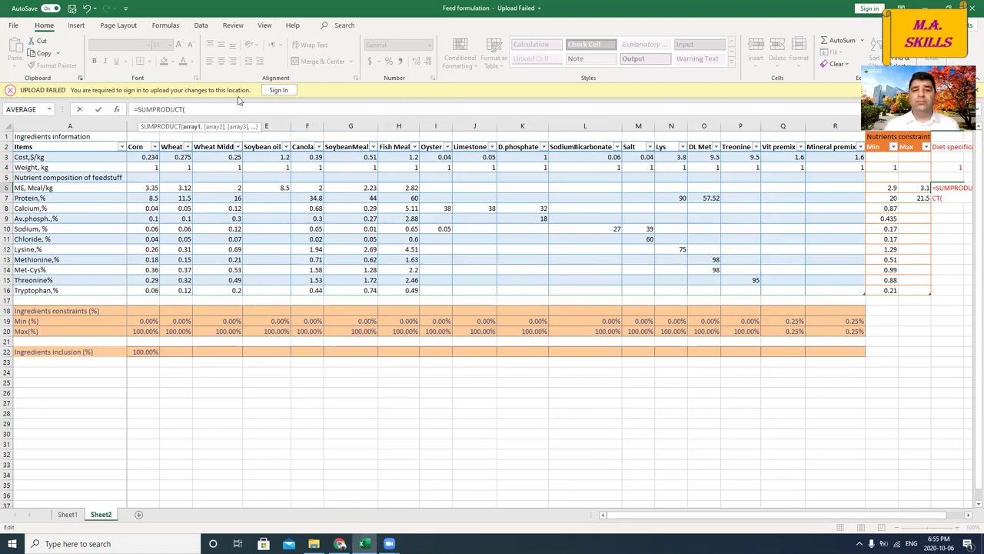
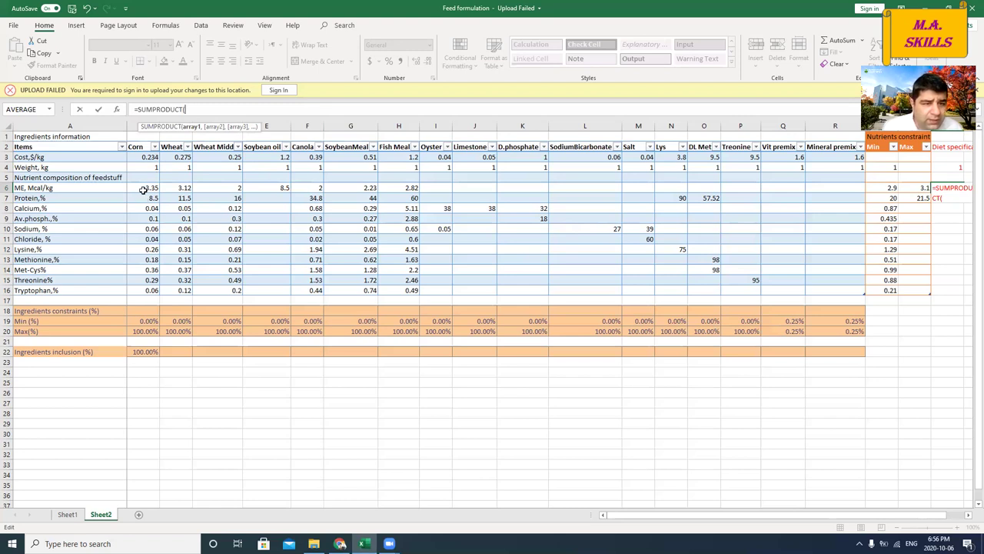
Finish U6 as SUMPRODUCT of the ME row and inclusions B22:R22, giving 3.35, then check B22 and B6
left_click_drag(145, 190, 824, 191)
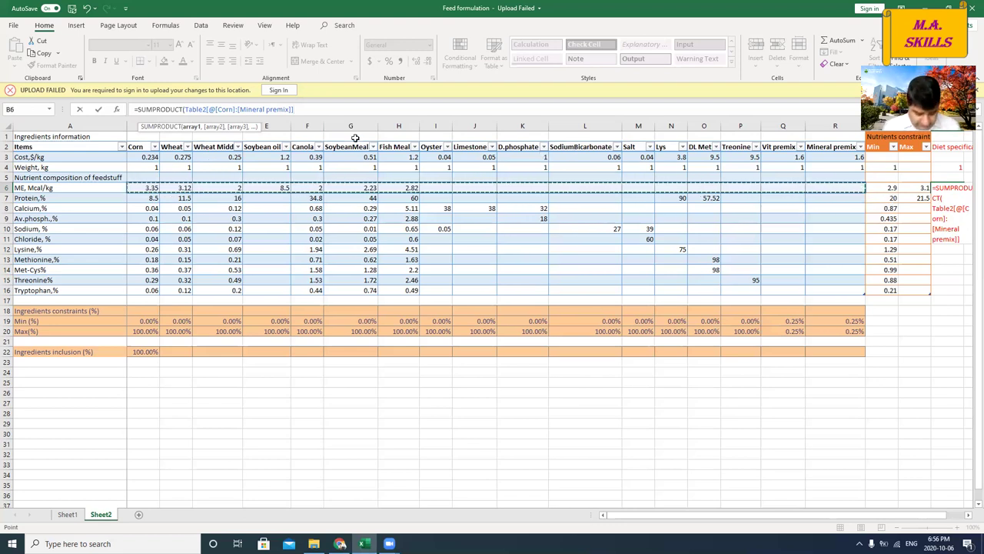
type(",")
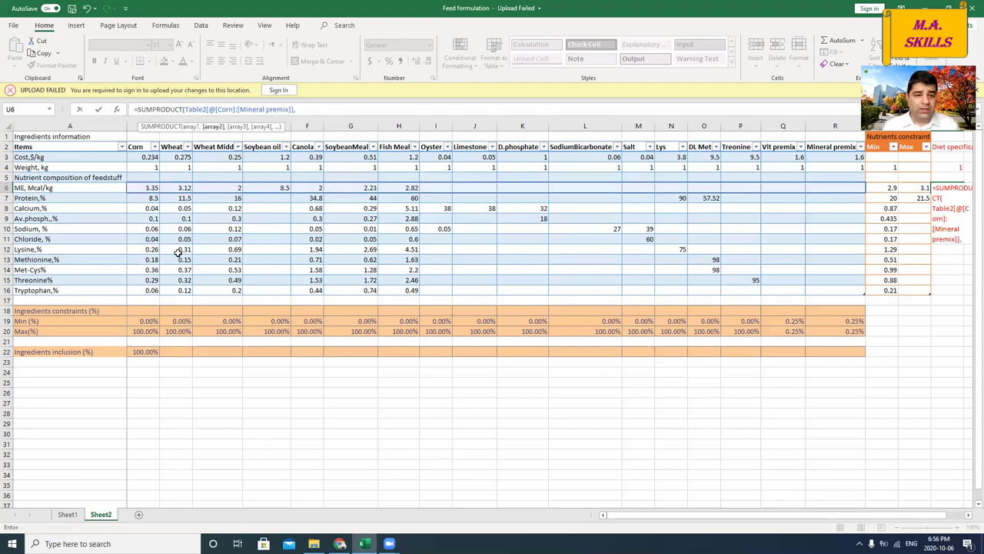
left_click_drag(138, 353, 815, 350)
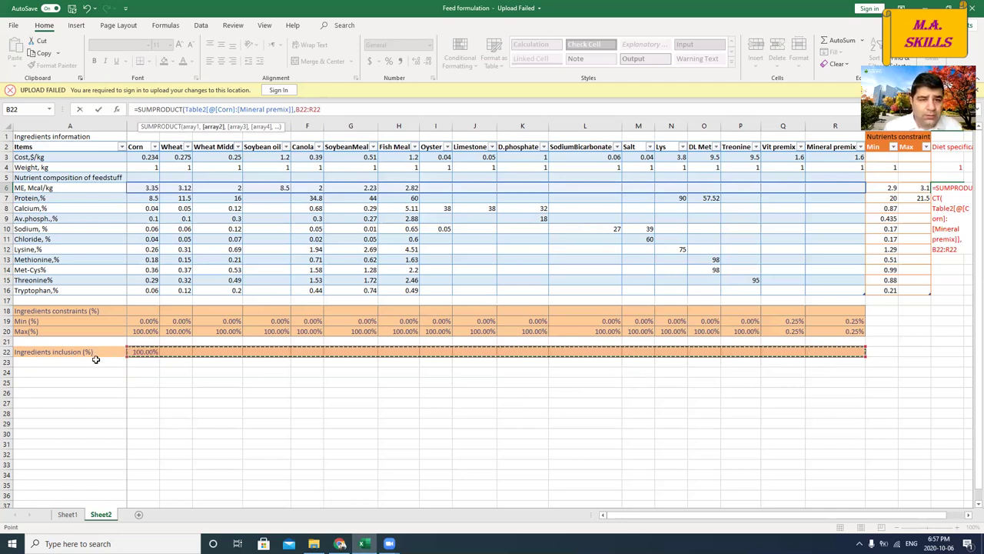
type(")")
key("Return")
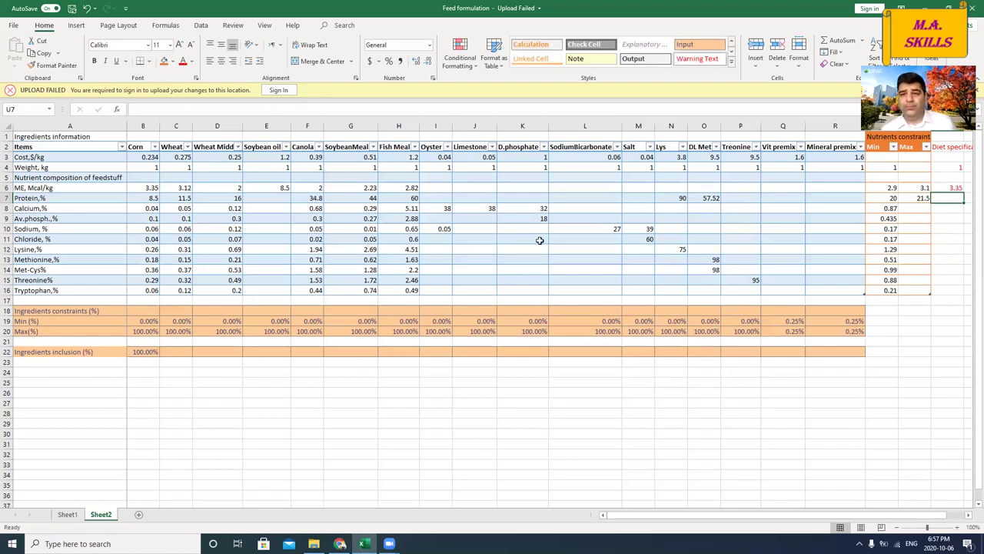
left_click(148, 352)
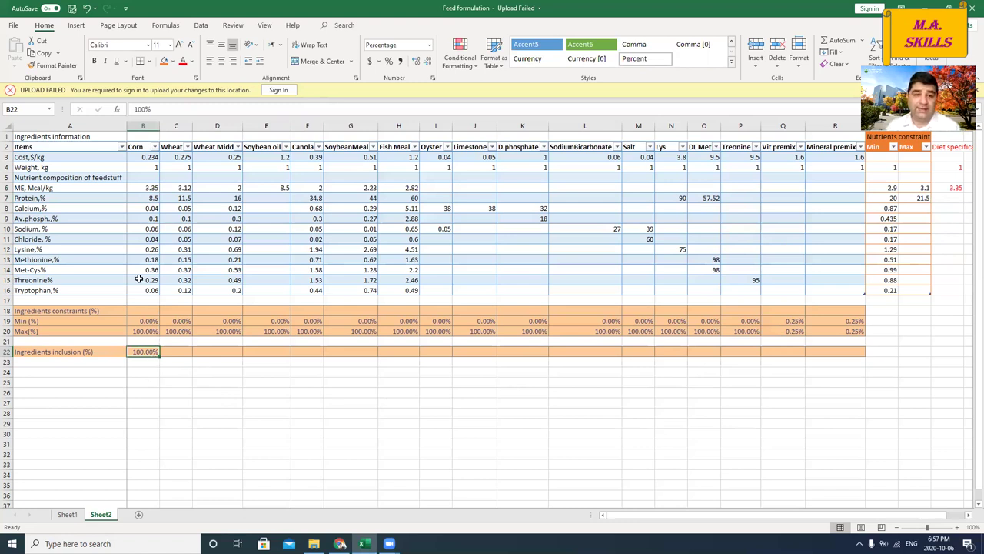
left_click(142, 187)
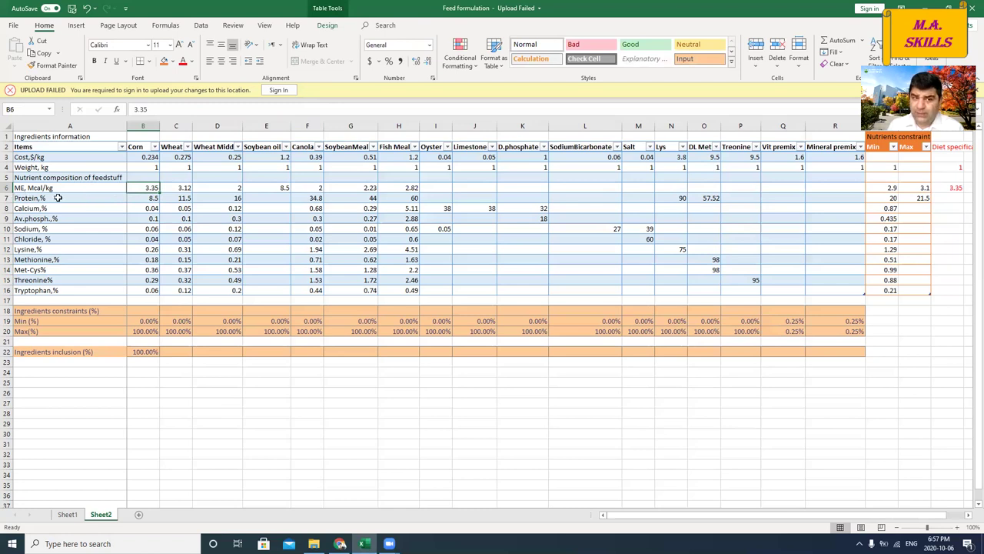
left_click(952, 187)
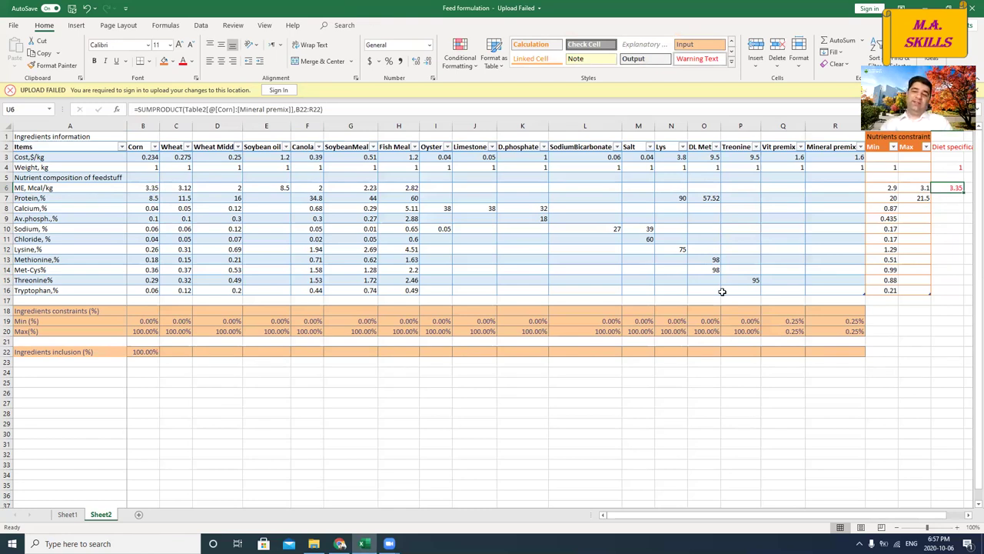
Enter the protein specification in U7 as SUMPRODUCT of row 7 and B22:R22, giving 8.5
key("Down")
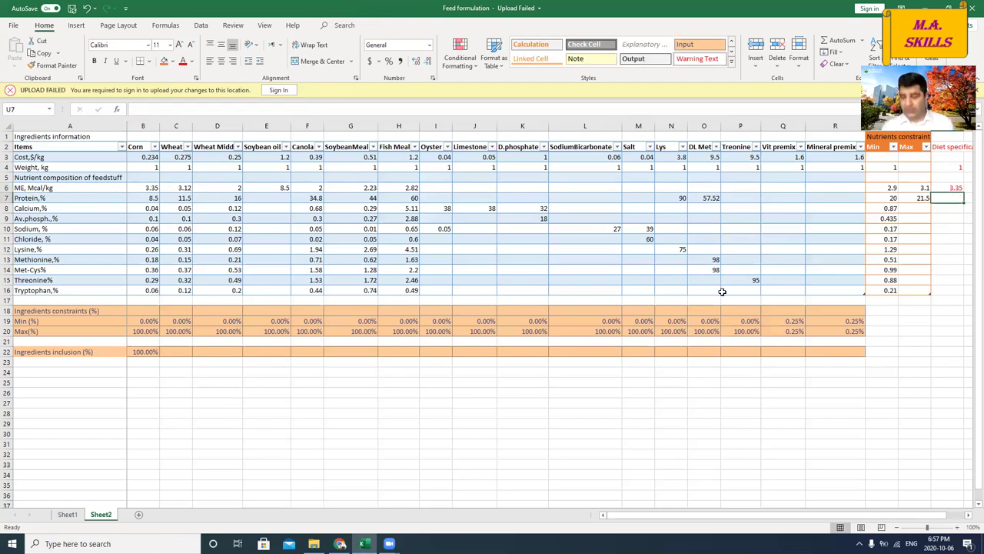
type("=")
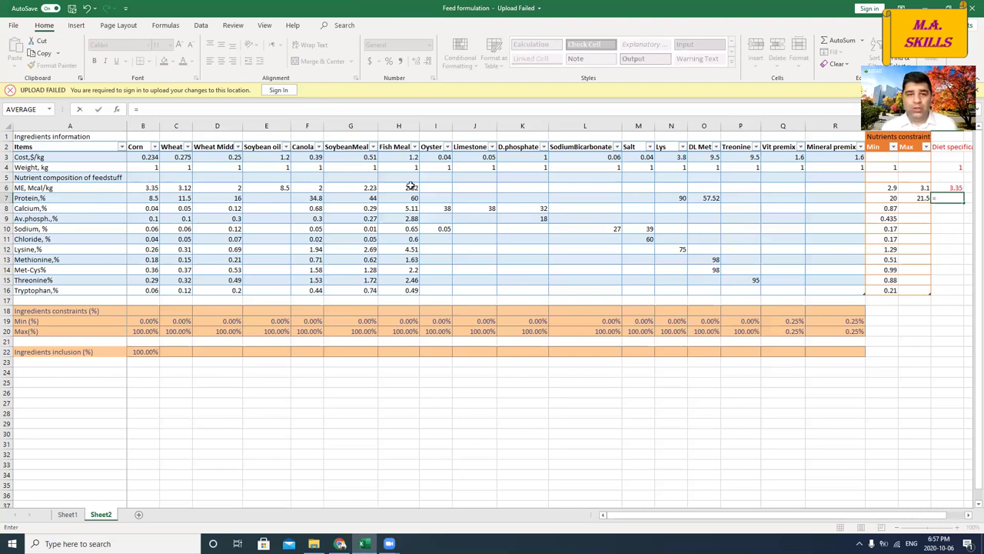
left_click(278, 107)
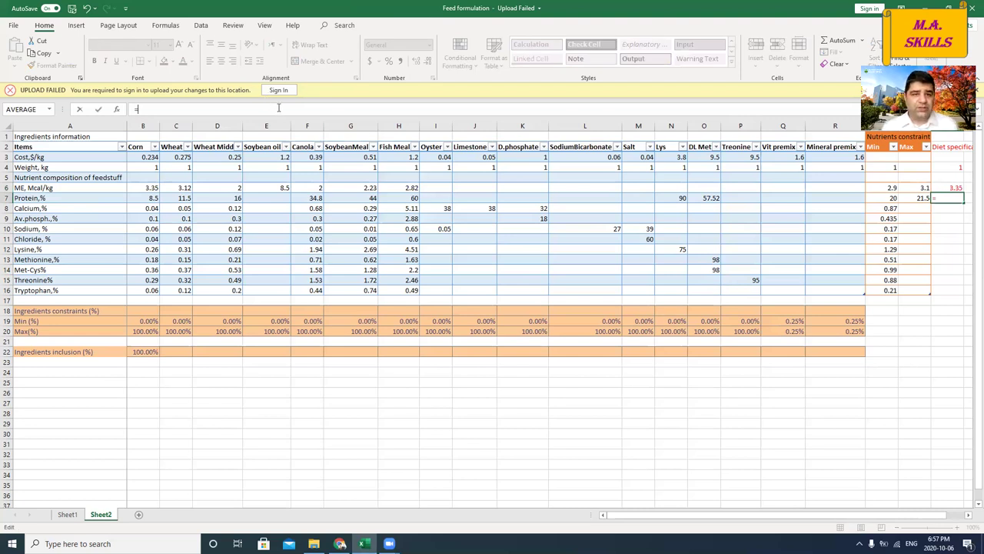
type("sumpr")
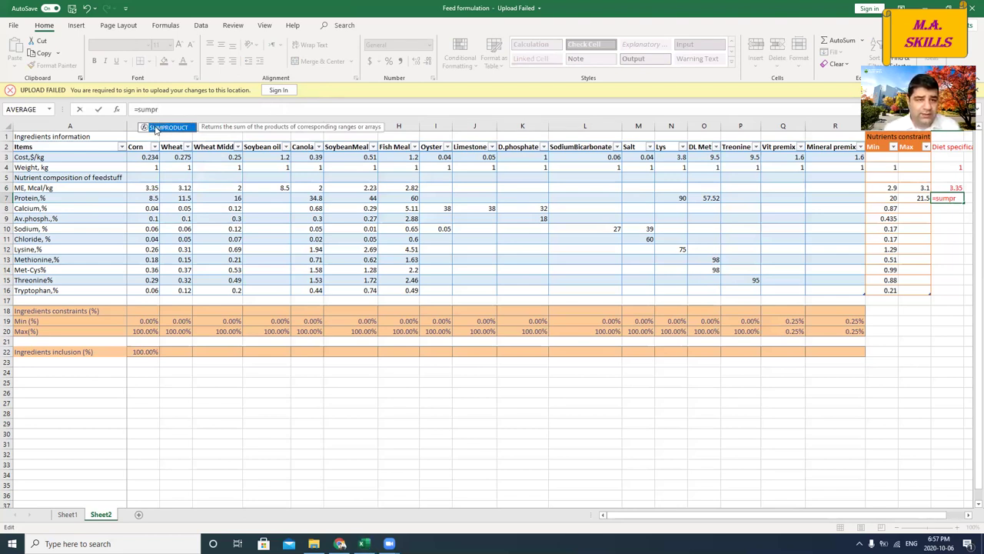
double_click(156, 130)
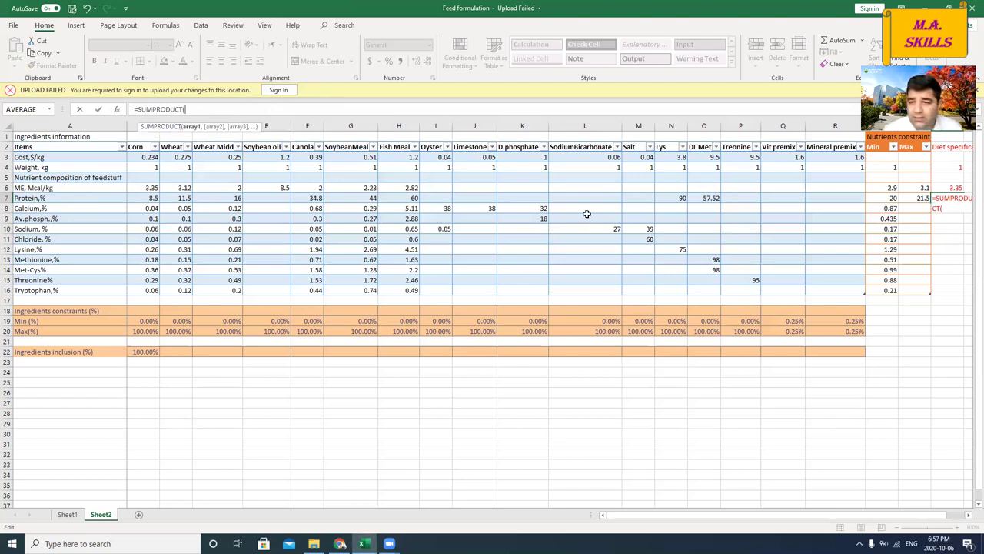
left_click_drag(152, 198, 838, 197)
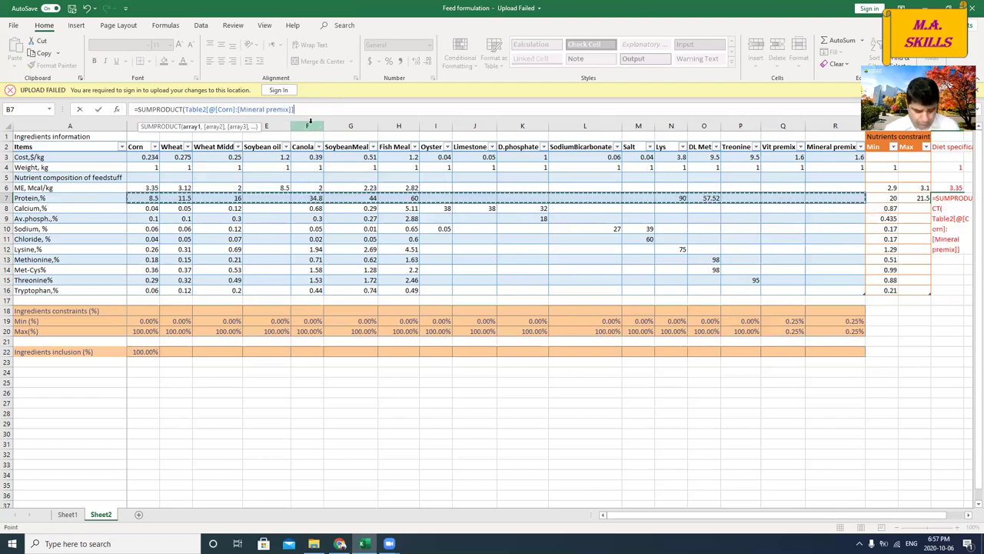
type(",")
left_click(146, 352)
left_click_drag(291, 348, 834, 358)
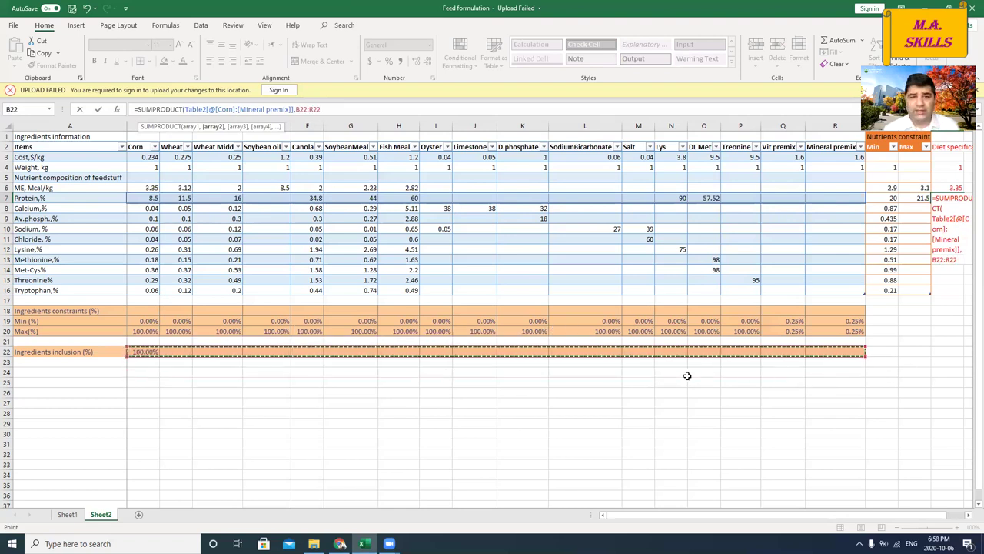
type(")")
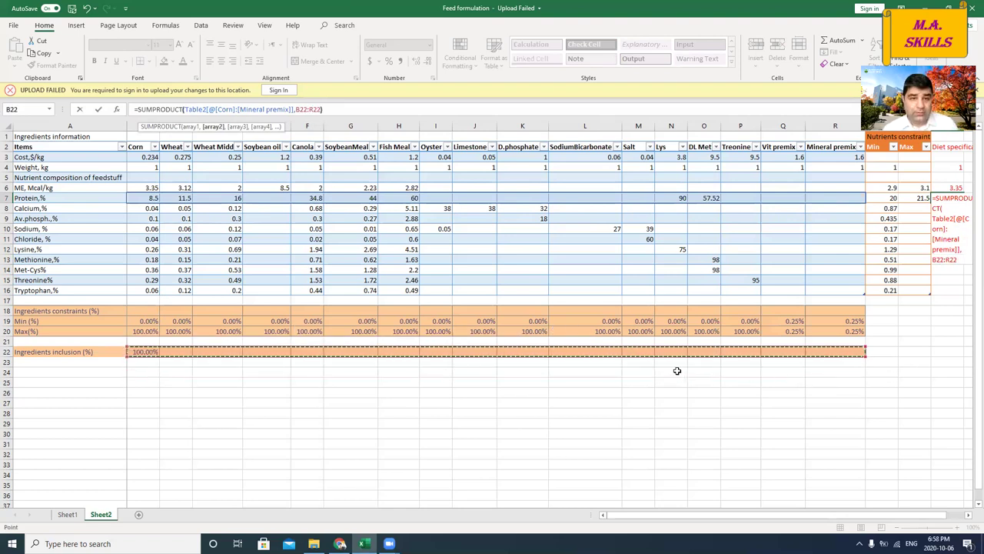
key("Return")
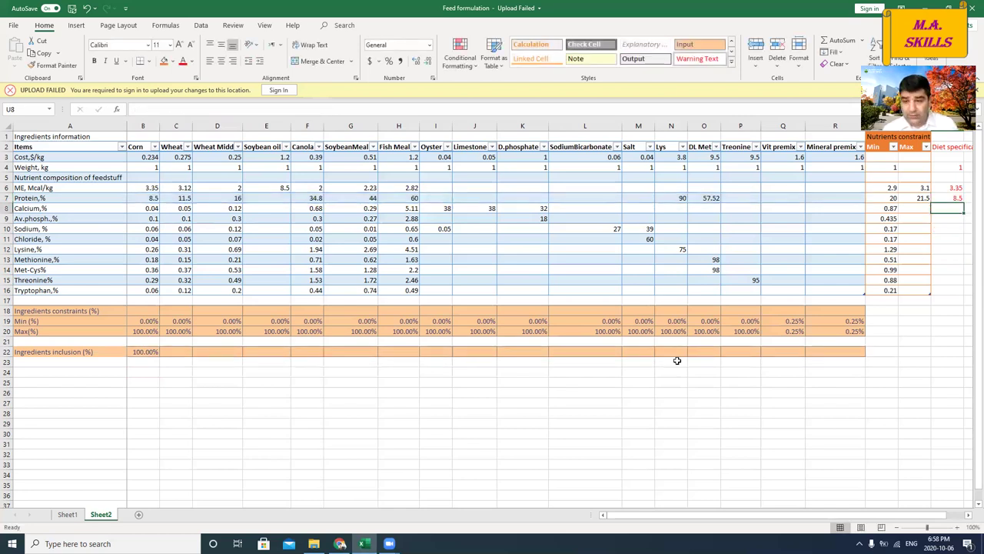
Enter the calcium specification in U8 as SUMPRODUCT of row 8 and B22:R22, giving 0.04
type("=")
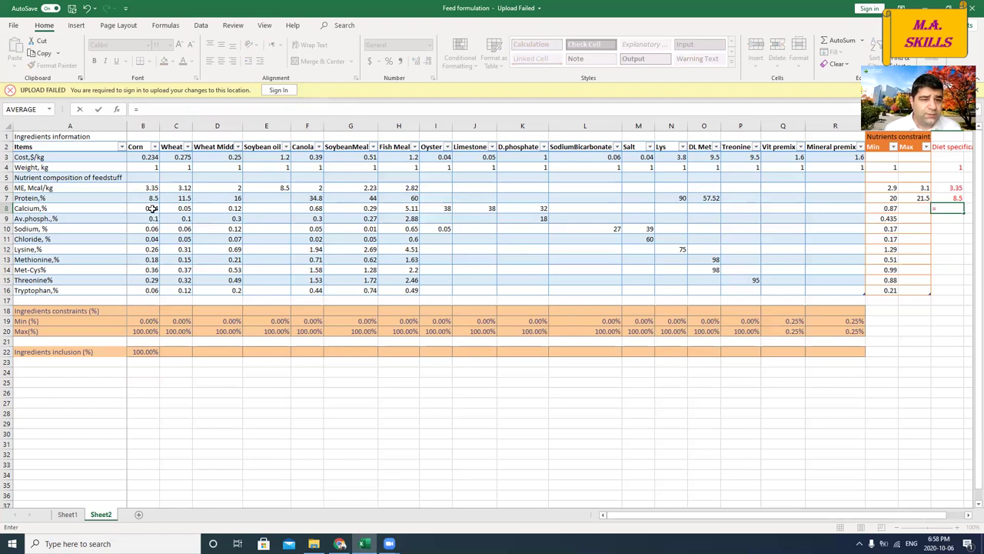
left_click(158, 112)
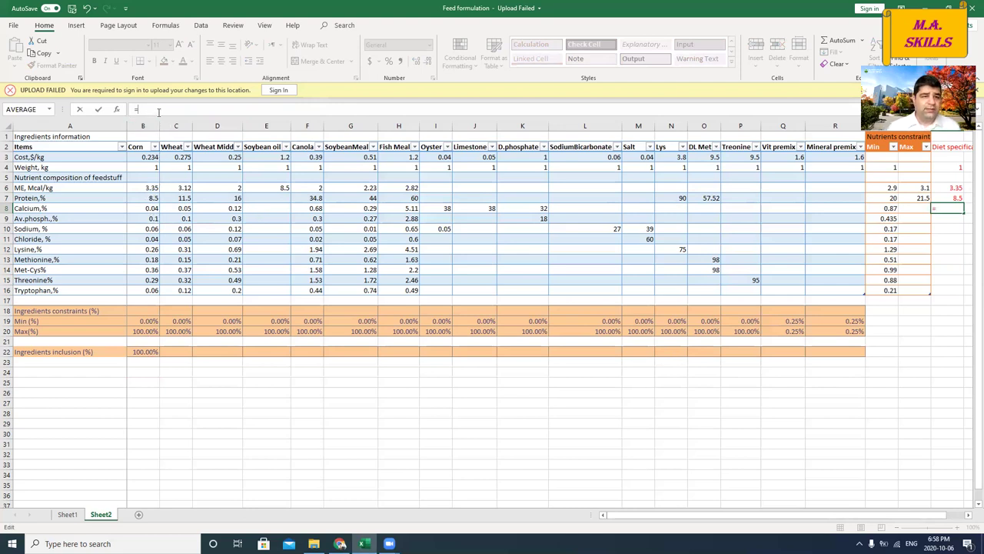
type("sumpr")
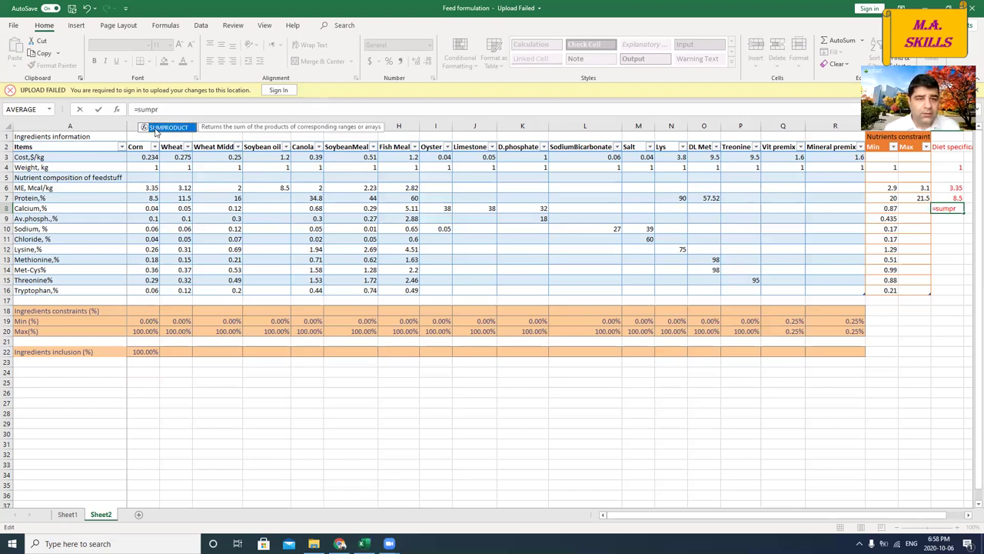
double_click(156, 129)
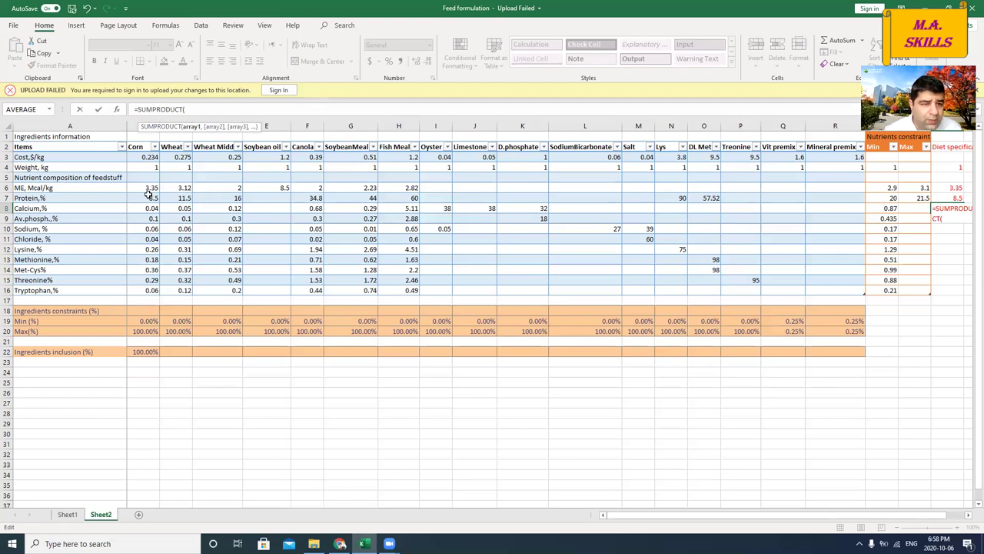
left_click_drag(147, 208, 834, 208)
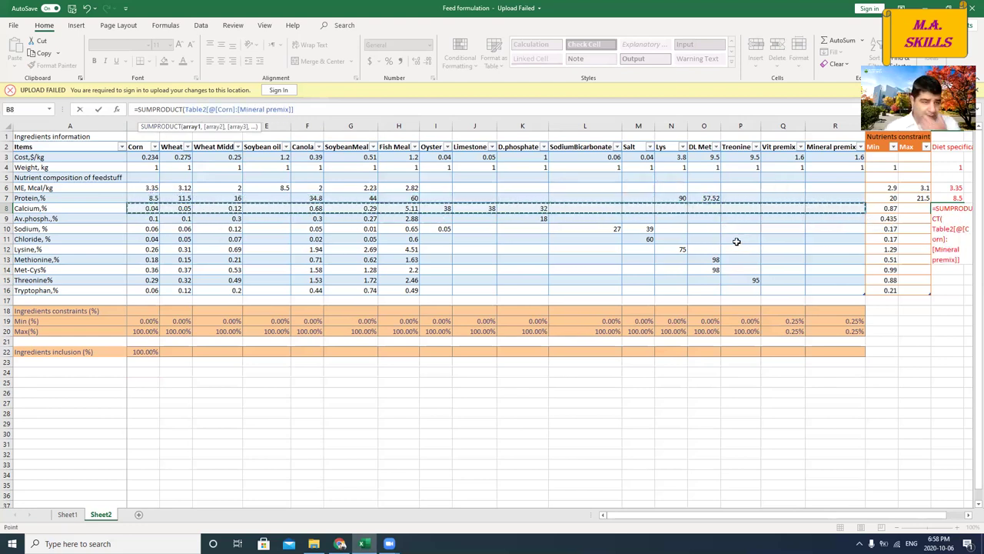
type(",")
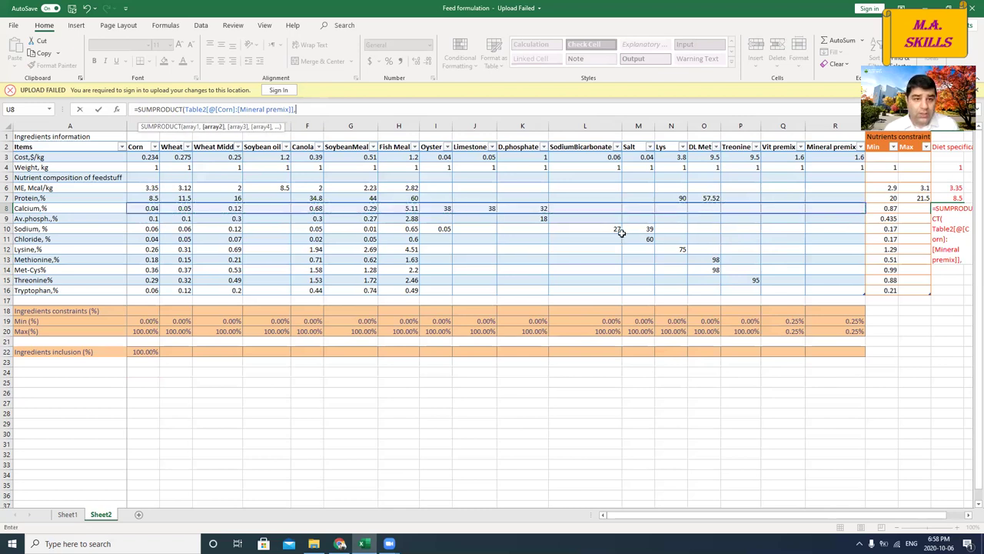
left_click_drag(132, 353, 827, 352)
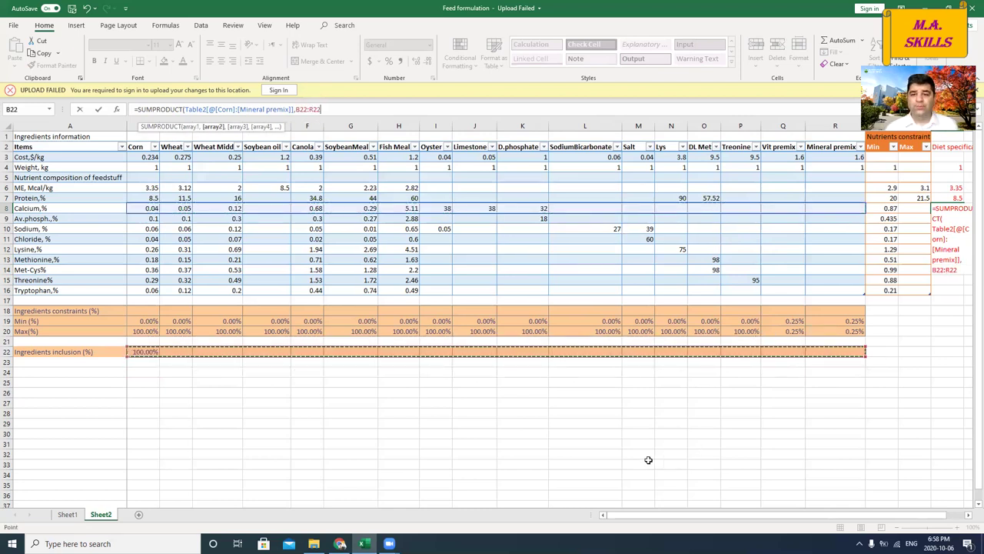
type(")")
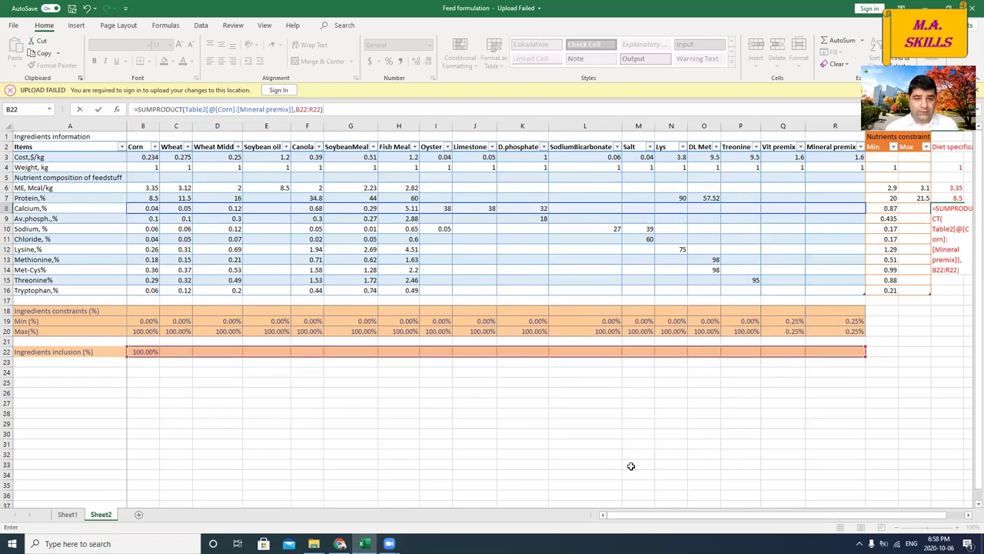
key("Return")
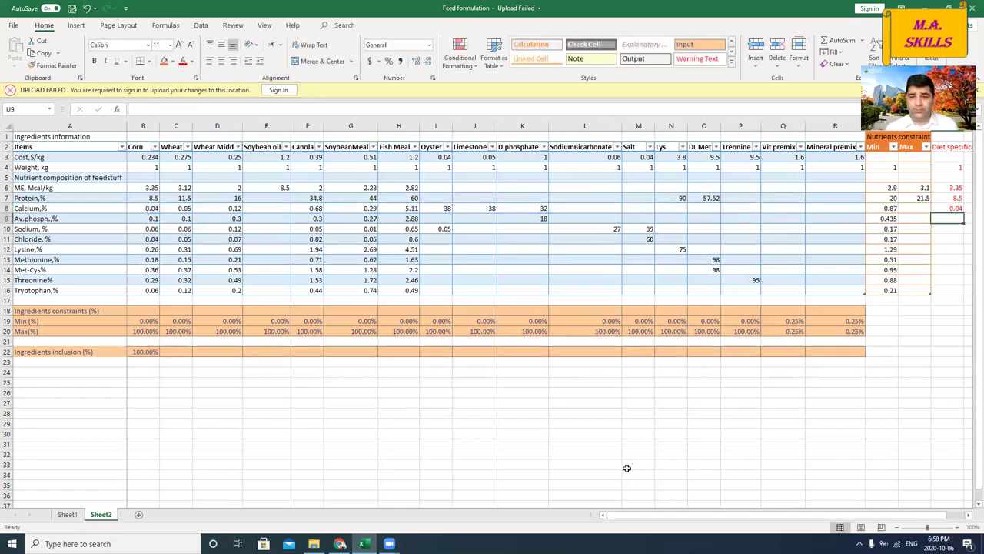
Enter the Av. phosphorus specification in U9 as SUMPRODUCT of row 9 and B22:R22, giving 0.1
type("=")
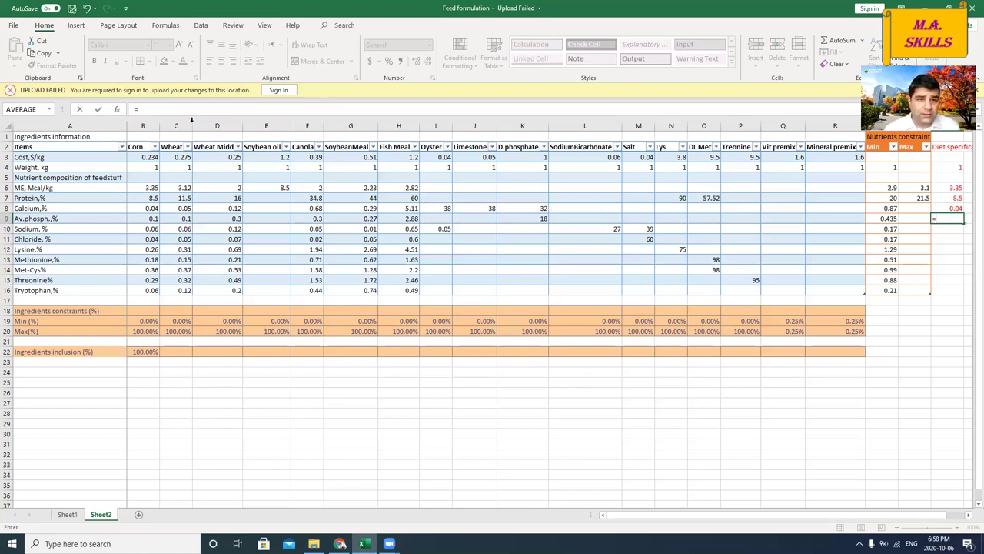
left_click(187, 110)
type("sump")
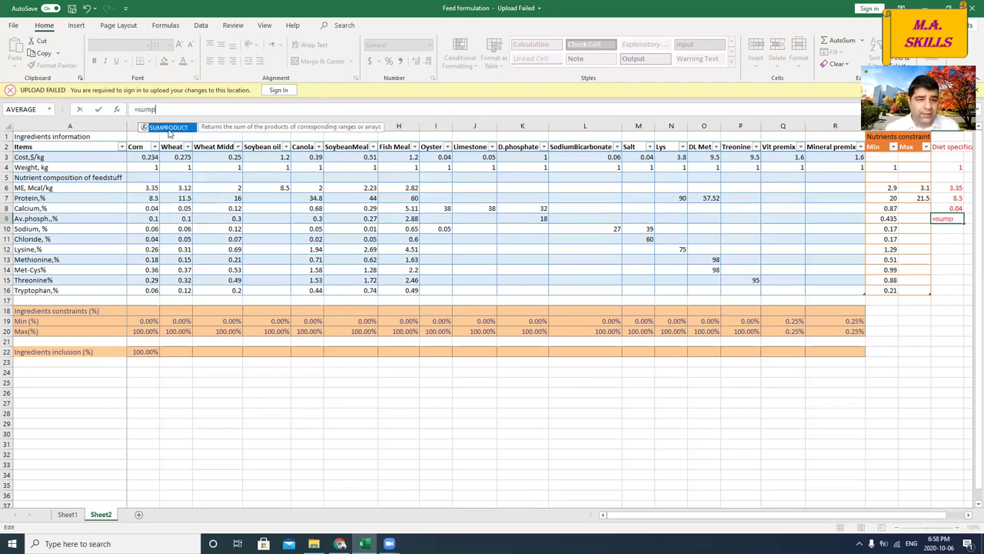
double_click(170, 129)
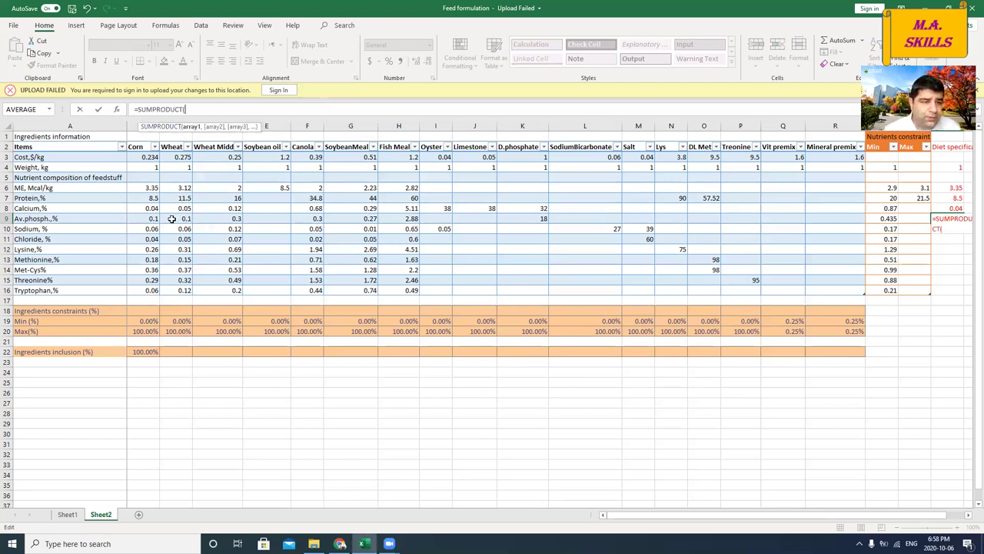
left_click_drag(148, 219, 831, 219)
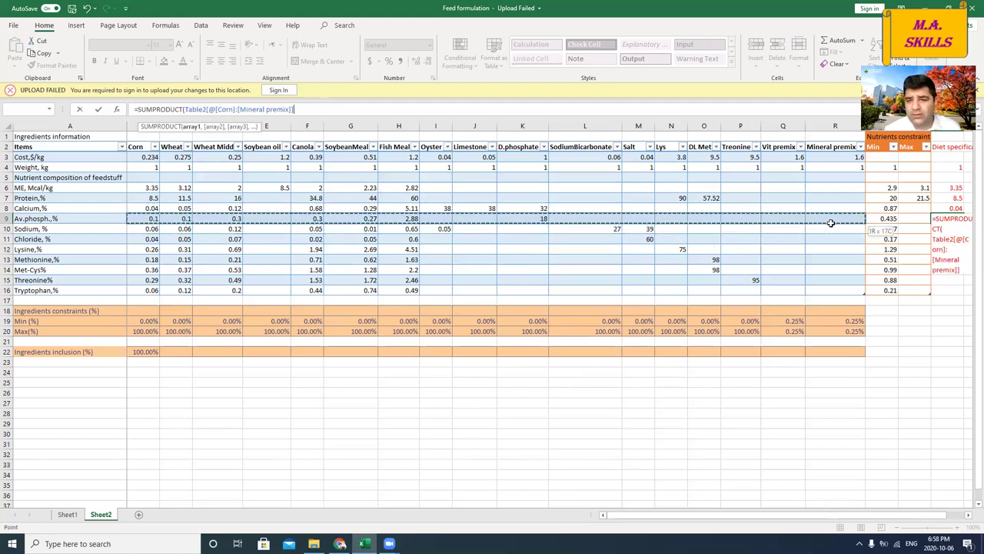
type(",")
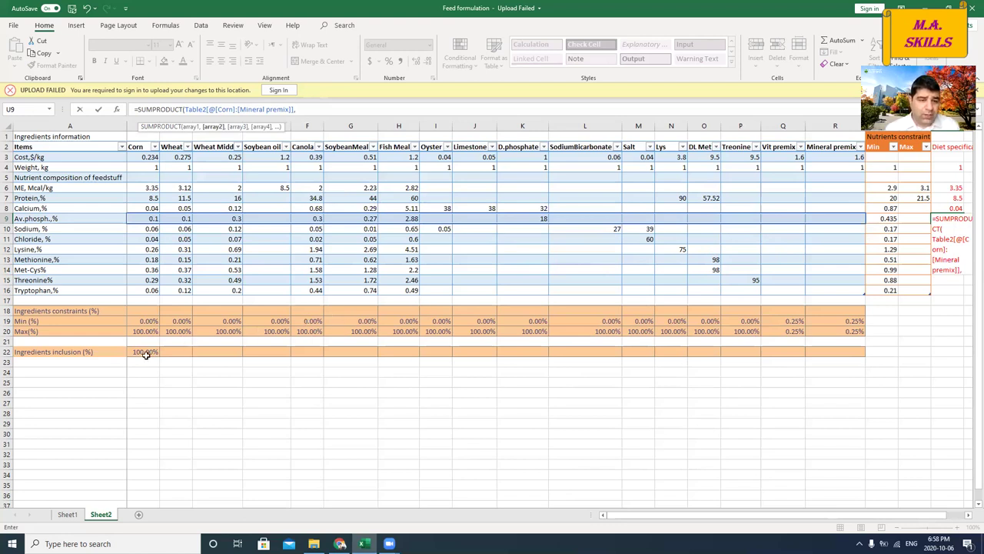
left_click_drag(136, 353, 829, 354)
mouse_move(314, 543)
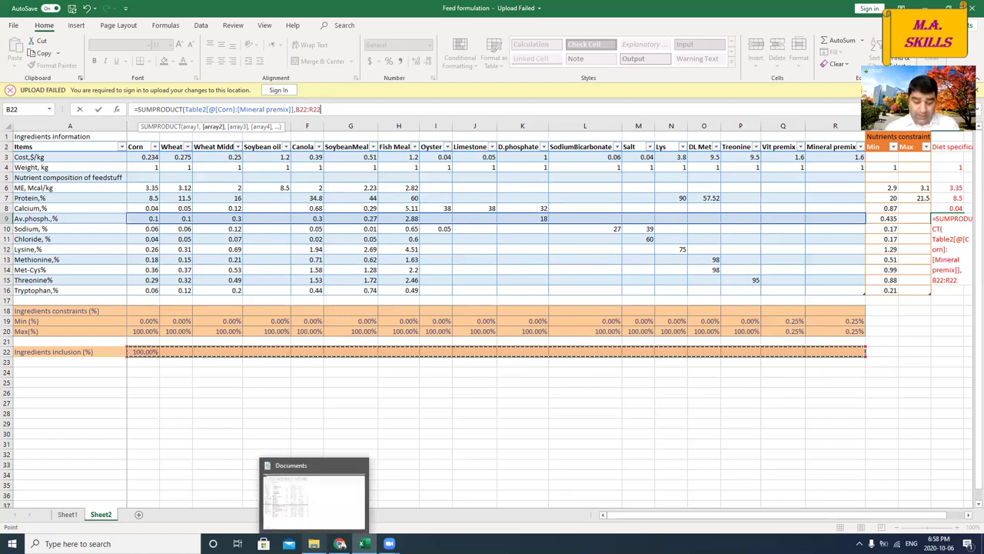
type(")")
key("Return")
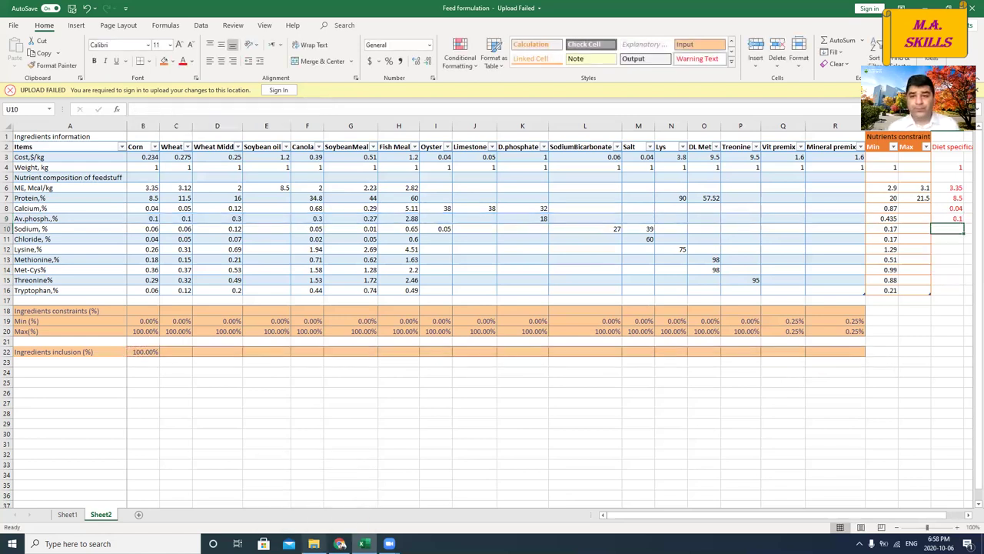
Enter the sodium specification in U10 as SUMPRODUCT of the sodium row and B22:R22, giving 0.06
type("=")
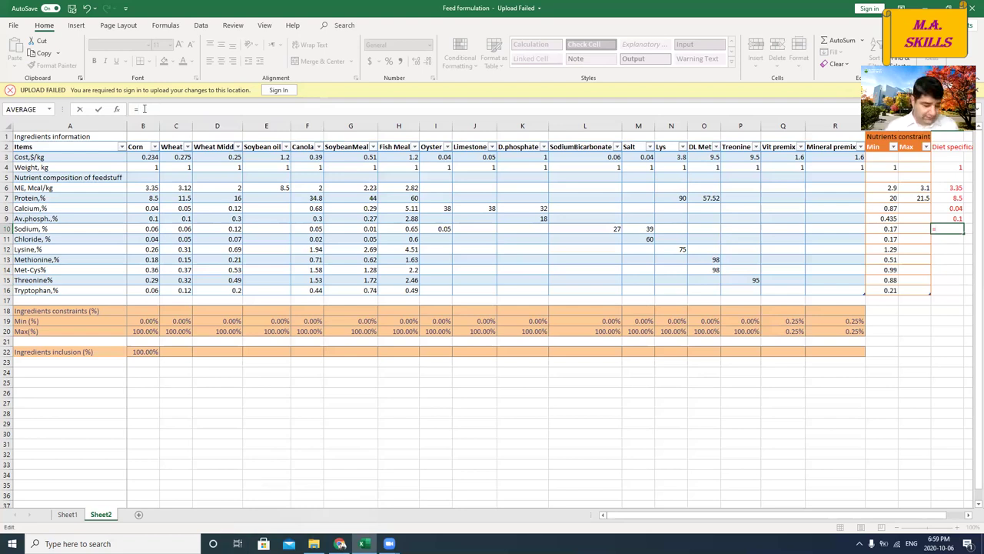
type("sum")
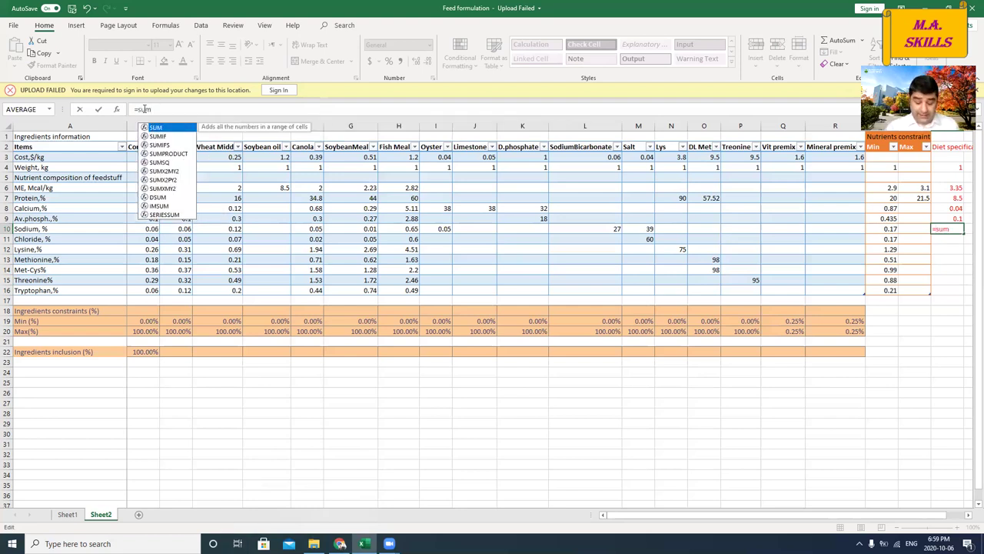
type("pr")
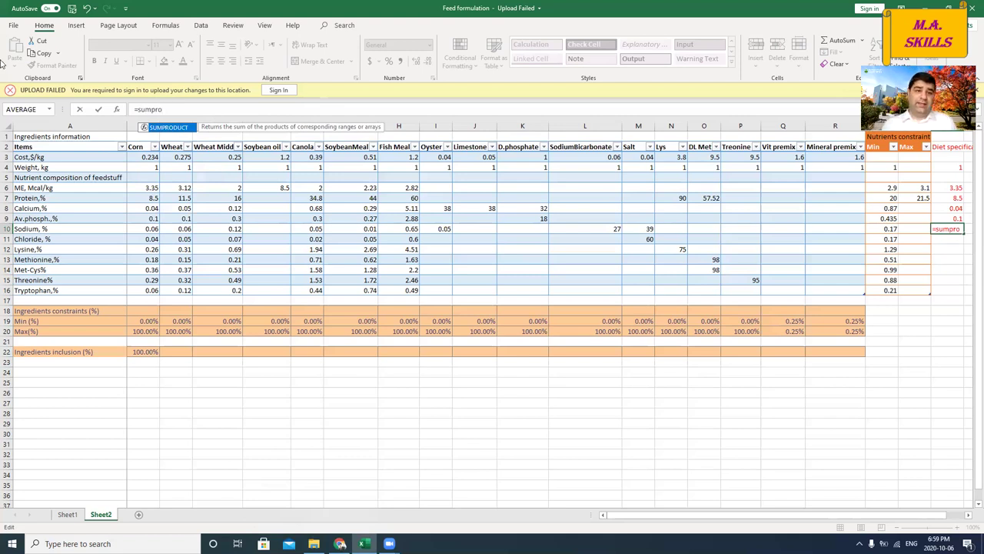
type("o")
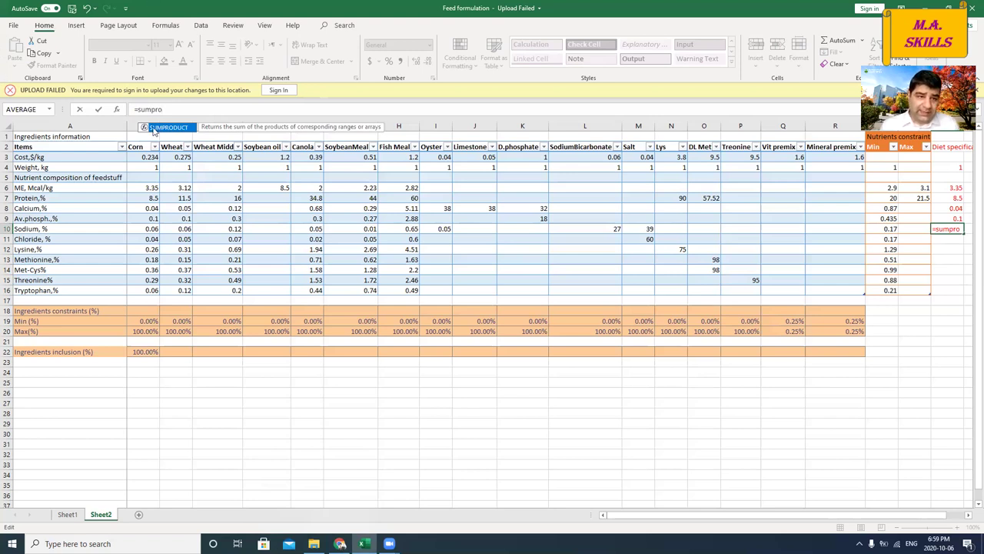
key("Tab")
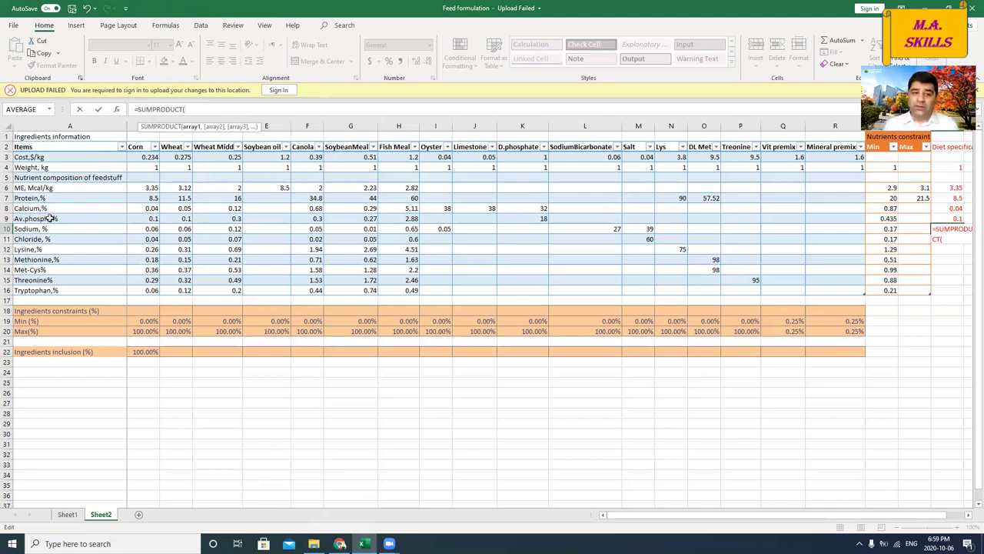
left_click(143, 228)
left_click_drag(144, 228, 824, 228)
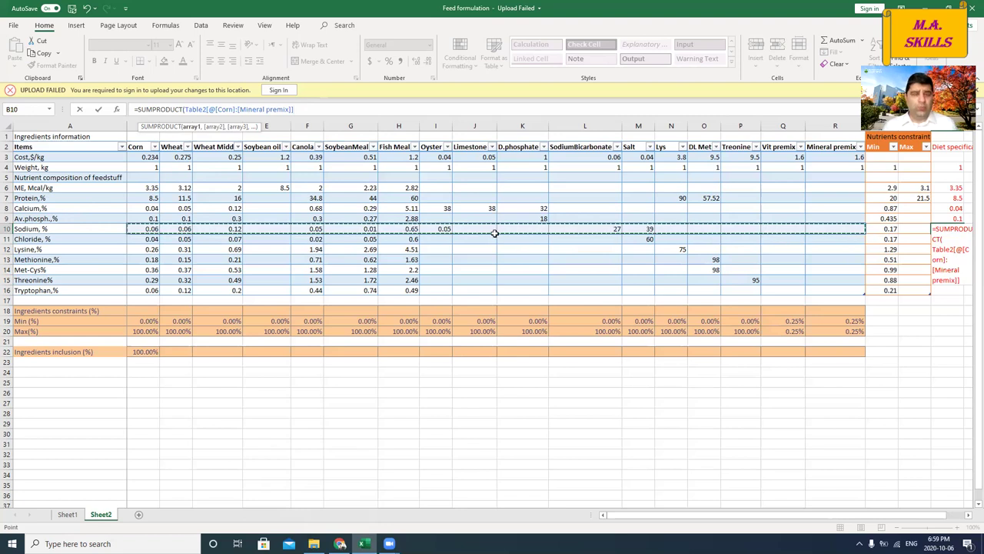
type(",")
left_click_drag(142, 353, 846, 358)
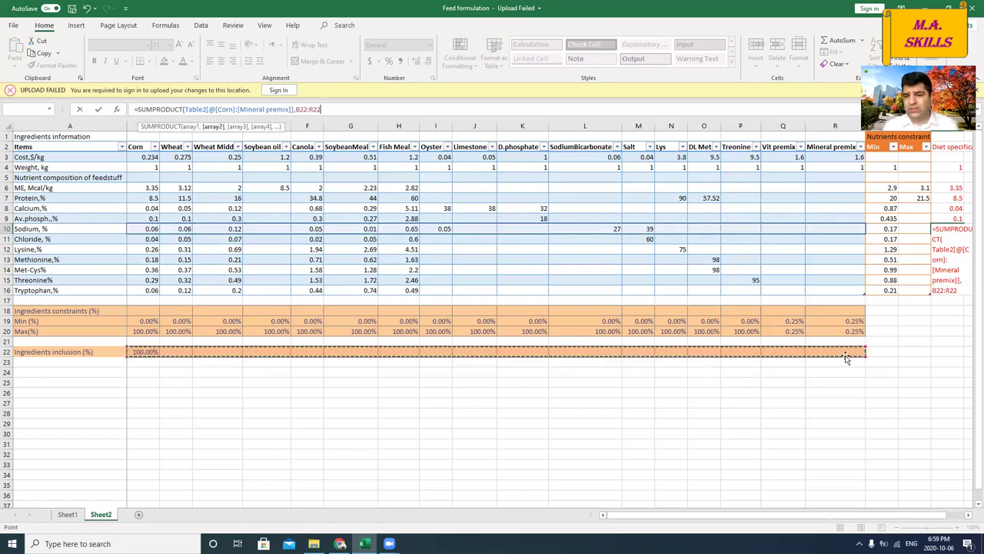
type(")")
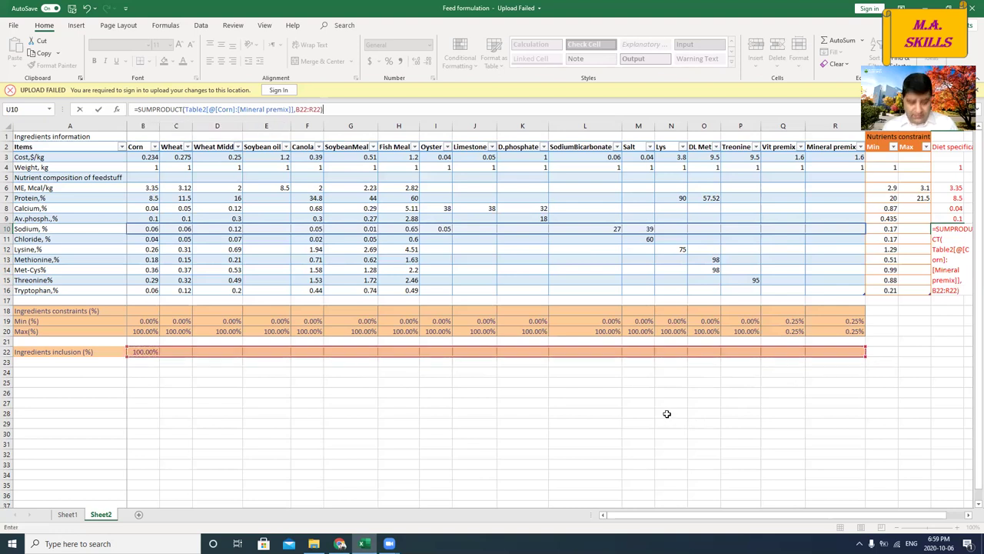
key("Return")
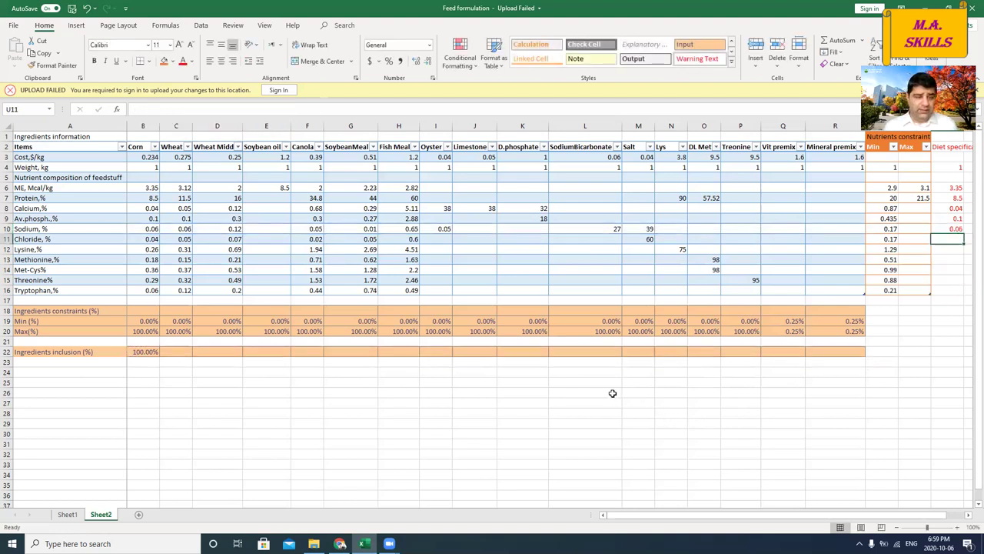
Enter the chloride specification in U11 as SUMPRODUCT of the chloride row and B22:R22, giving 0.04
type("=")
left_click(198, 113)
type("su")
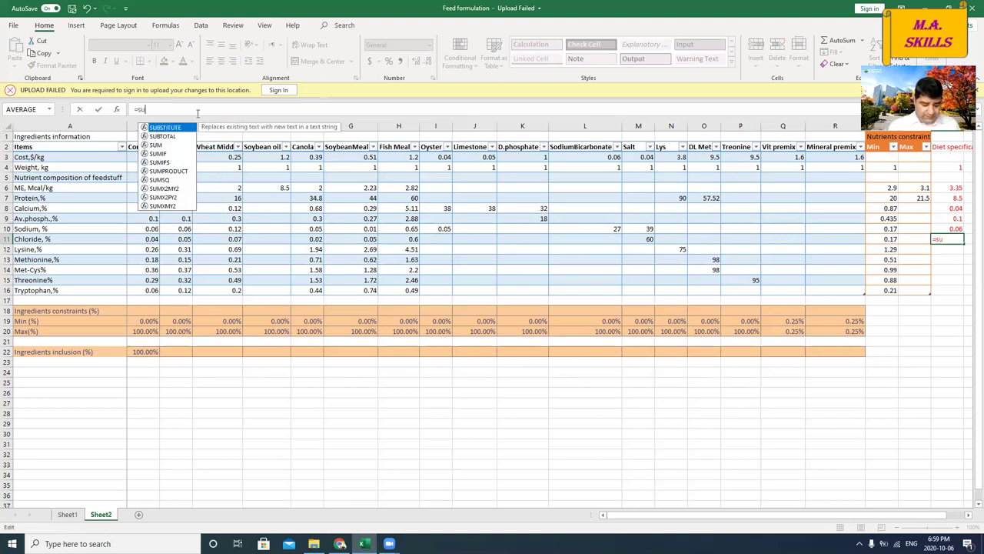
type("mp")
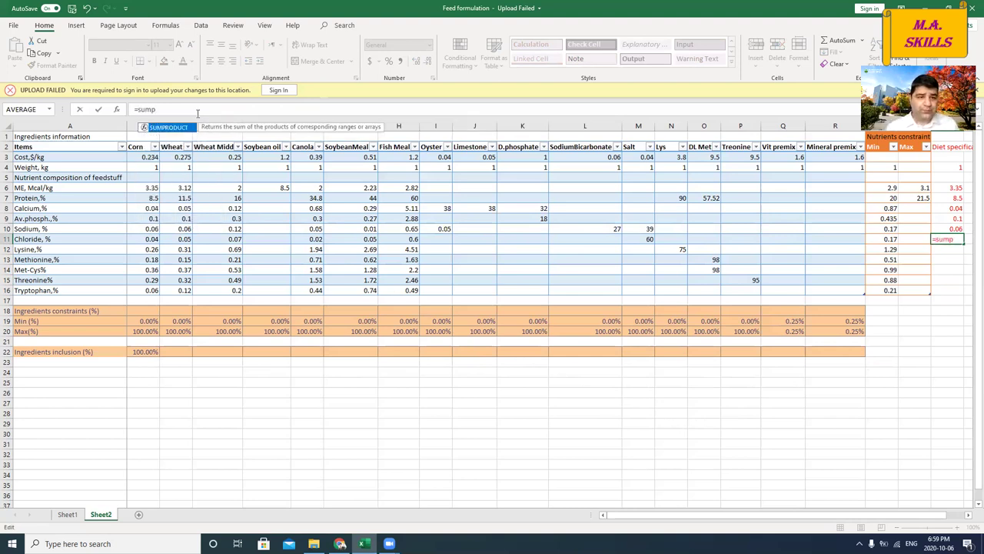
double_click(169, 129)
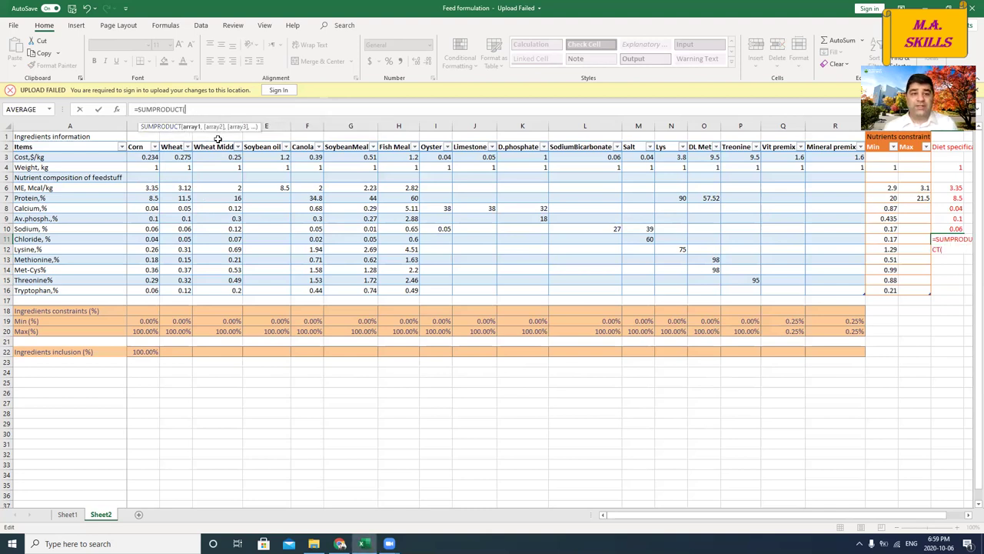
left_click(136, 241)
left_click_drag(254, 238, 826, 238)
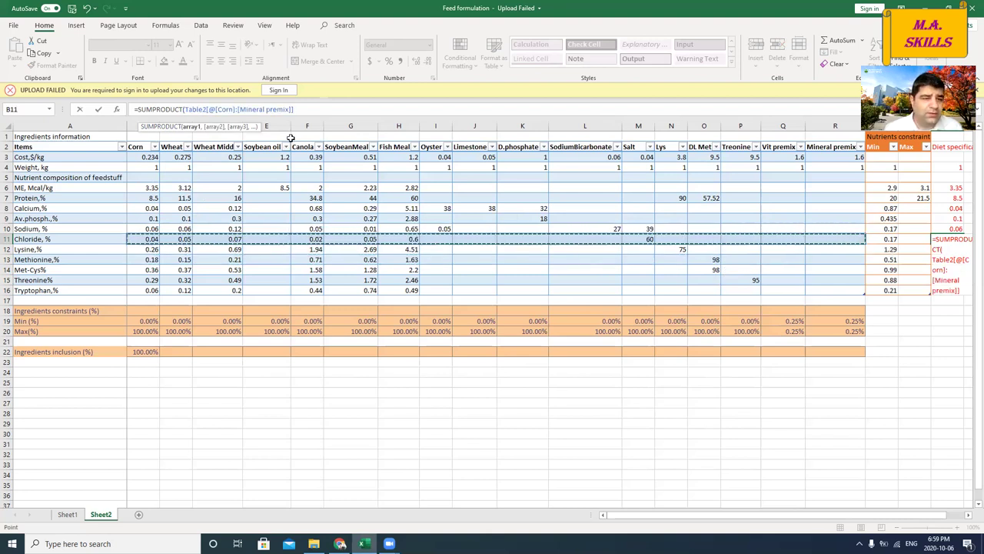
type(",")
left_click_drag(135, 356, 835, 352)
type(")")
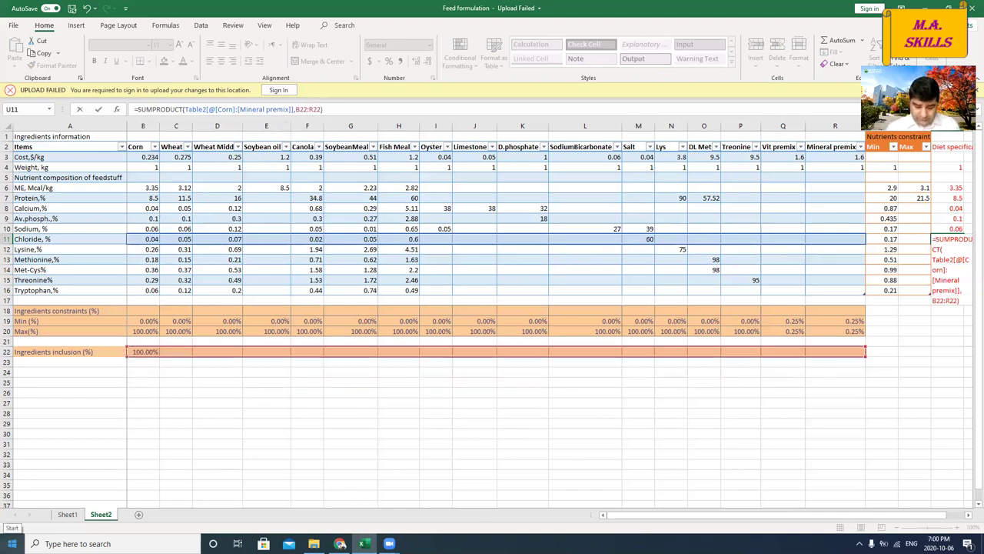
key("Return")
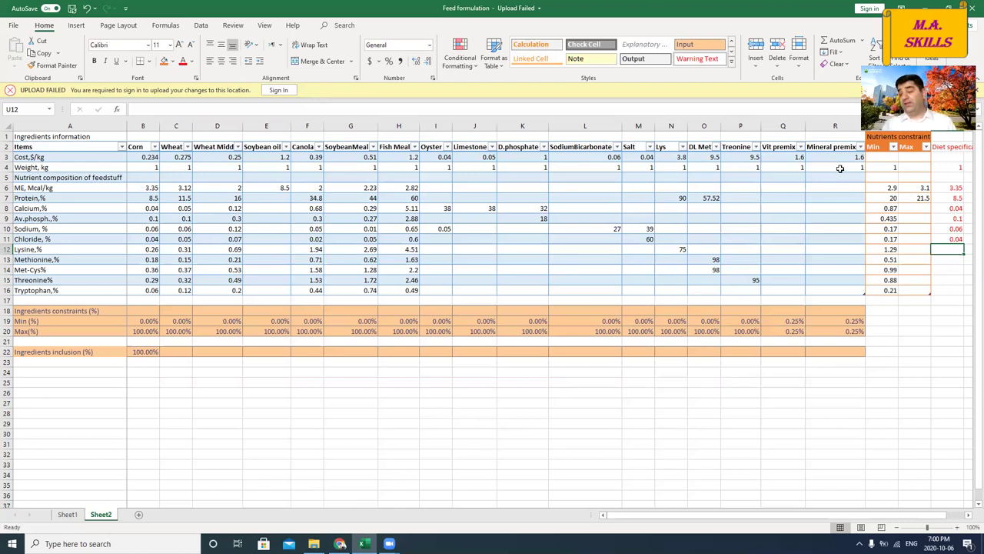
Change the inclusion range in U6's ME formula to the absolute $B$22:$R$22
left_click(959, 241)
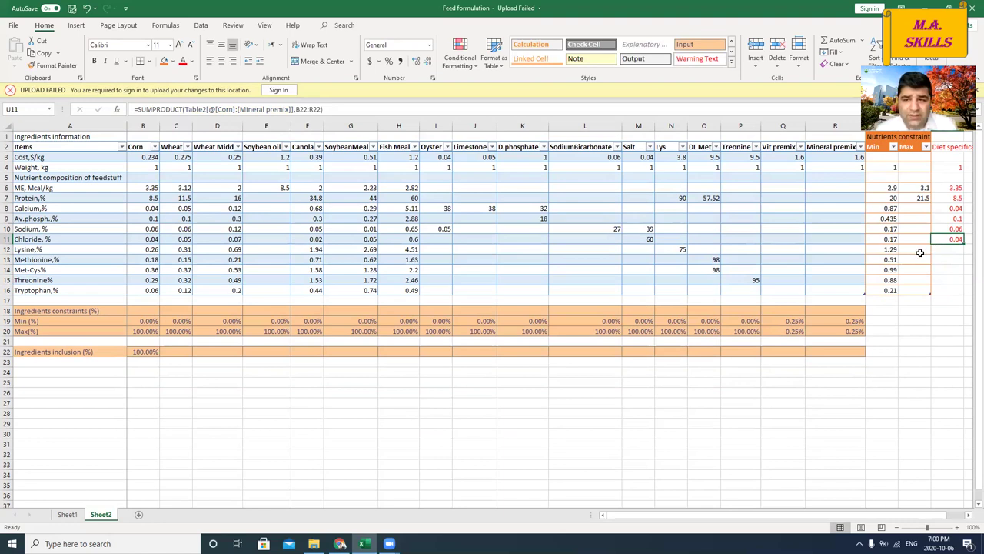
left_click(948, 187)
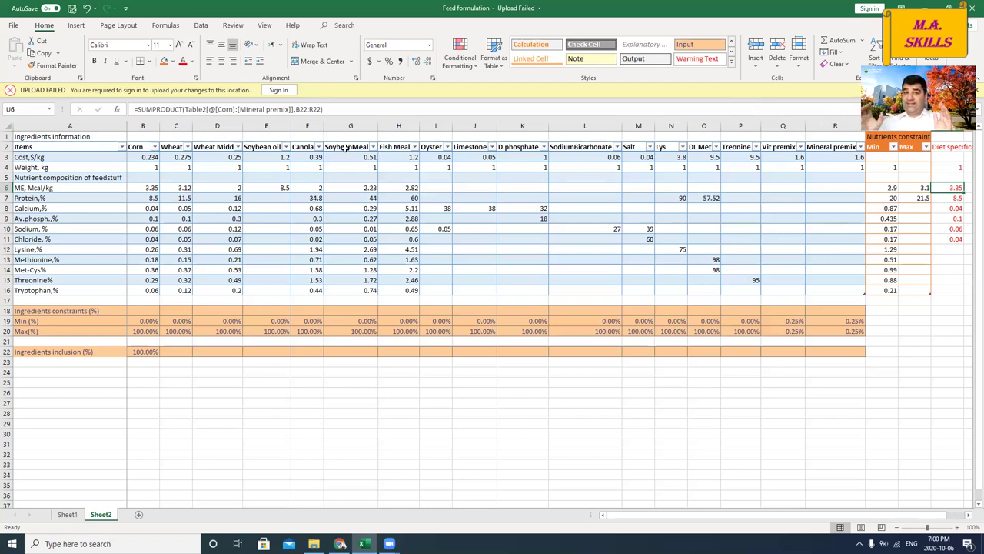
left_click(300, 110)
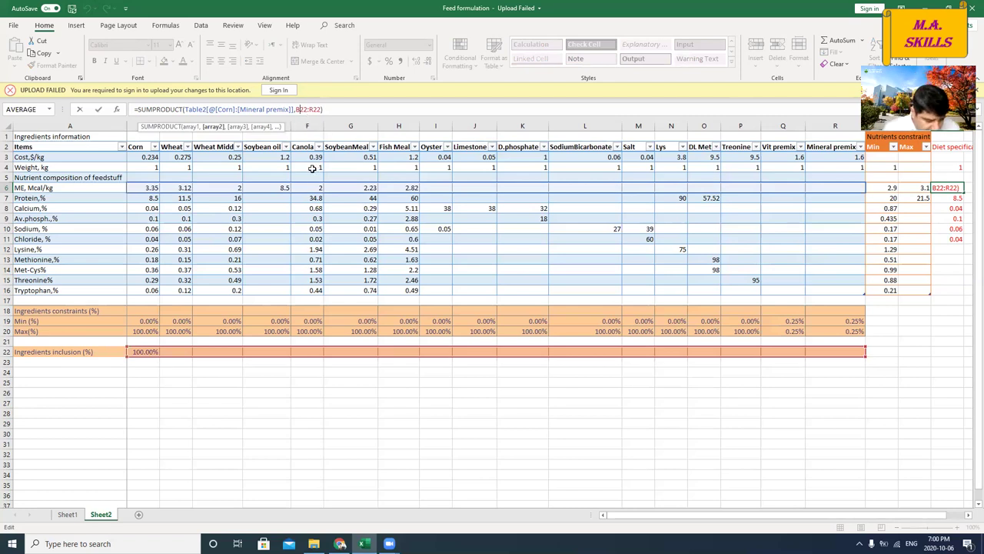
key("F4")
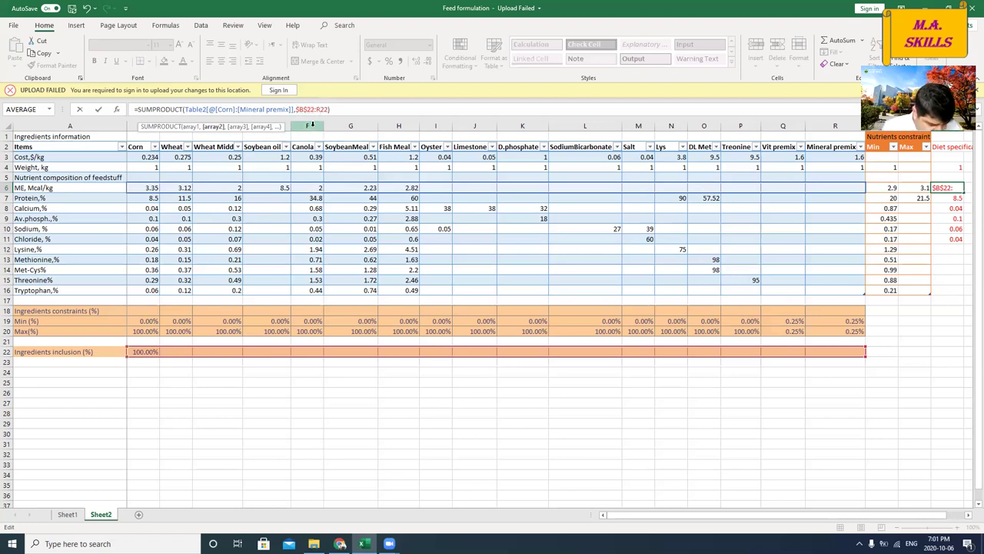
key("F4")
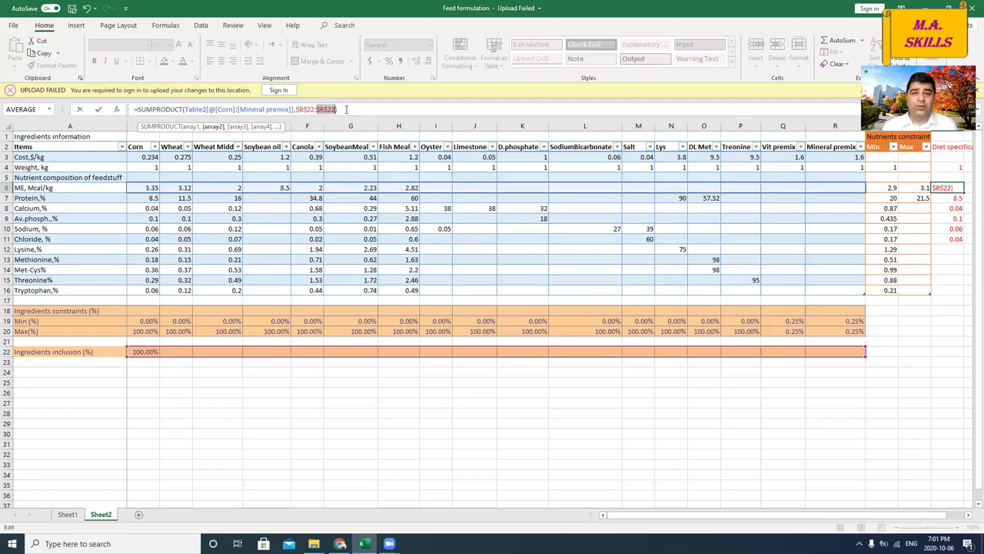
left_click(346, 110)
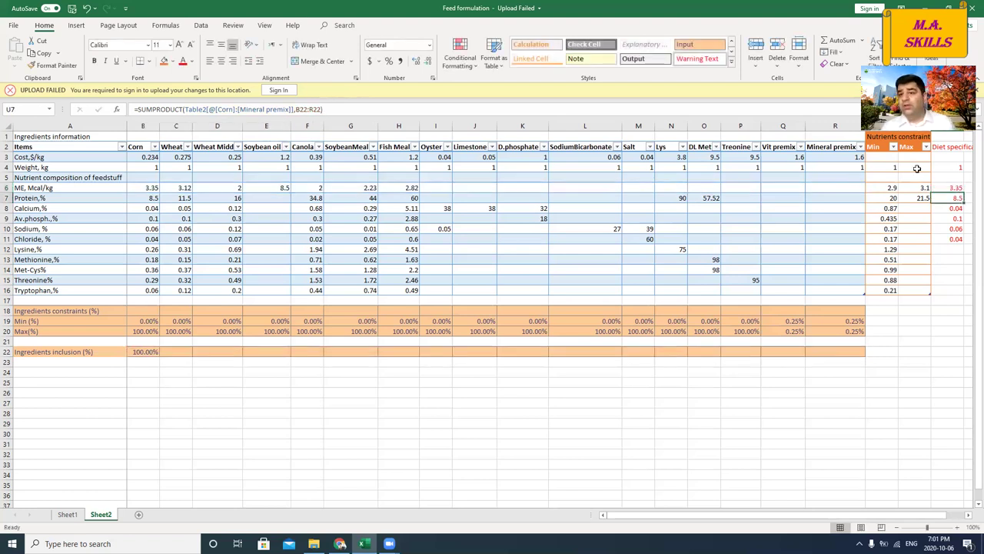
left_click(949, 188)
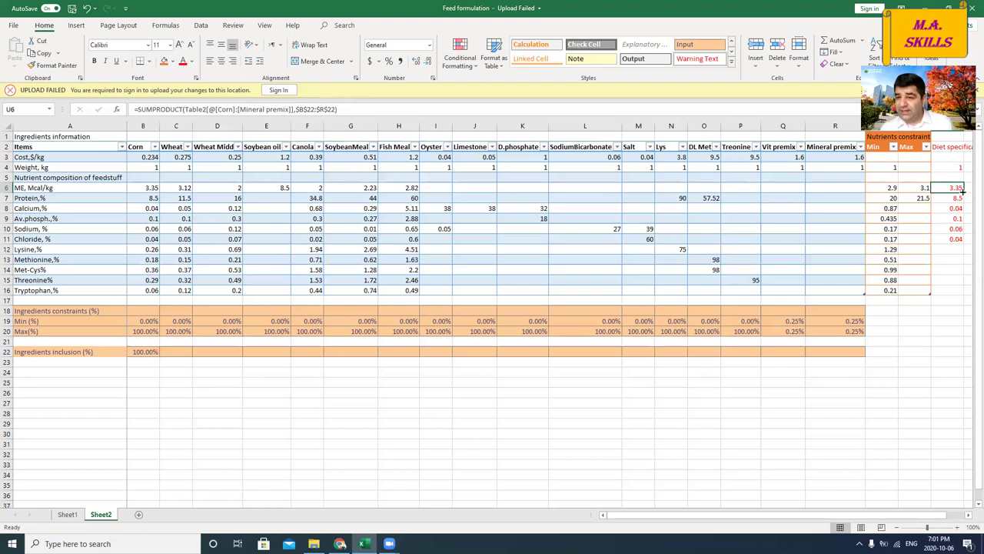
Fill the specification formula down through tryptophan, giving lysine 0.26, threonine 0.29 and tryptophan 0.06
double_click(963, 191)
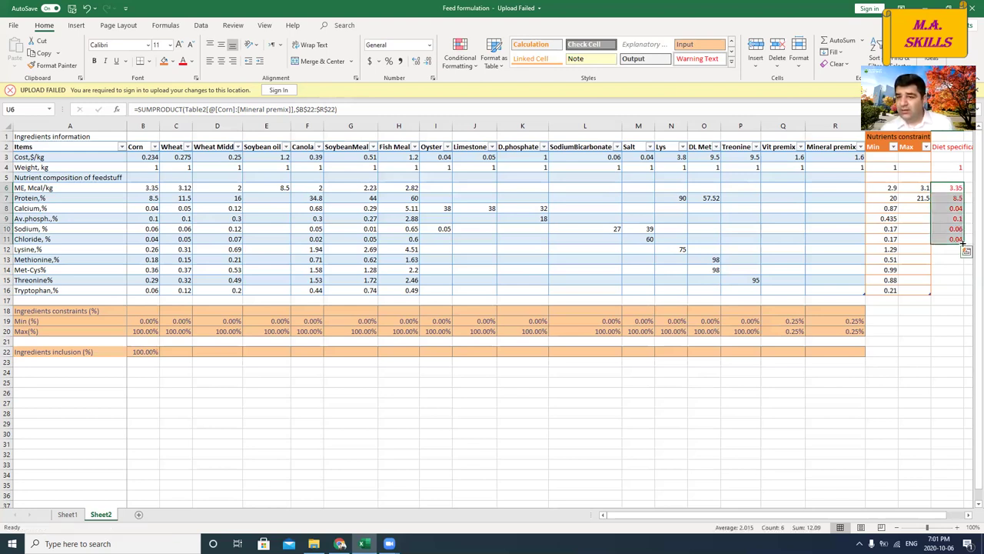
left_click(954, 237)
left_click(954, 229)
left_click_drag(954, 229, 966, 304)
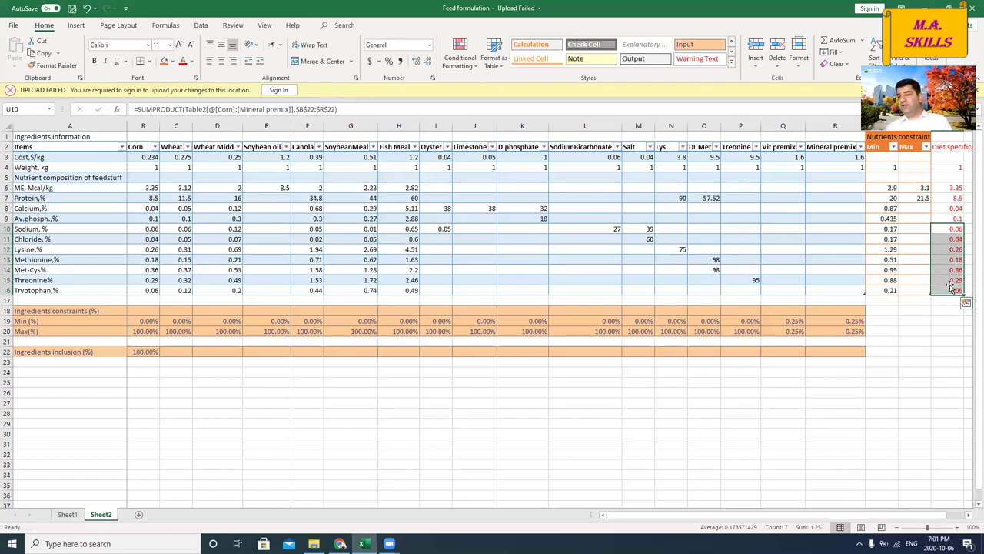
left_click(951, 290)
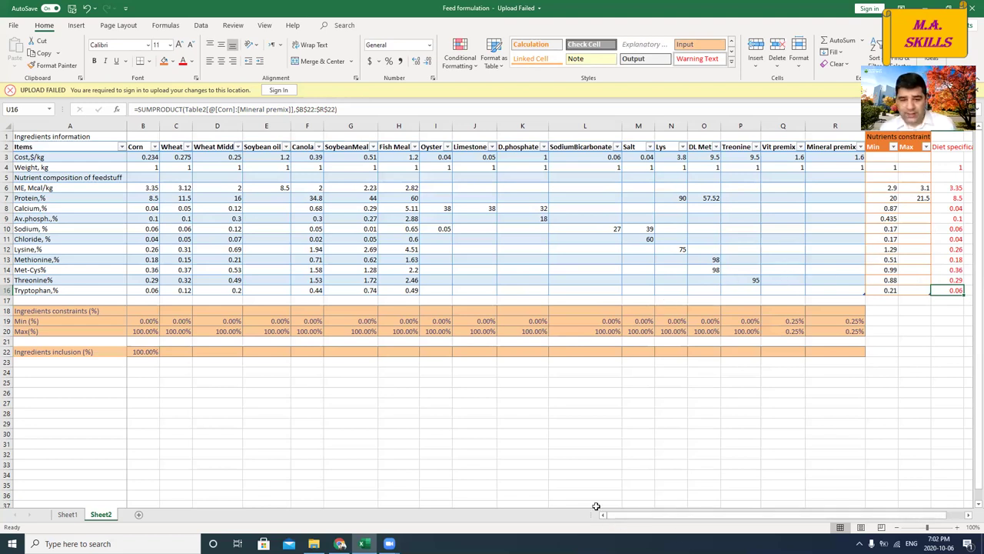
left_click_drag(798, 521, 806, 521)
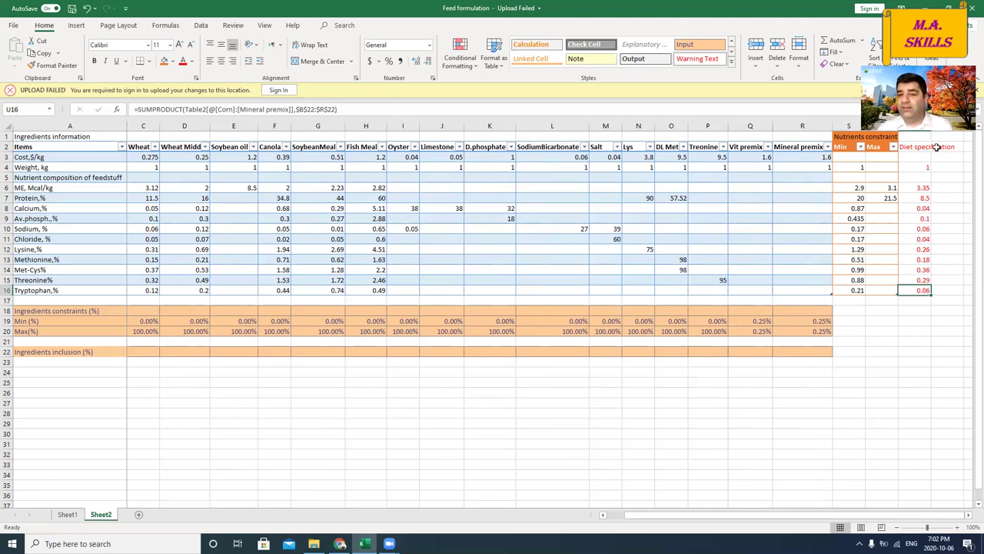
left_click(925, 157)
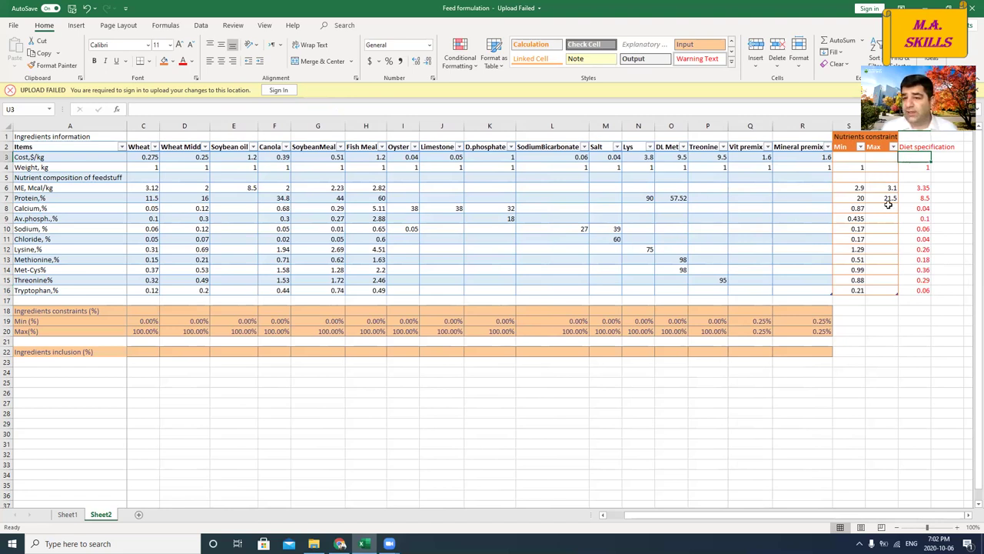
left_click_drag(749, 518, 659, 517)
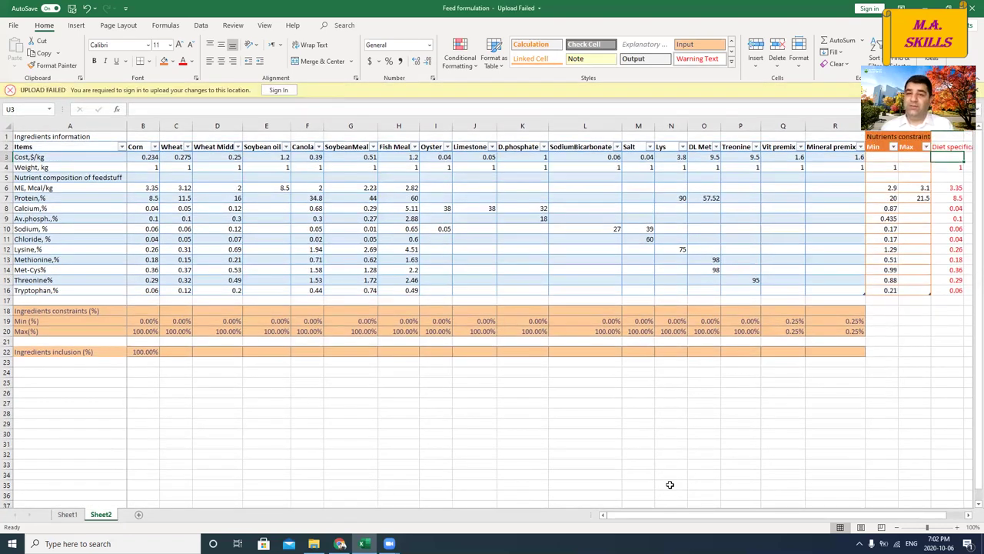
Enter U3 as SUMPRODUCT of the cost row and inclusions B22:R22, giving diet cost 0.234
type("=")
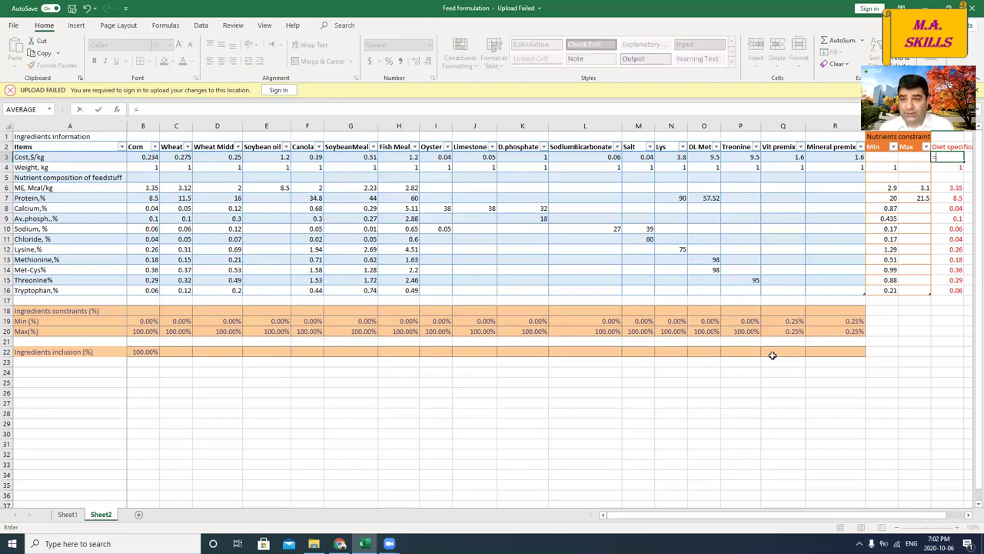
left_click(342, 109)
type("sumpro")
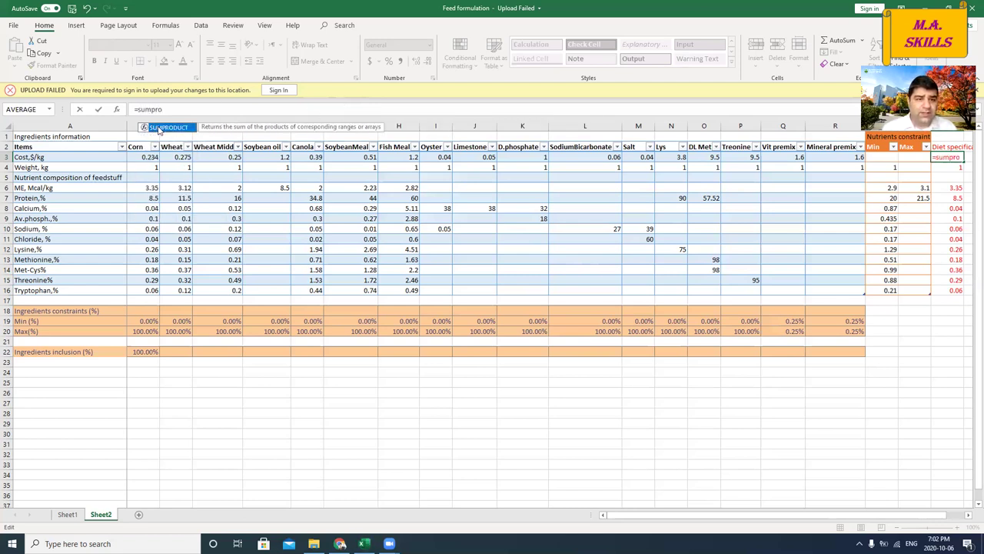
double_click(159, 128)
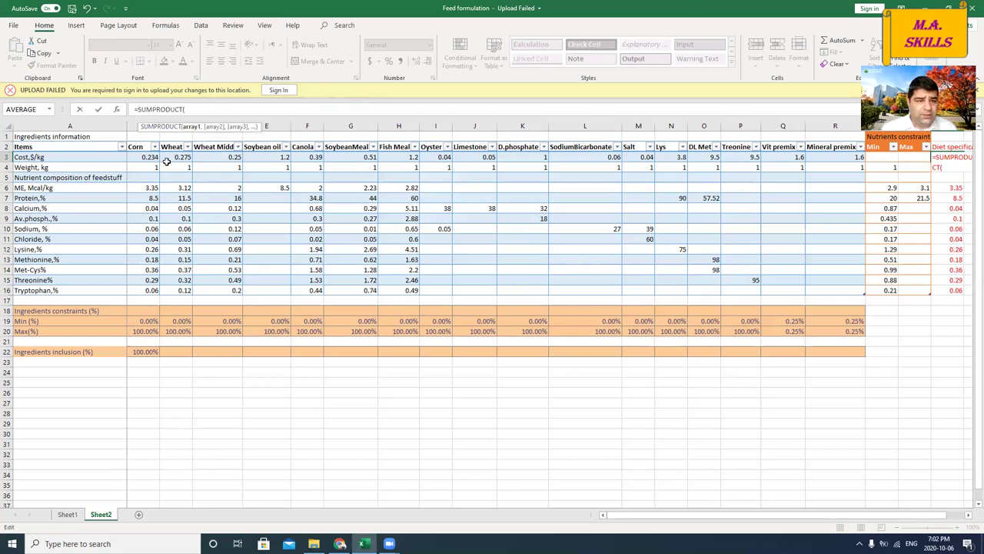
left_click_drag(145, 158, 831, 160)
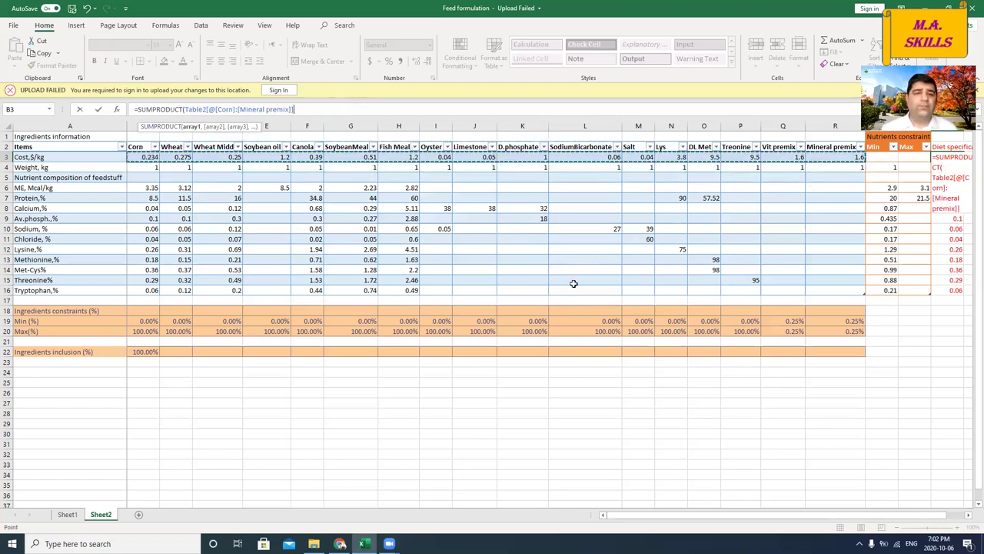
type(",")
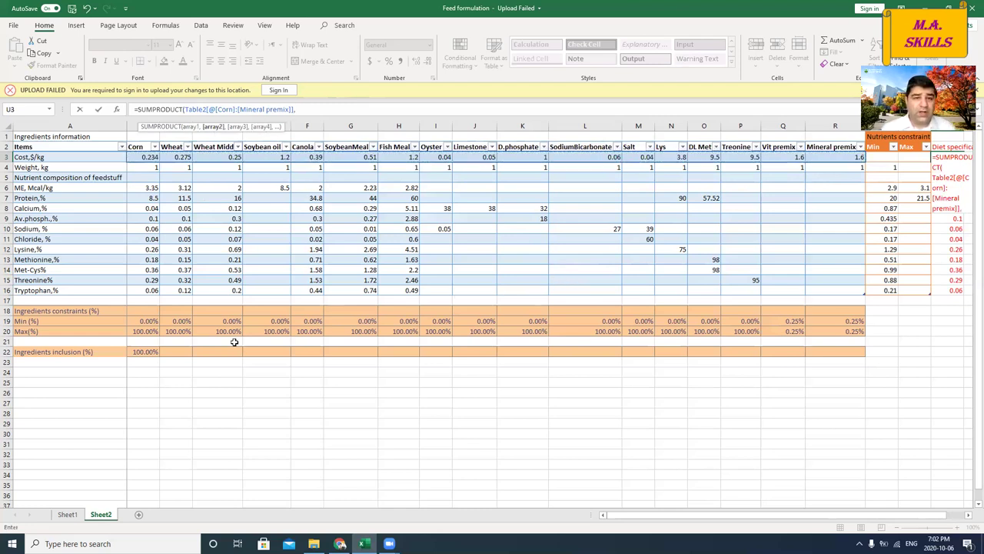
left_click_drag(139, 351, 838, 352)
type(")")
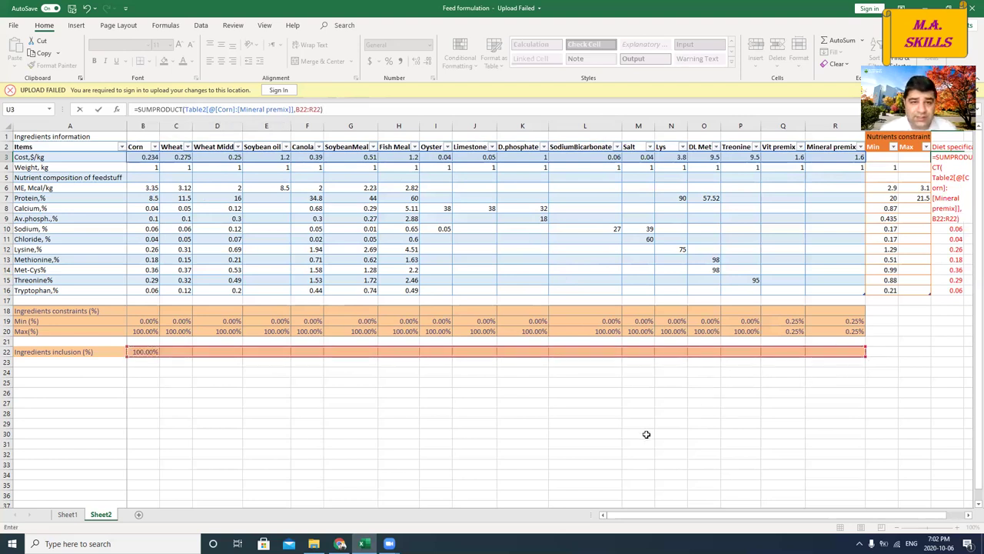
key("Return")
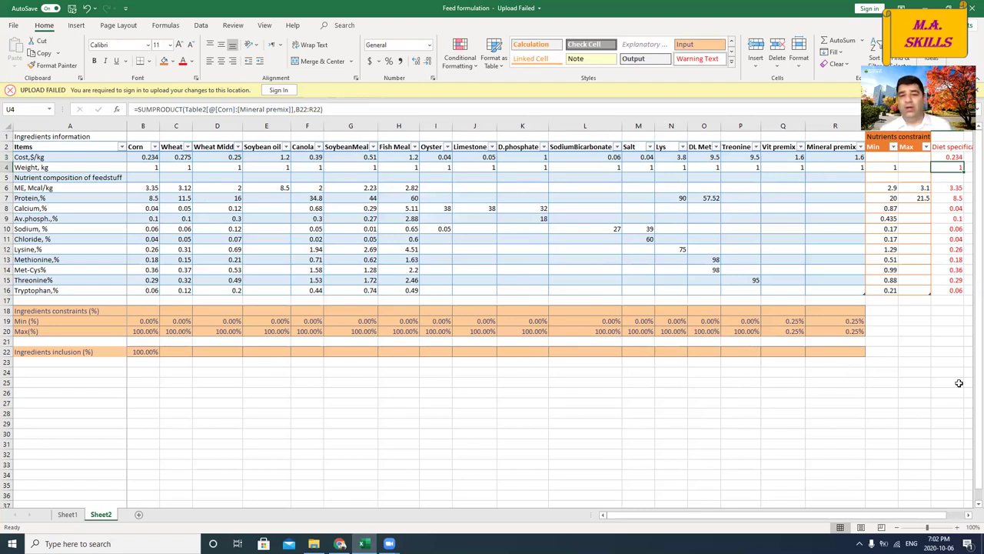
left_click(143, 158)
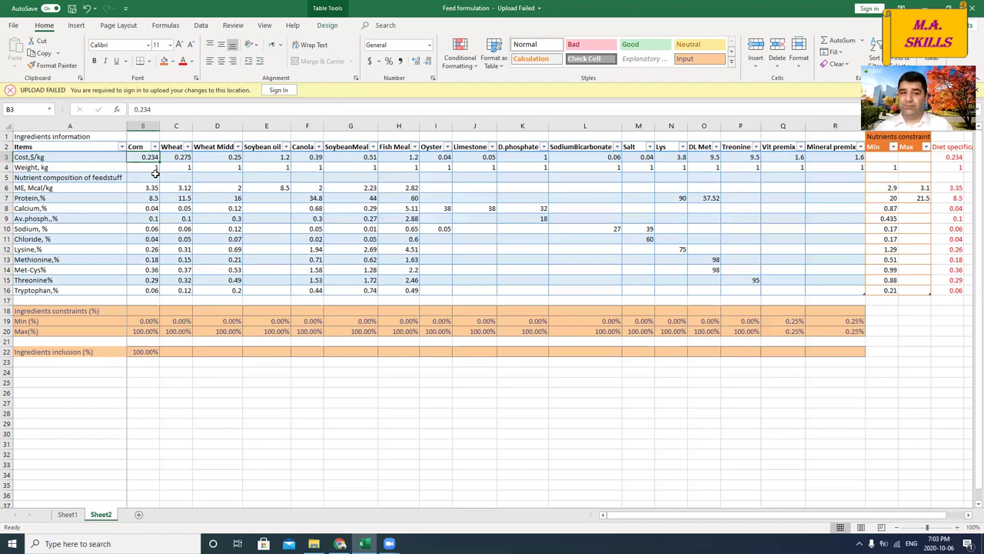
left_click(143, 352)
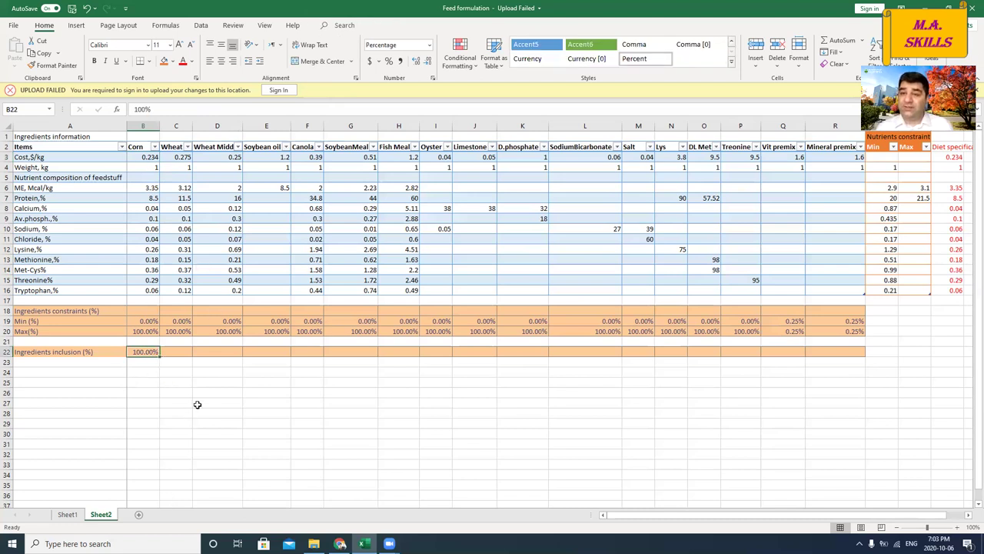
left_click(960, 158)
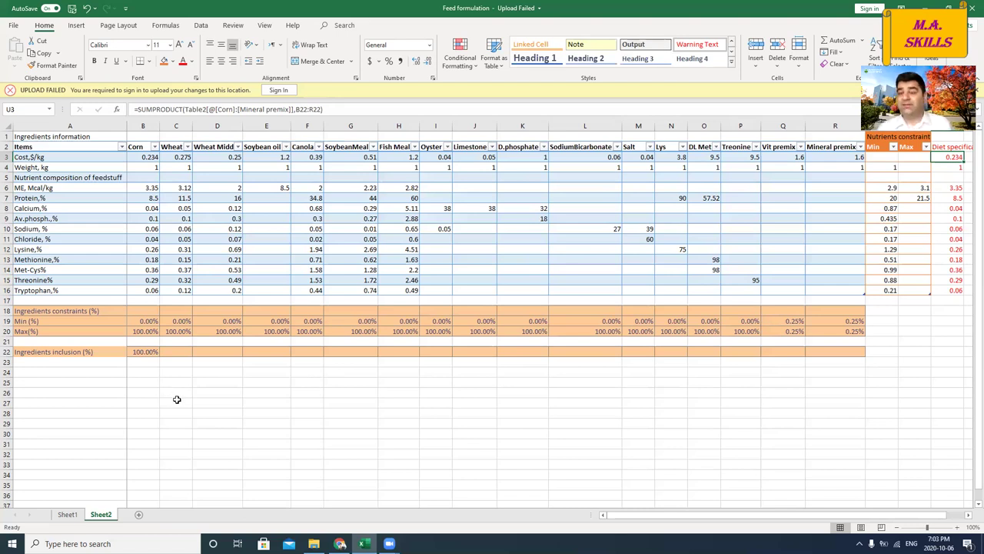
left_click_drag(634, 516, 717, 514)
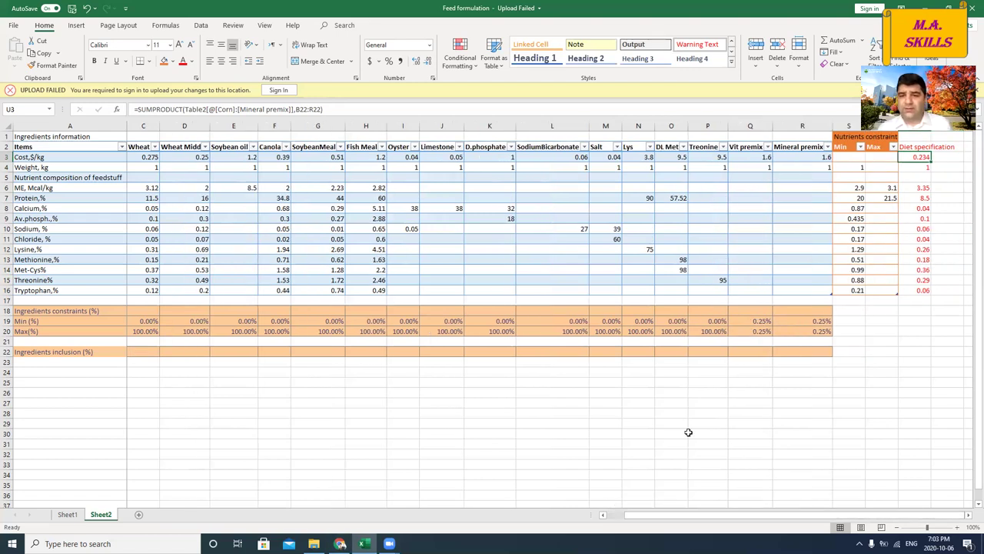
Open the Solver Parameters dialog from the Data tab
left_click(206, 27)
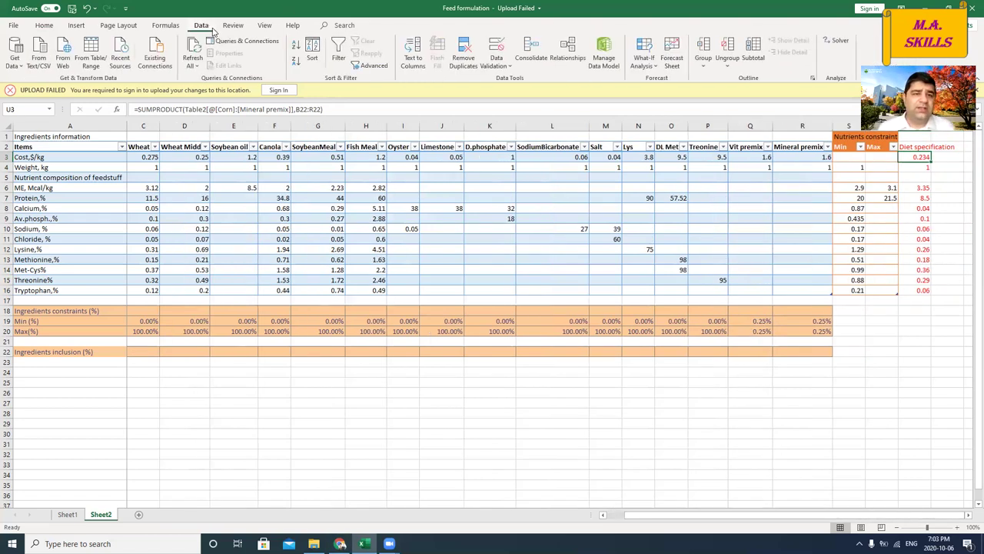
left_click(838, 43)
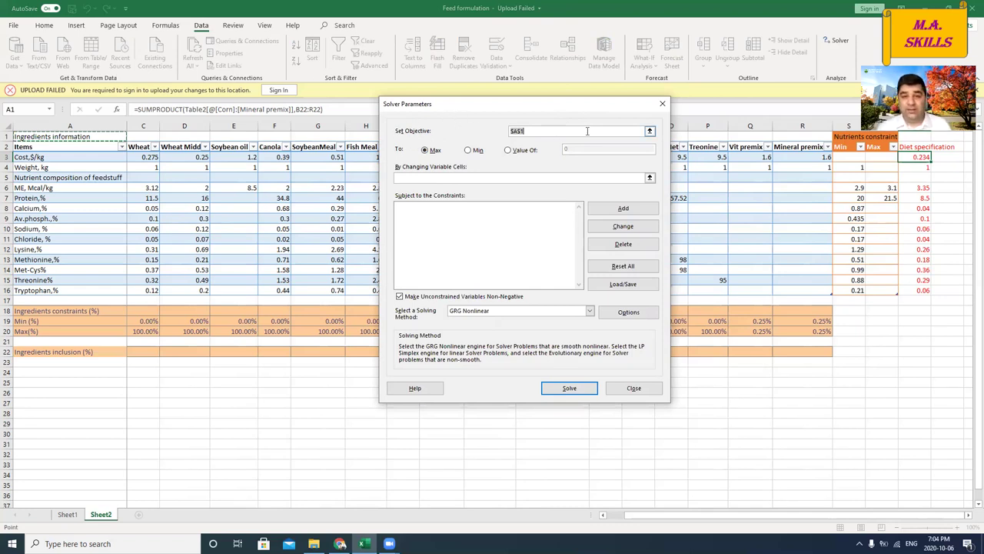
Set Solver's objective to $U$3 and choose Min
left_click(650, 132)
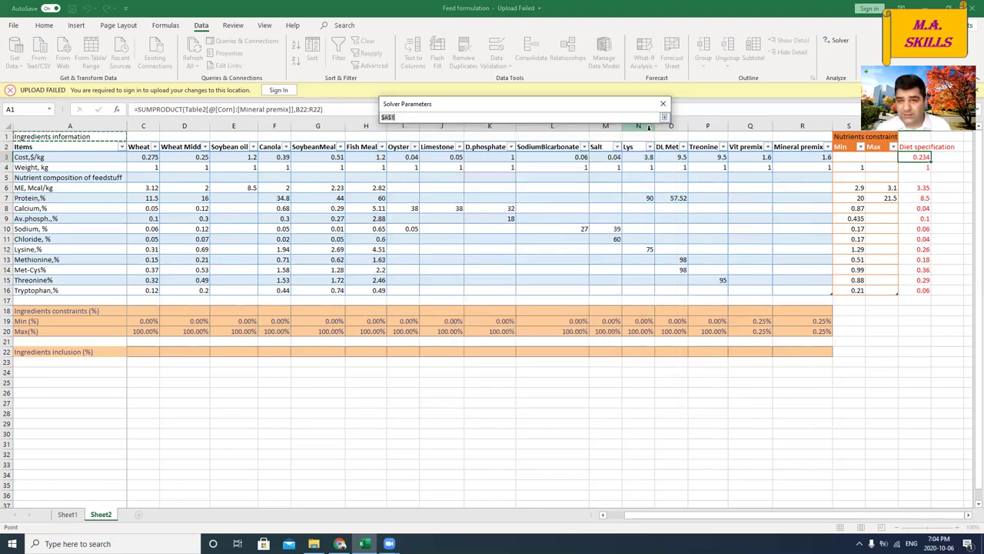
left_click(913, 158)
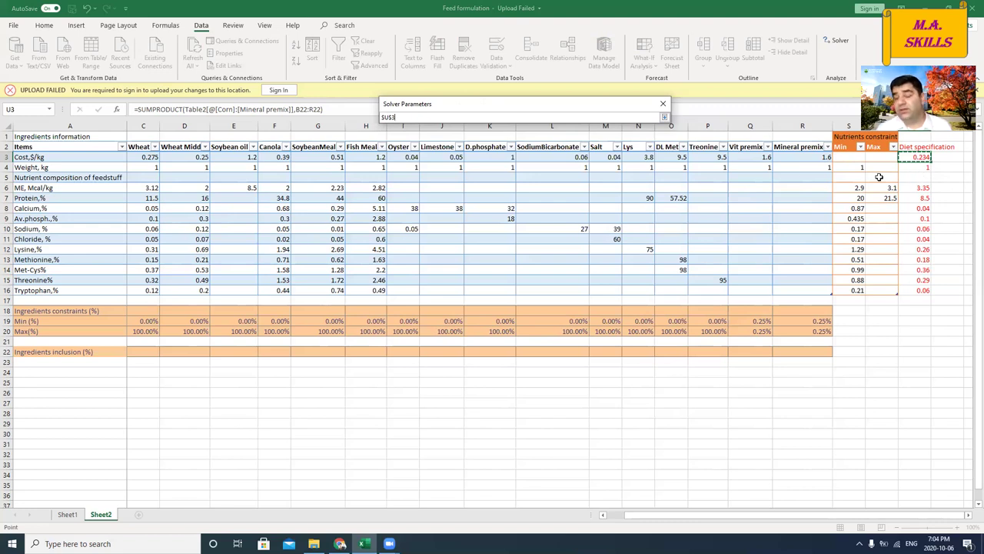
left_click(664, 117)
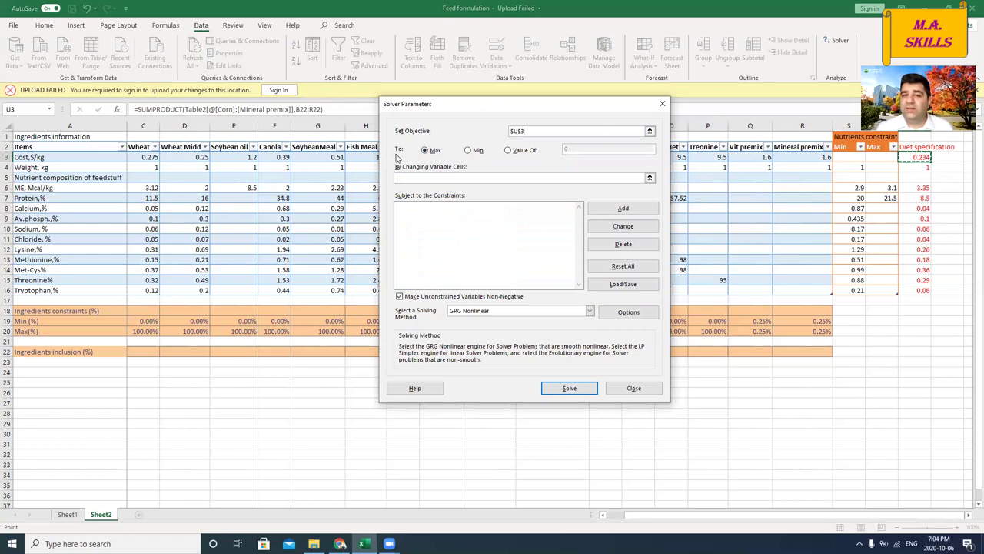
left_click(469, 152)
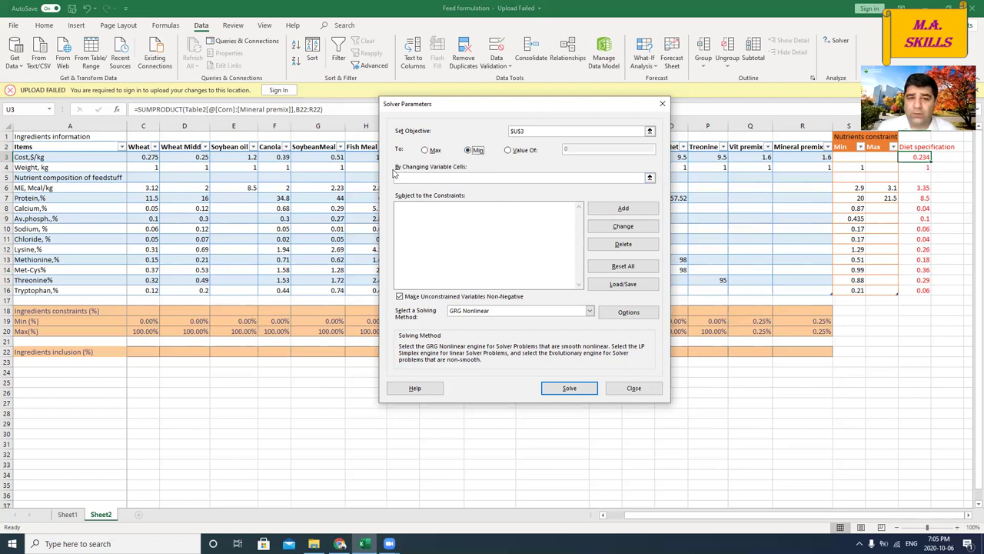
Set Solver's changing variable cells to the inclusion row $B$22:$R$22
left_click(650, 178)
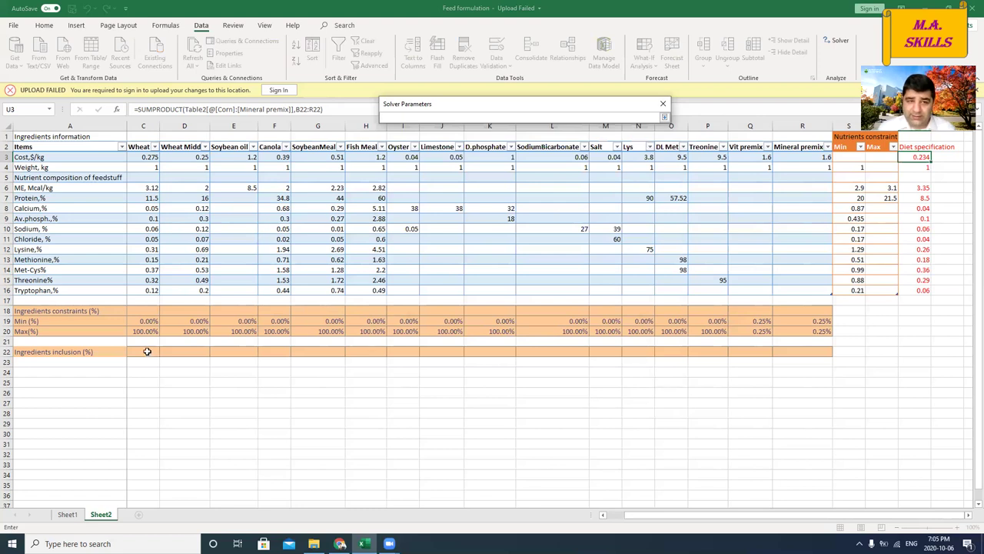
left_click_drag(652, 516, 615, 516)
left_click_drag(136, 351, 822, 351)
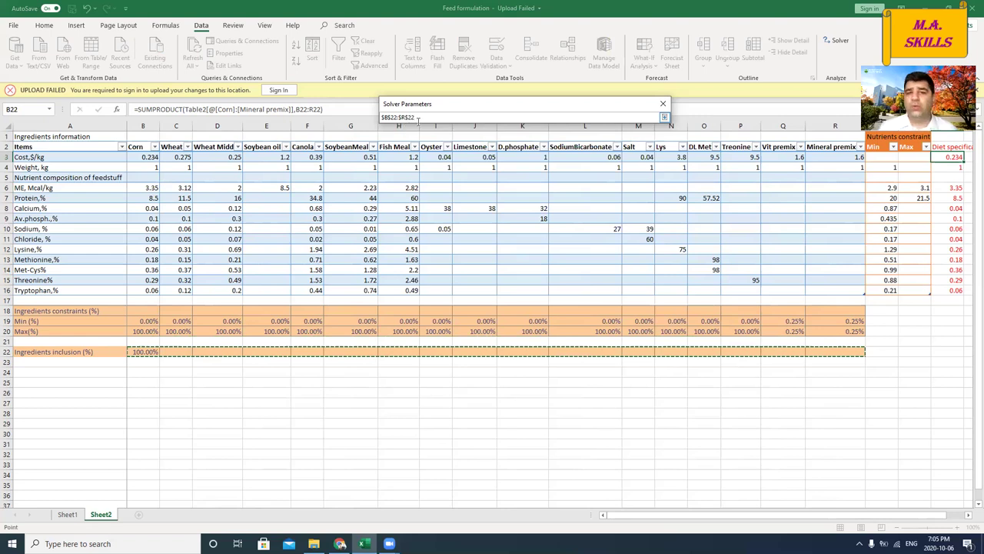
left_click(664, 117)
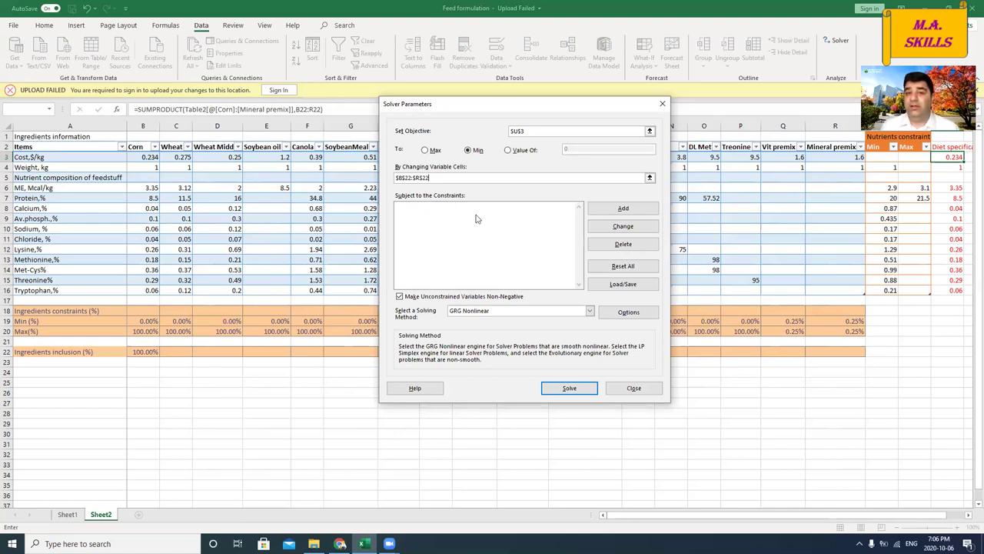
Draft a Solver constraint keeping $B$22:$R$22 <= the Max row $B$20:$R$20
left_click(637, 211)
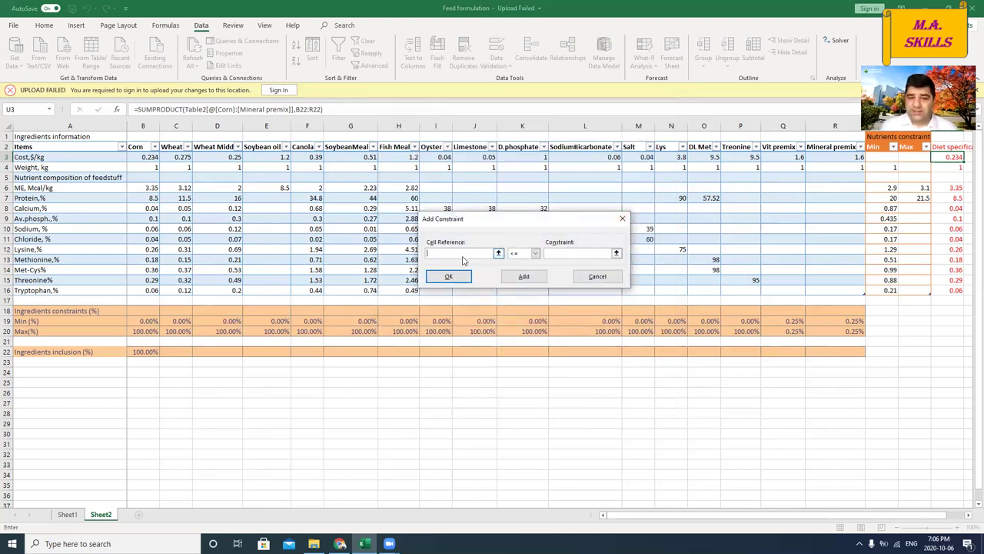
left_click_drag(142, 351, 824, 355)
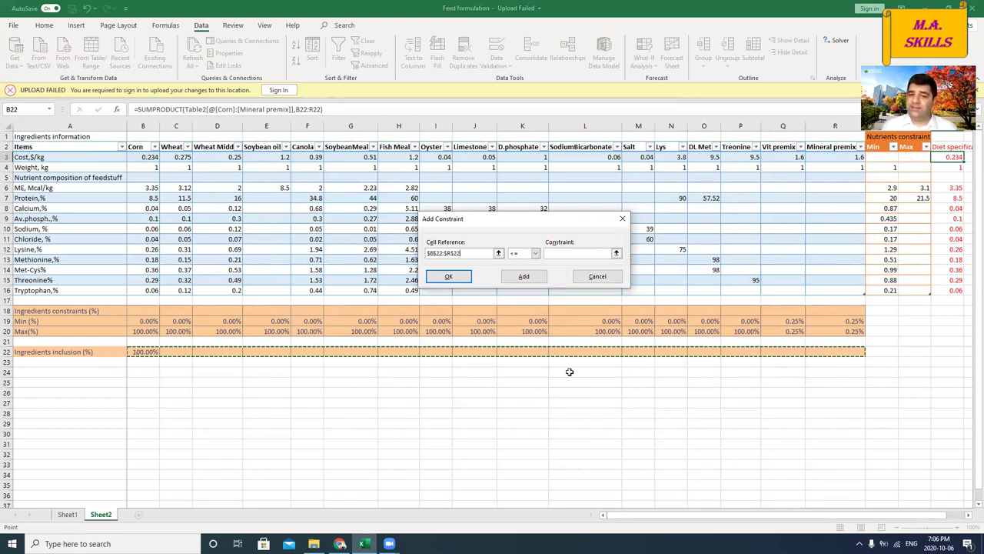
left_click(565, 253)
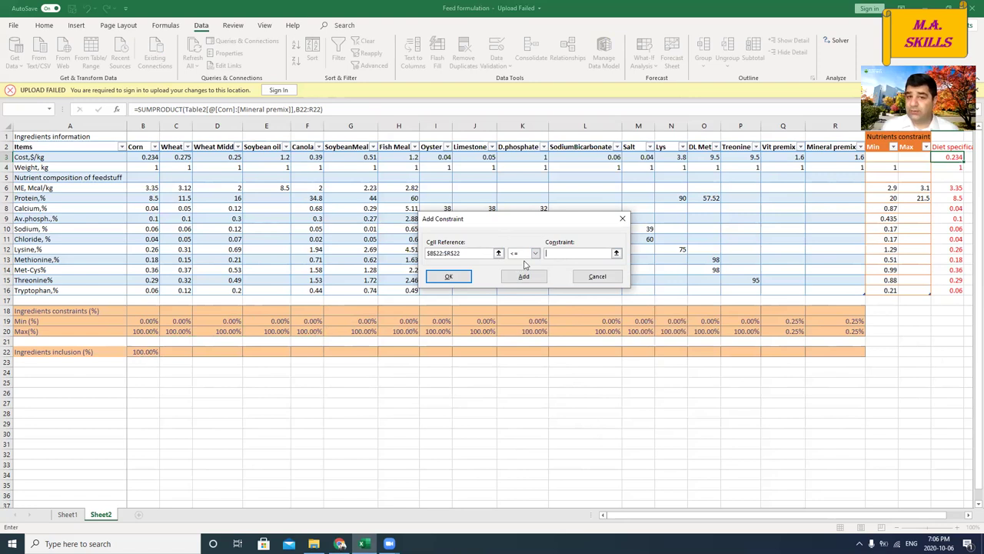
left_click(145, 332)
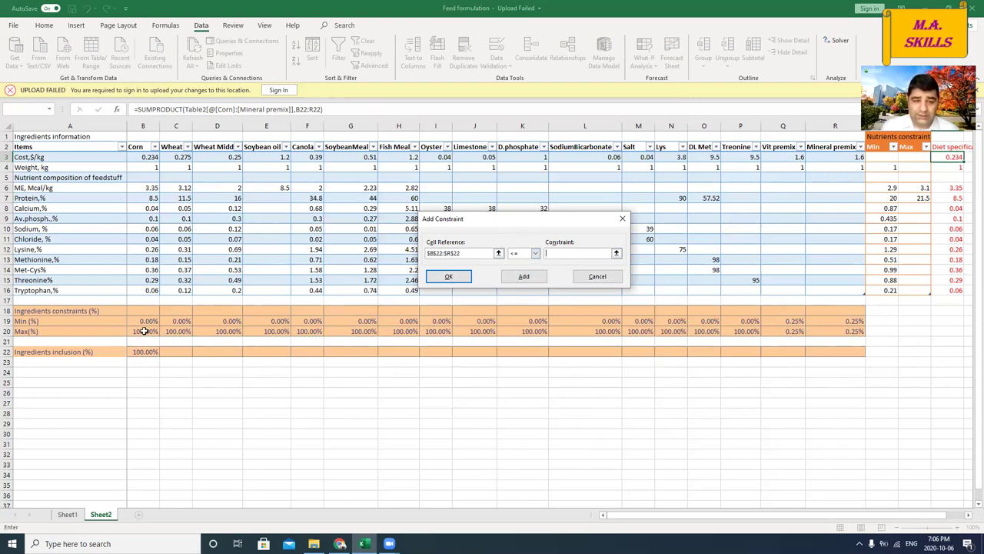
left_click_drag(167, 333, 818, 327)
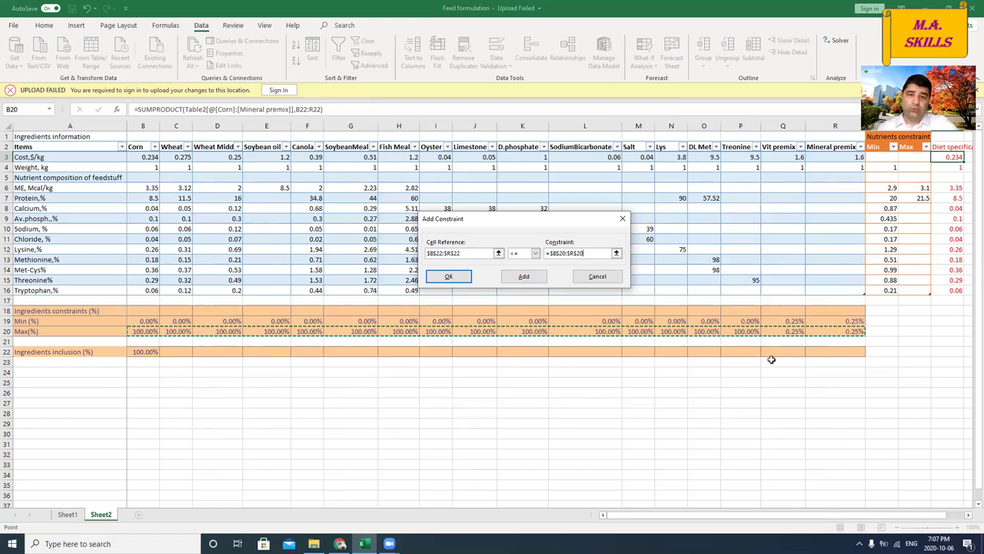
Add the constraint $B$22:$R$22 >= $B$19:$R$19 so inclusions meet the Min row
left_click(529, 278)
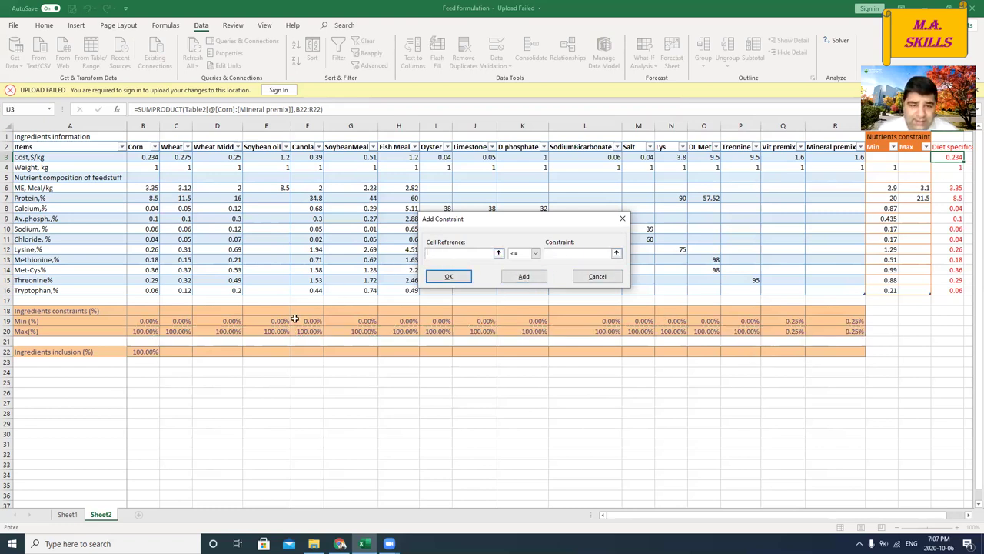
left_click_drag(146, 351, 818, 352)
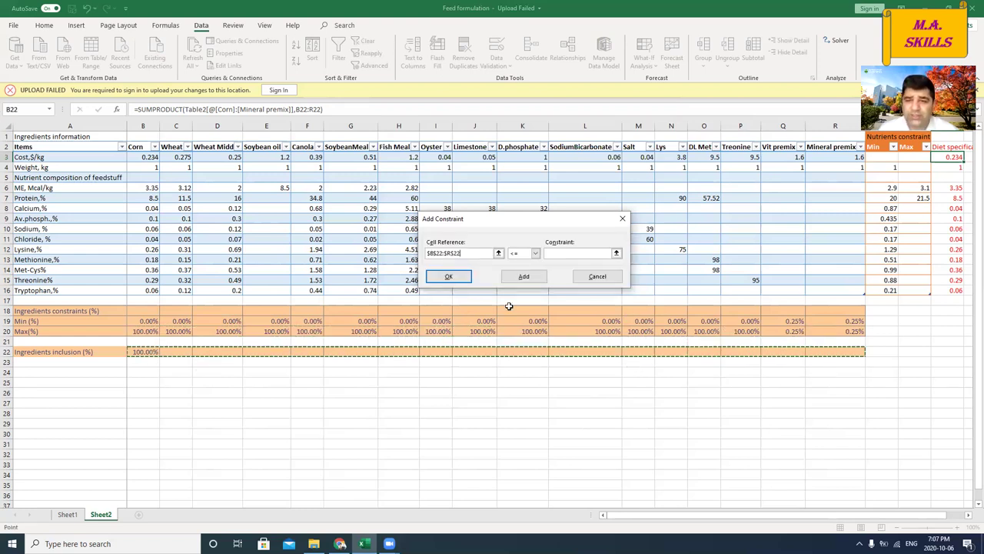
left_click(536, 254)
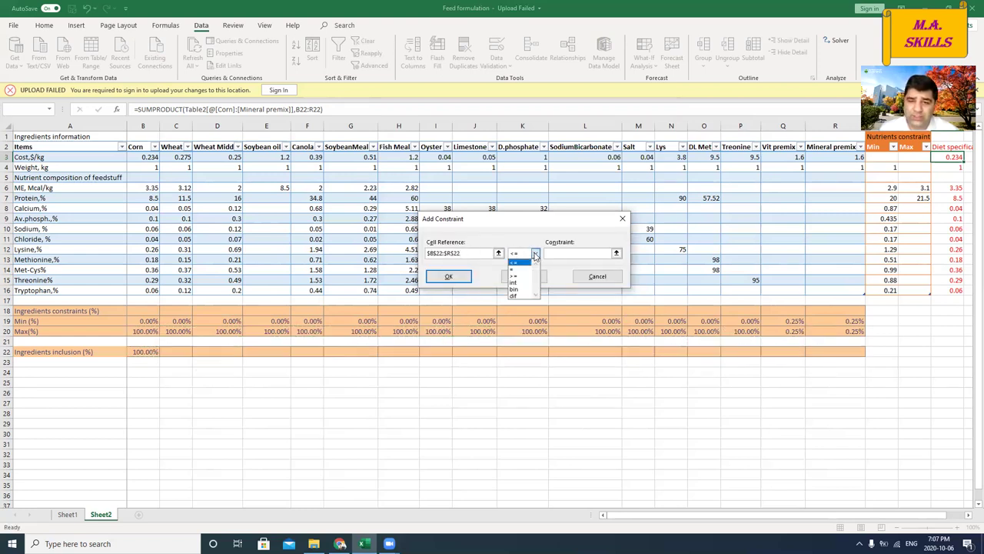
left_click(527, 278)
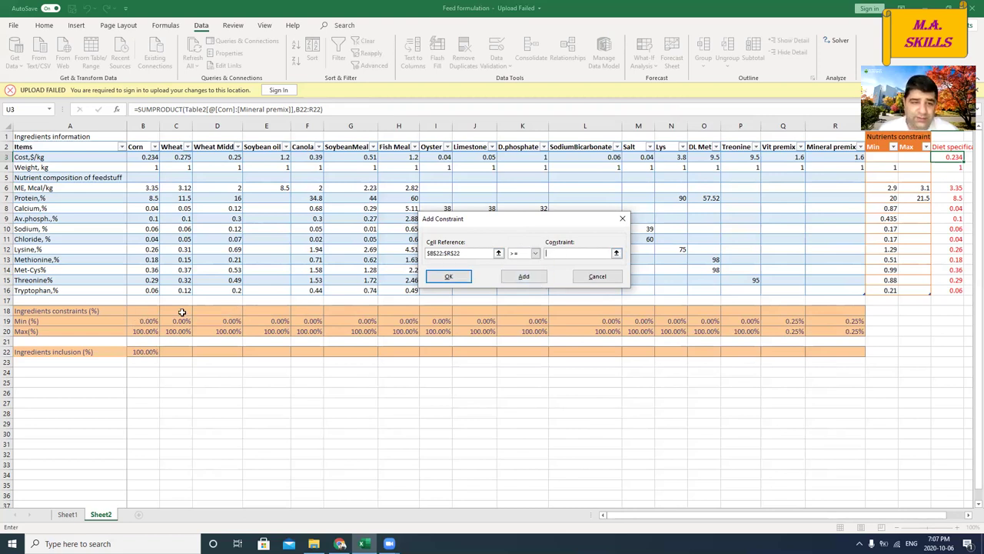
left_click_drag(143, 321, 812, 324)
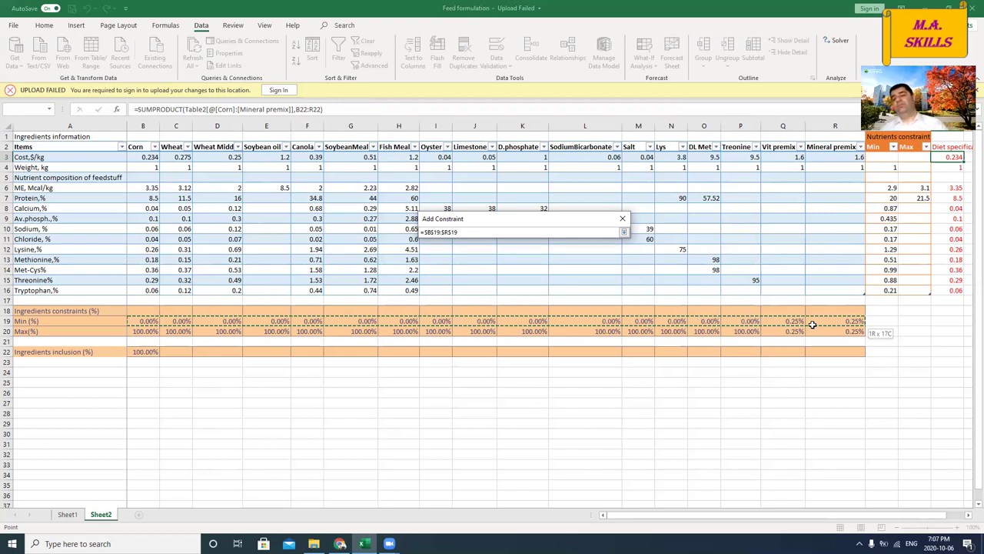
left_click_drag(812, 325, 861, 324)
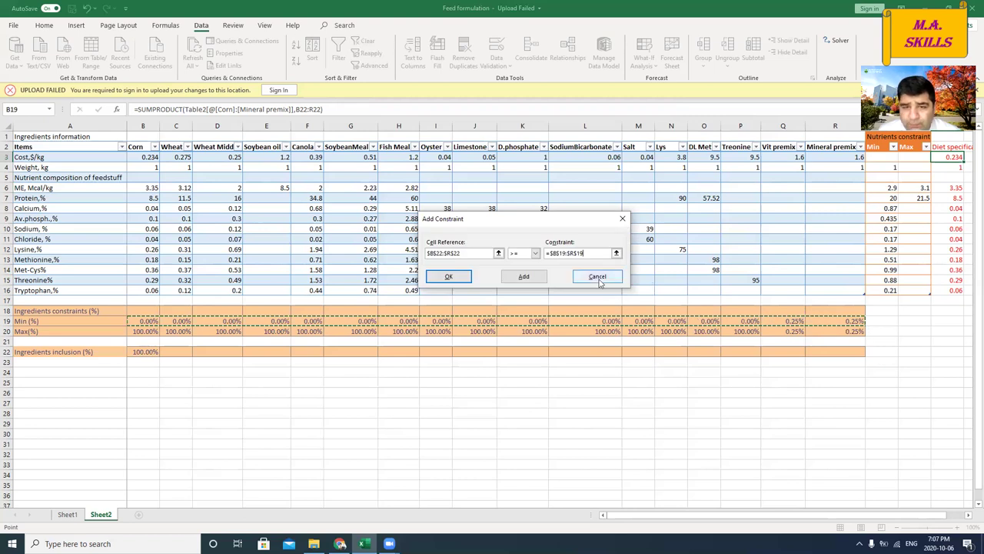
left_click(449, 277)
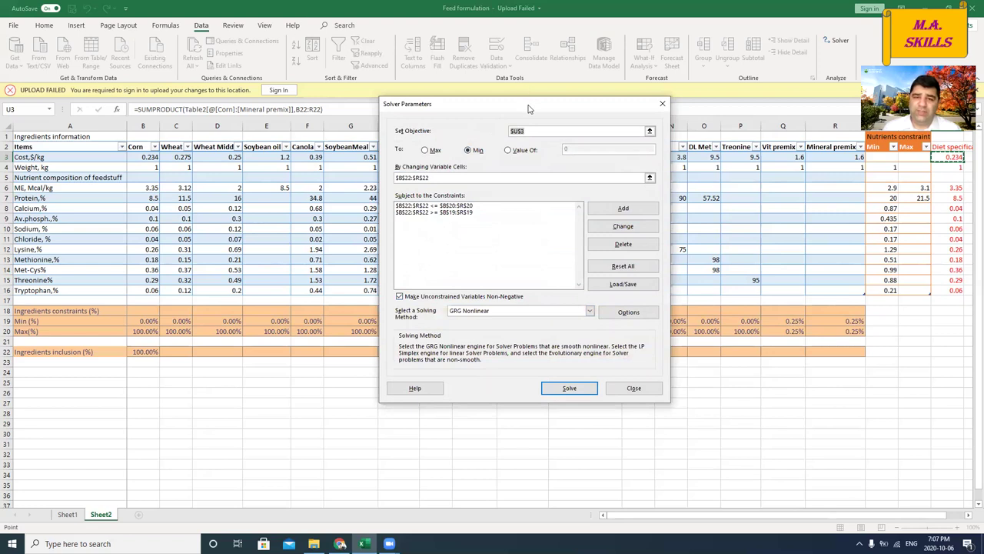
left_click_drag(528, 108, 443, 35)
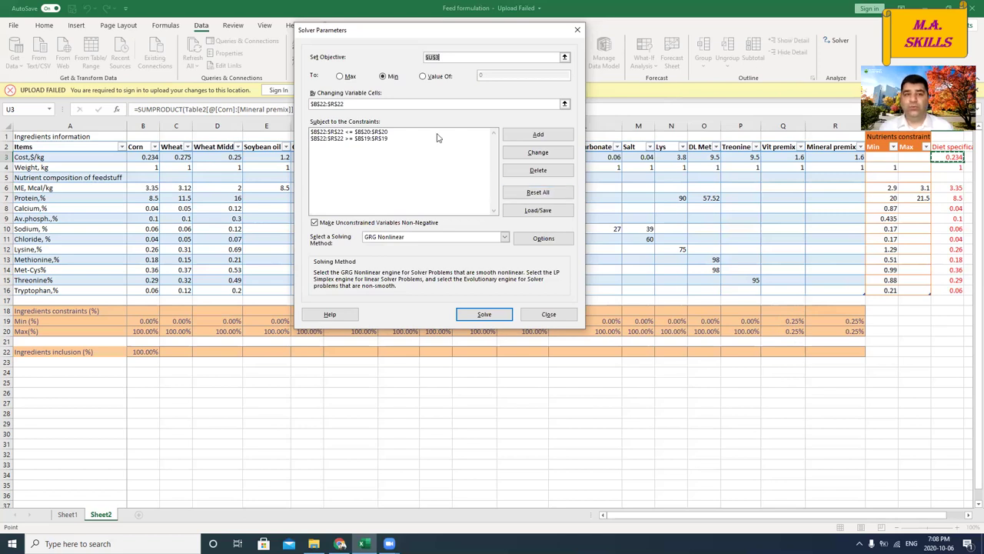
left_click(399, 133)
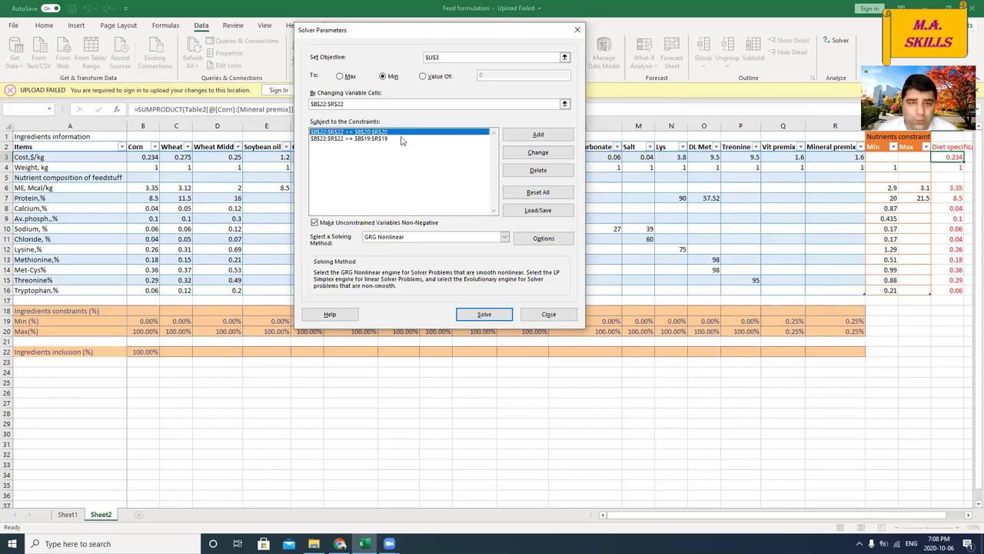
Change the maximum constraint to $B$22:$P$22 <= $B$20:$P$20
left_click(538, 154)
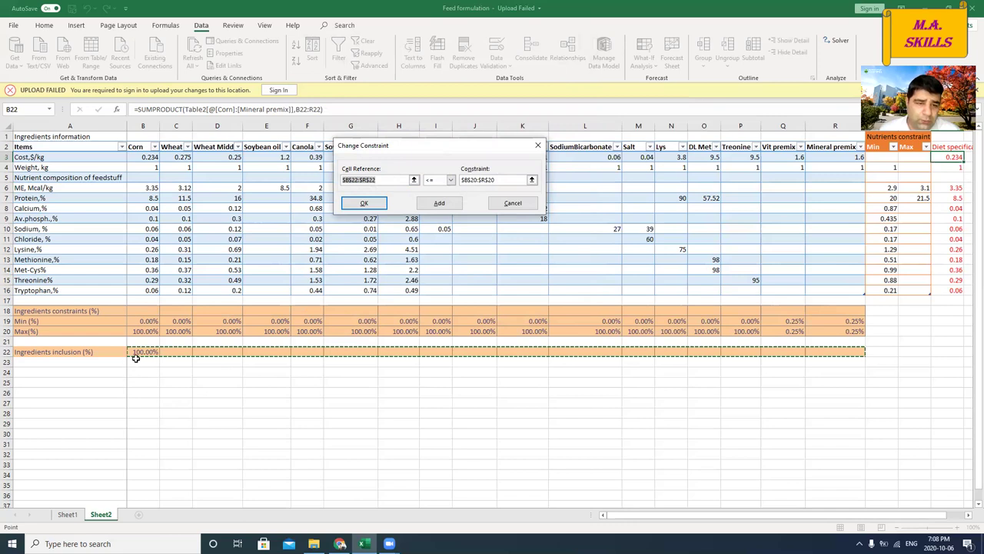
left_click_drag(139, 354, 755, 347)
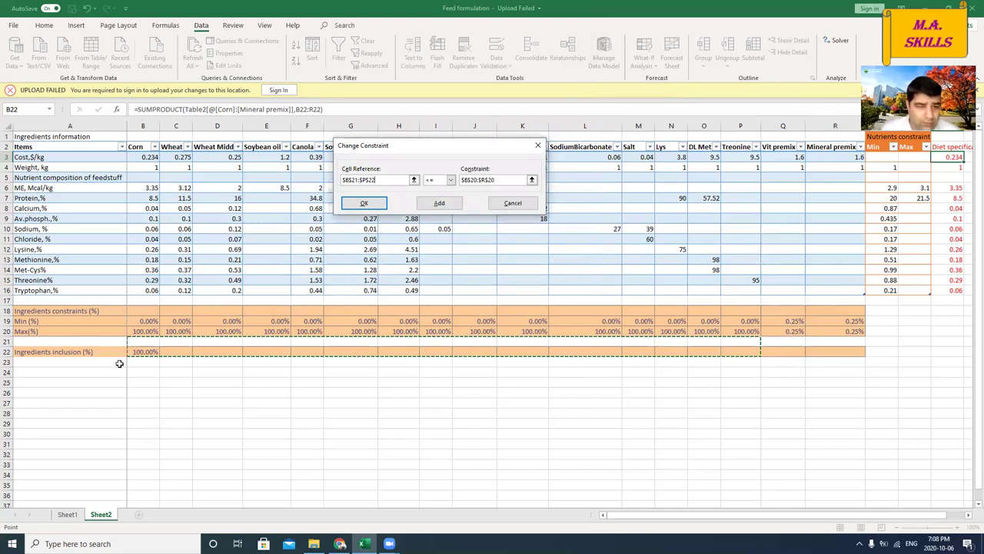
left_click_drag(134, 355, 730, 352)
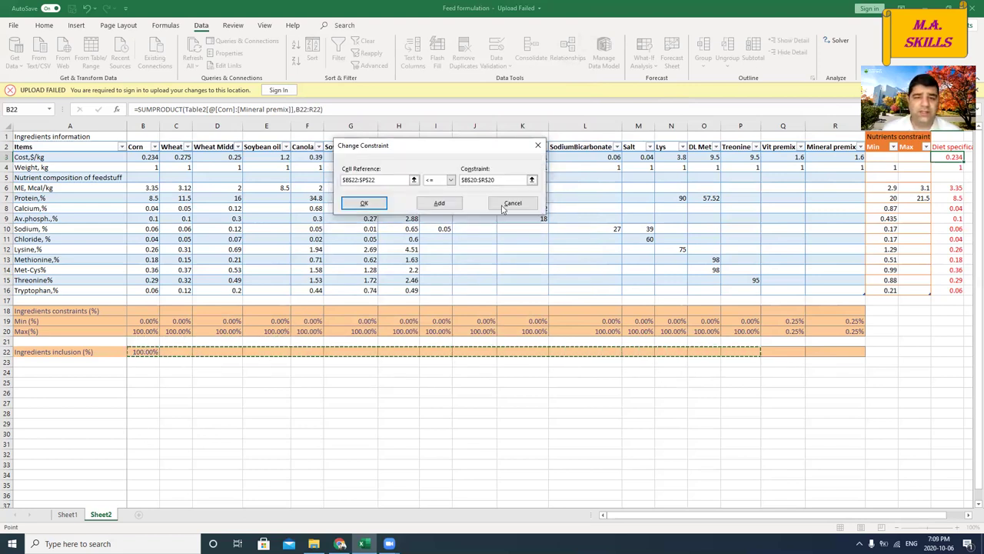
left_click(506, 181)
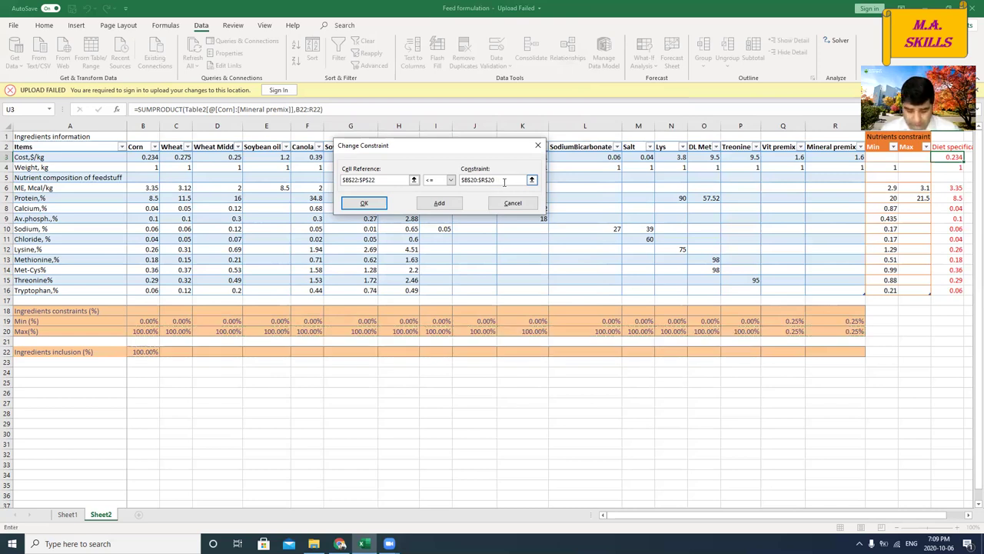
key("BackSpace")
key("BackSpace")
key("BackSpace")
key("BackSpace")
key("BackSpace")
key("BackSpace")
key("BackSpace")
key("BackSpace")
key("BackSpace")
key("BackSpace")
key("BackSpace")
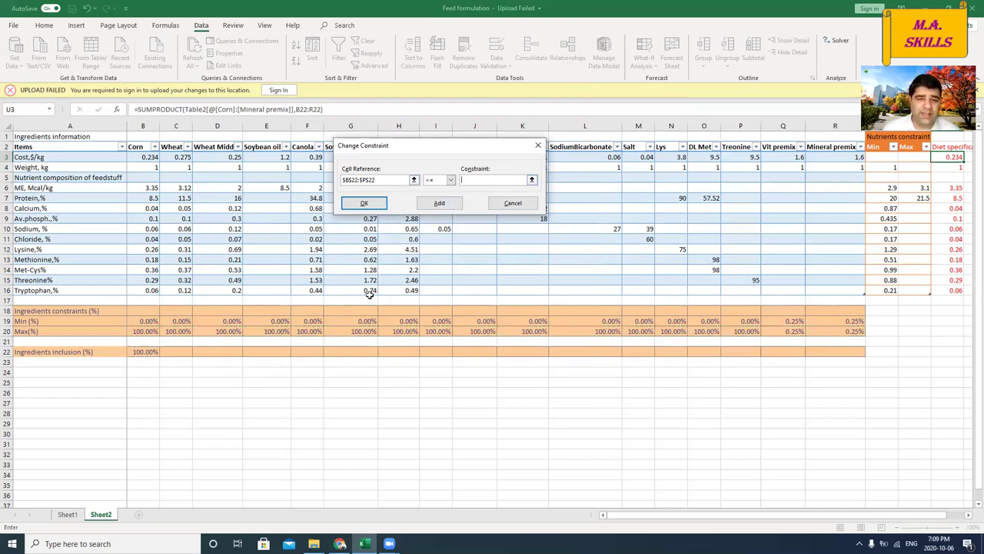
left_click_drag(149, 332, 737, 327)
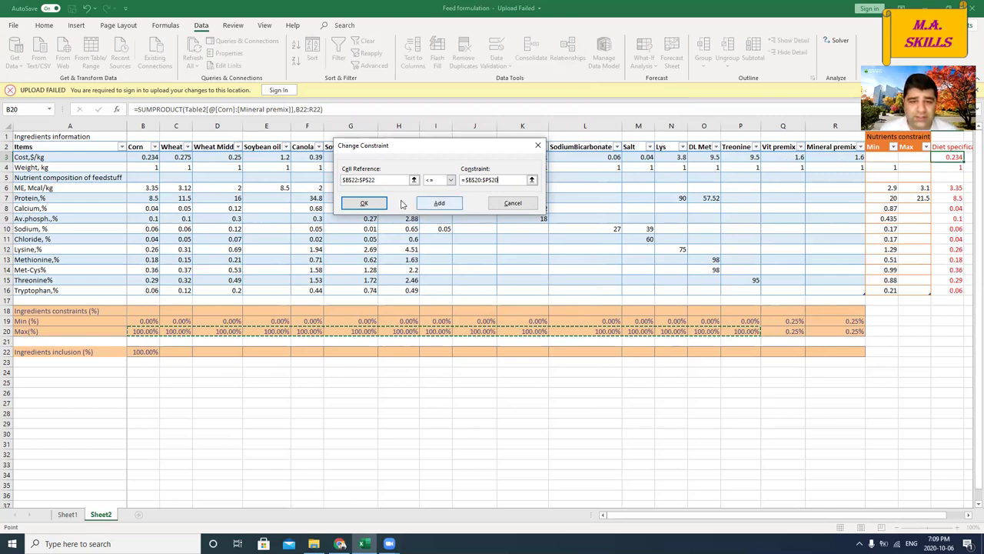
left_click(362, 205)
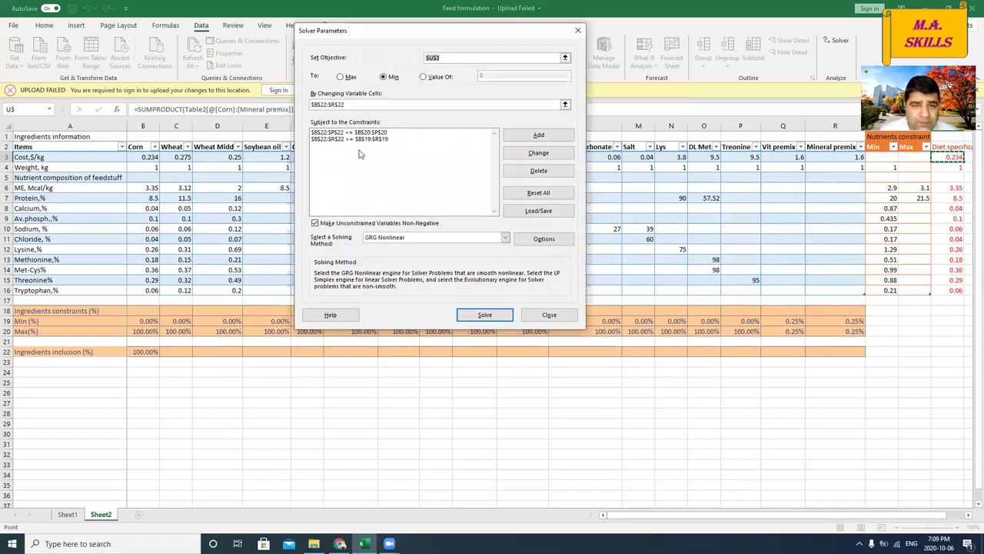
Edit the minimum constraint to read $B$22:$P$22 >= $B$19:$P$19
left_click(362, 139)
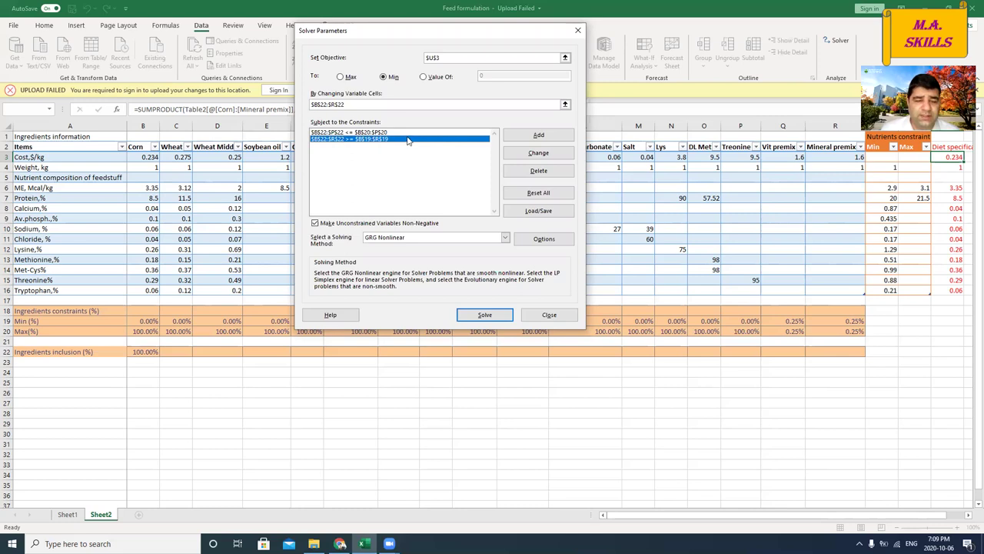
left_click(539, 152)
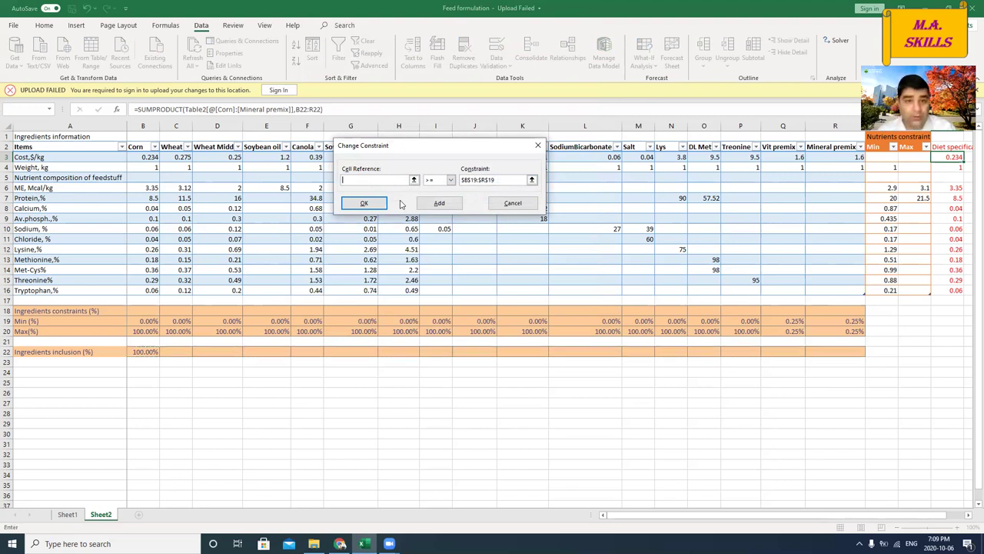
left_click_drag(148, 352, 732, 352)
left_click(516, 179)
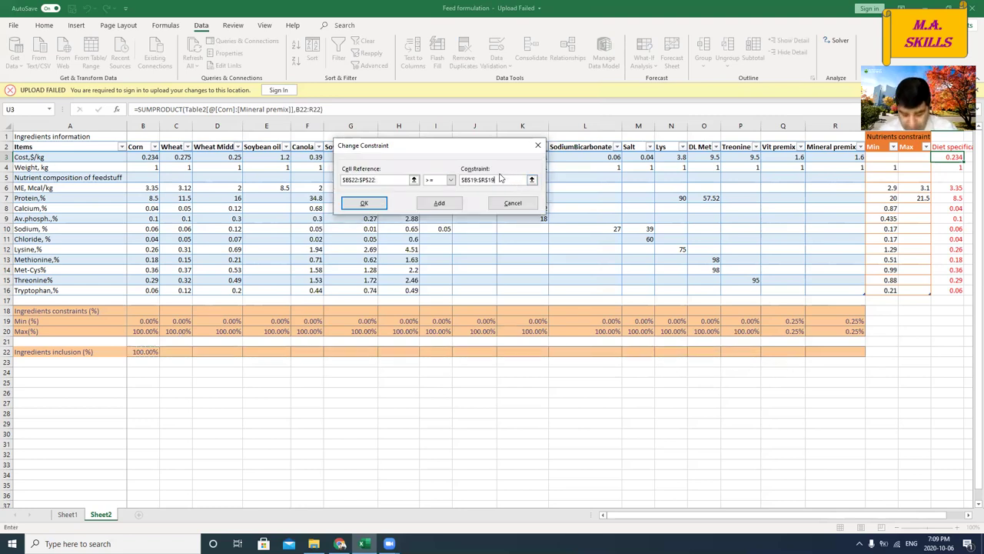
key("BackSpace")
key("BackSpace")
key("BackSpace")
key("BackSpace")
key("BackSpace")
key("BackSpace")
key("BackSpace")
key("BackSpace")
key("BackSpace")
key("BackSpace")
key("BackSpace")
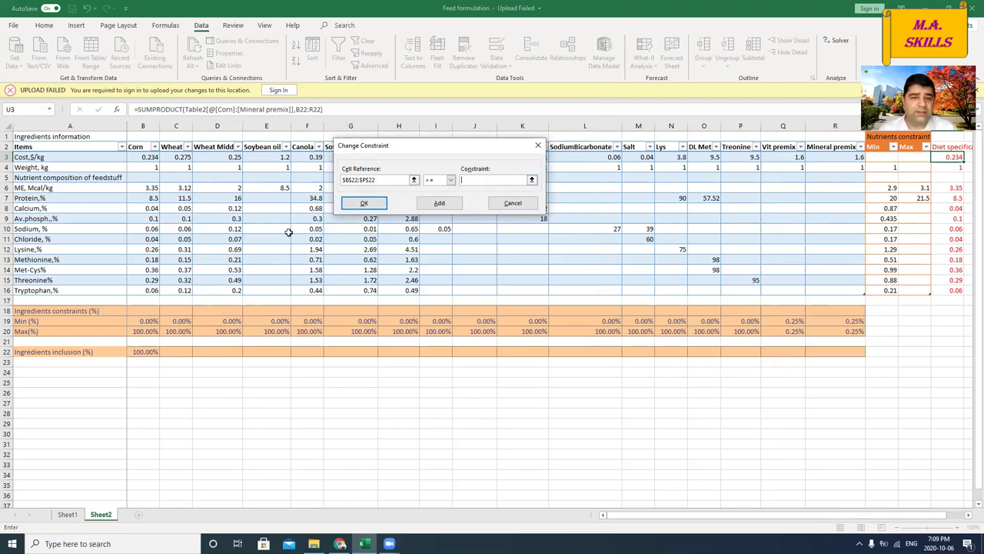
left_click_drag(137, 322, 738, 324)
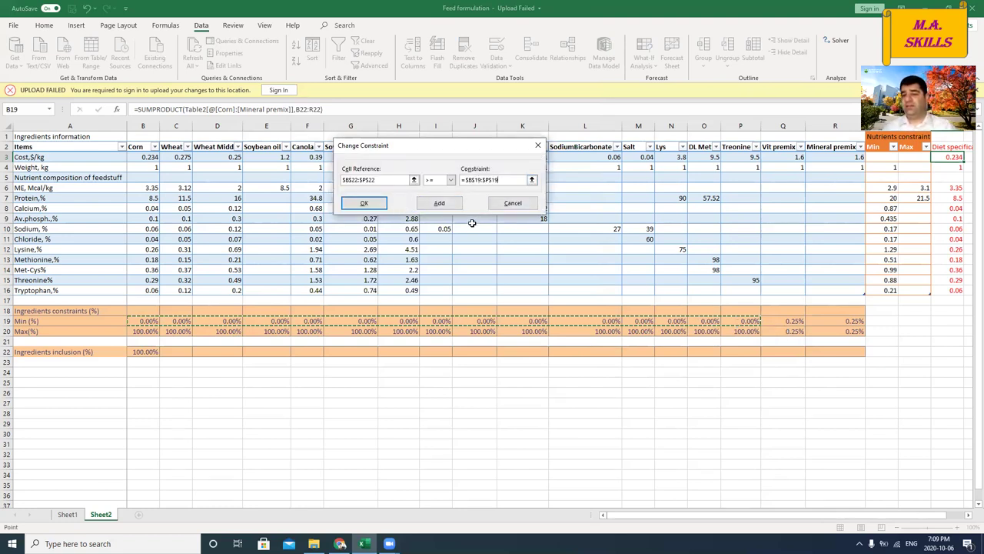
Accept the revised minimum constraint and add $Q$22 = $Q$20 for Vit premix
left_click(429, 205)
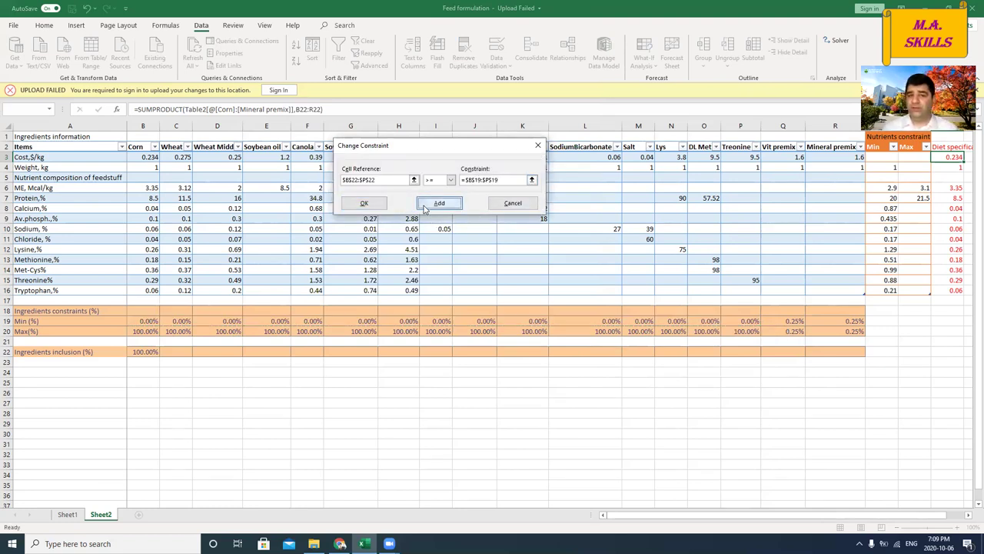
left_click(785, 351)
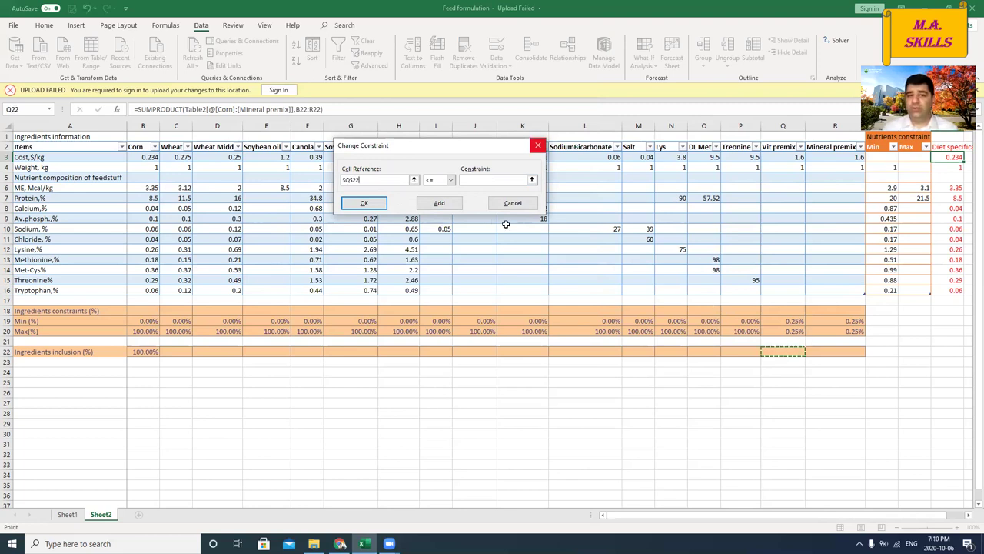
left_click(451, 180)
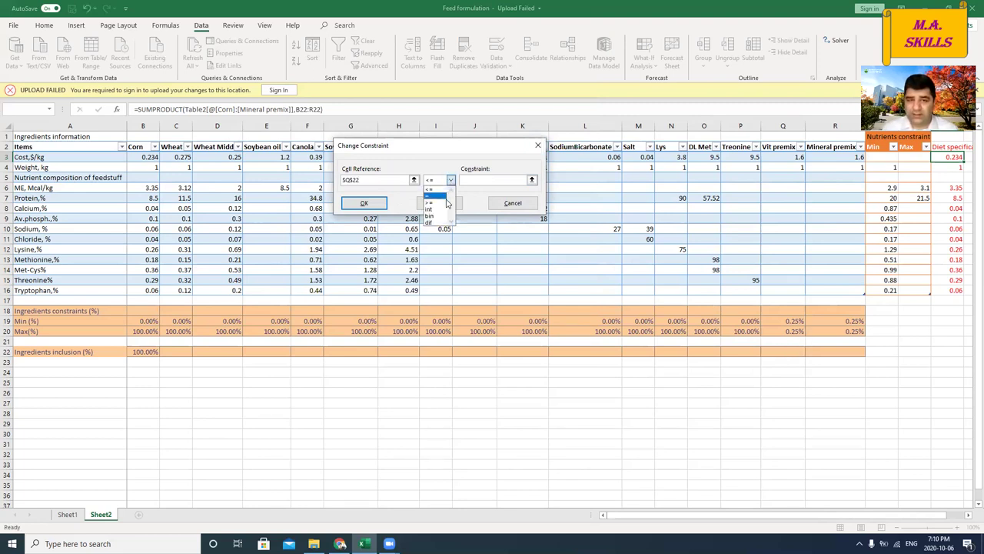
left_click(432, 195)
left_click(783, 331)
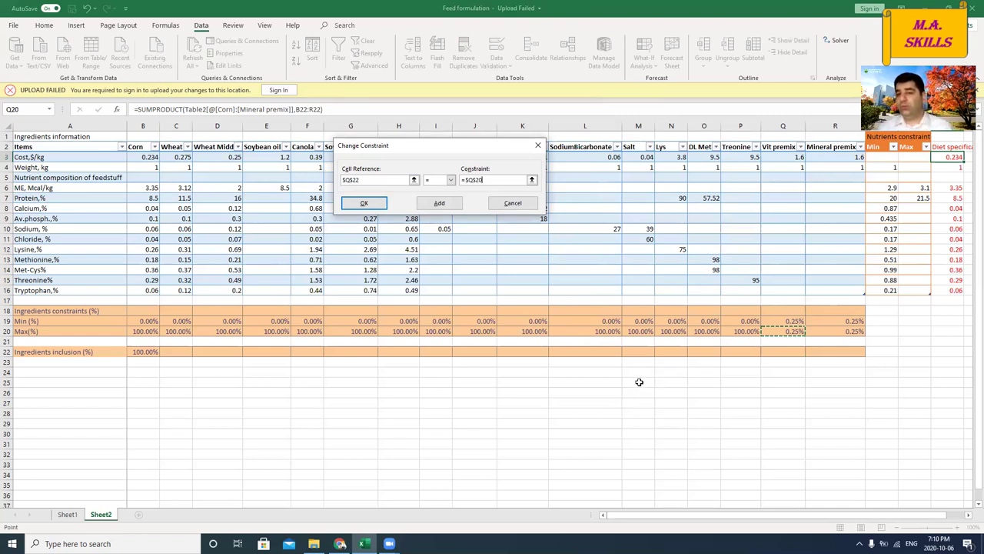
left_click(439, 203)
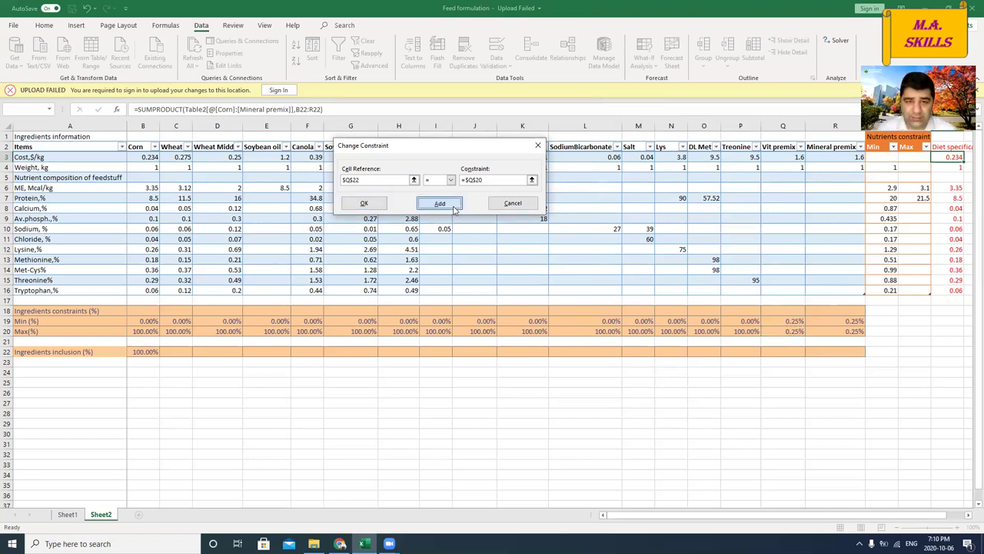
Add the constraint $R$22 = $R$20 fixing the Mineral premix inclusion
left_click(850, 349)
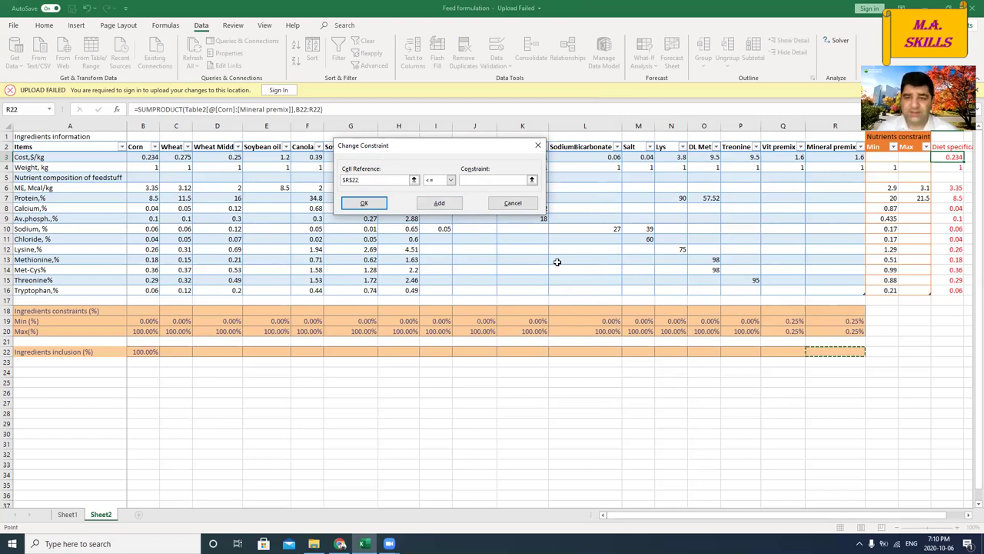
left_click(450, 180)
left_click(444, 197)
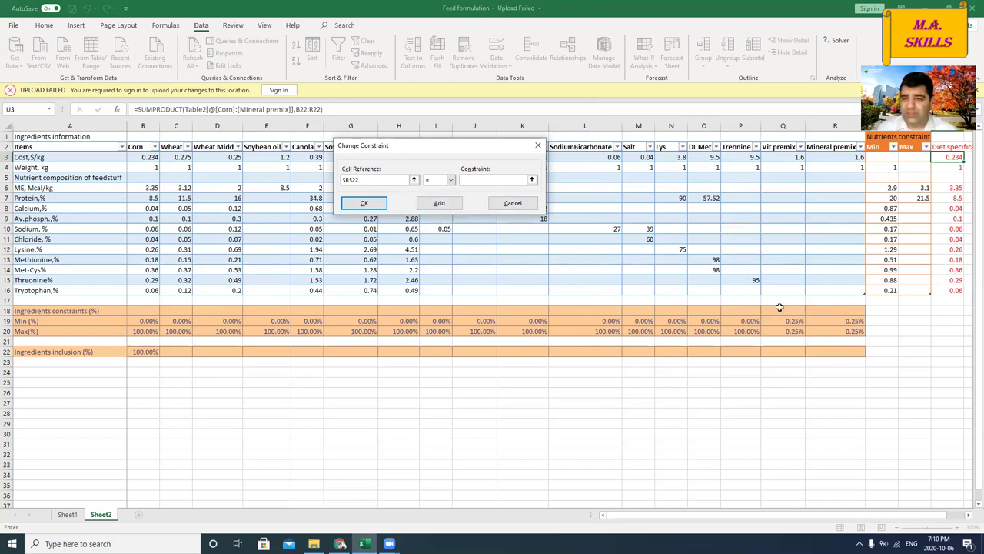
left_click(833, 331)
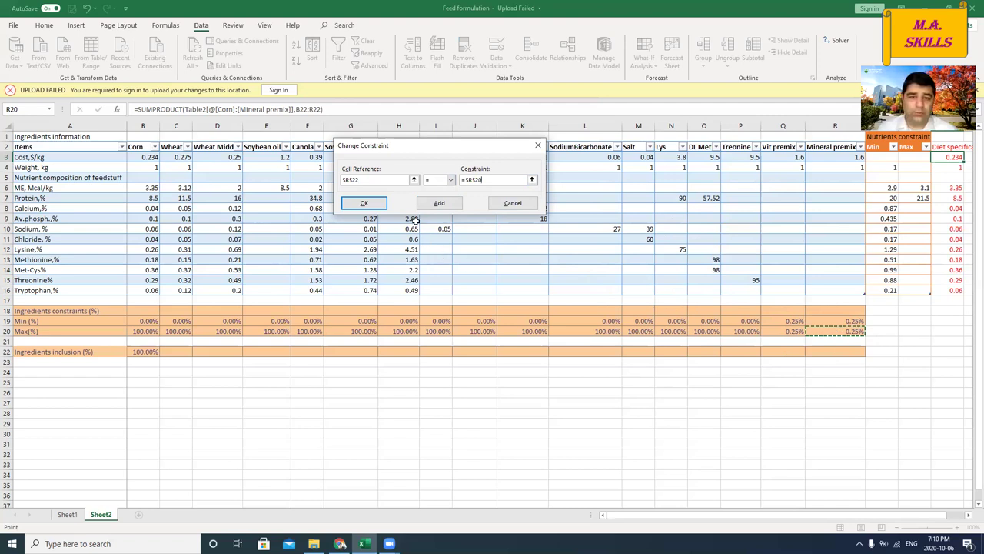
left_click(437, 203)
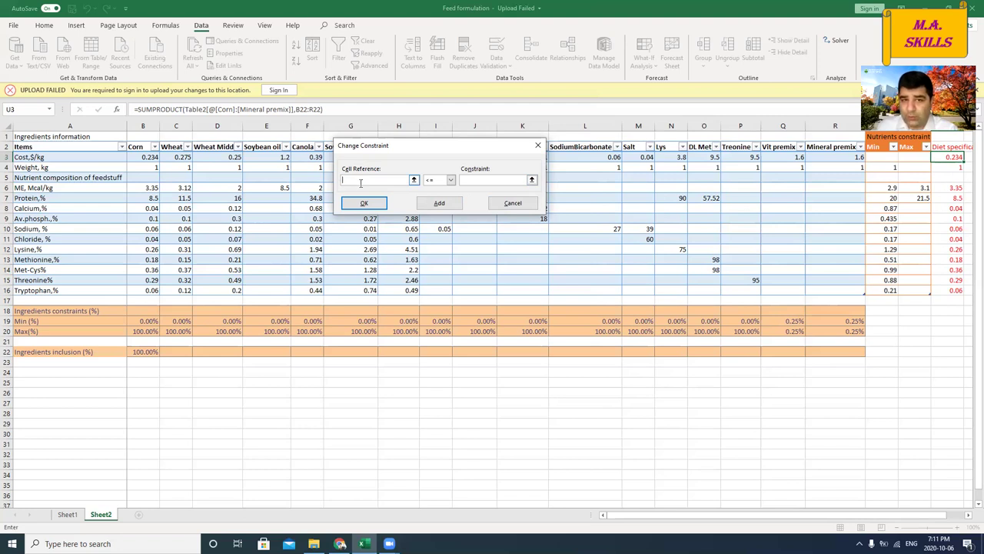
Add the constraint $U$4 = $S$4 so total diet weight equals 1
left_click(943, 169)
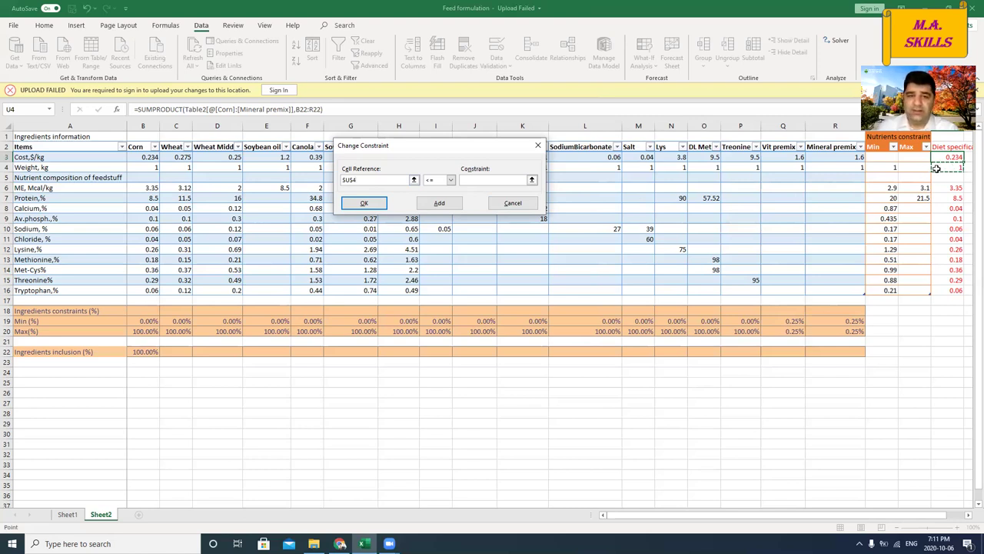
left_click(450, 180)
left_click(435, 196)
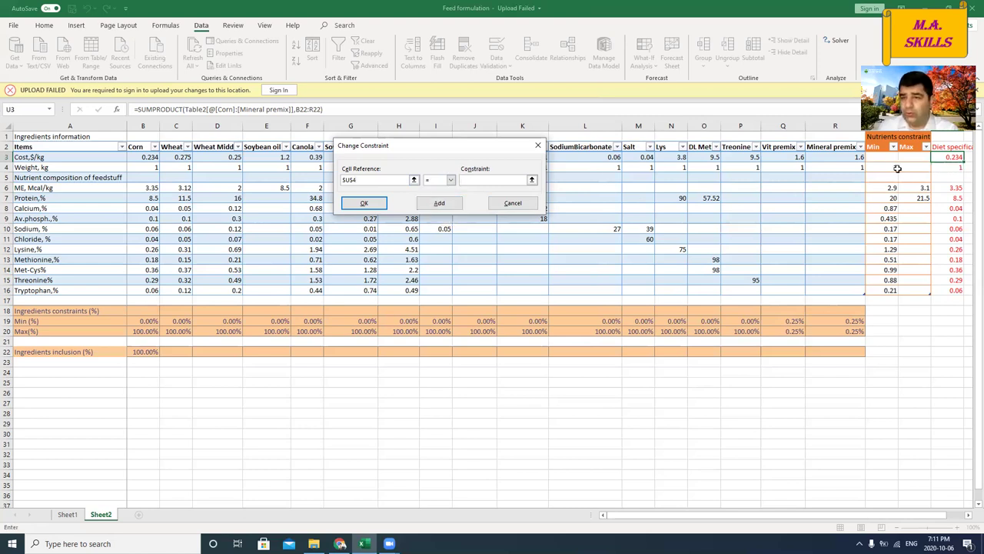
left_click(879, 168)
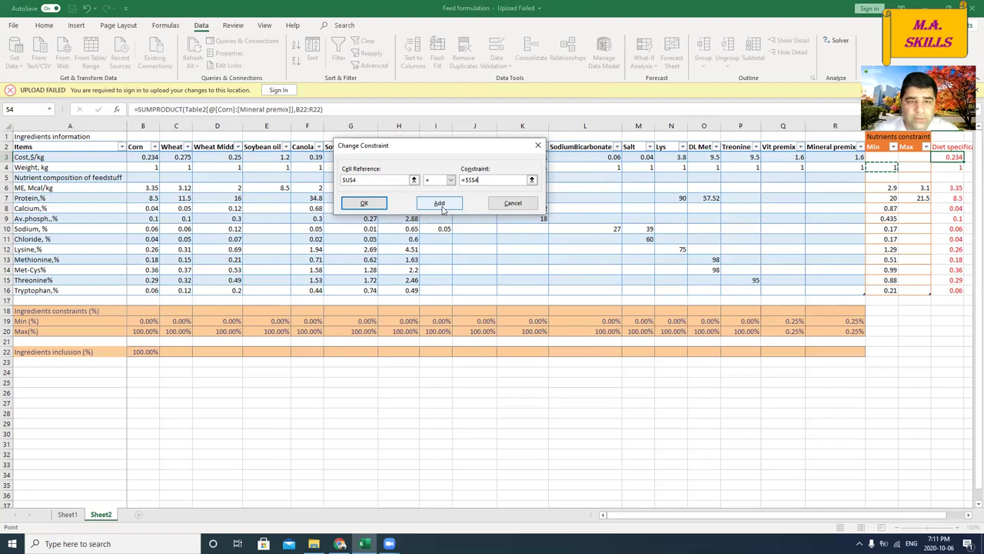
left_click(442, 208)
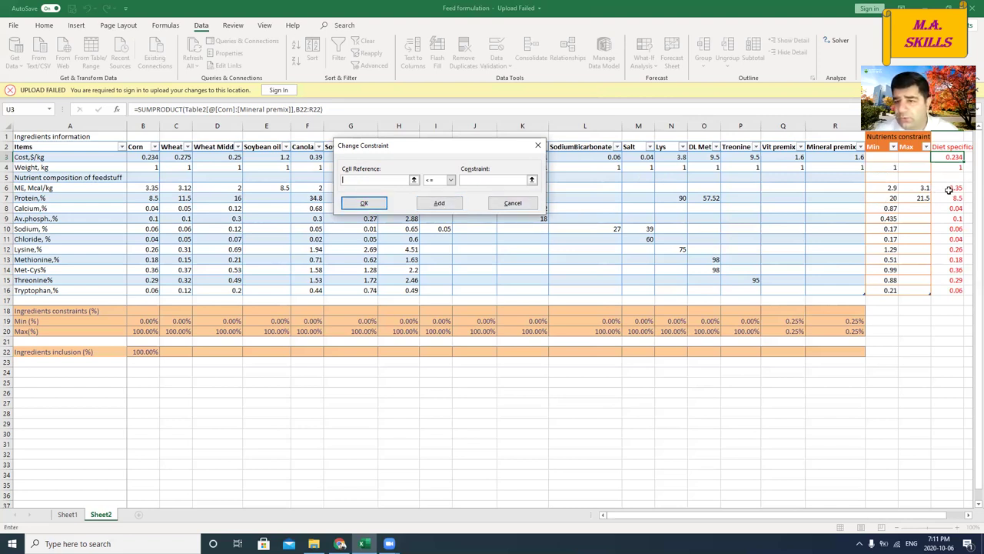
Add the nutrient minimum constraint $U$6:$U$16 >= $S$6:$S$16
left_click_drag(951, 188, 950, 290)
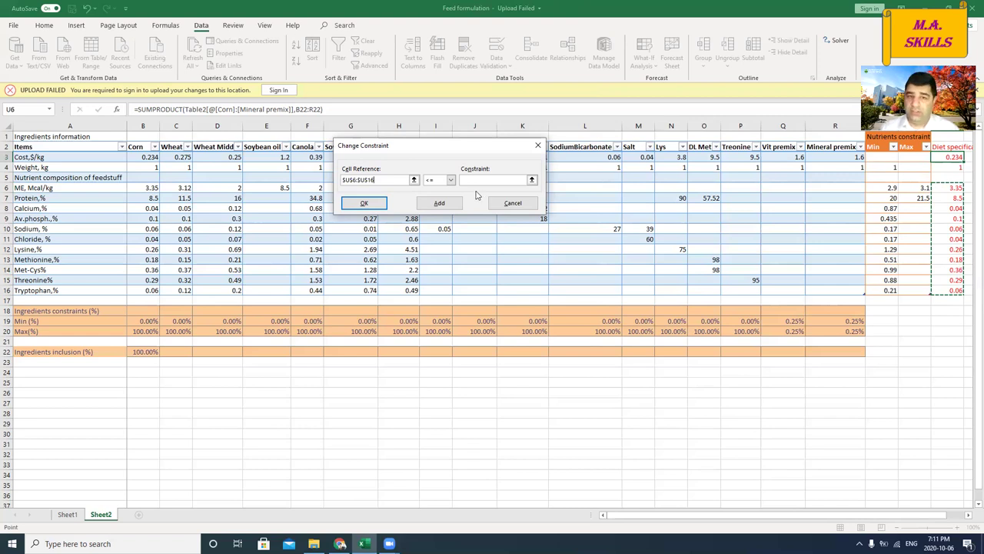
left_click(451, 180)
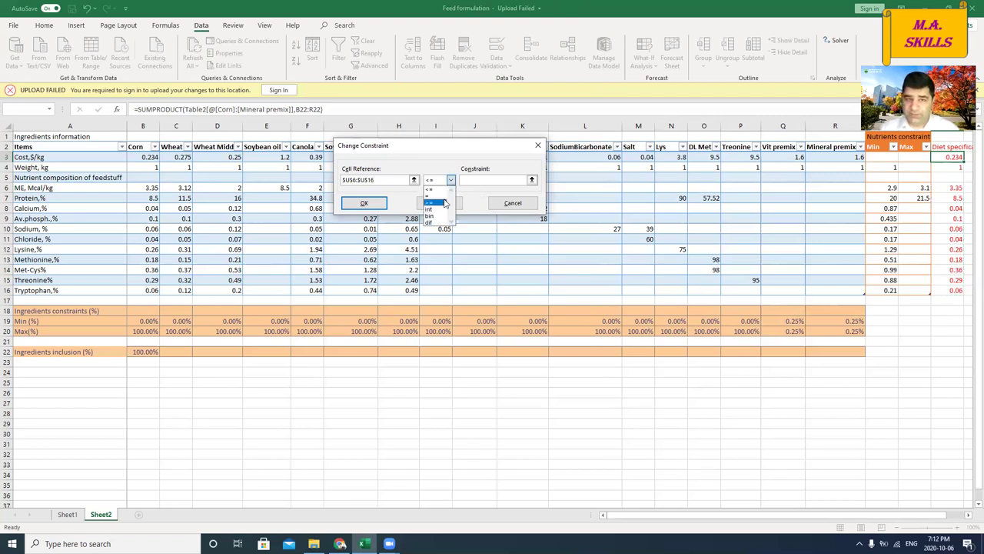
left_click(437, 203)
left_click(474, 180)
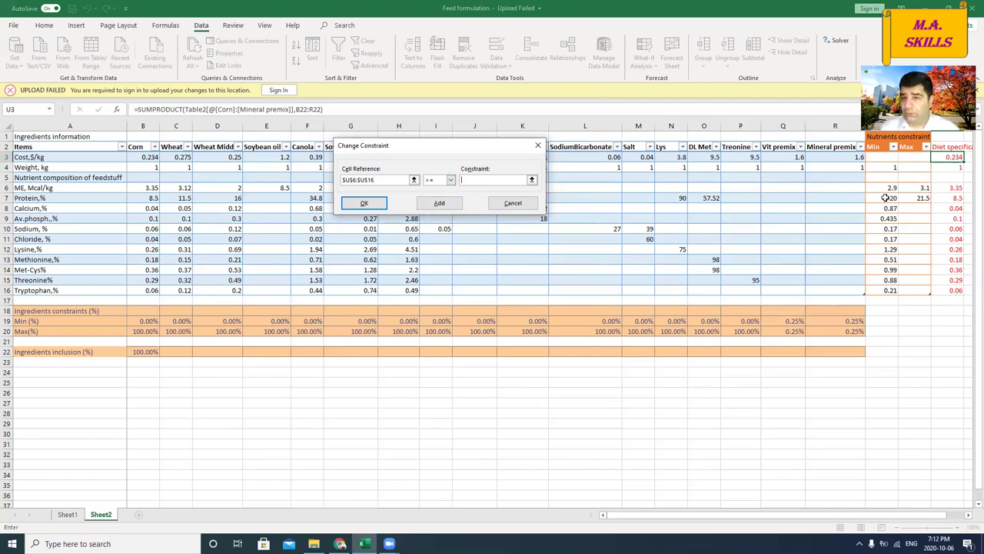
left_click_drag(884, 188, 889, 294)
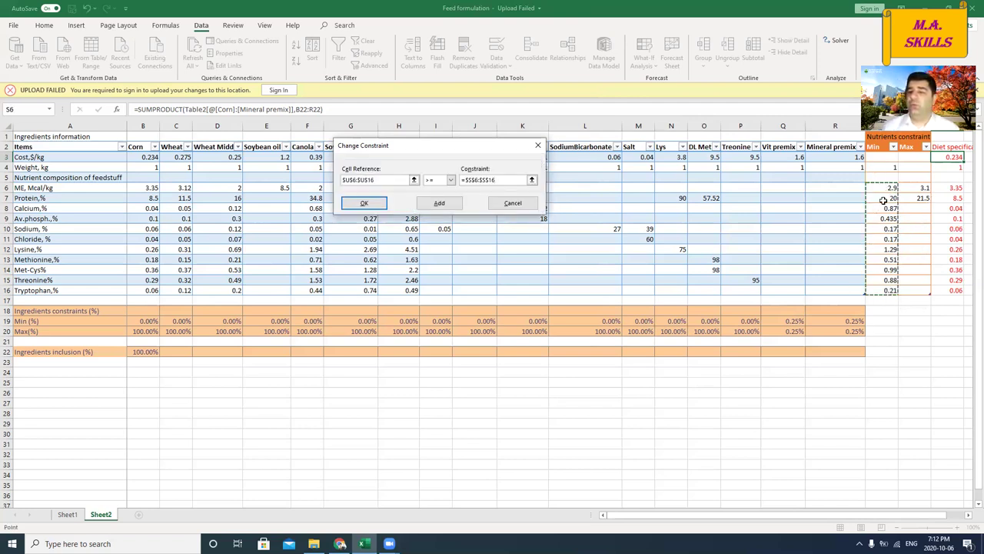
left_click(425, 210)
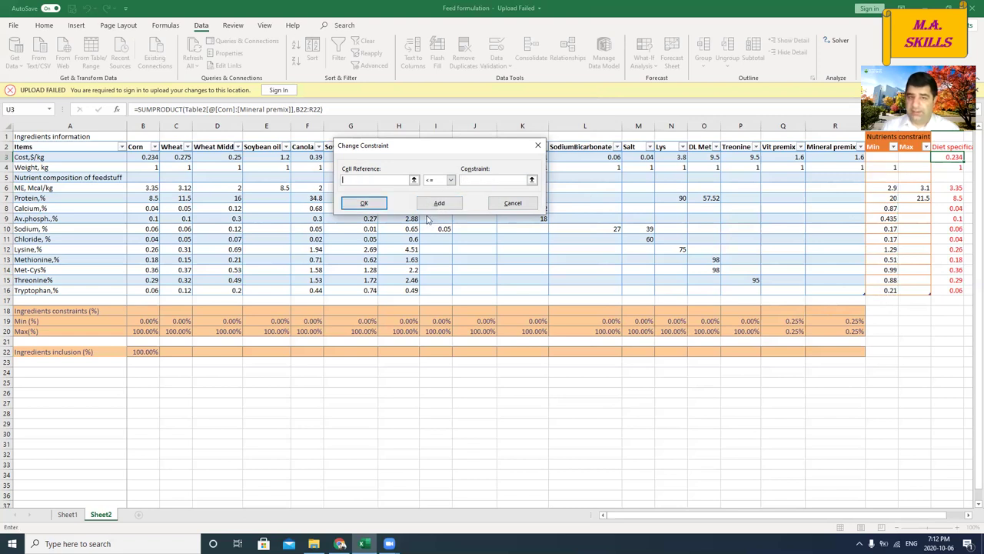
Add the maximum constraint $U$6:$U$7 <= $T$6:$T$7 and confirm it
left_click_drag(951, 188, 950, 201)
left_click(464, 179)
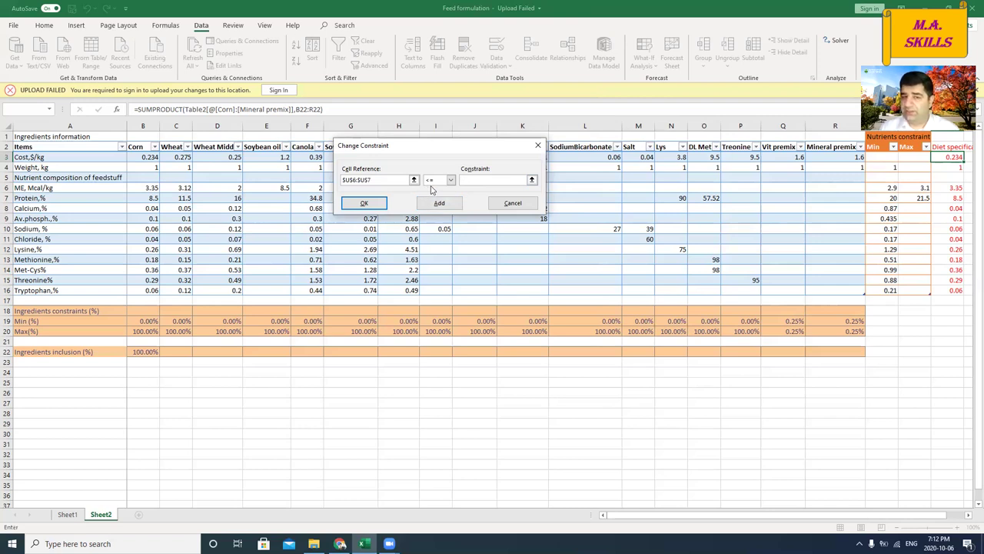
left_click_drag(923, 187, 925, 198)
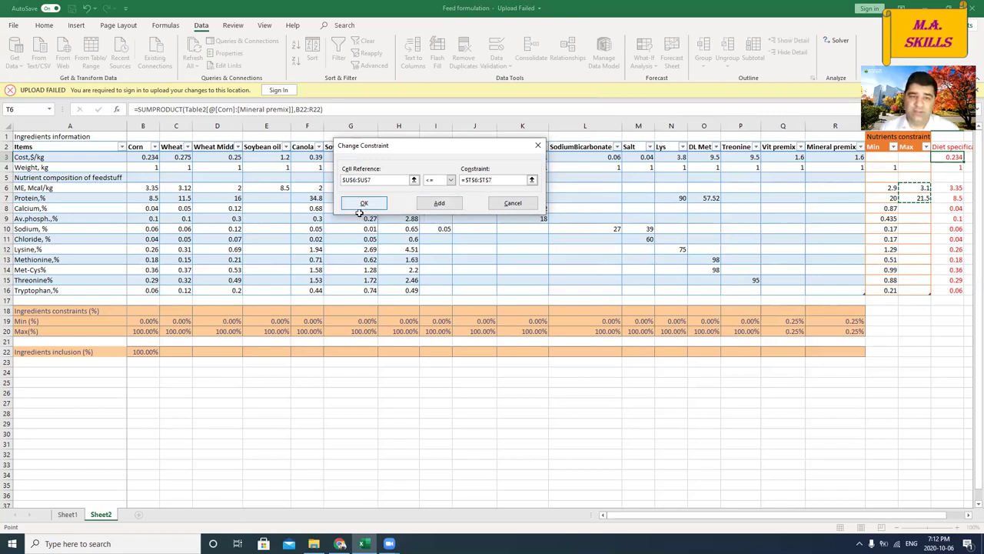
left_click(359, 207)
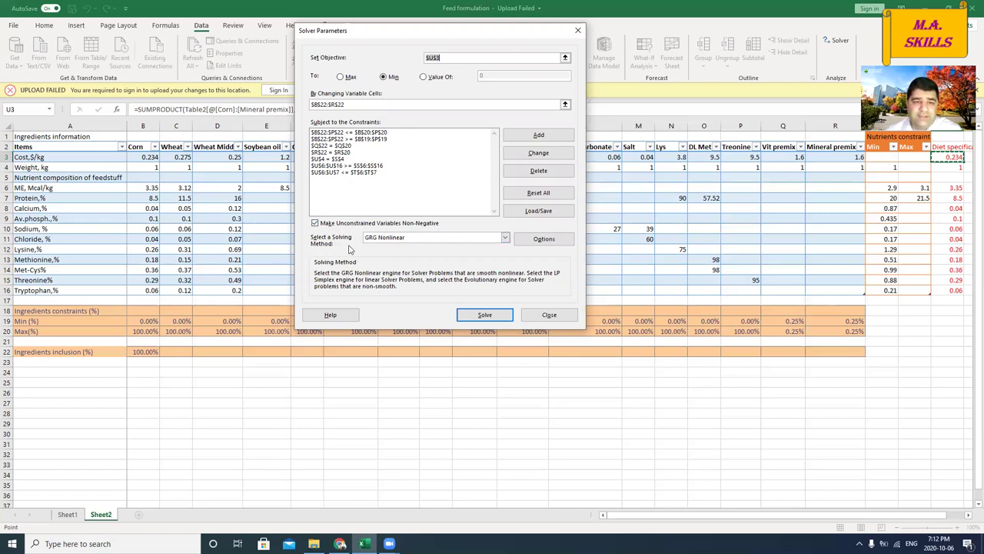
Set the solving method to Simplex LP and run Solver
left_click(497, 240)
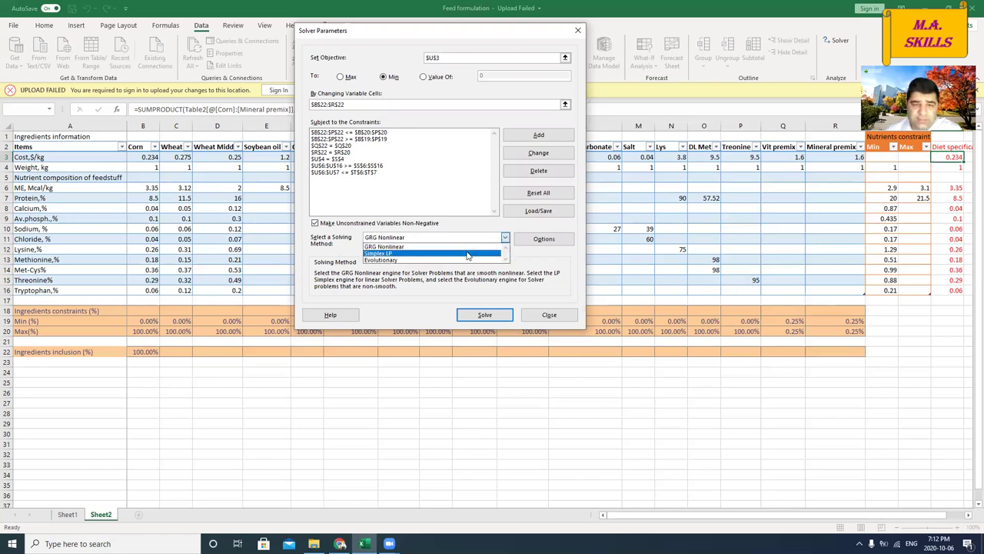
left_click(467, 256)
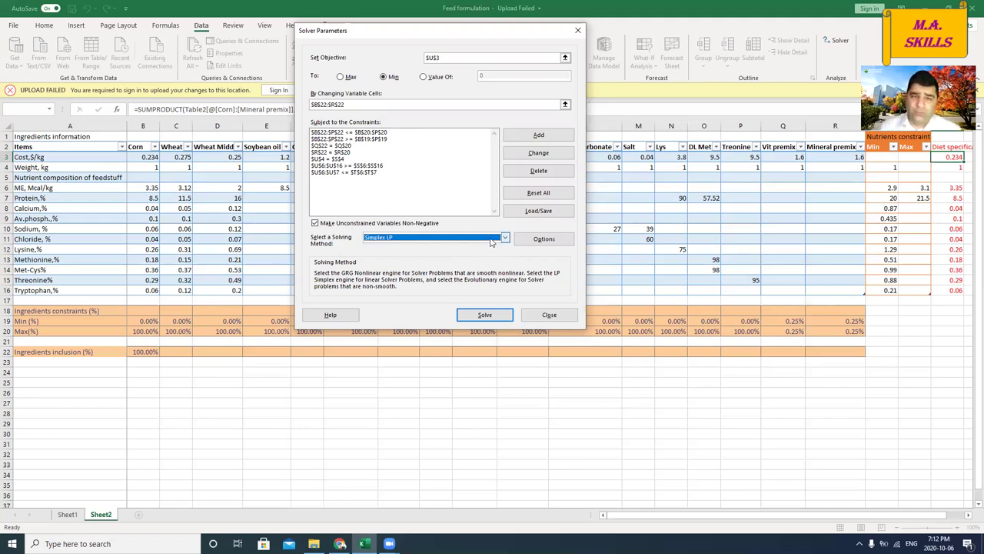
left_click(478, 243)
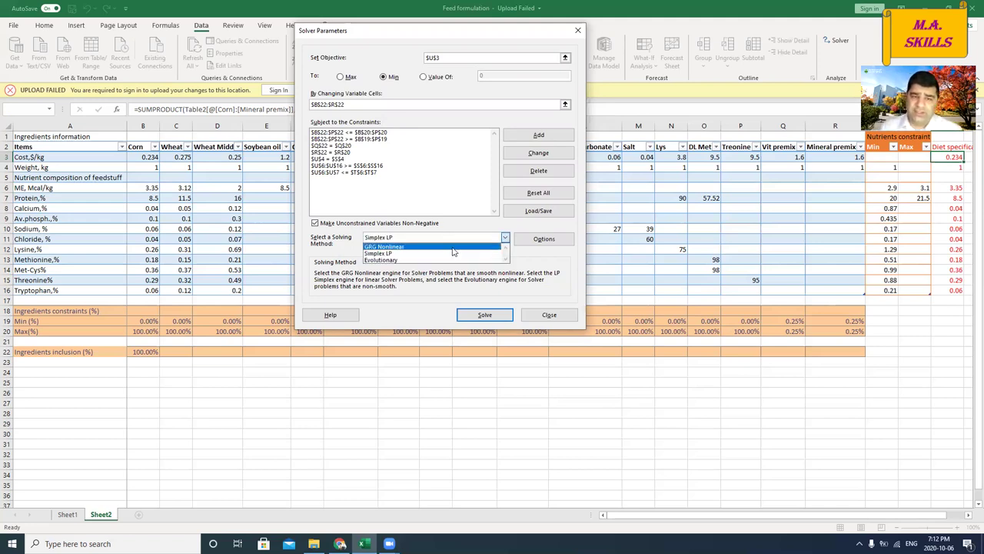
left_click(454, 254)
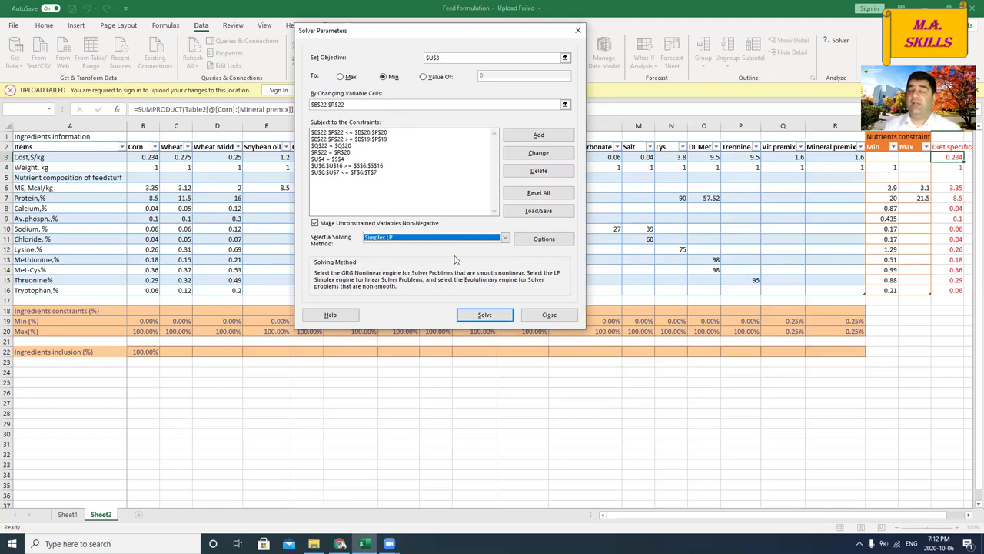
left_click(484, 315)
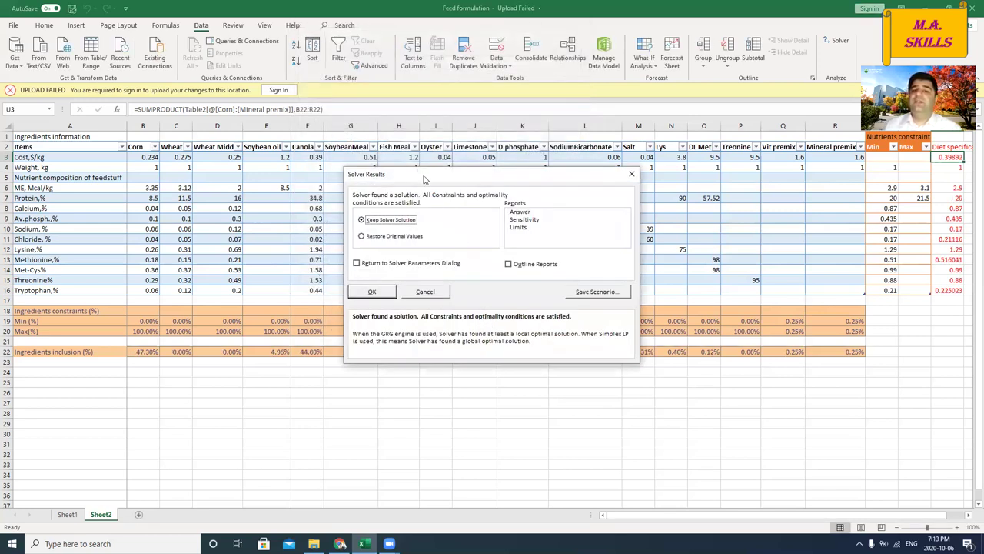
Move the Solver Results window aside to view the 47.30% corn, 44.69% canola solution
left_click_drag(424, 175, 464, 204)
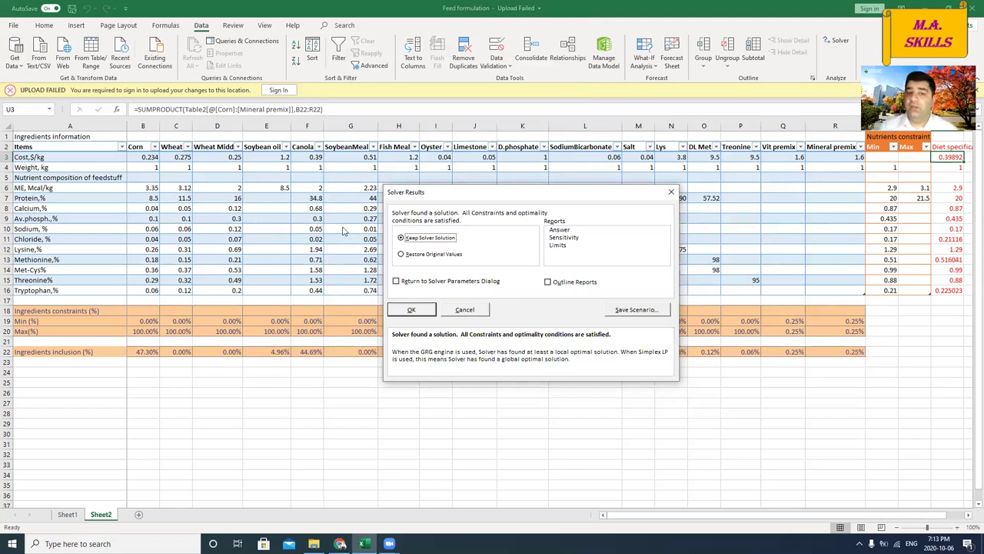
left_click(421, 308)
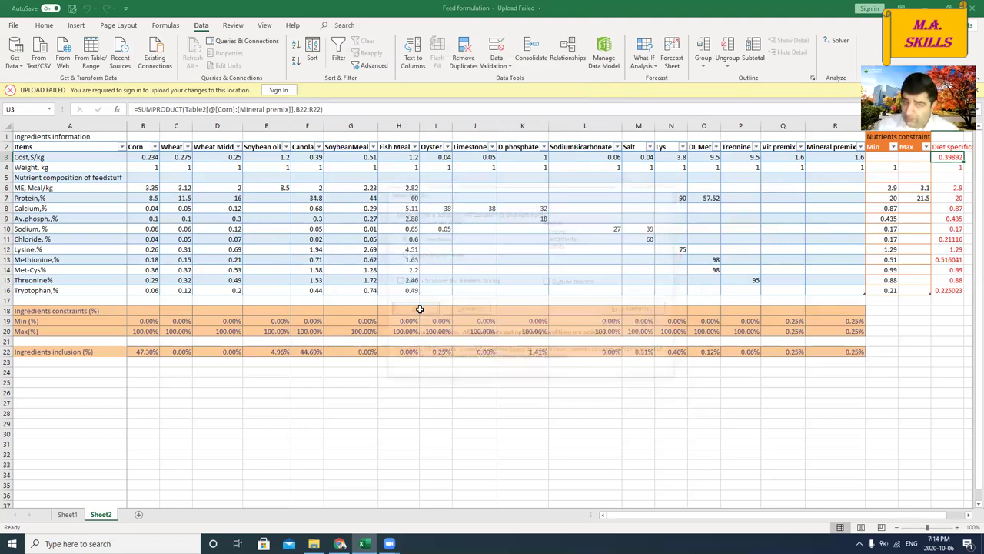
left_click_drag(142, 352, 835, 351)
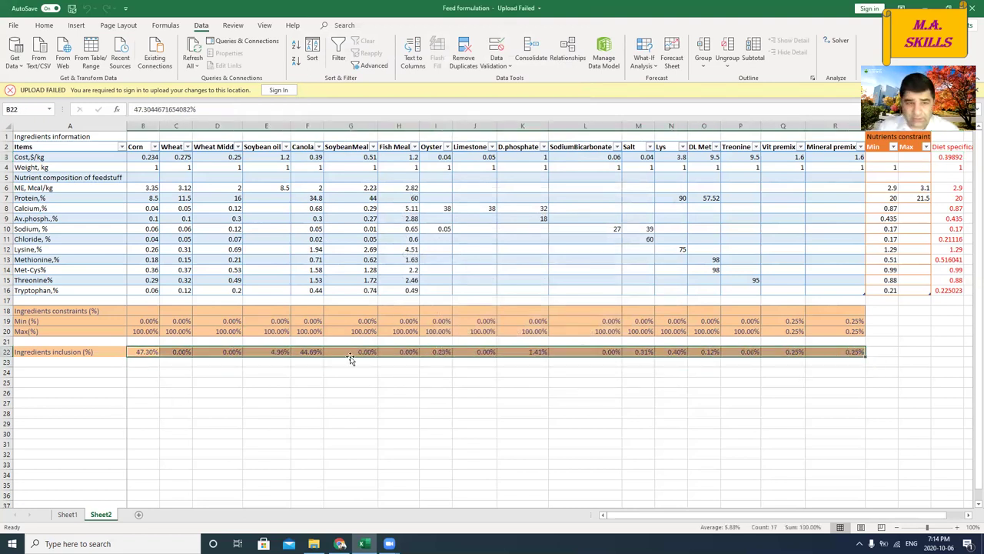
left_click(262, 351)
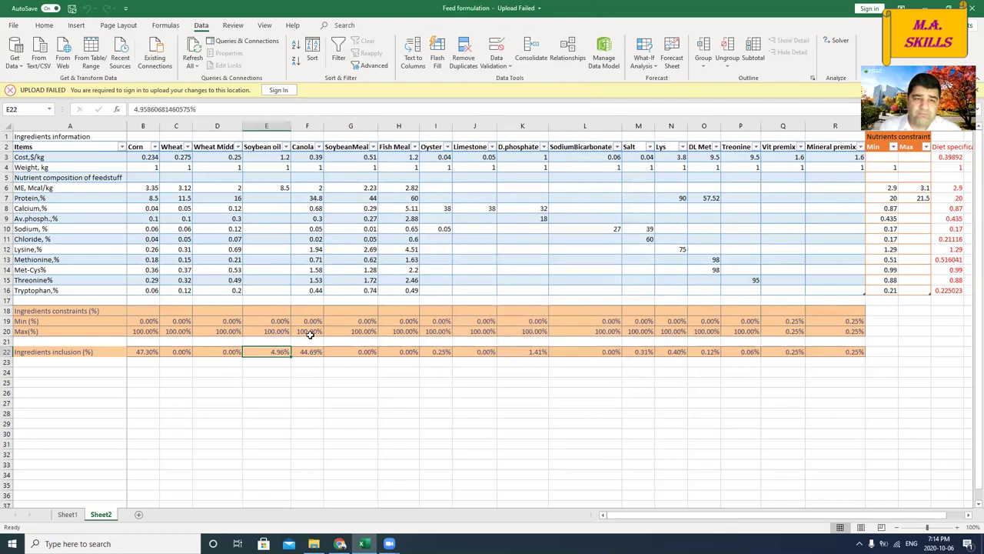
left_click(310, 333)
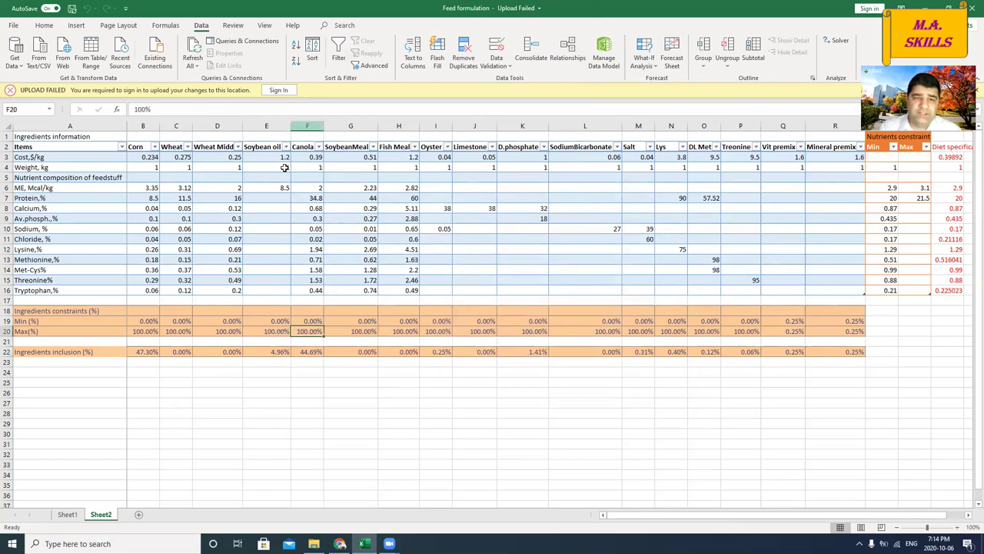
left_click_drag(367, 351, 379, 352)
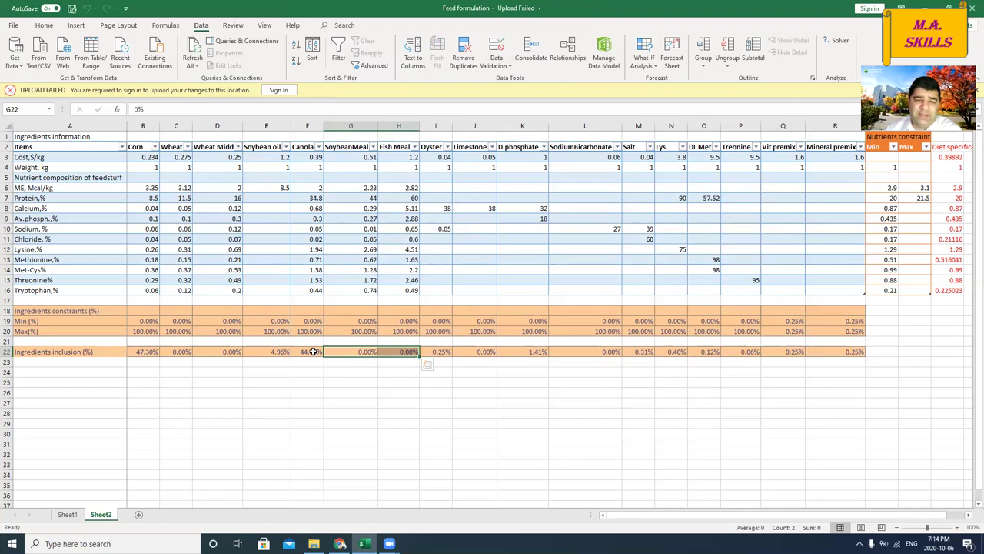
left_click(313, 352)
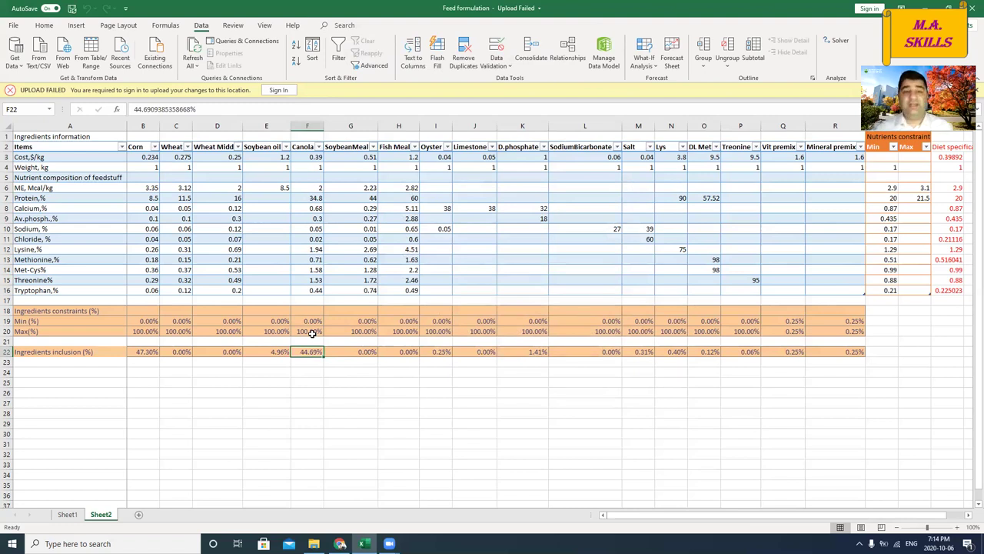
left_click(271, 331)
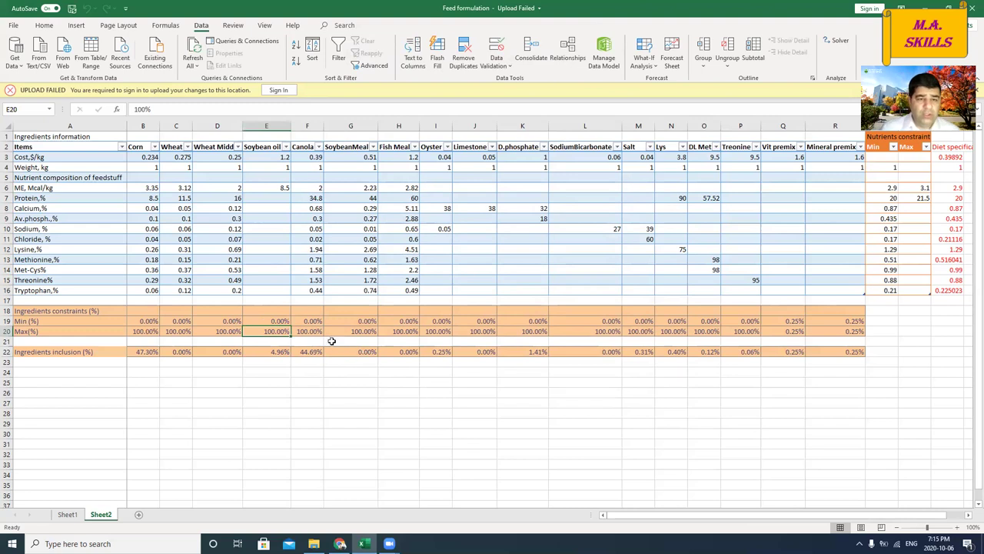
Change canola's maximum inclusion in F20 from 20 to 15%
left_click(307, 330)
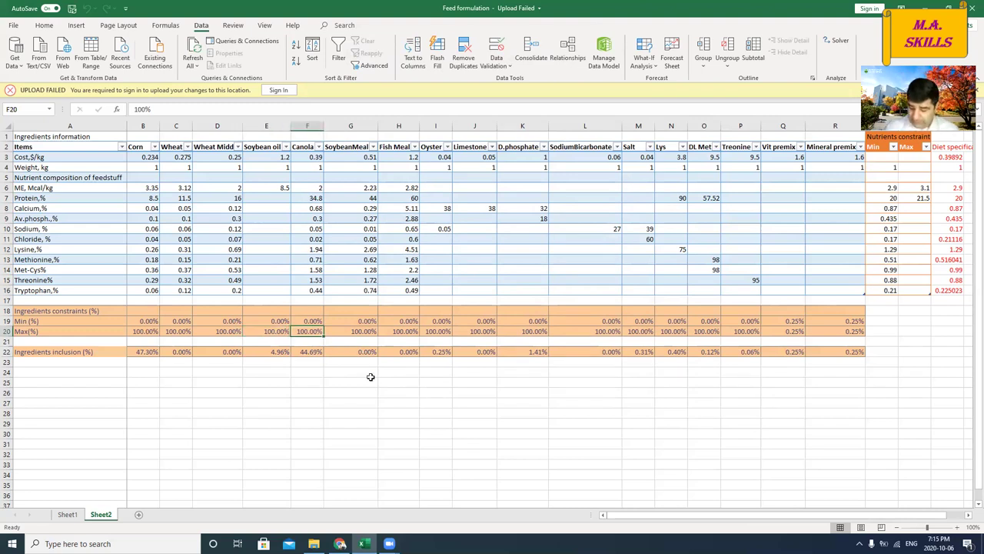
type("20")
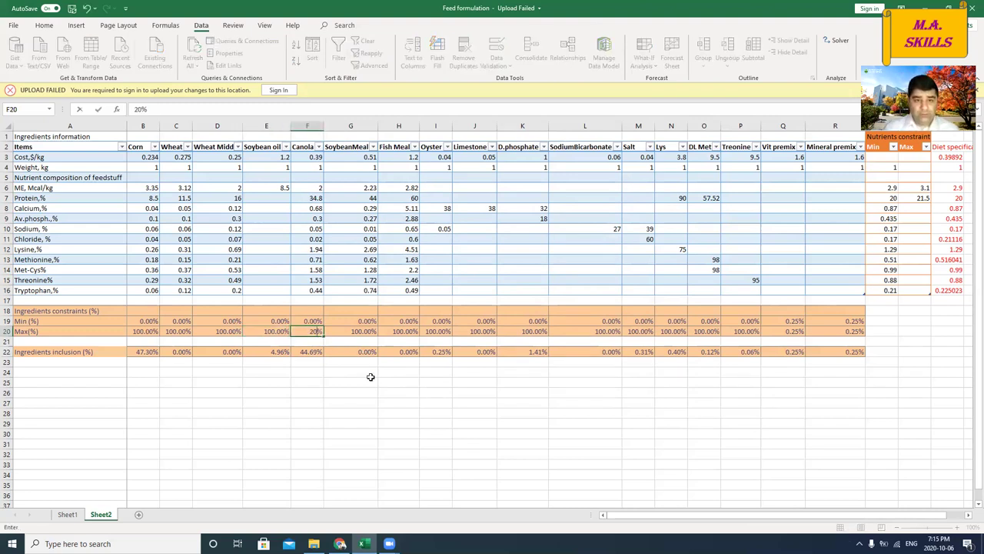
key("BackSpace")
key("BackSpace")
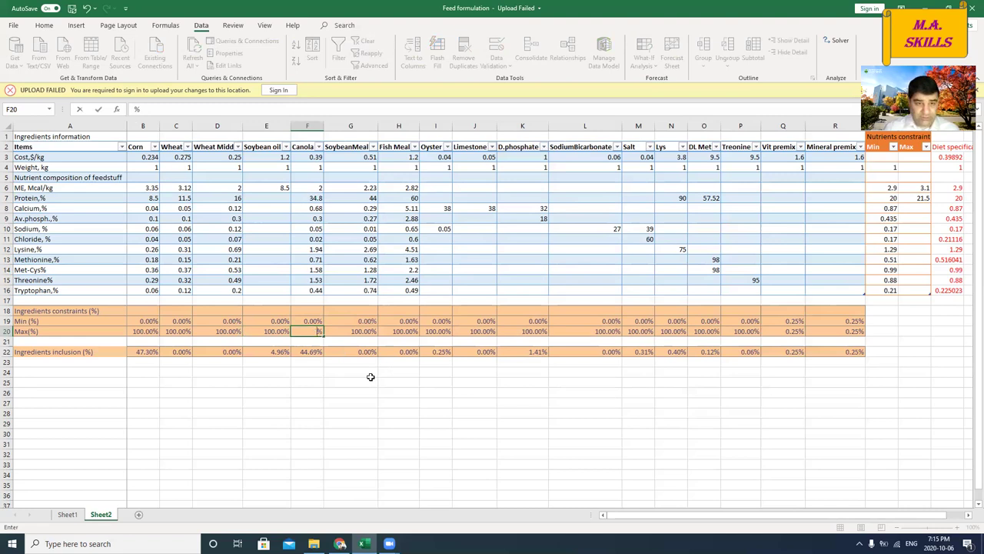
type("15")
key("Return")
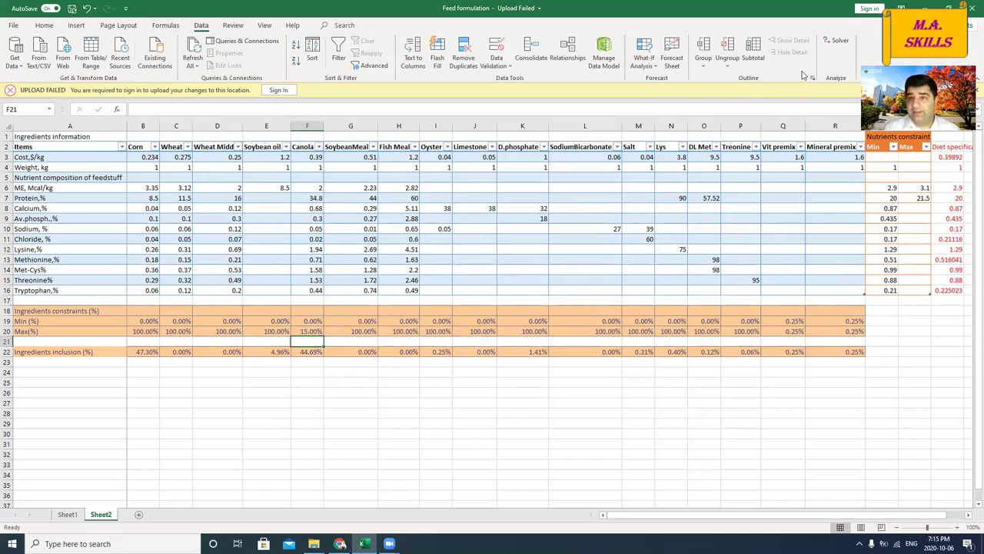
Re-solve and keep the new mix: corn 64.61%, soybean meal 11.65%
left_click(838, 42)
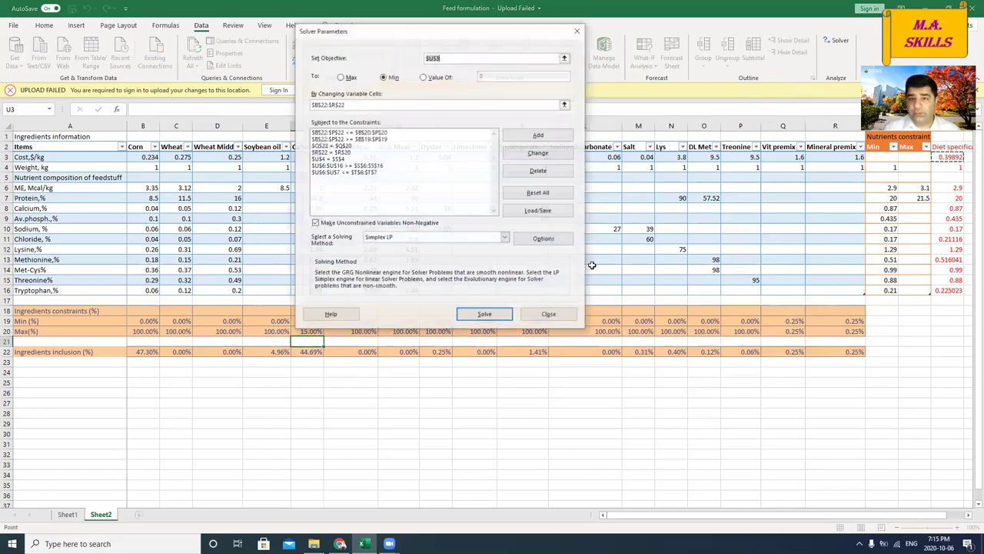
left_click(484, 316)
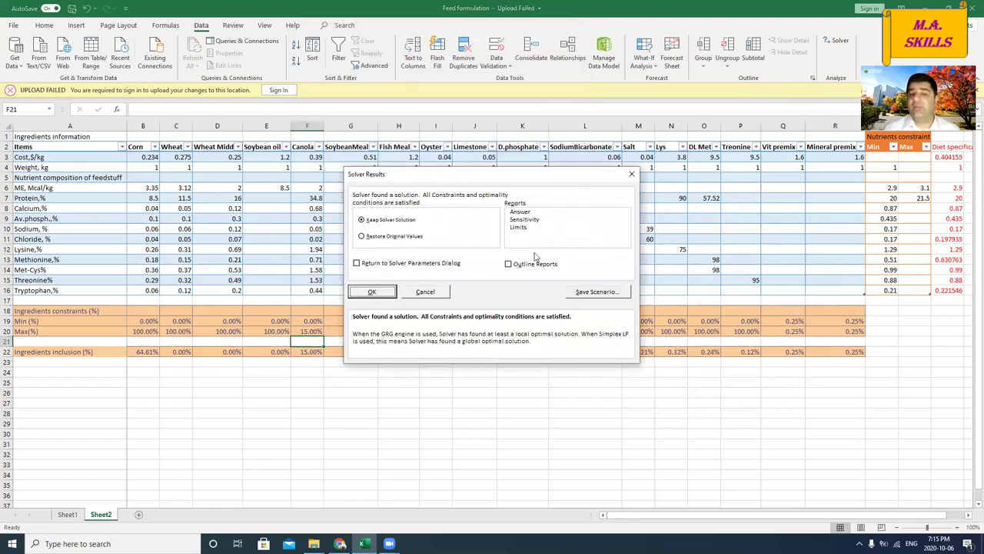
left_click(376, 293)
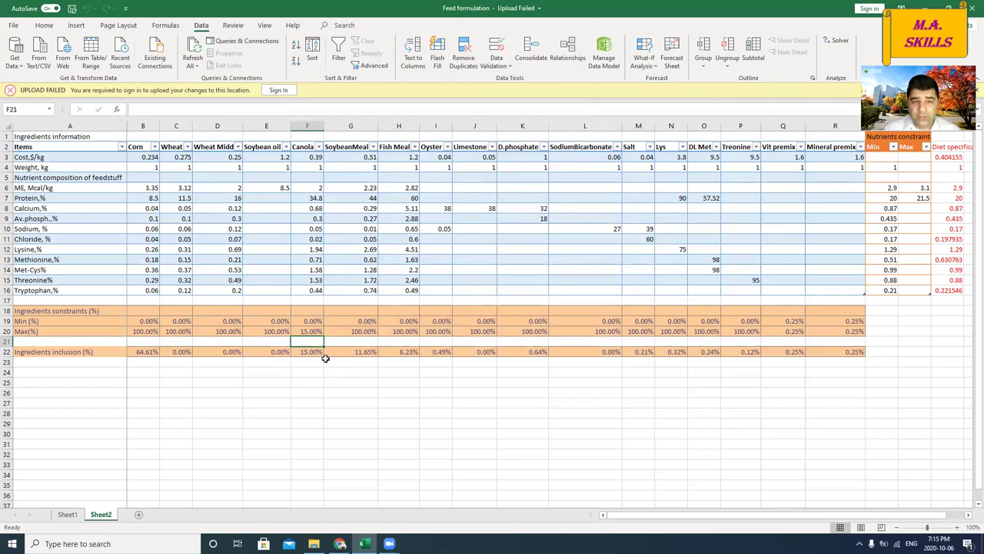
left_click(319, 352)
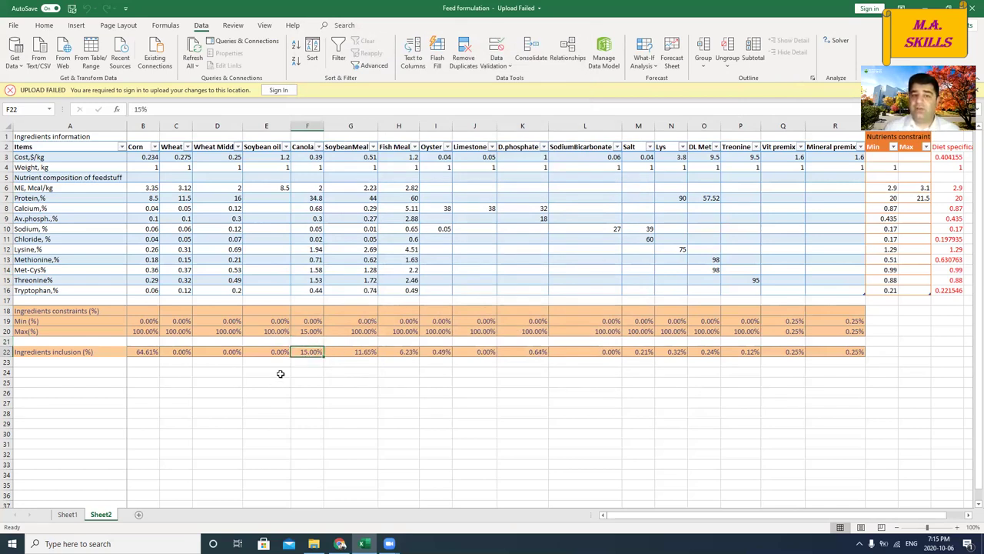
left_click(352, 352)
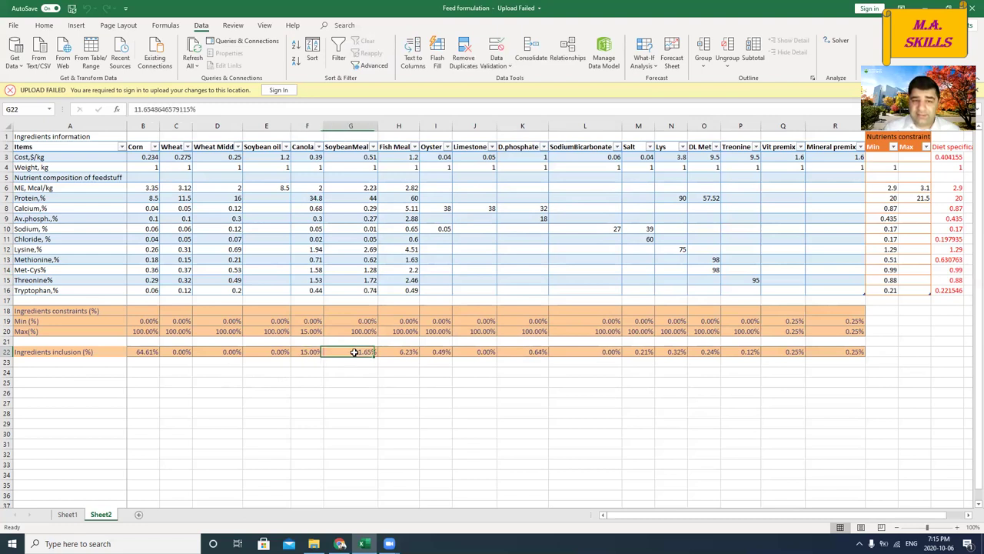
left_click(393, 351)
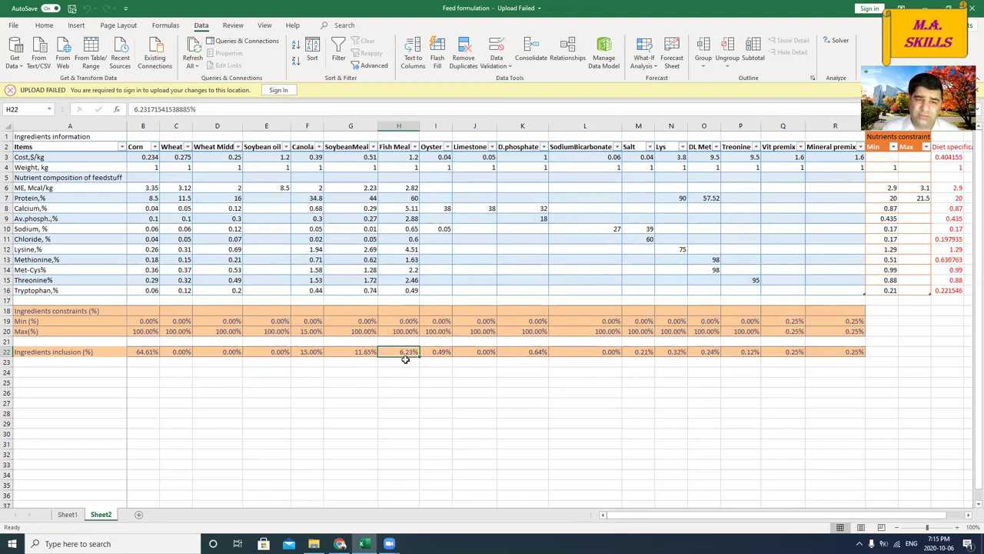
key("Up")
key("Up")
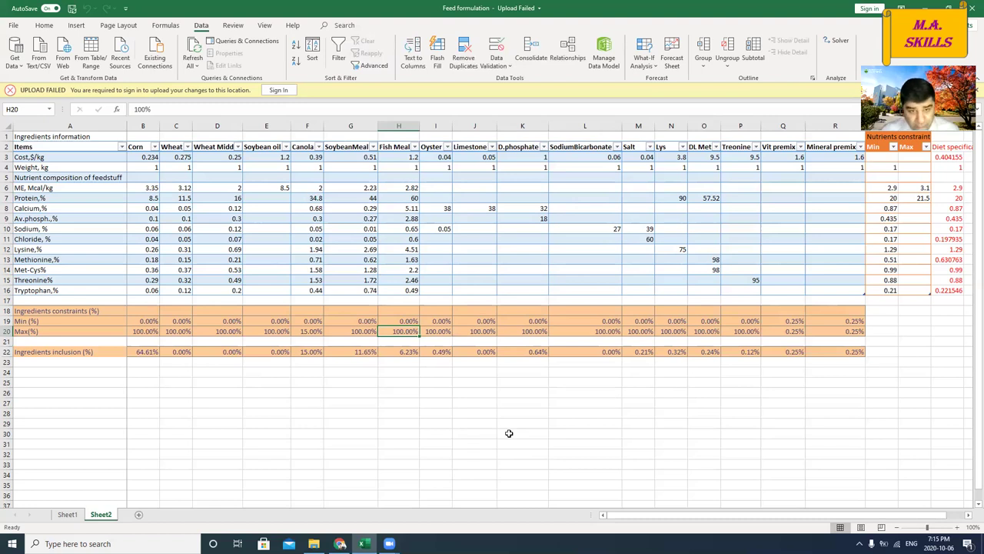
Commit the 3% Fish Meal cap in H20, re-solve, and keep Fish meal at 3.00%
key("F2")
key("Return")
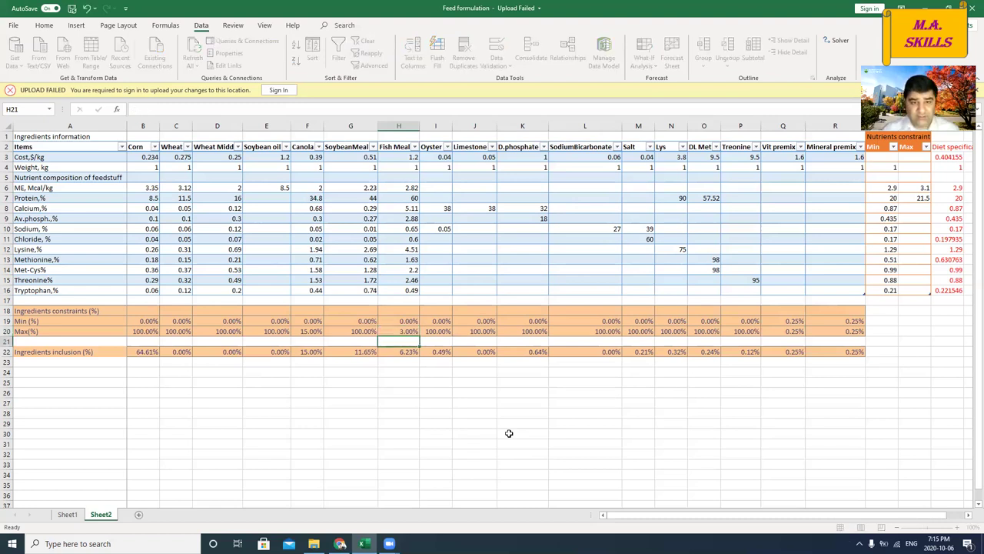
left_click(846, 40)
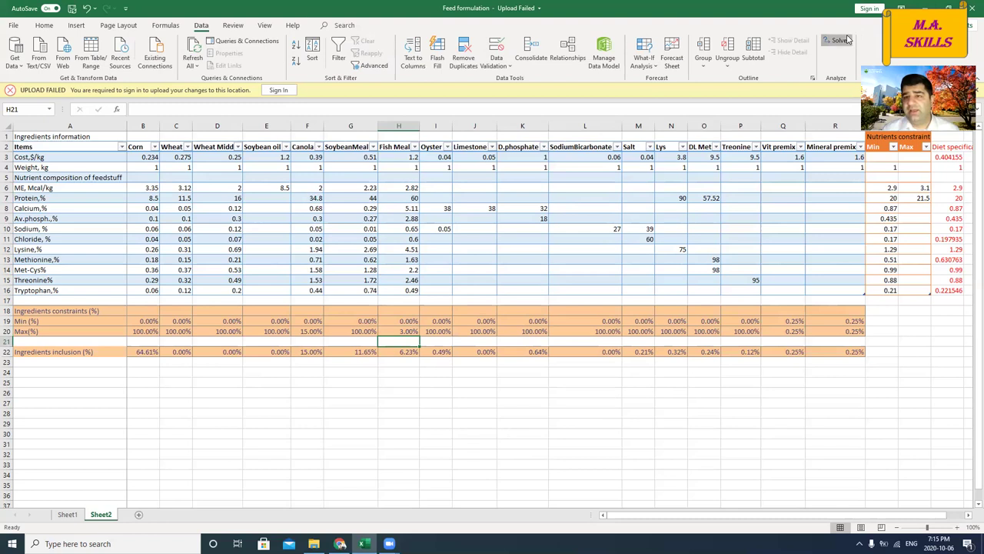
left_click(485, 316)
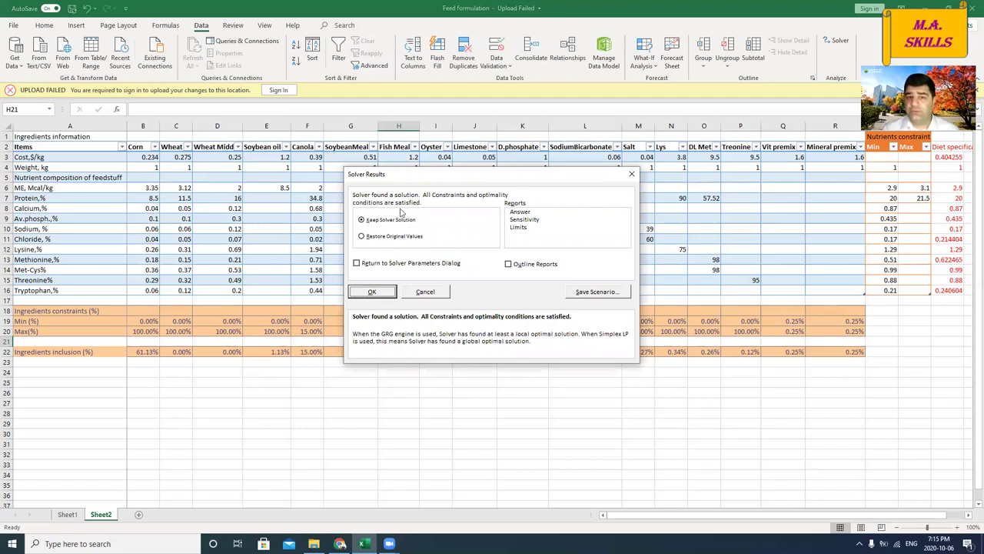
left_click(383, 292)
left_click(401, 354)
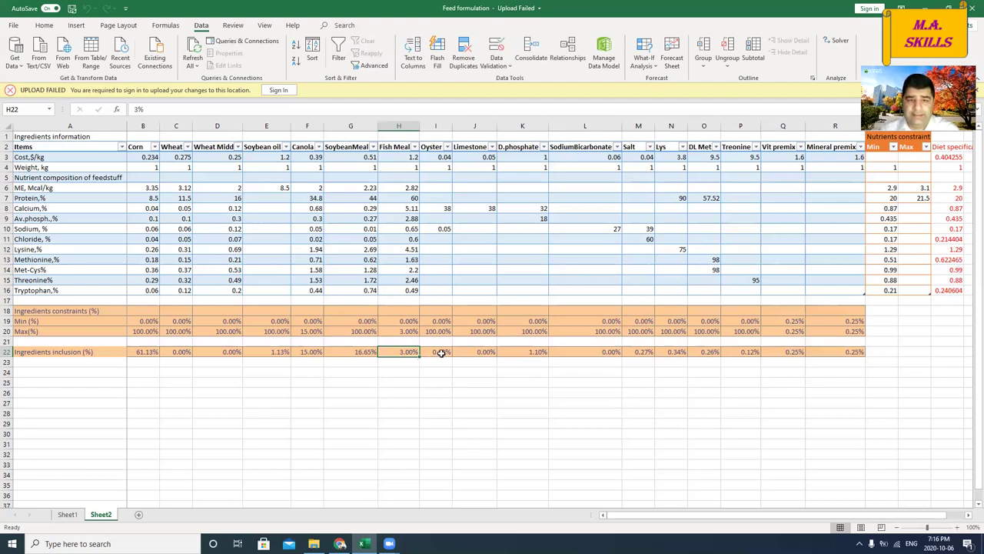
left_click(535, 354)
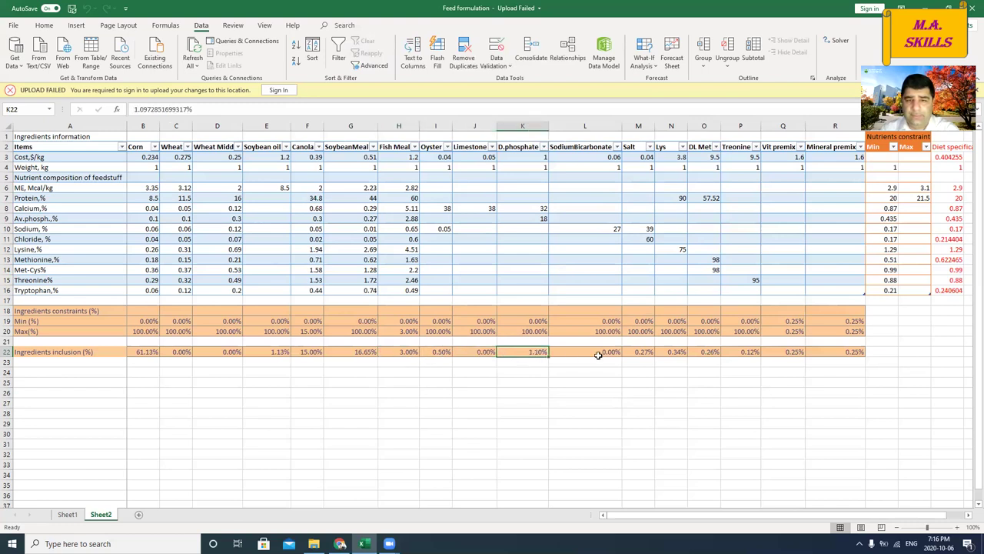
left_click(637, 350)
left_click(679, 353)
left_click(702, 351)
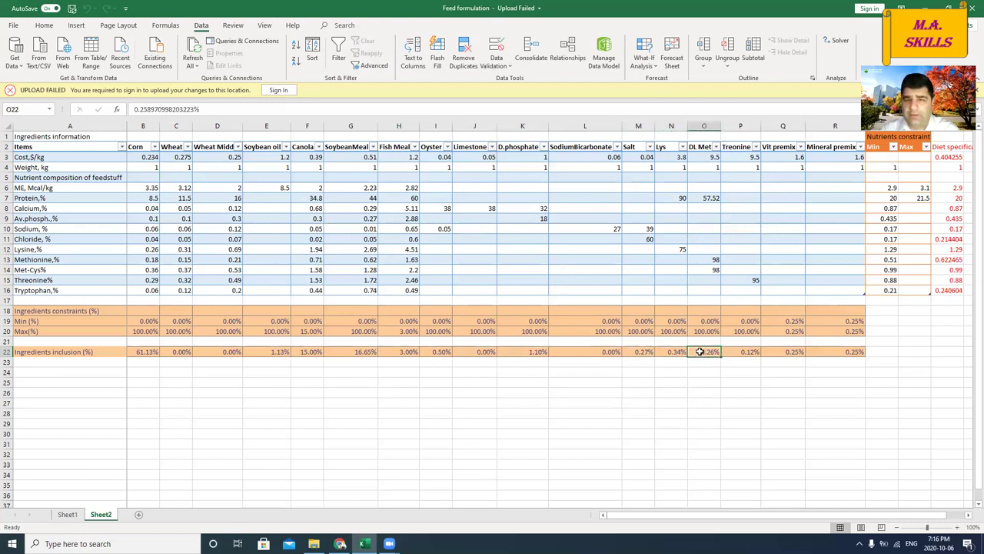
left_click(752, 352)
left_click(781, 352)
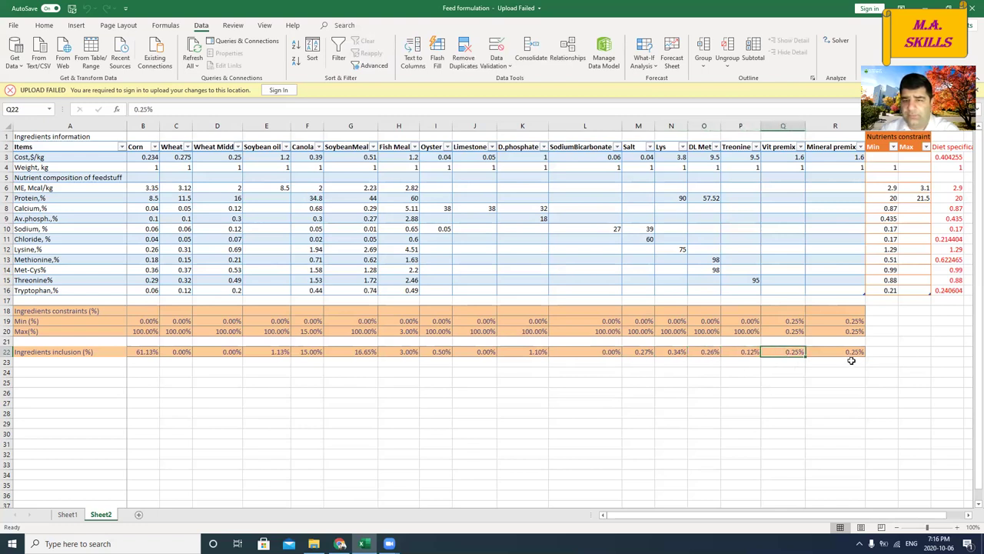
left_click(840, 352)
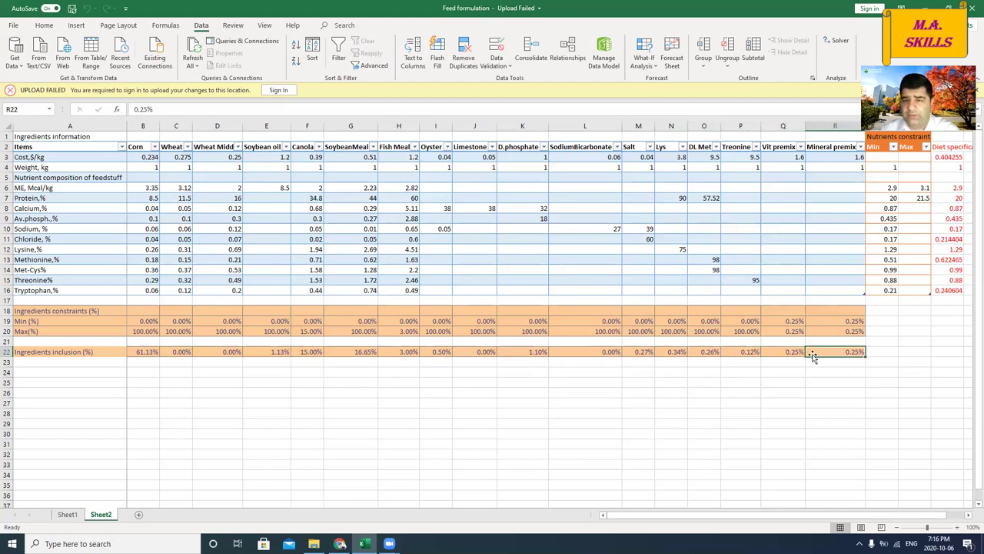
left_click(795, 351)
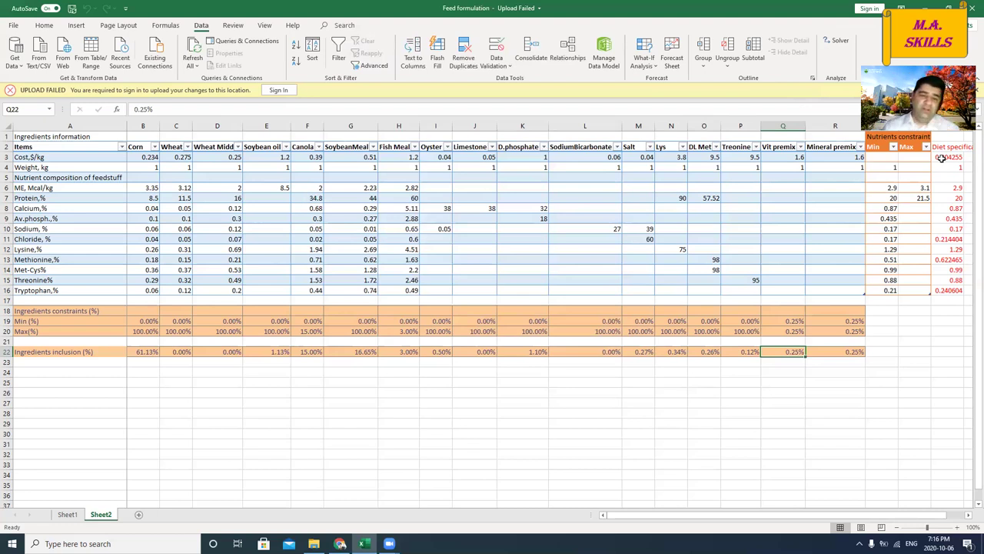
left_click(103, 403)
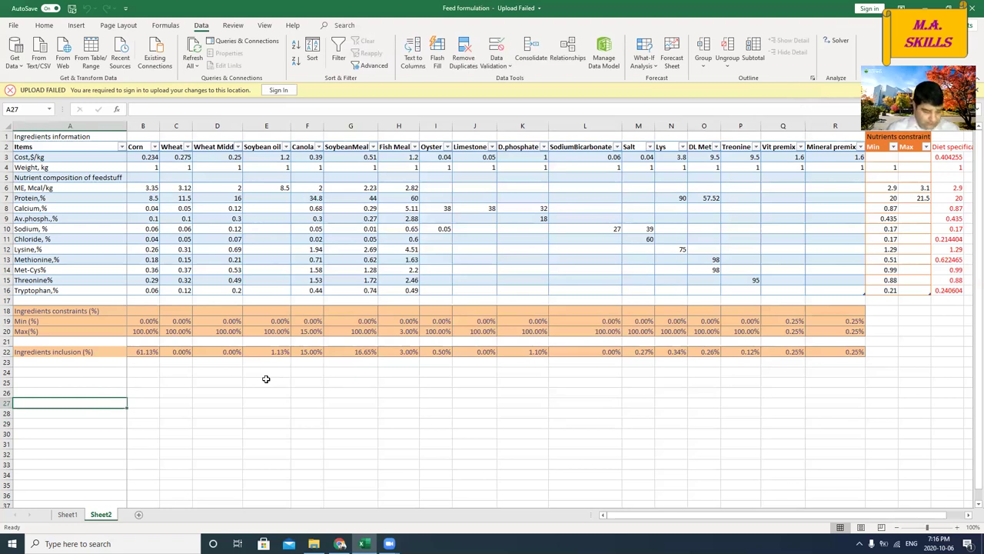
Enter 'Final formula' in A27, with headers 'Ingredients' in A28 and 'Inclusion%' in B28
type("Fi")
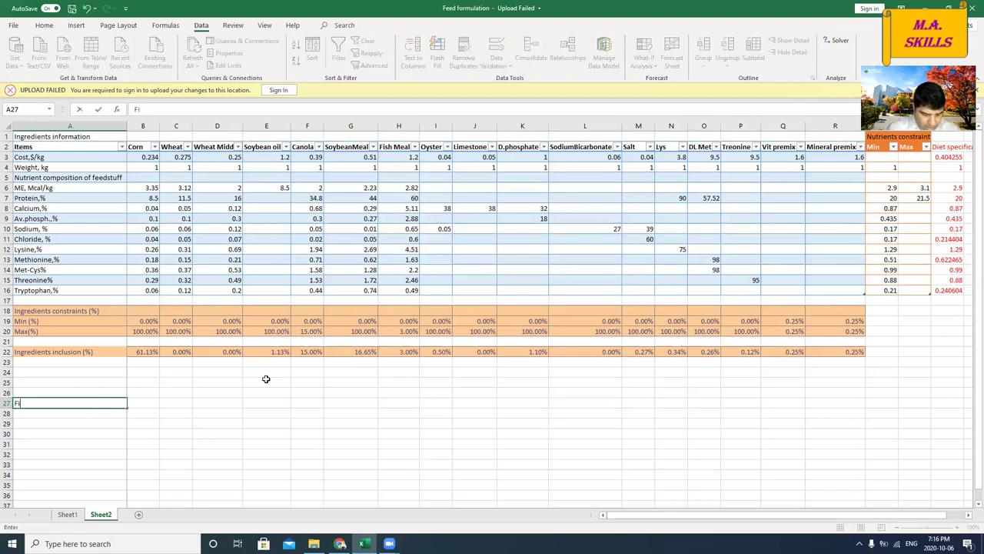
type("nal formula")
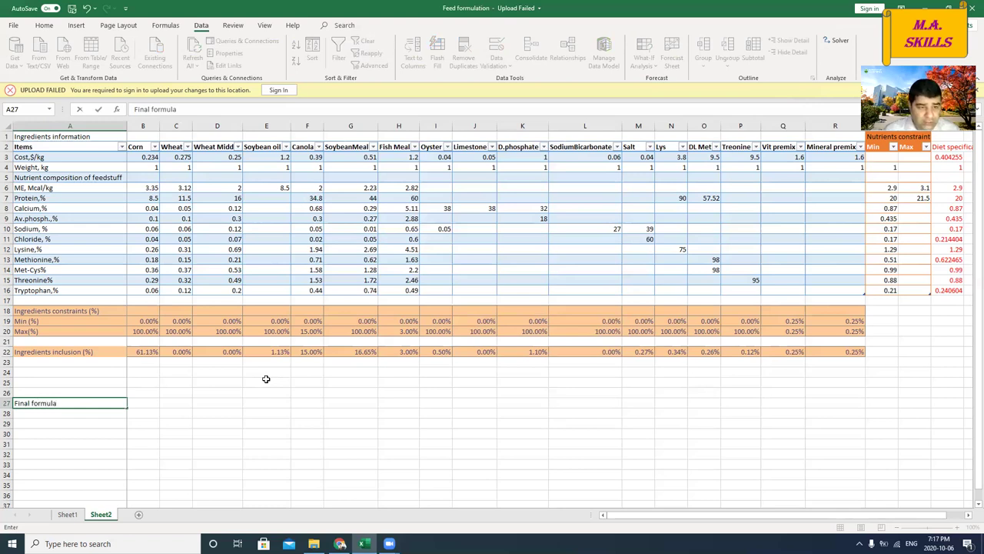
key("Return")
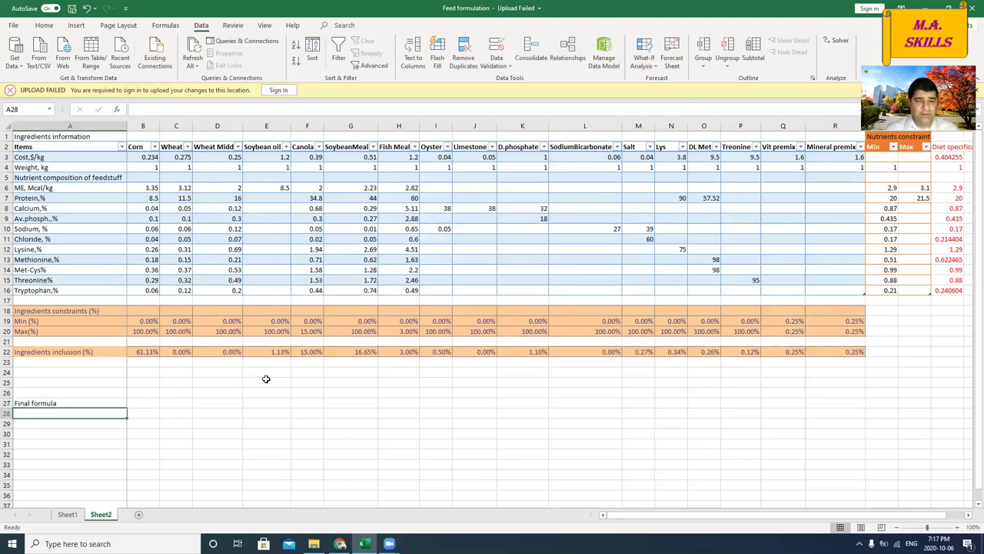
type("In")
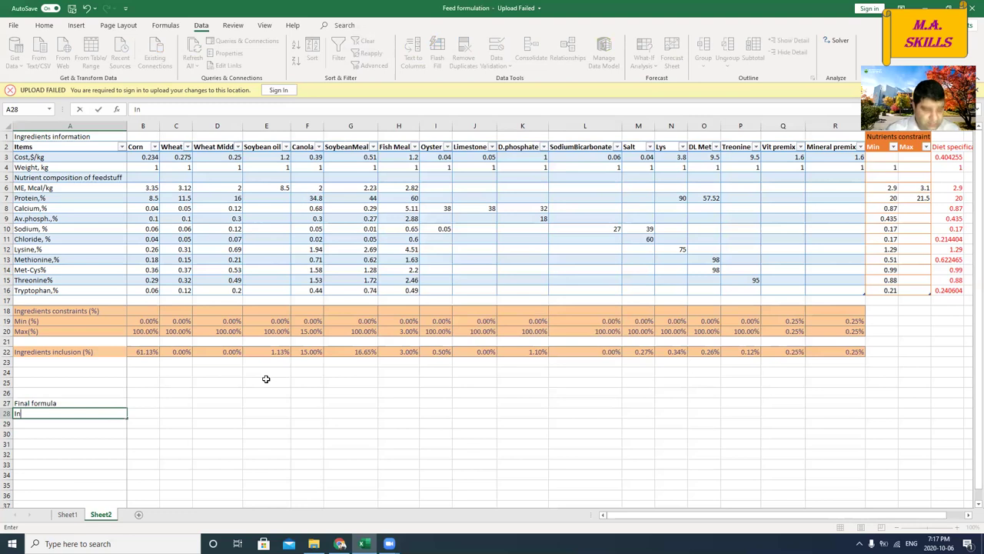
type("gredien")
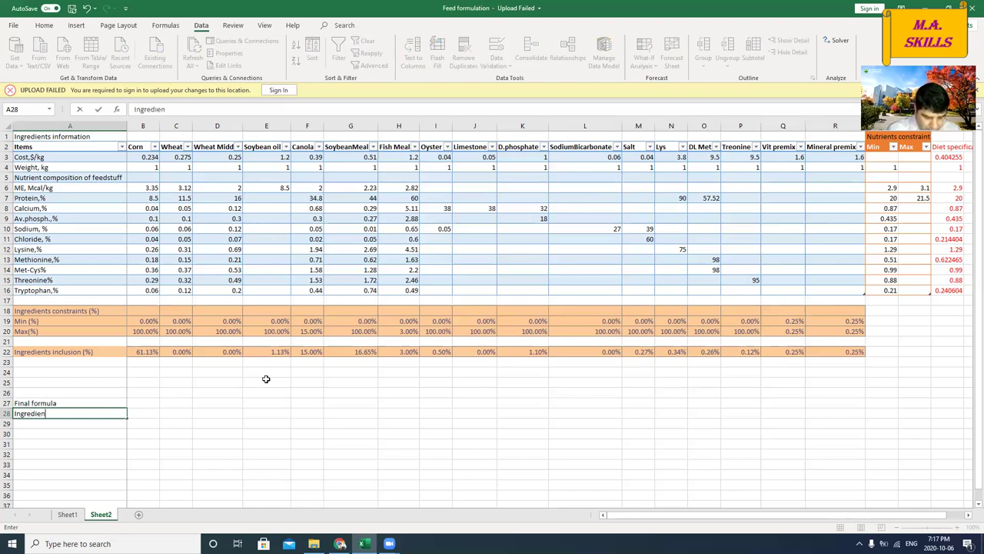
type("ts")
key("Tab")
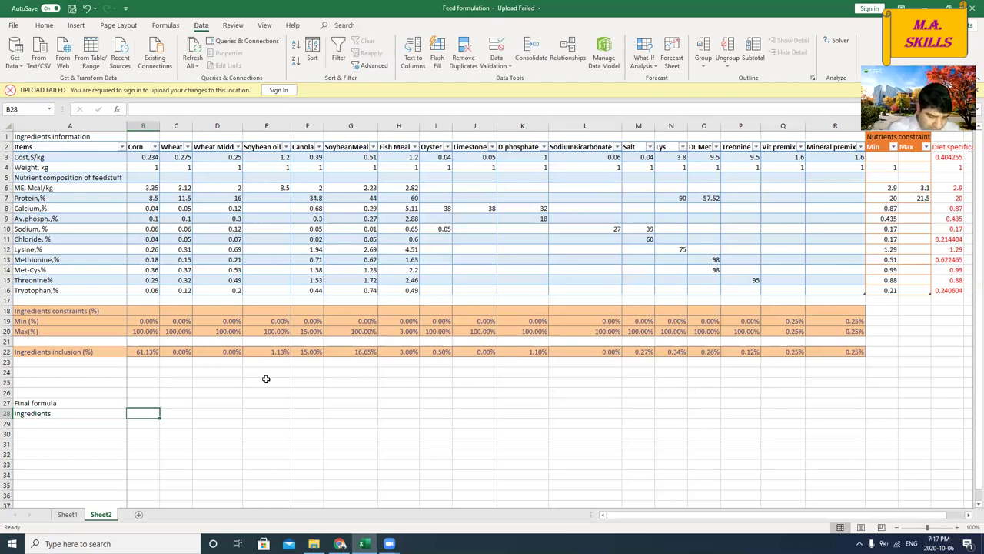
type("%")
key("BackSpace")
type("Inclusion%")
key("Return")
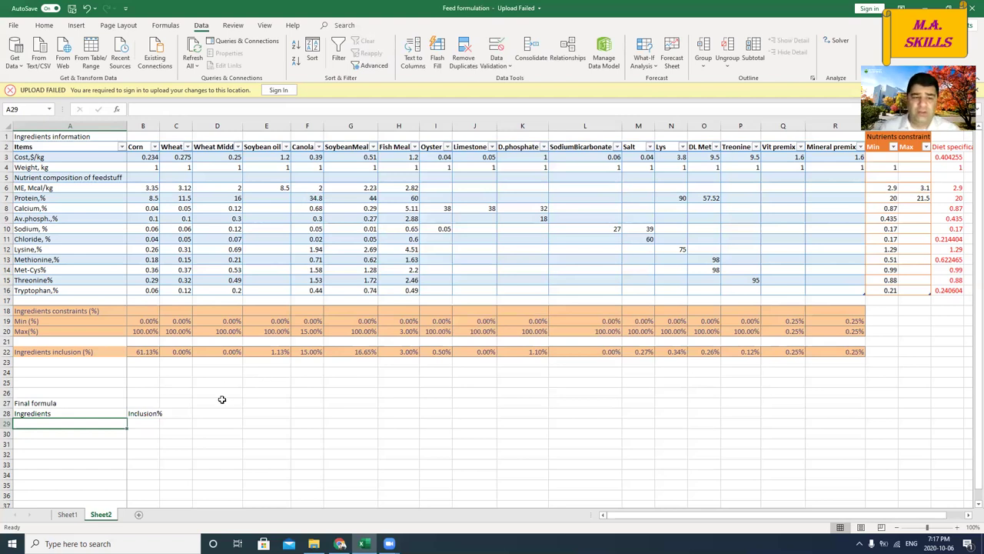
scroll(209, 426, "down", 1)
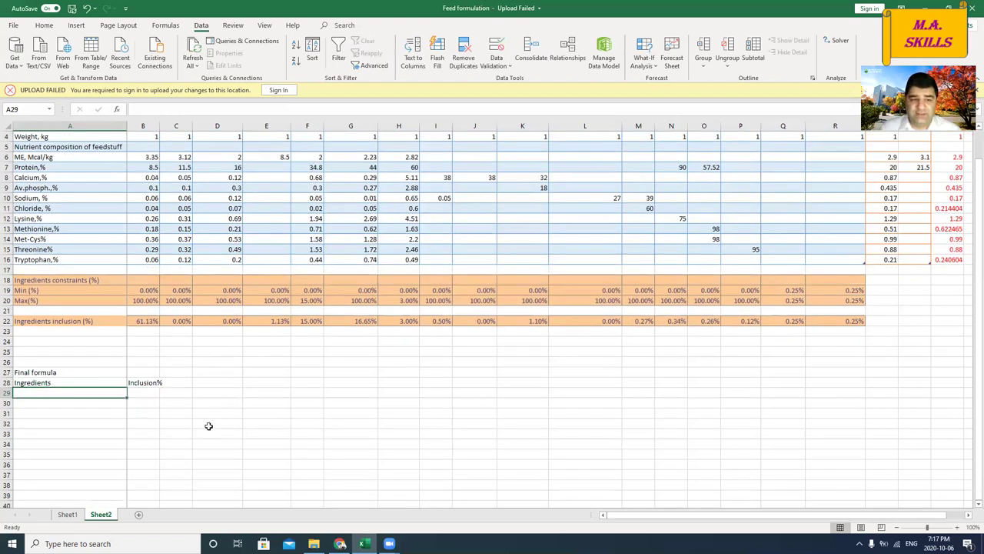
scroll(209, 426, "down", 2)
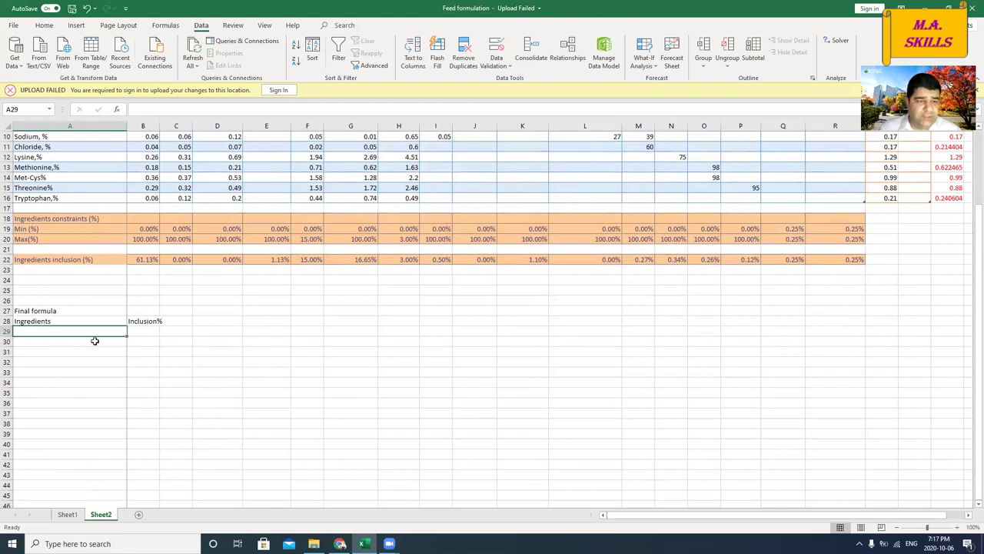
scroll(95, 341, "up", 3)
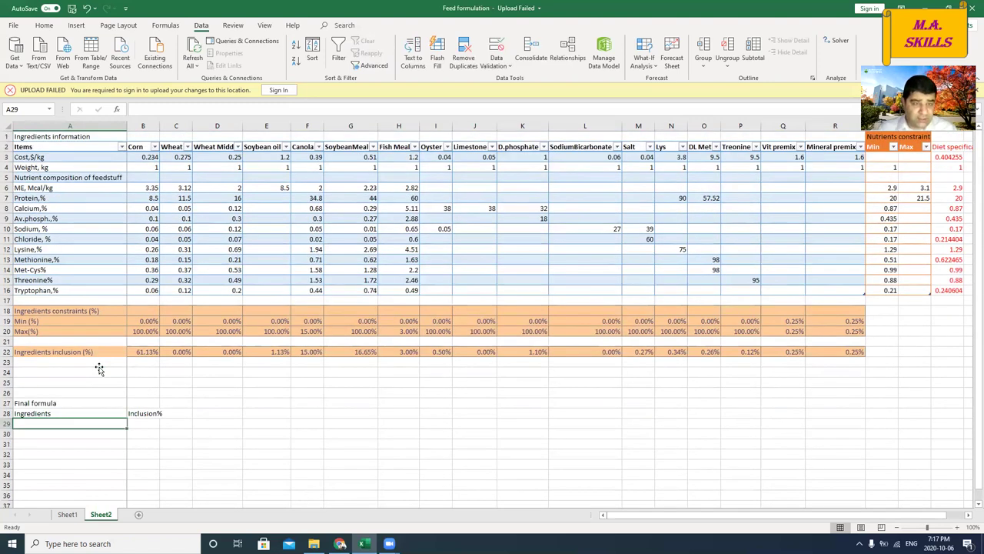
Link A29 onward to the Corn, Wheat, Wheat Midd, Soybean oil and Canola column headers
type("=")
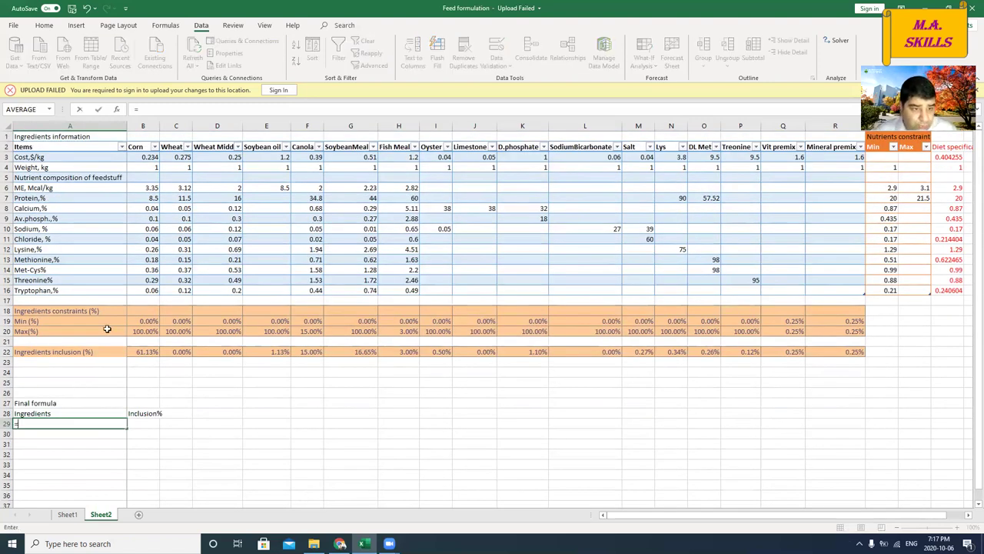
left_click(138, 148)
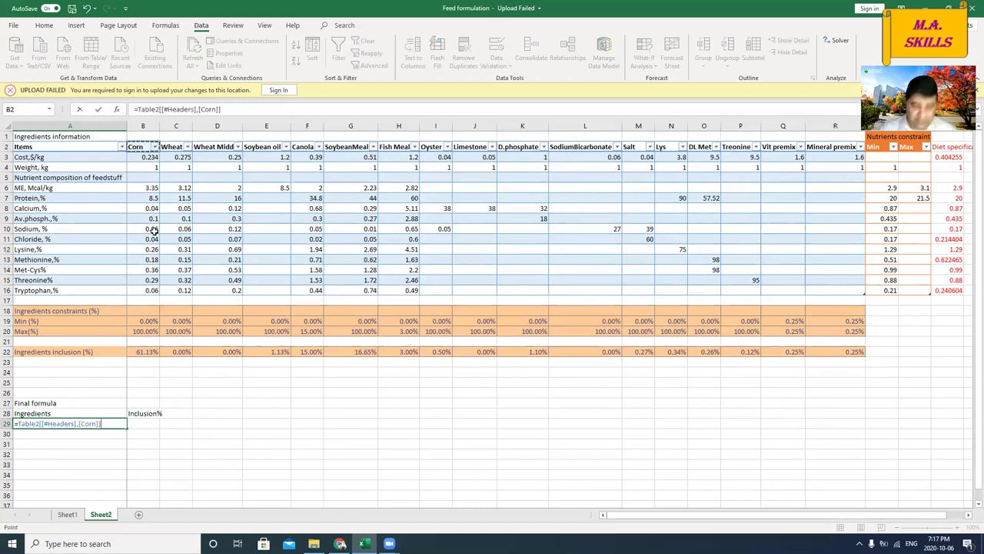
key("Return")
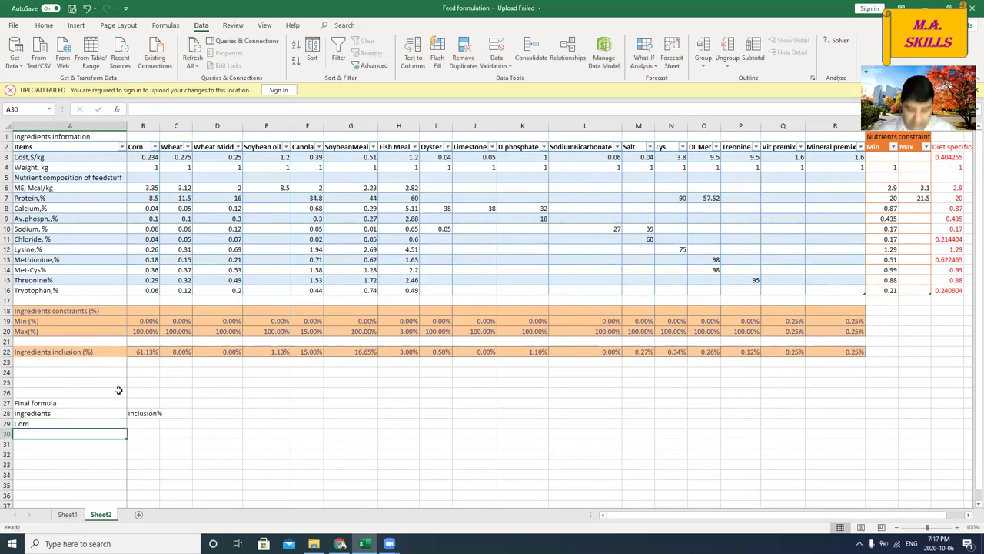
type("=")
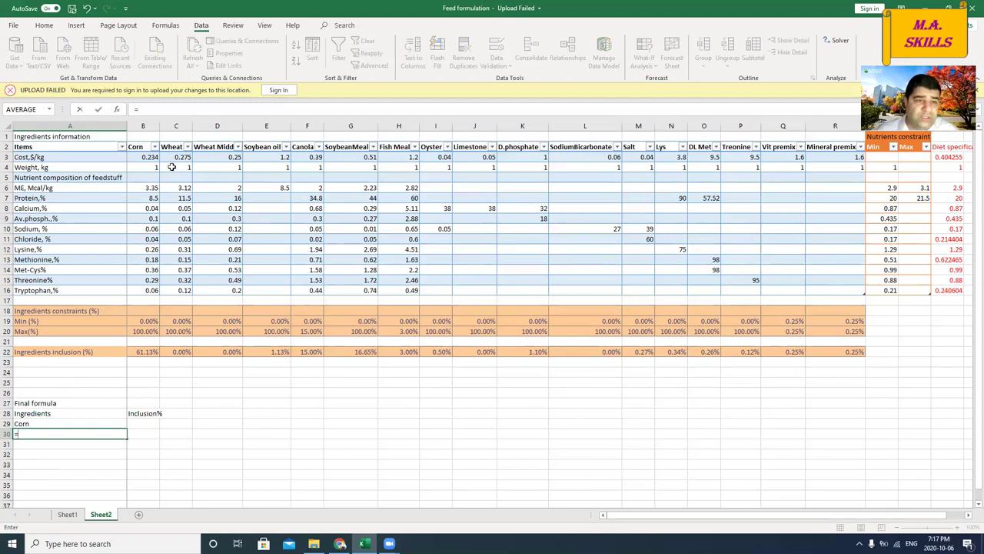
left_click(173, 147)
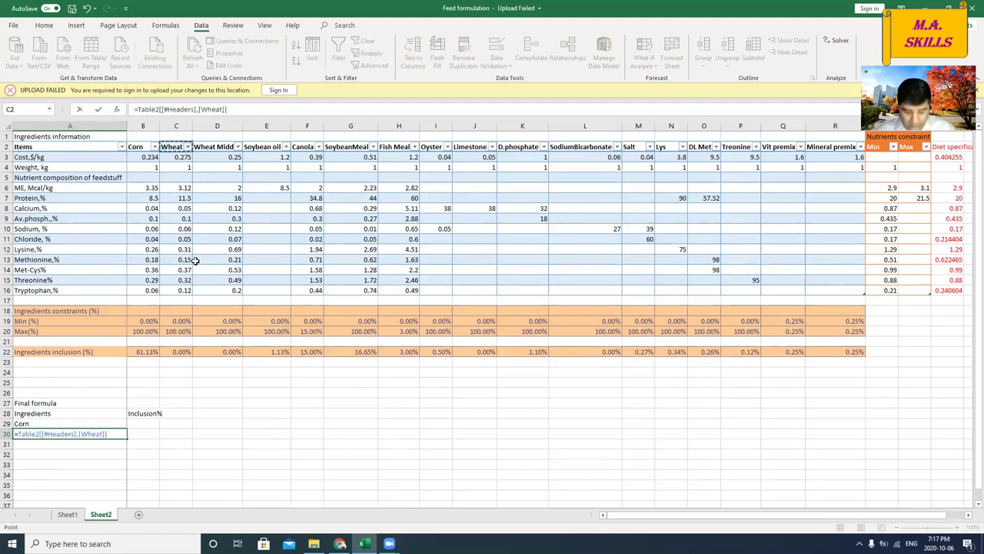
key("Return")
type("=")
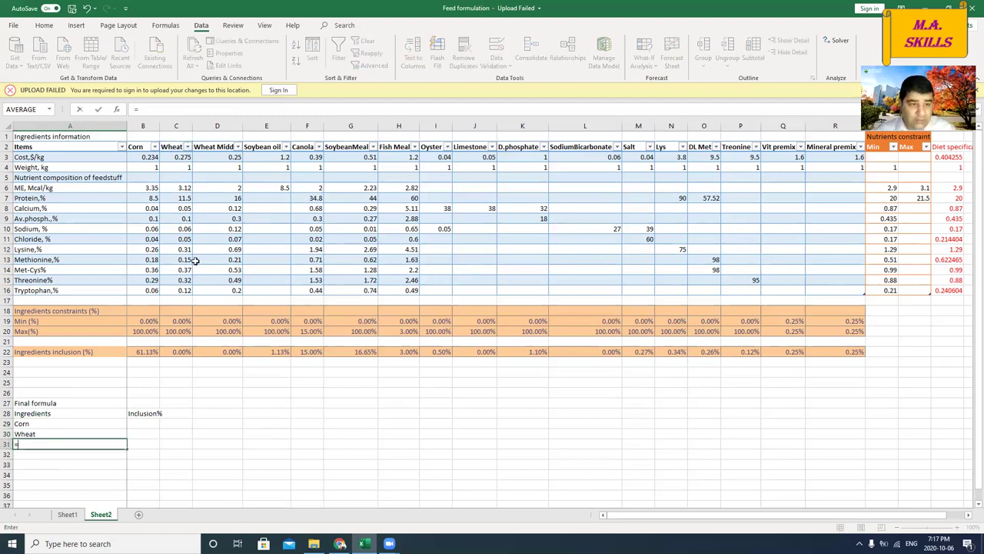
left_click(219, 147)
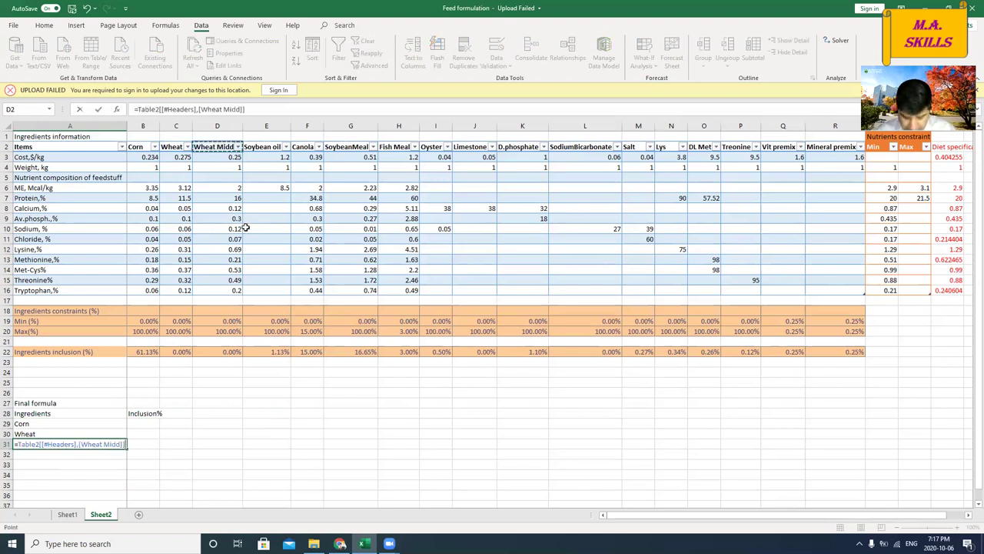
key("Return")
type("=")
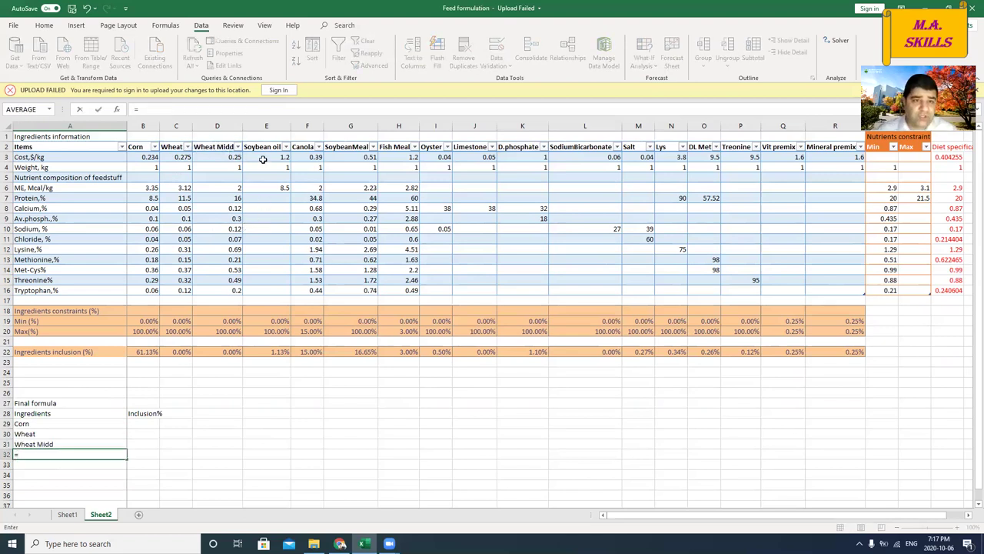
left_click(262, 146)
key("Return")
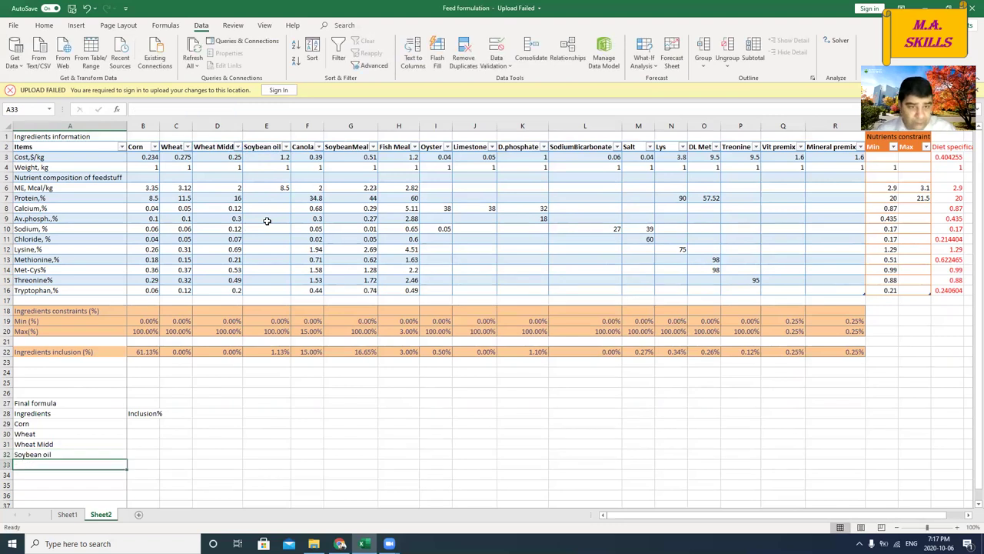
type("=")
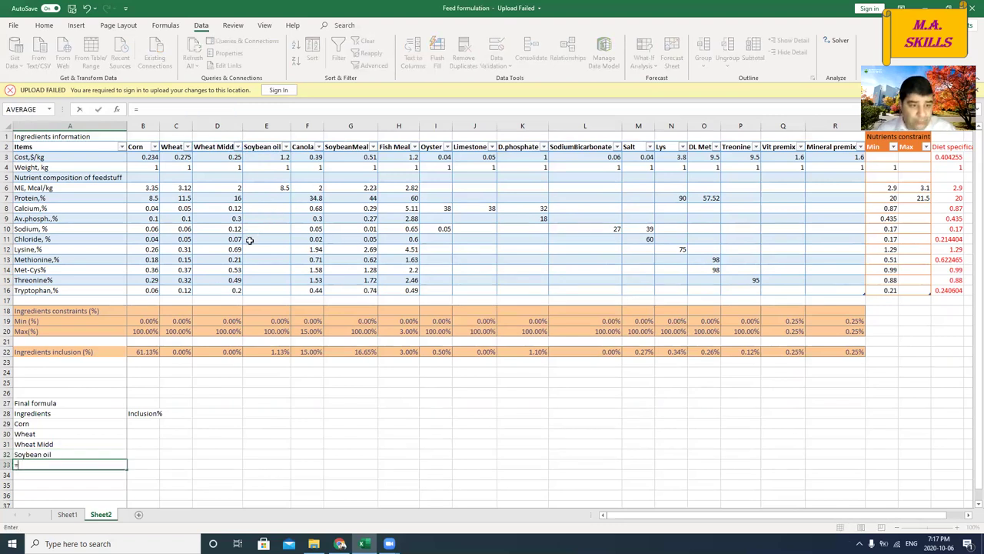
left_click(305, 147)
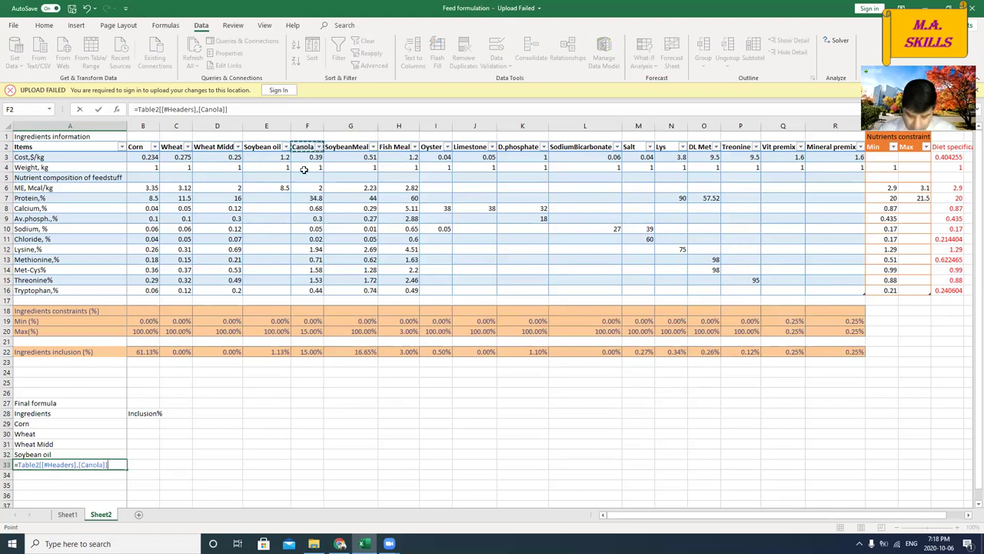
key("Return")
Add linked entries for SoybeanMeal, Fish Meal, Oyster, Limestone and D.phosphate
type("=")
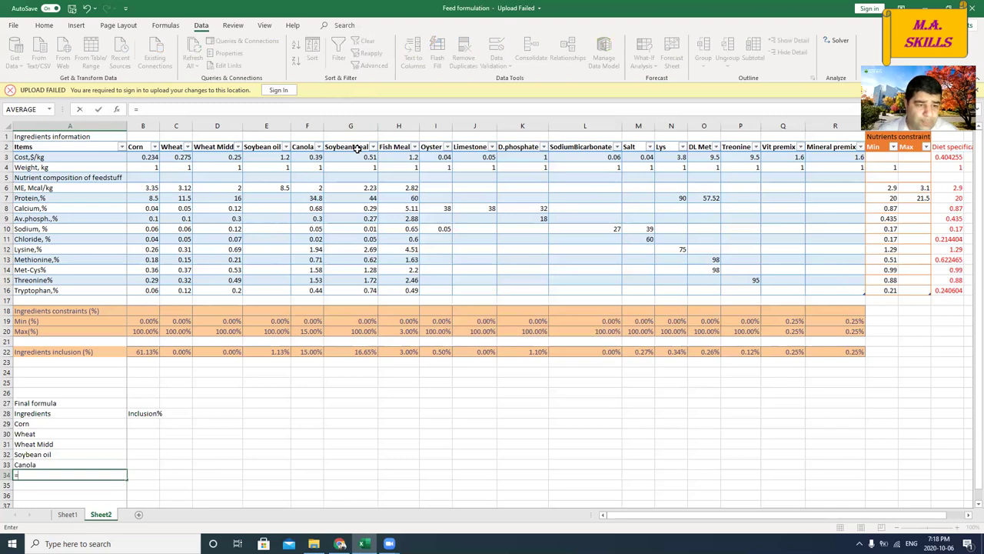
left_click(355, 150)
key("Return")
type("=")
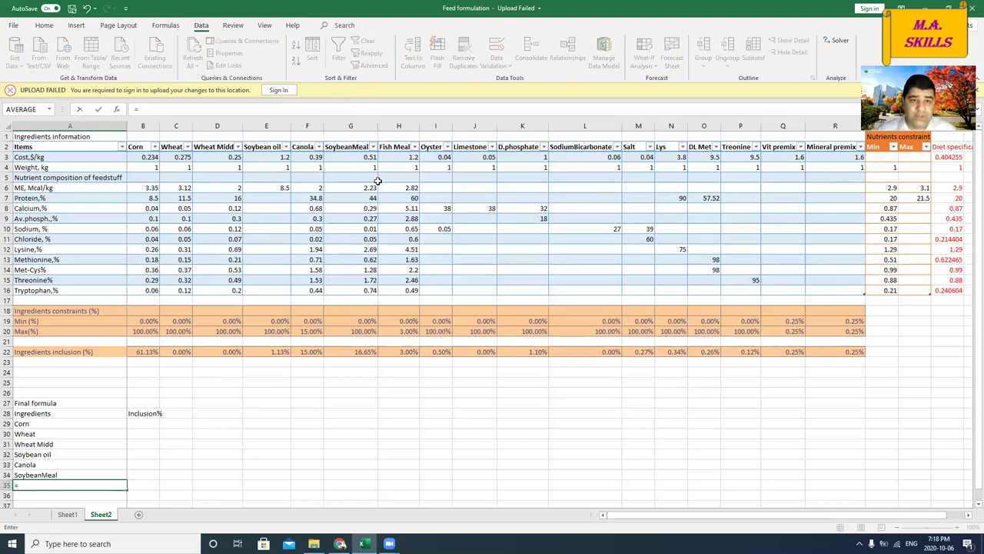
left_click(389, 147)
key("Return")
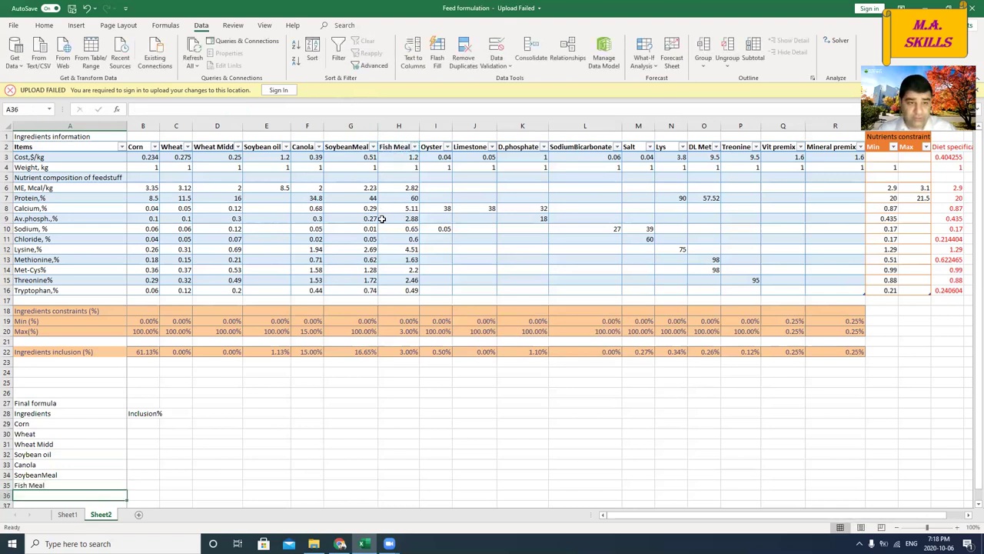
type("=")
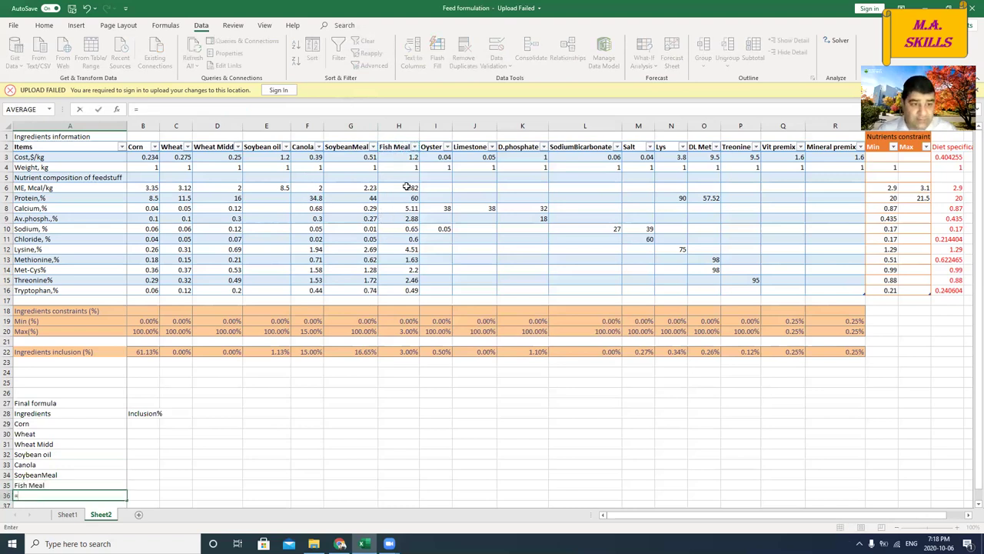
left_click(433, 148)
key("Return")
type("=")
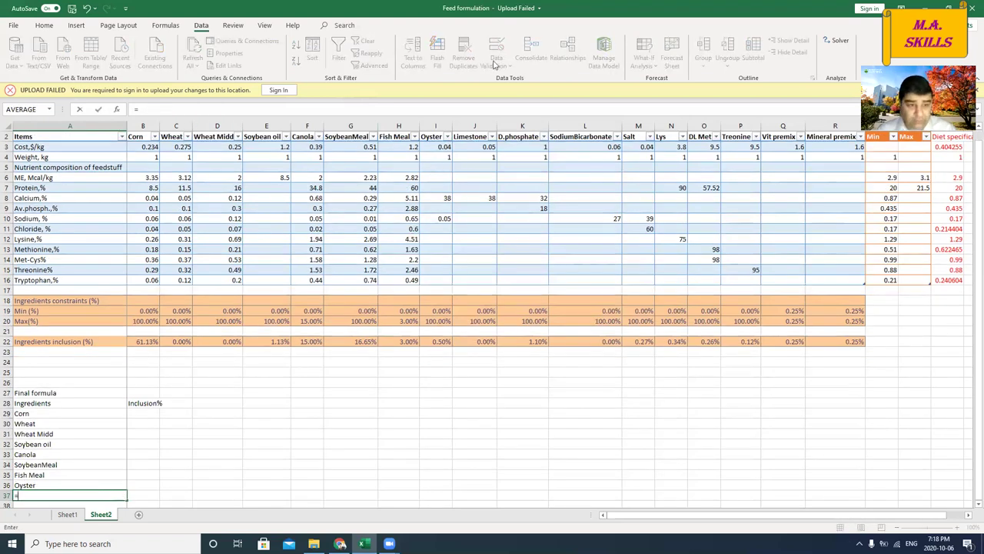
left_click(462, 136)
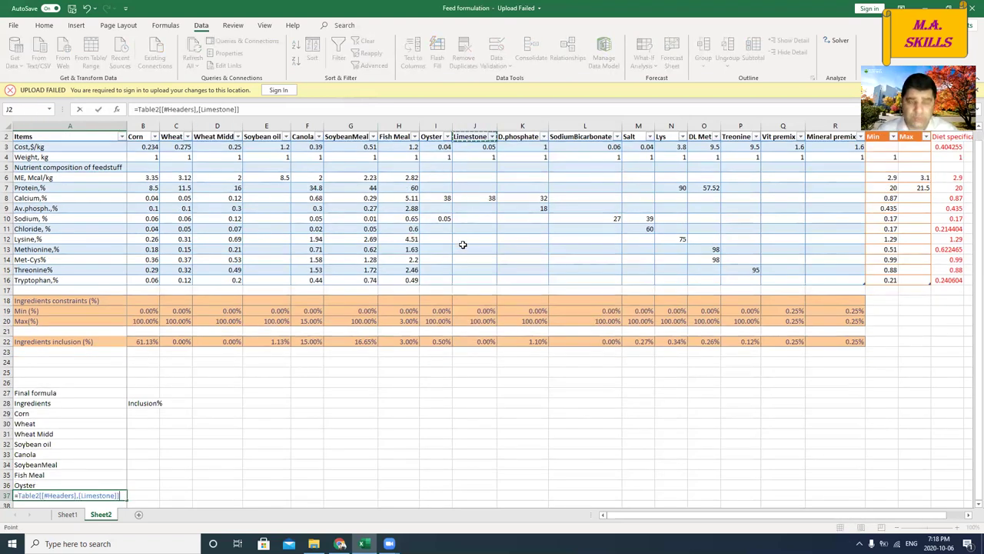
key("Return")
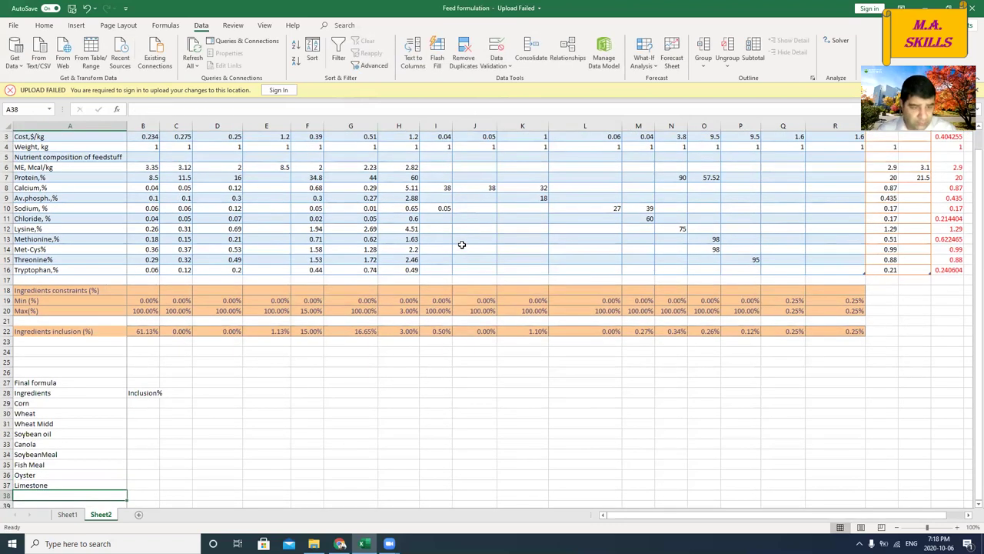
scroll(592, 264, "up", 1)
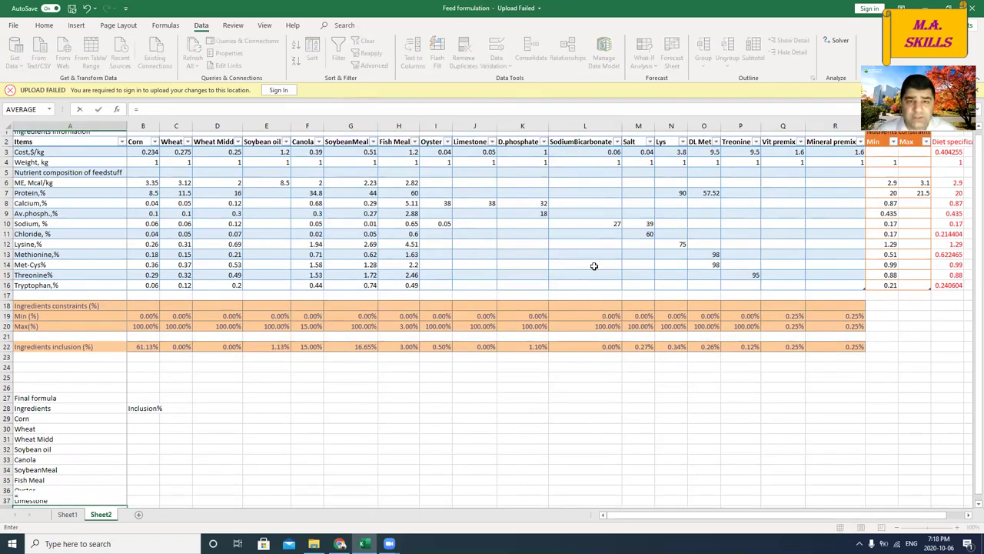
left_click(516, 147)
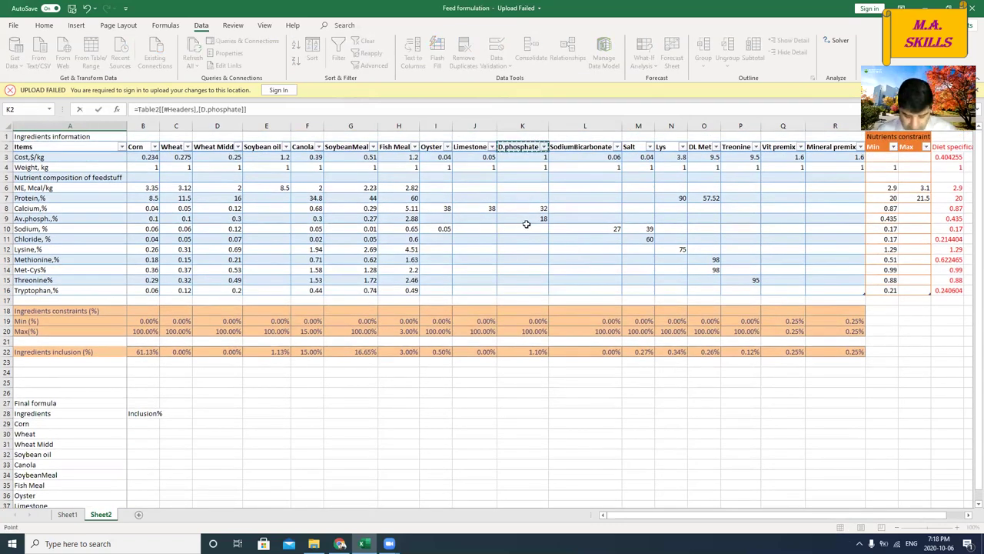
key("Return")
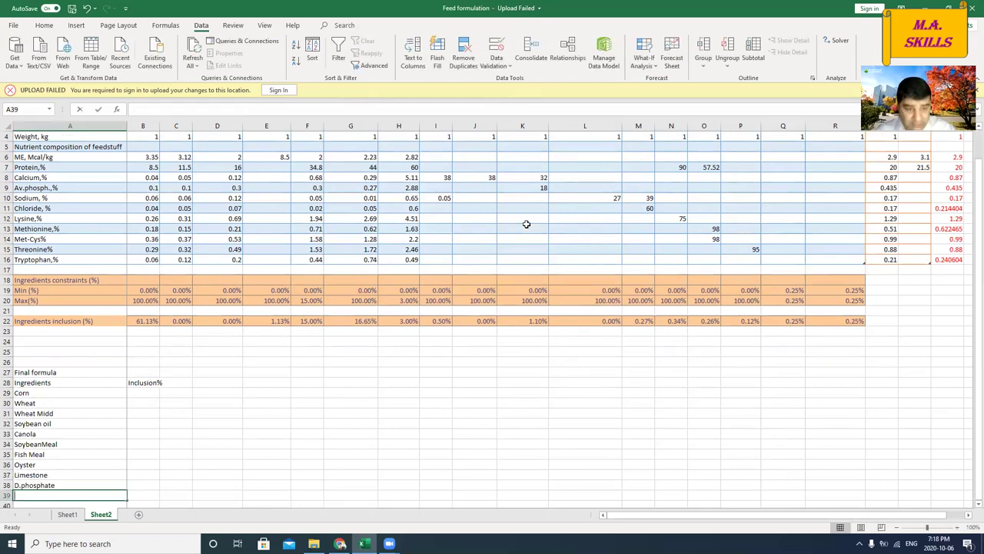
Add linked entries for SodiumBicarbonate, Salt, Lys and DL Met
type("=")
scroll(615, 215, "up", 1)
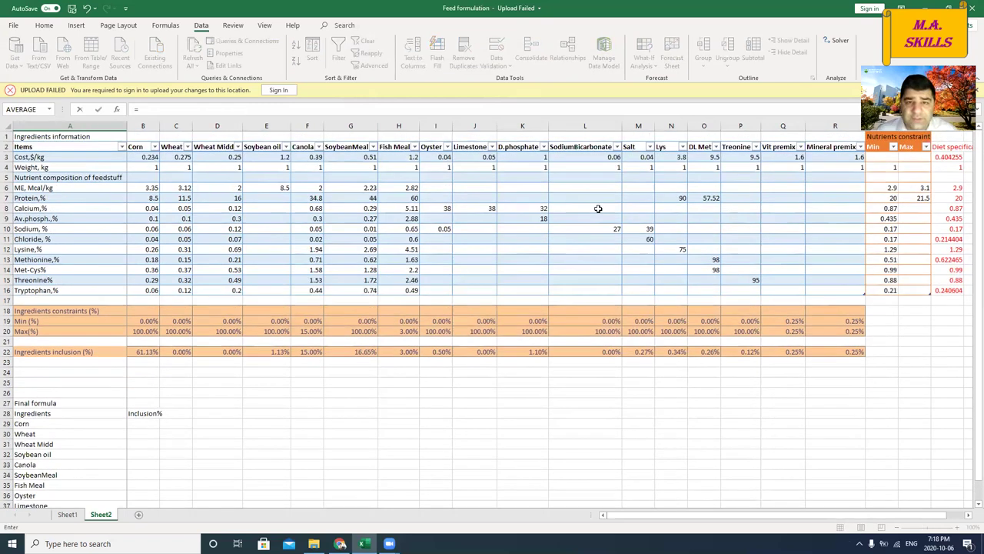
left_click(564, 146)
key("Return")
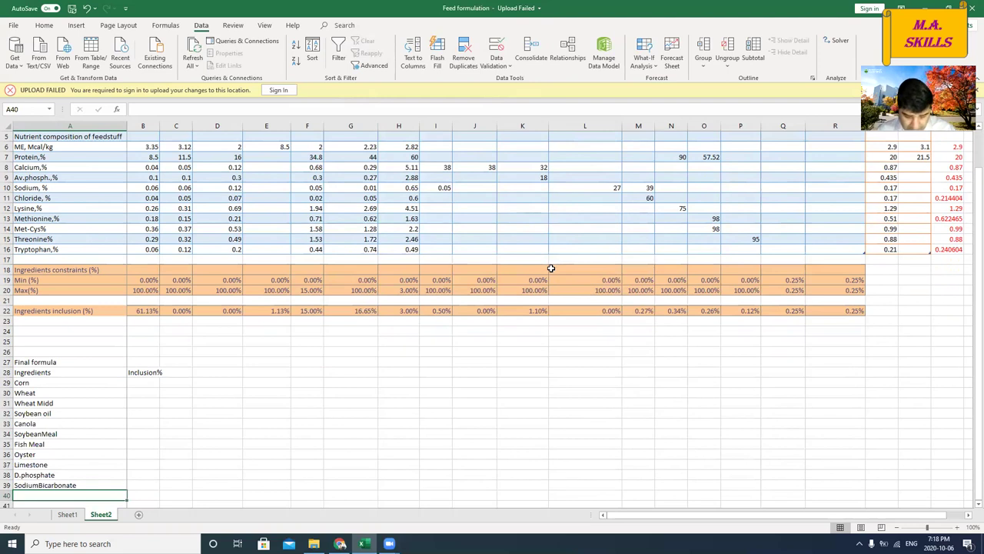
type("=")
scroll(554, 268, "up", 2)
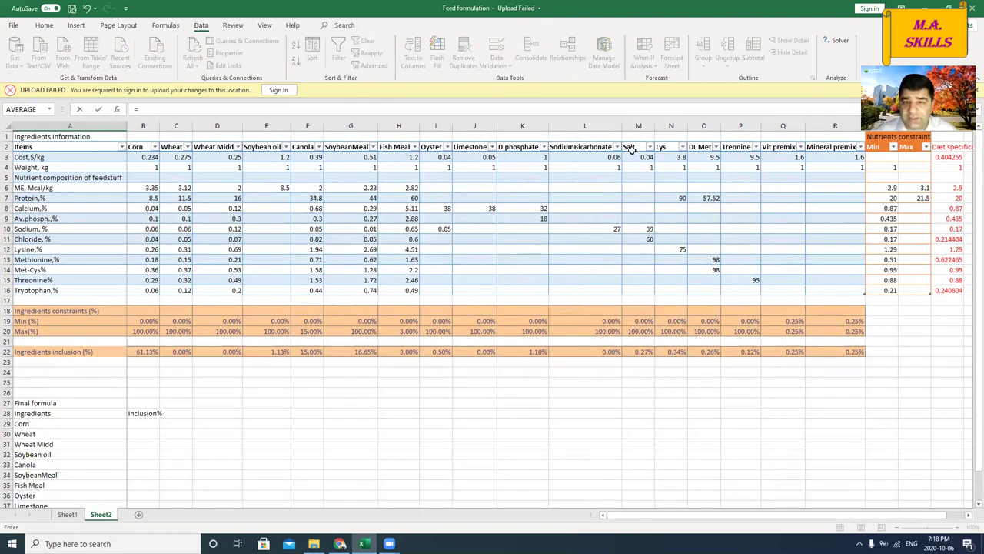
left_click(629, 147)
key("Return")
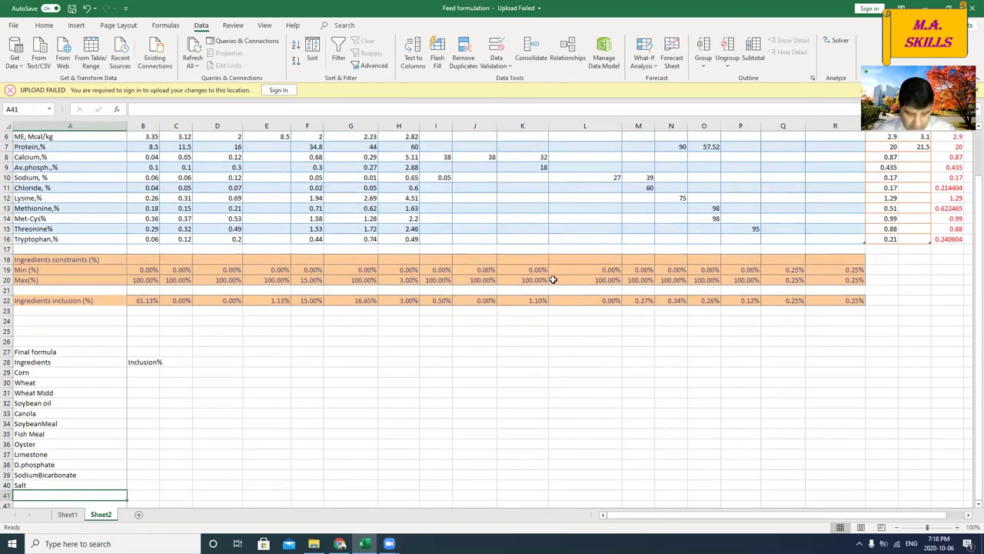
type("=")
scroll(718, 300, "up", 2)
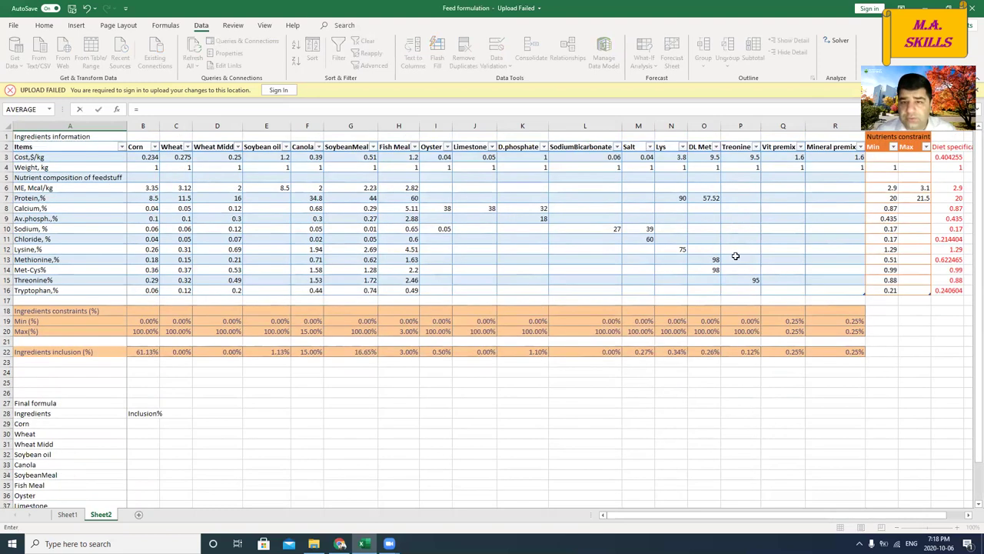
left_click(671, 149)
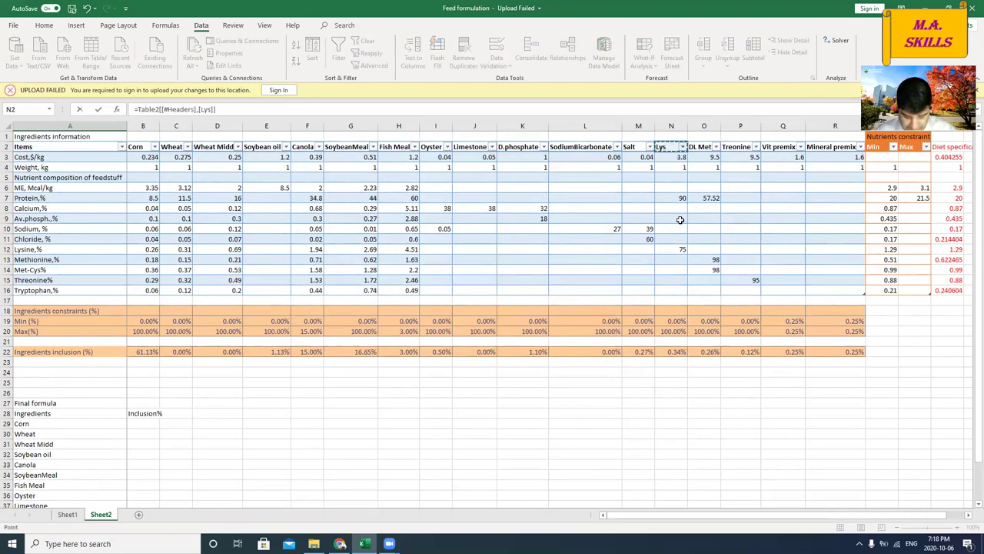
key("Return")
type("=")
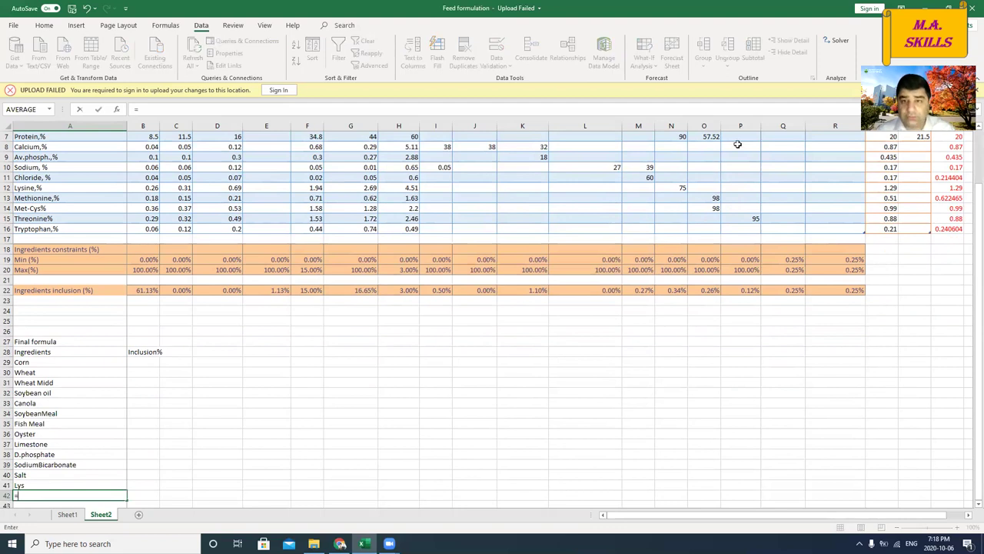
scroll(722, 177, "up", 2)
left_click(700, 146)
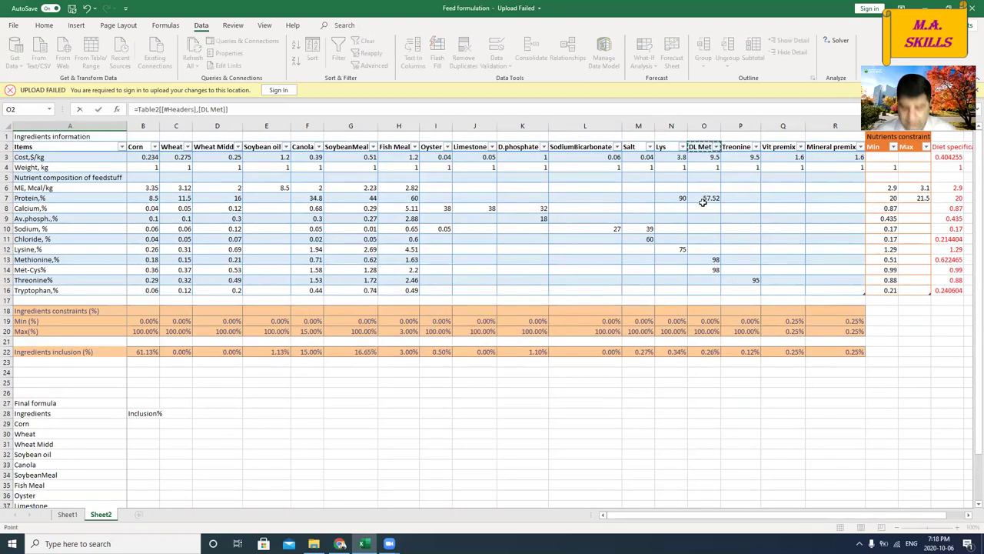
key("Return")
Finish the list with linked Treonine, Vit premix and Mineral premix entries
type("=")
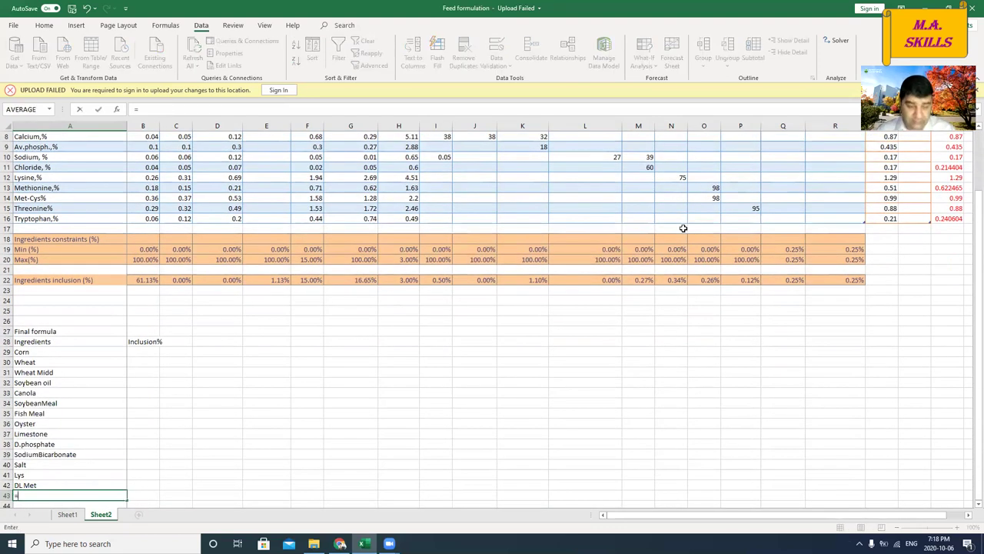
scroll(752, 246, "up", 2)
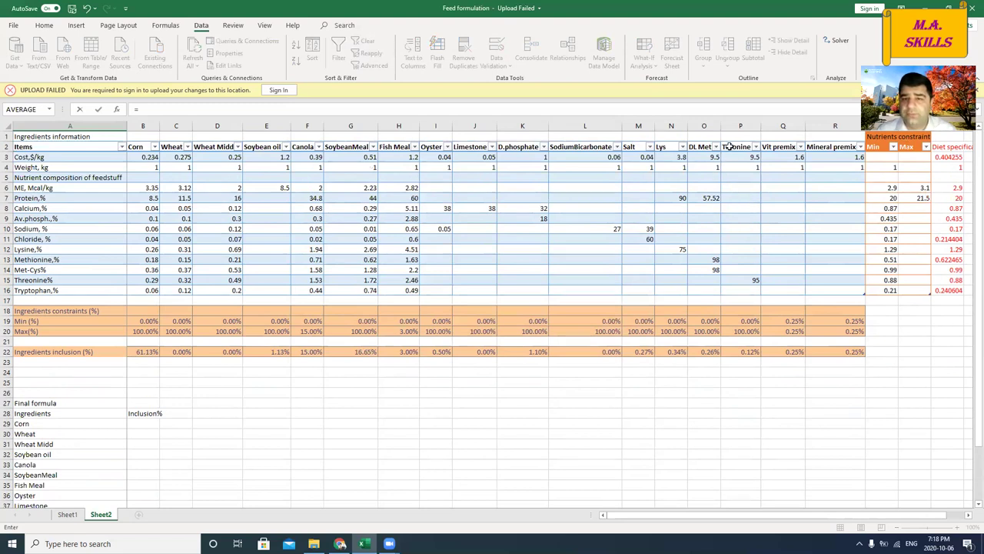
left_click(732, 148)
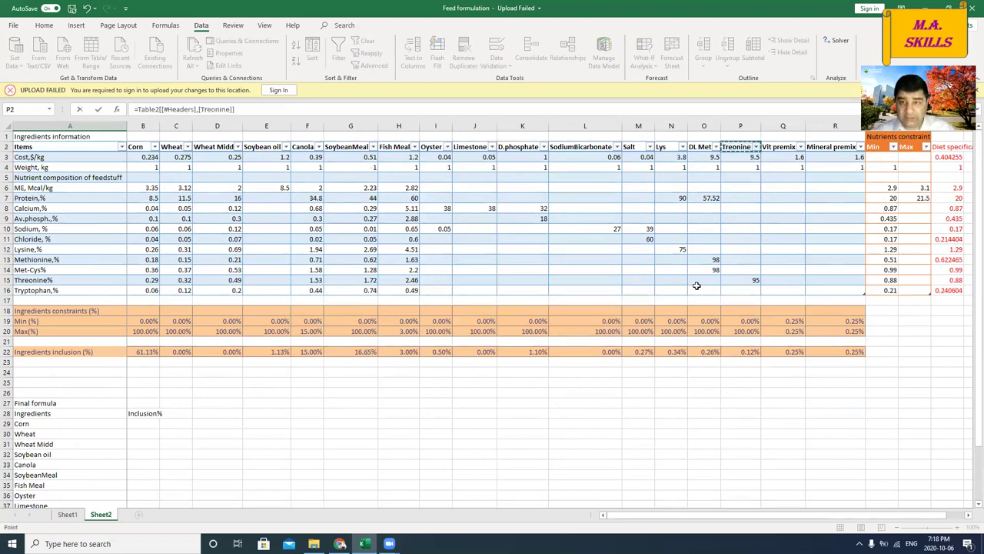
key("Return")
type("=")
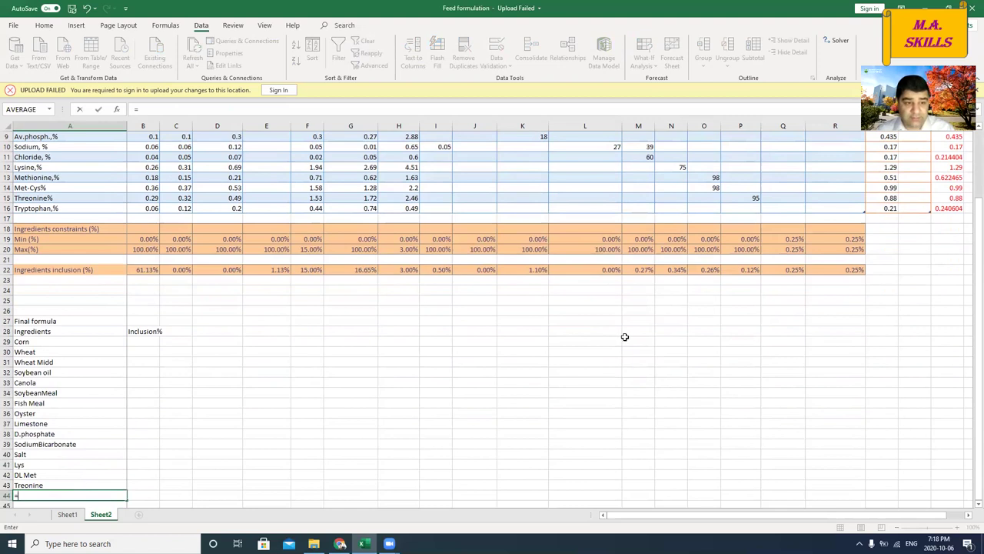
scroll(654, 312, "up", 3)
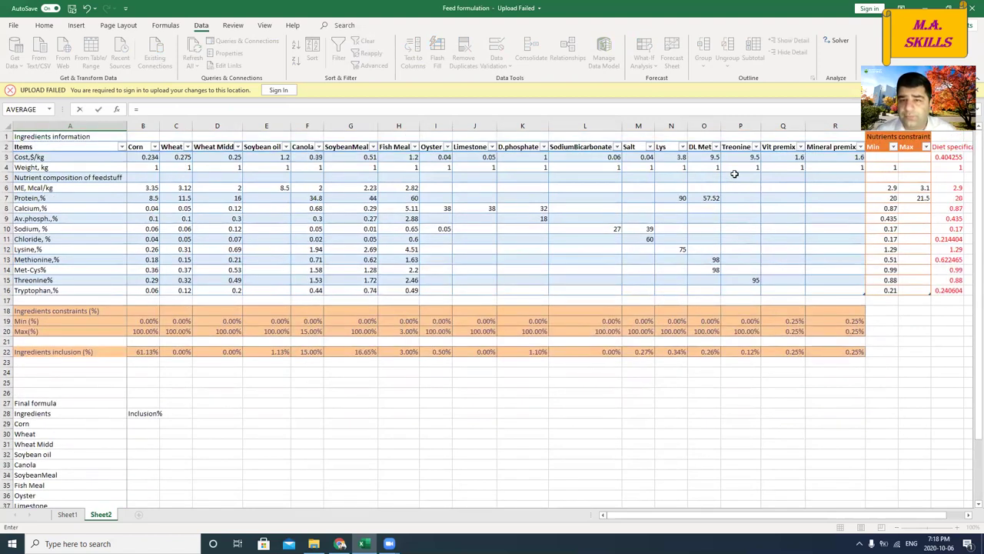
left_click(775, 147)
key("Return")
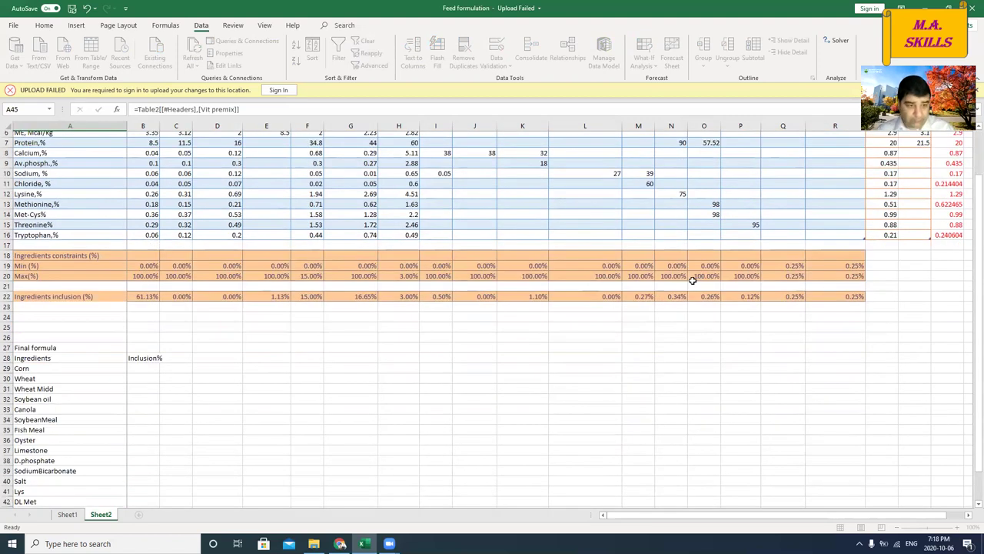
scroll(780, 282, "up", 3)
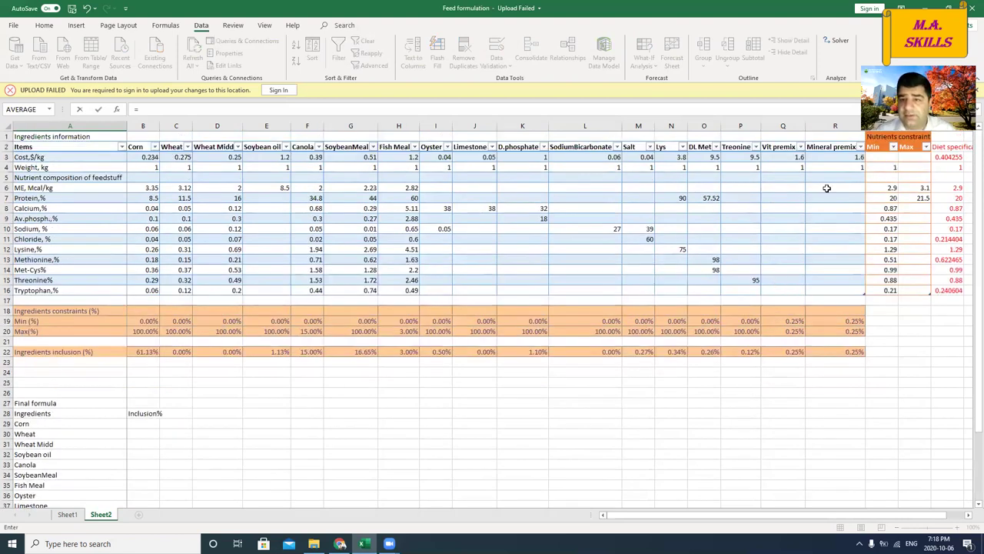
left_click(825, 150)
key("Return")
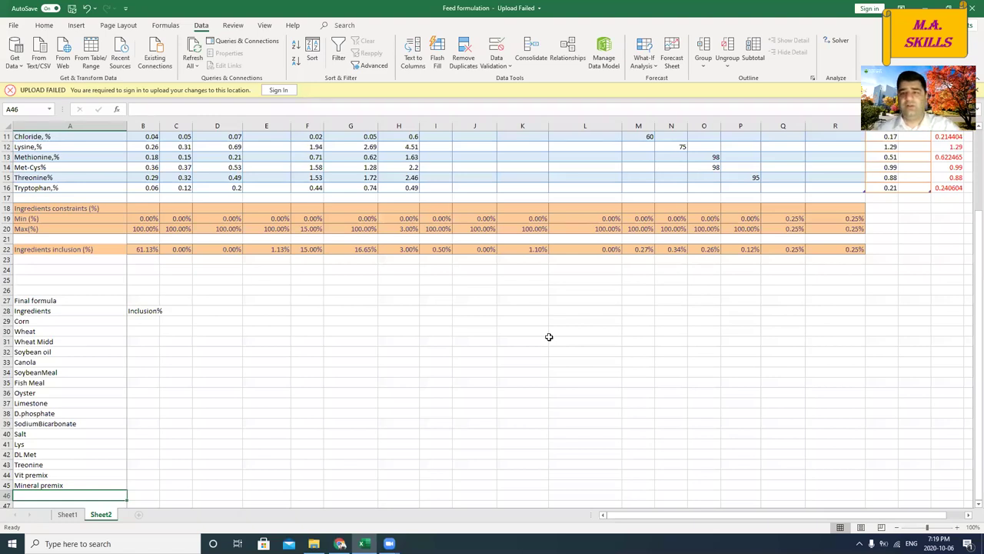
Link Corn and Wheat Inclusion% to B22 and C22, showing 61.13% and 0.00%
left_click(156, 321)
type("=")
left_click(140, 251)
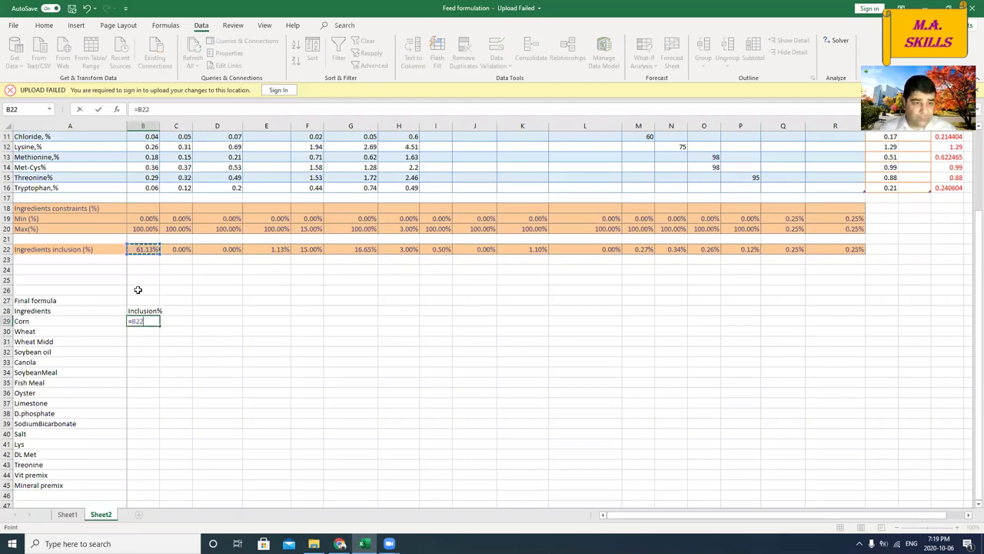
key("Return")
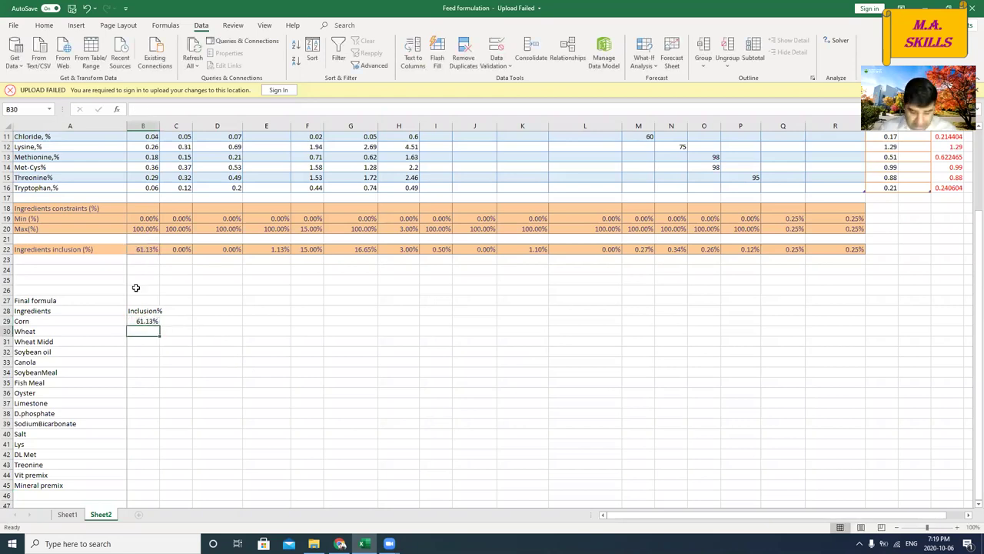
type("=")
left_click(178, 250)
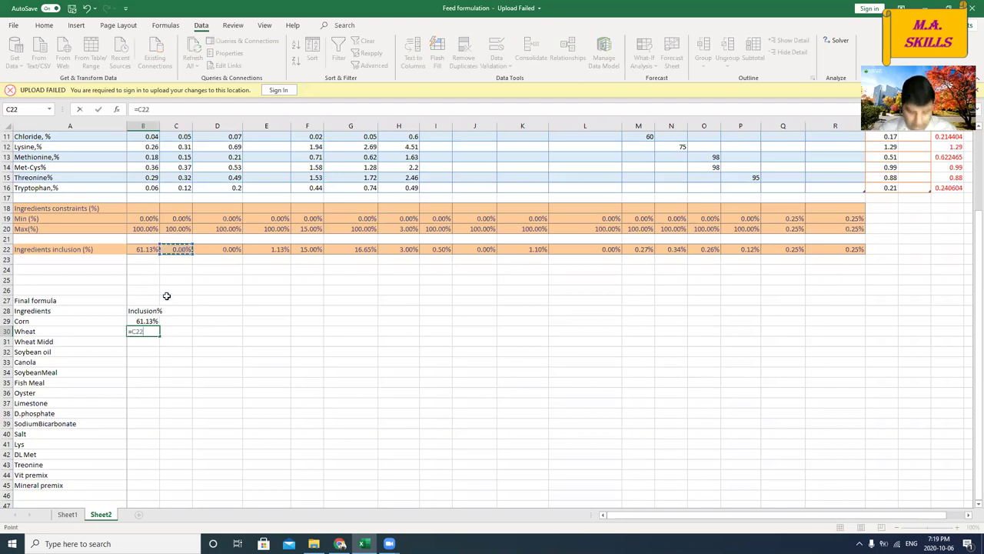
key("Return")
Clear the wrongly copied inclusion formulas below Wheat
left_click_drag(152, 320, 162, 487)
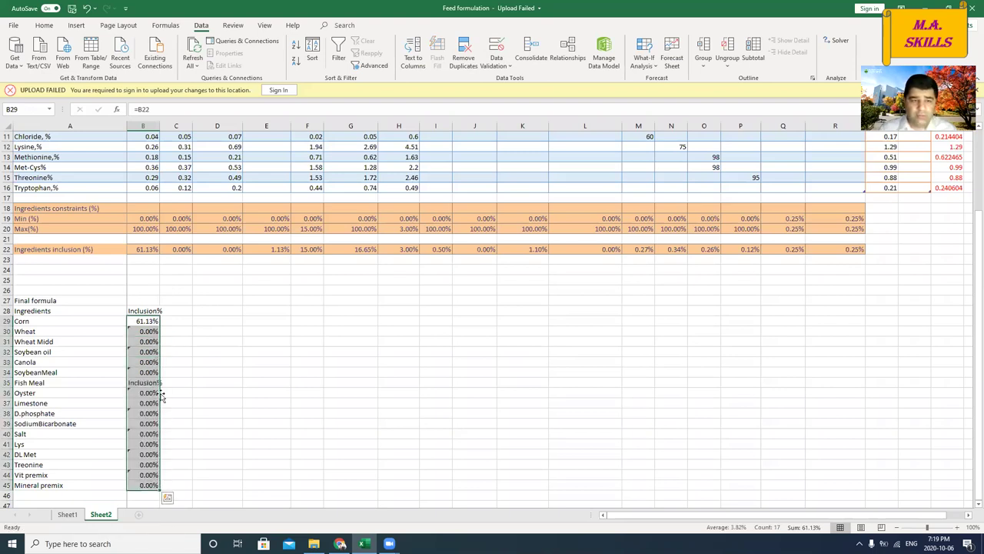
double_click(145, 341)
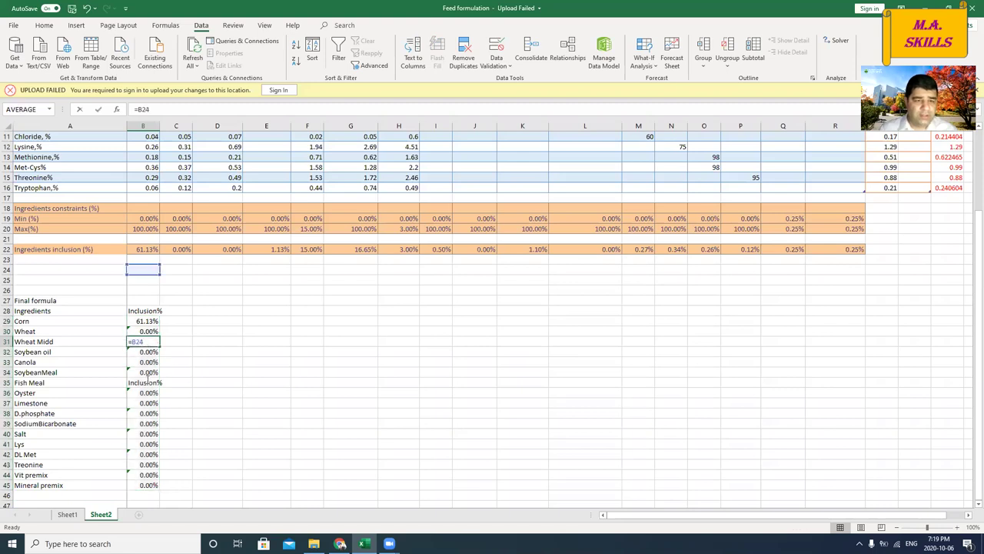
key("BackSpace")
key("BackSpace")
key("BackSpace")
key("BackSpace")
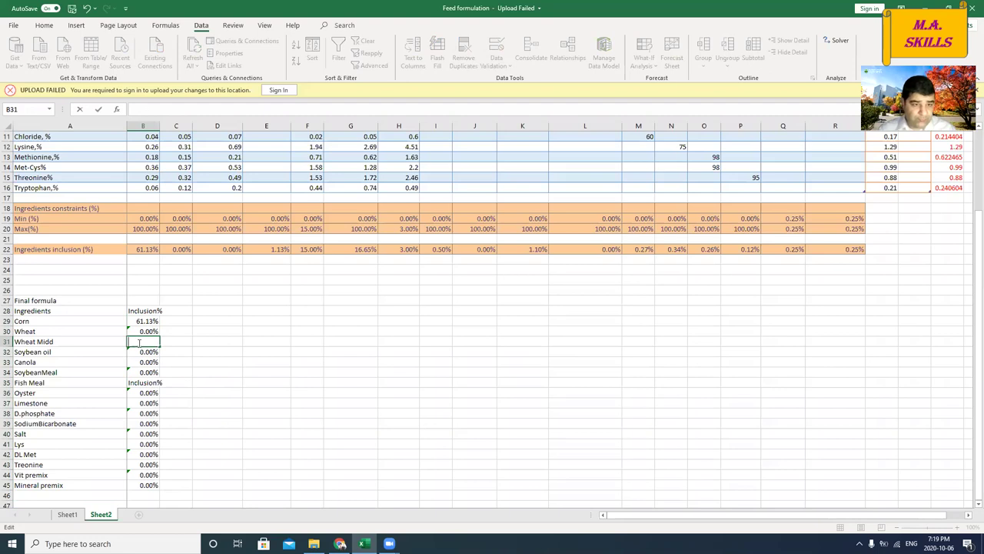
left_click_drag(144, 342, 154, 460)
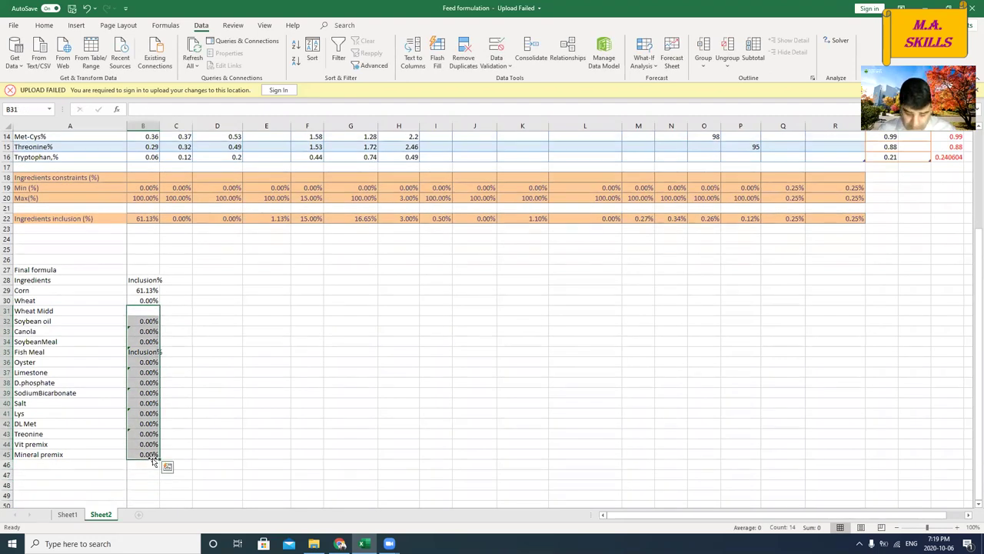
key("Delete")
Link Wheat Midd, Soybean oil and Canola to D22, E22, F22 (0.00%, 1.13%, 15.00%)
scroll(146, 454, "up", 4)
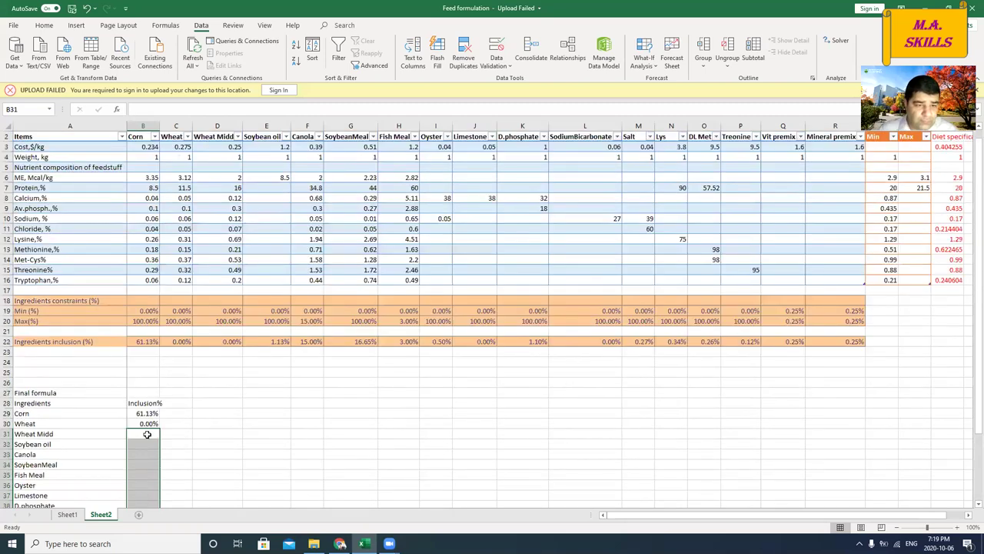
left_click(147, 435)
left_click(146, 424)
left_click(147, 435)
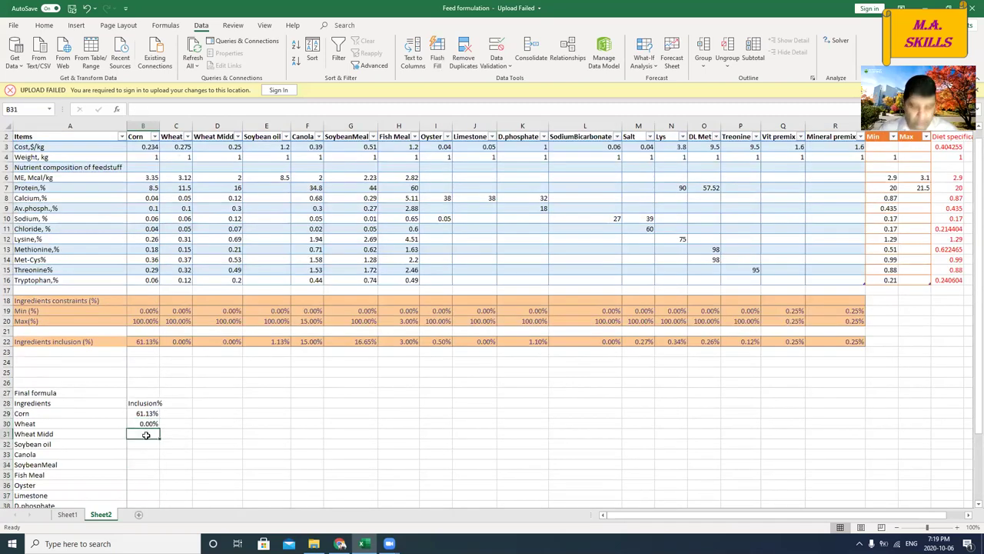
type("=")
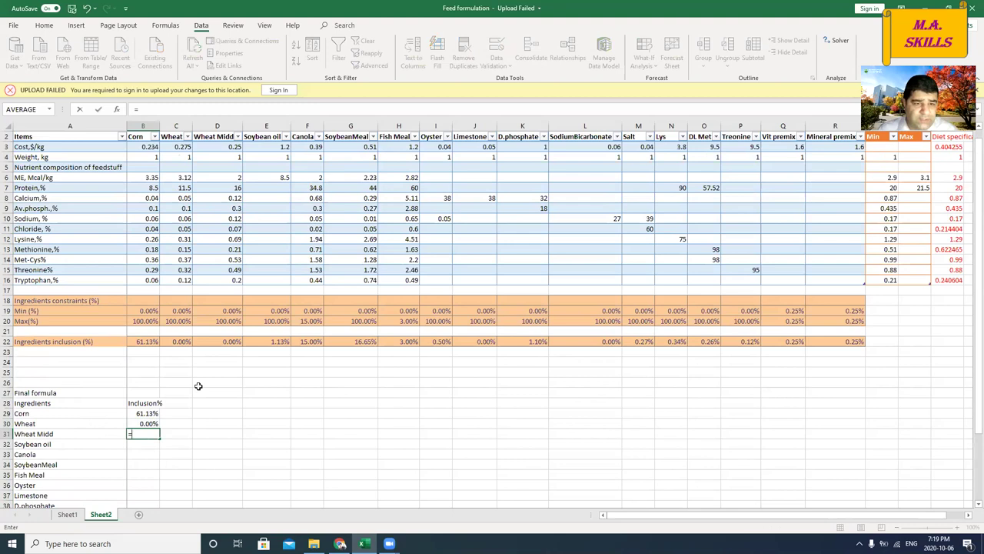
left_click(223, 346)
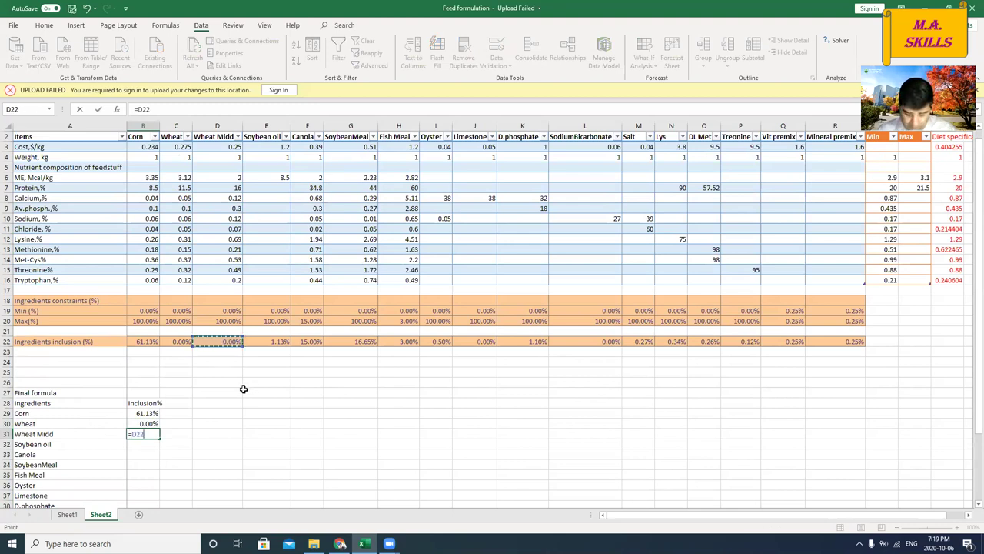
key("Return")
type("=")
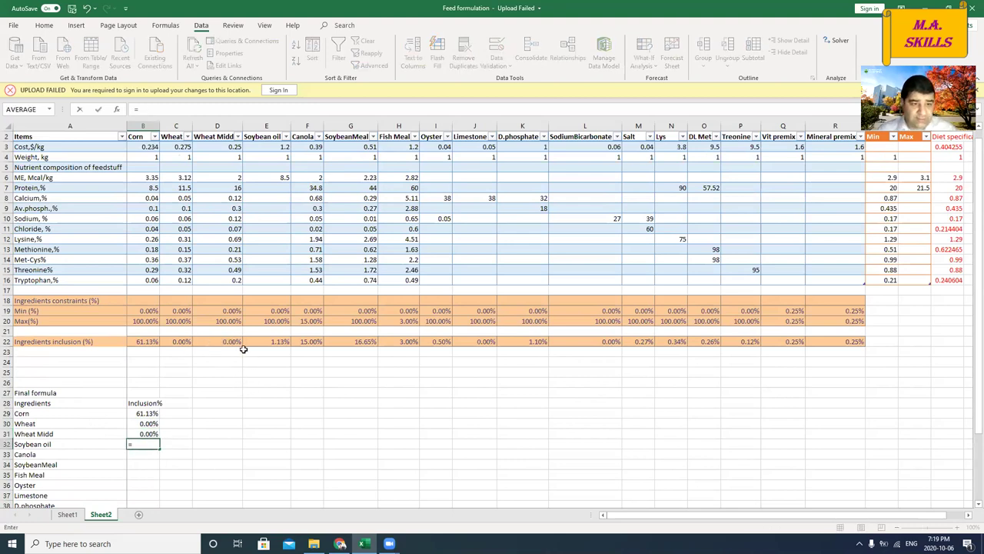
left_click(260, 343)
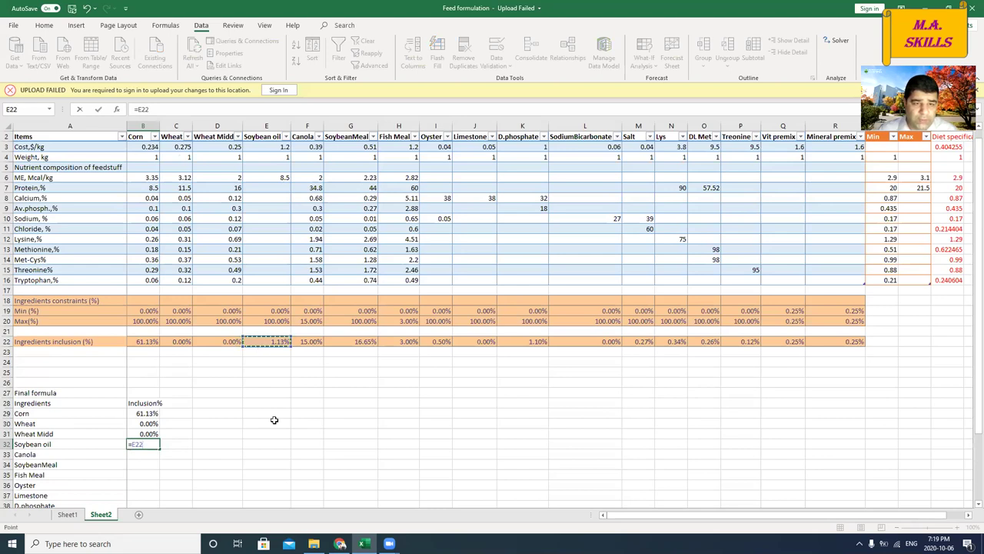
key("Return")
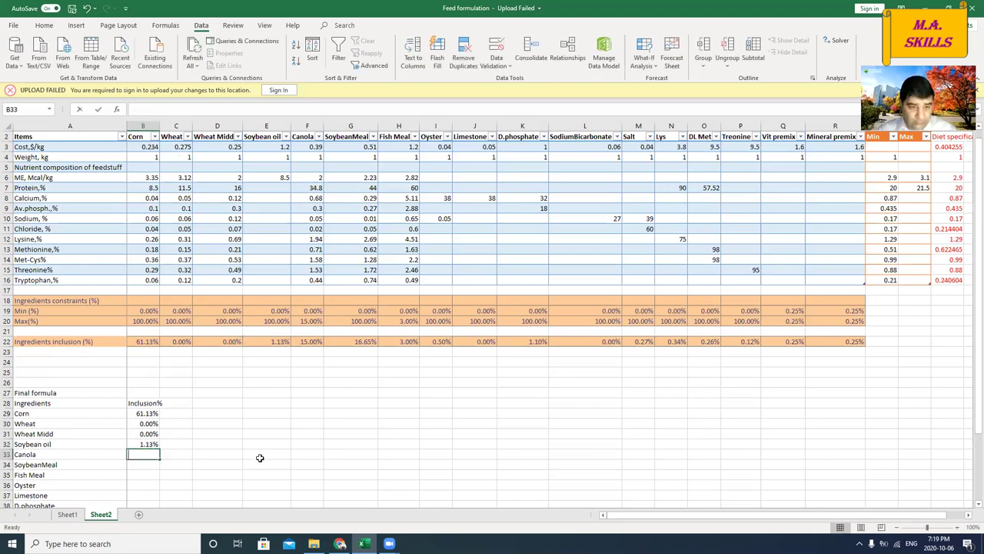
type("=")
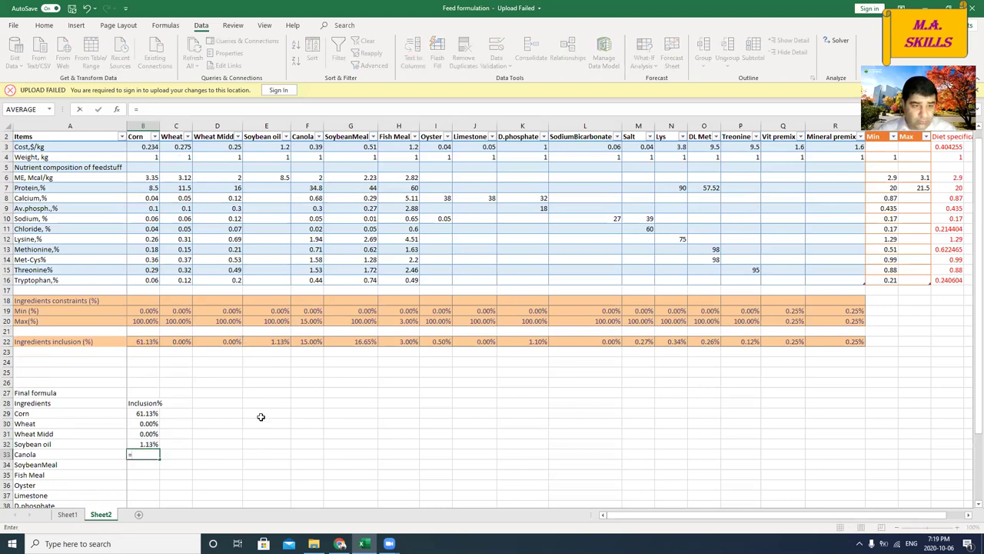
left_click(302, 348)
key("Return")
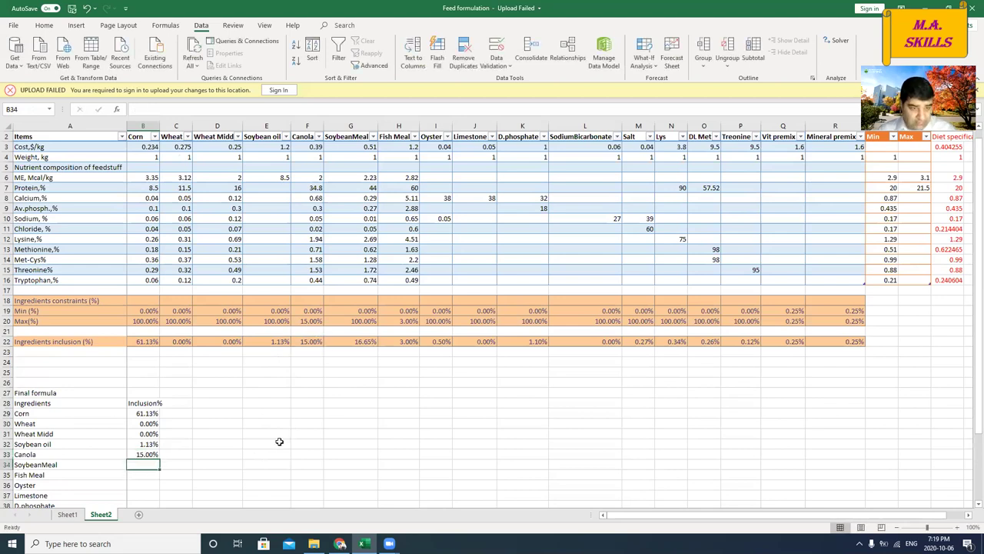
Link SoybeanMeal, Fish Meal, Oyster and Limestone to G22–J22 (16.65%, 3.00%, 0.50%, 0.00%)
type("=")
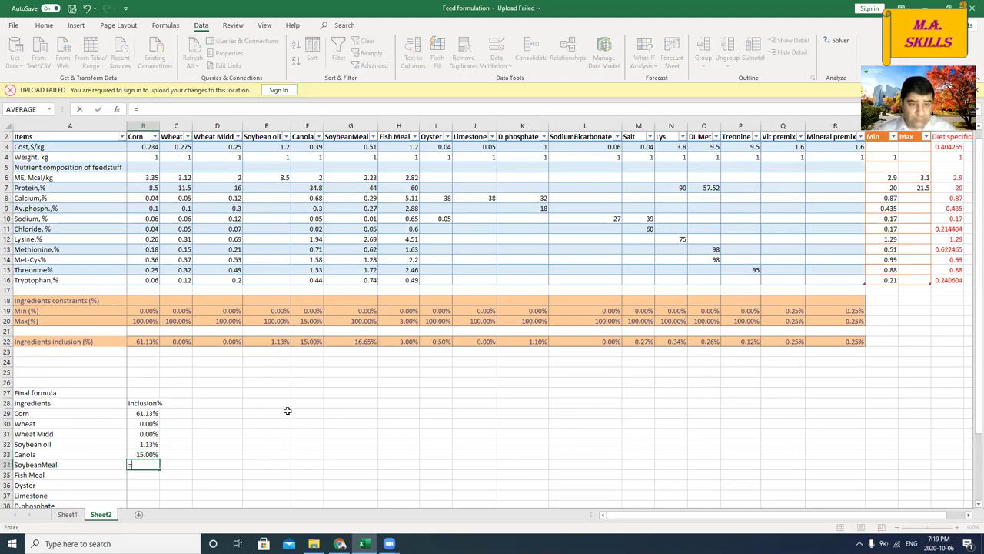
left_click(345, 341)
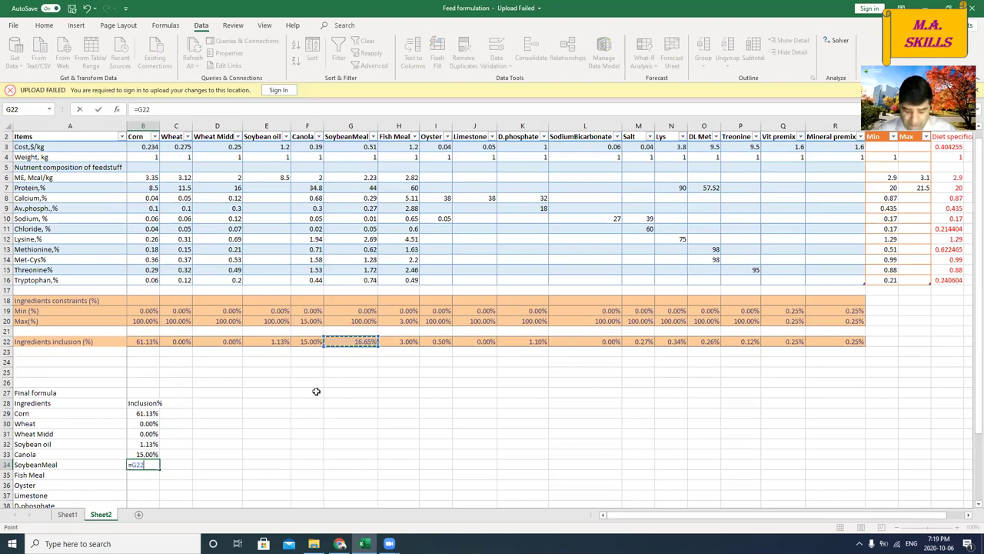
key("Return")
type("=")
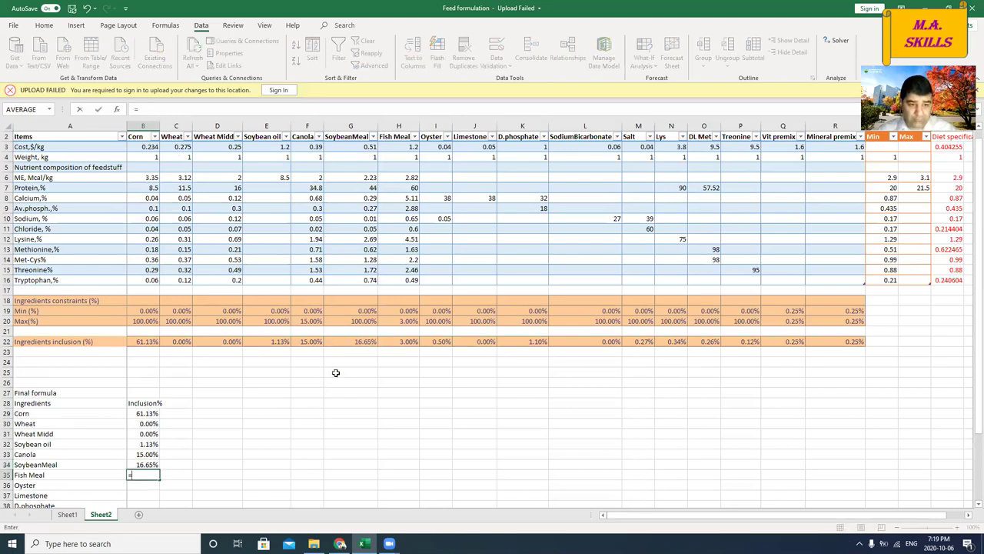
left_click(391, 342)
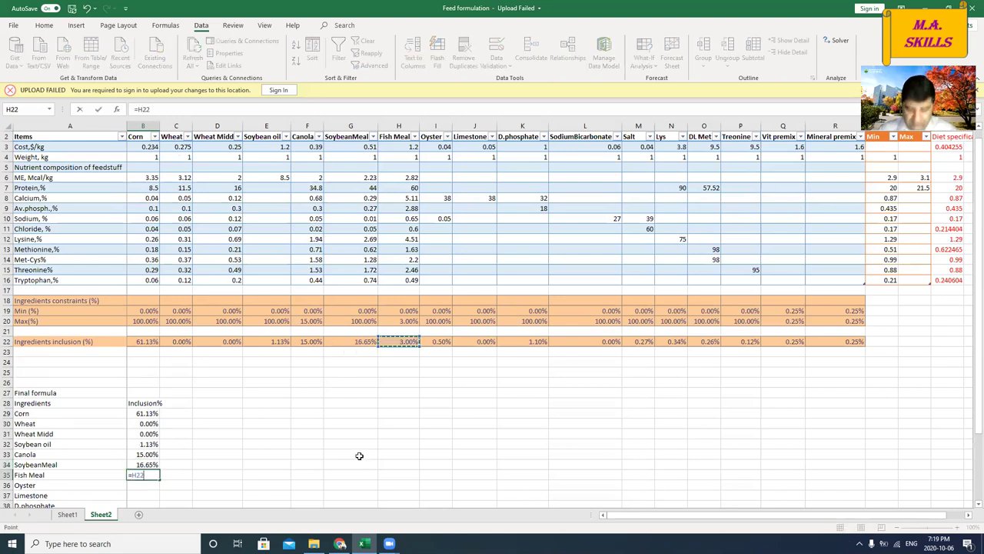
key("Return")
type("=")
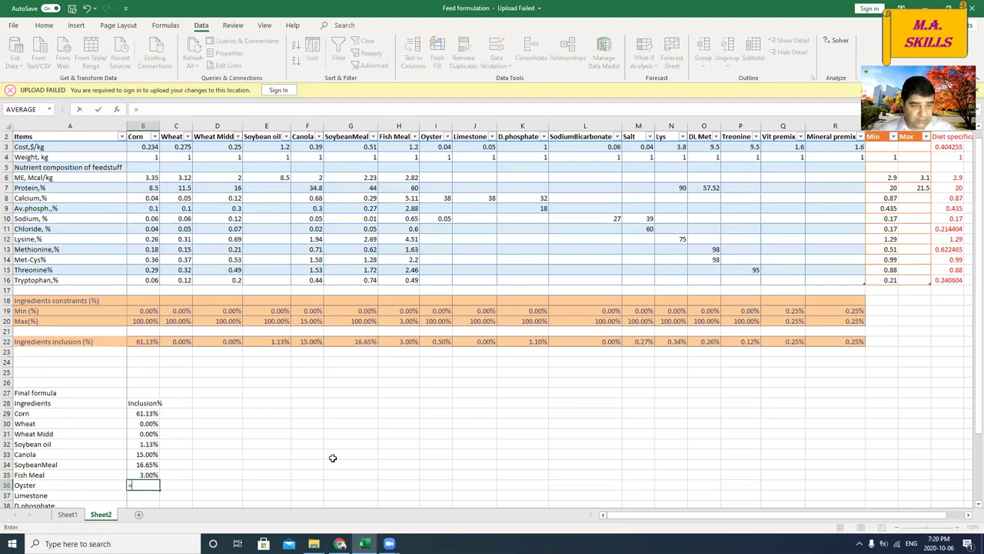
left_click(432, 340)
key("Return")
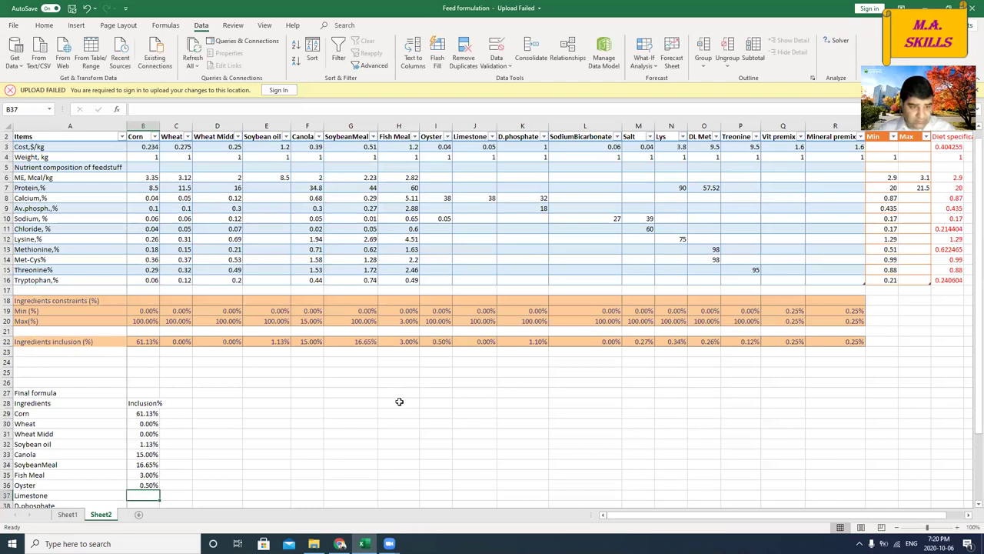
type("=")
left_click(466, 344)
key("Return")
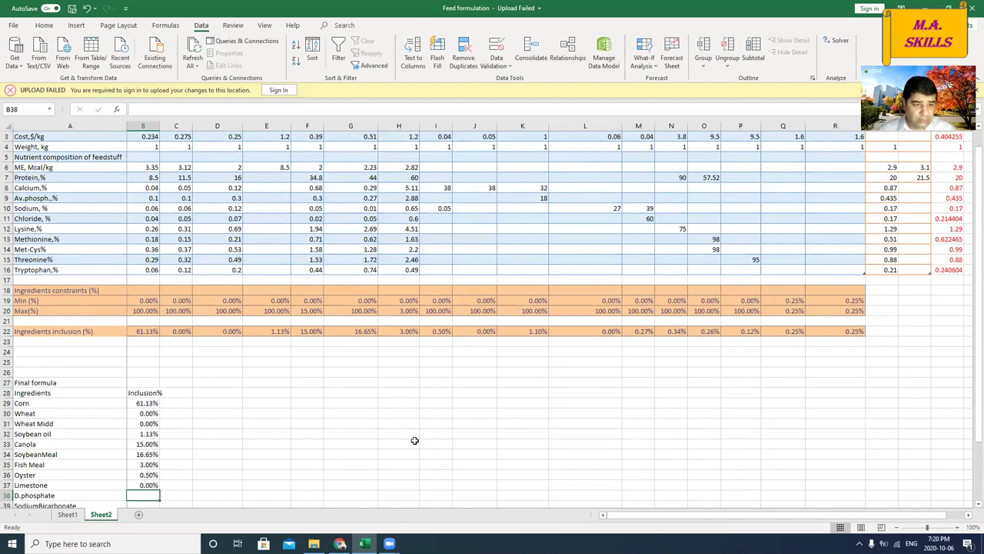
Link D.phosphate, SodiumBicarbonate, Salt and Lys to K22–N22 (1.10%, 0.00%, 0.27%, 0.34%)
type("=")
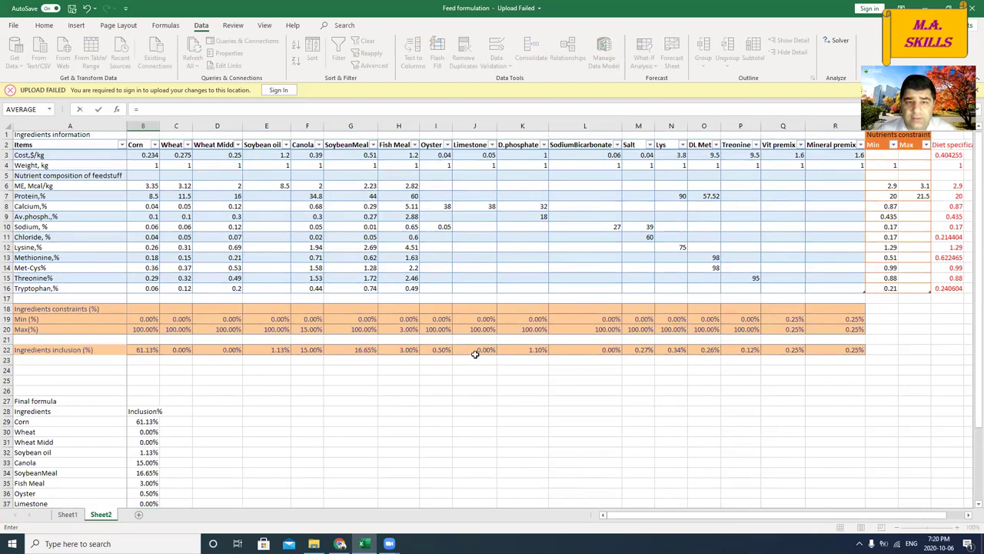
scroll(485, 346, "up", 1)
left_click(509, 348)
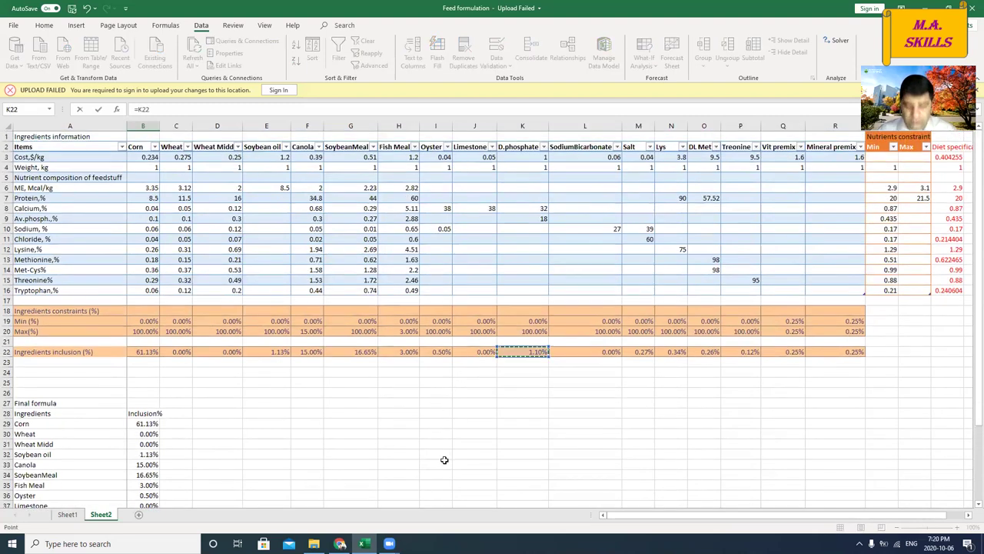
key("Return")
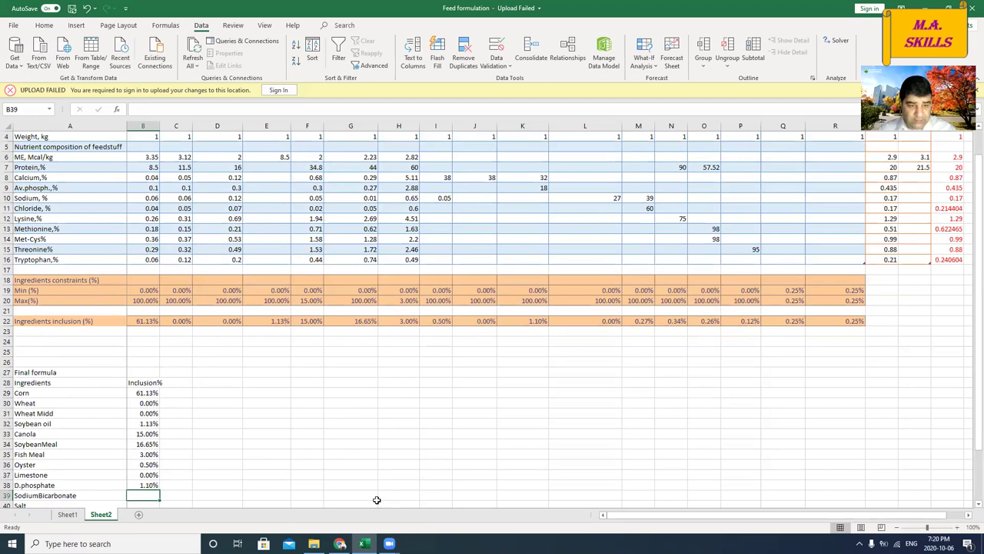
type("=")
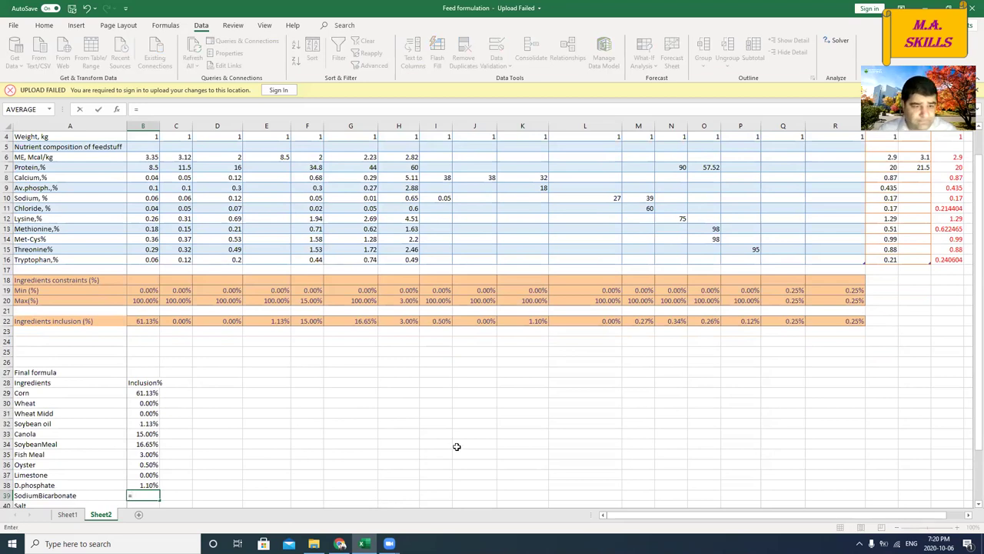
scroll(457, 446, "up", 1)
left_click(575, 351)
key("Return")
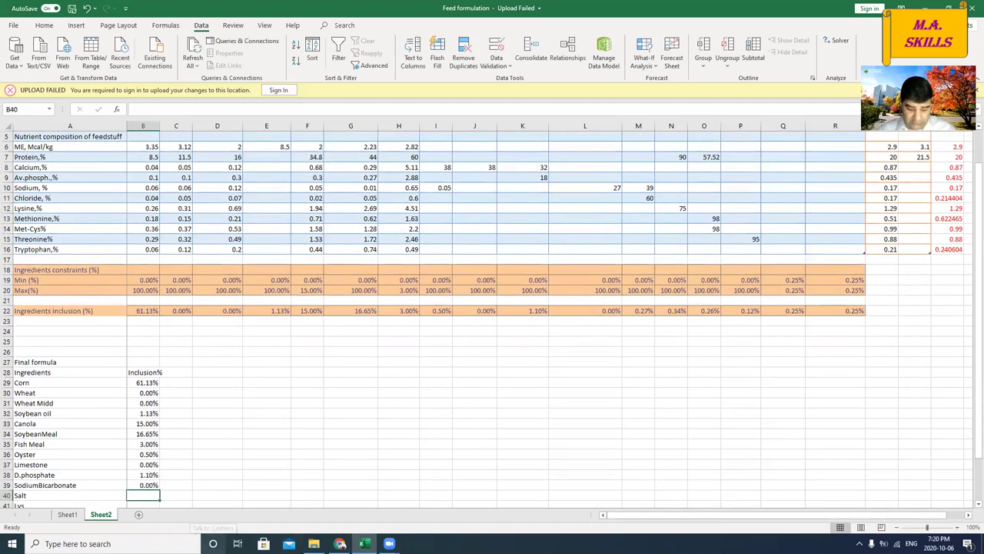
type("=")
left_click(639, 317)
key("Return")
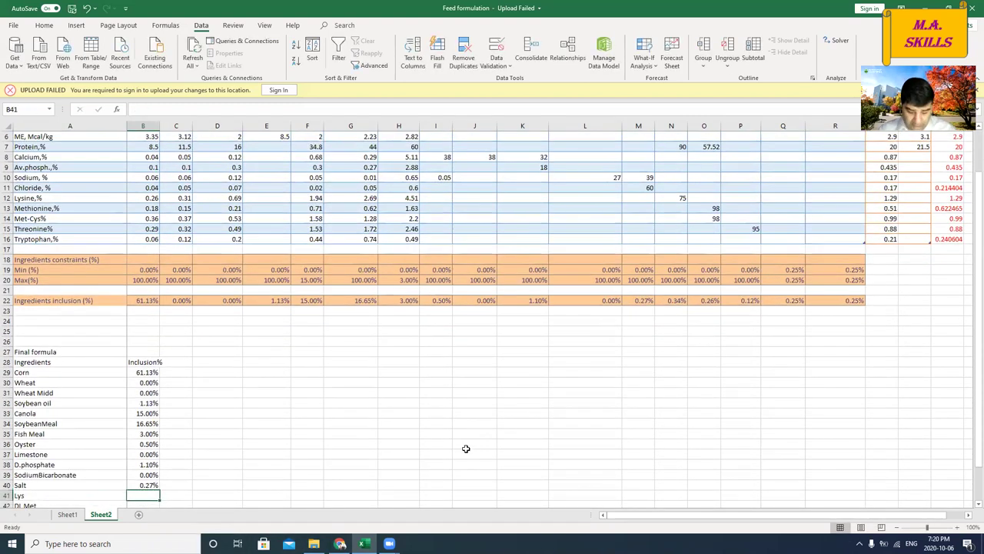
type("=")
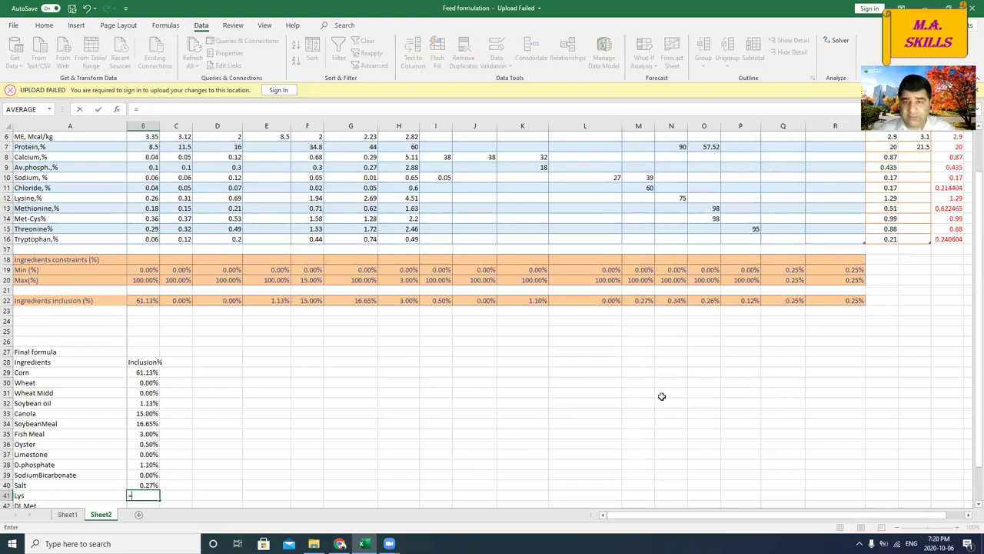
left_click(674, 301)
key("Return")
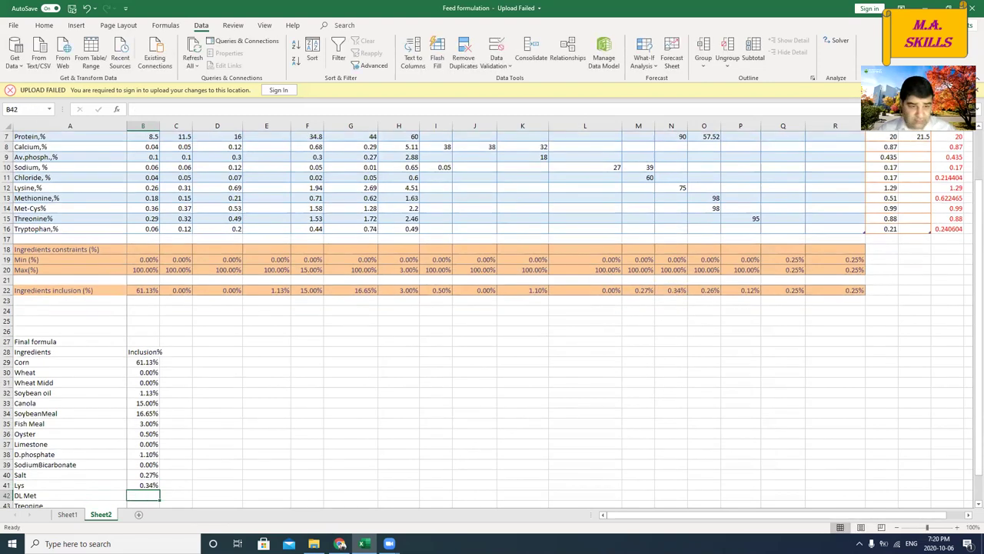
Link DL Met, Treonine, Vit premix and Mineral premix to O22, P22, Q22 and R22
type("=")
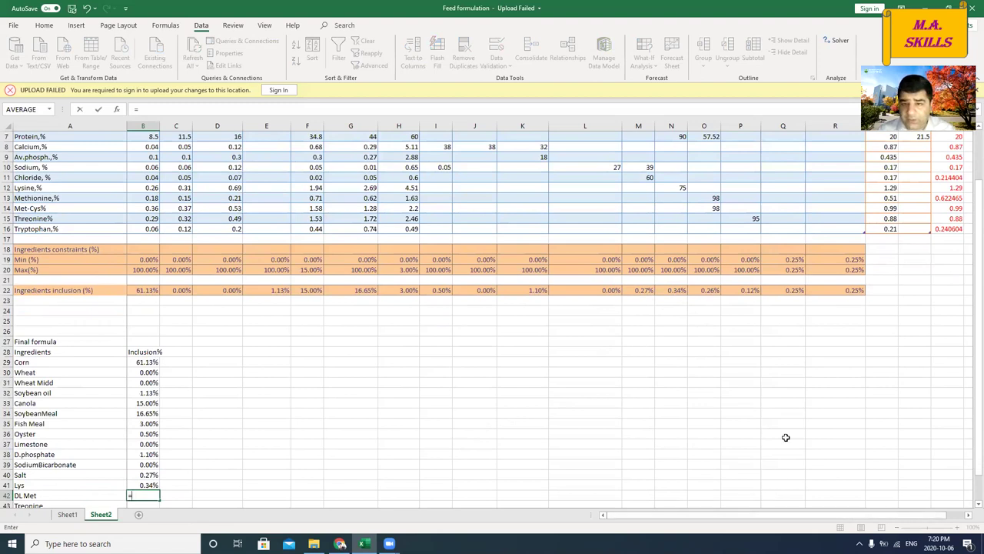
scroll(687, 363, "up", 2)
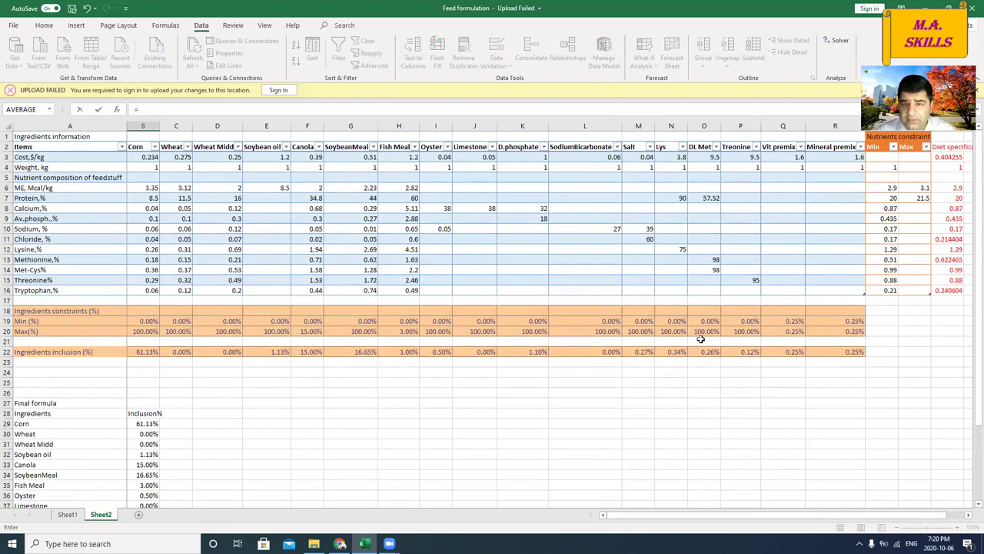
left_click(702, 353)
key("Return")
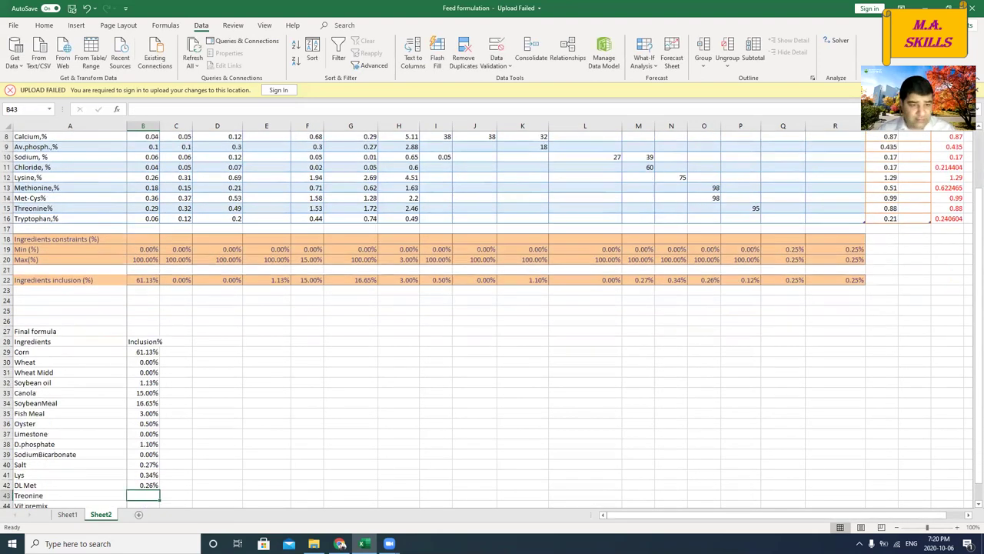
type("=")
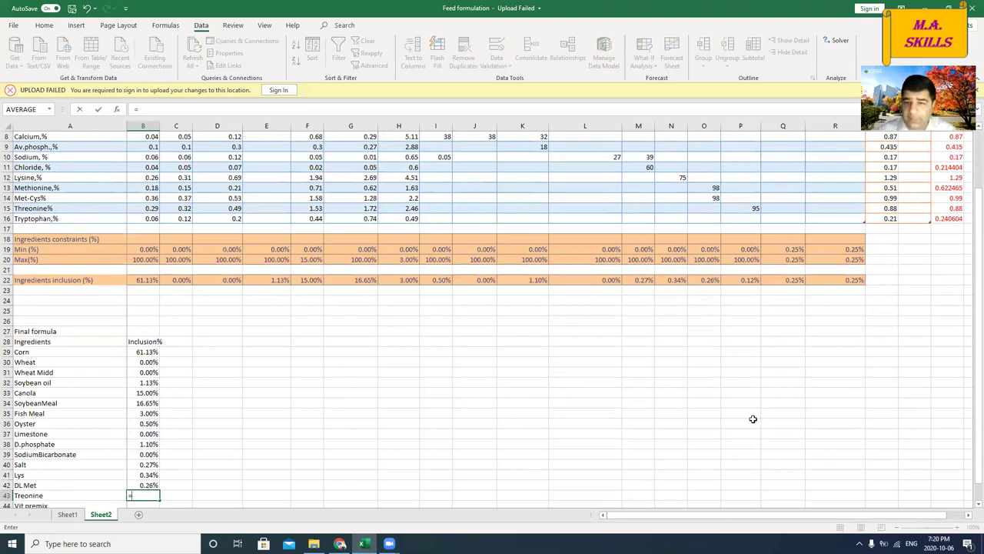
scroll(758, 376, "up", 2)
left_click(744, 341)
key("Return")
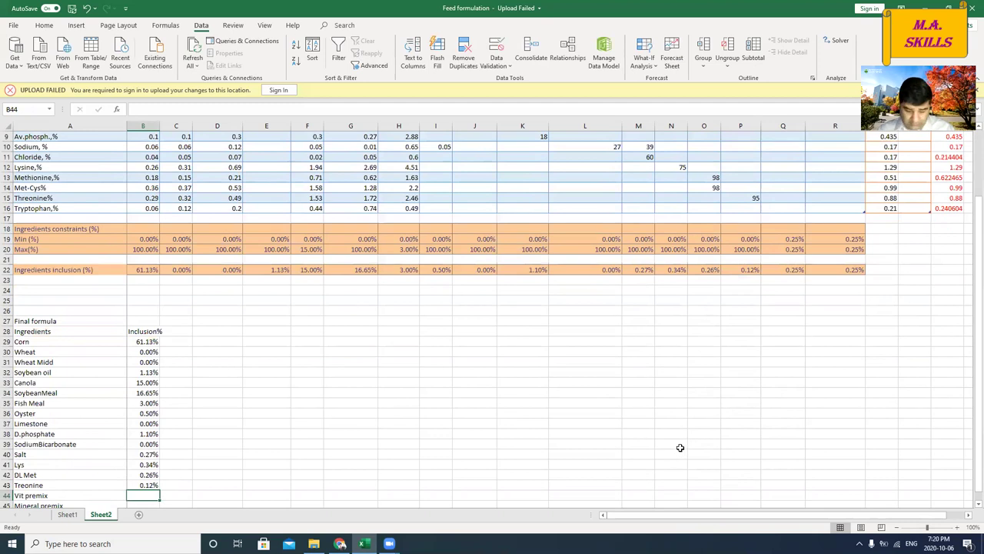
type("=")
left_click(800, 271)
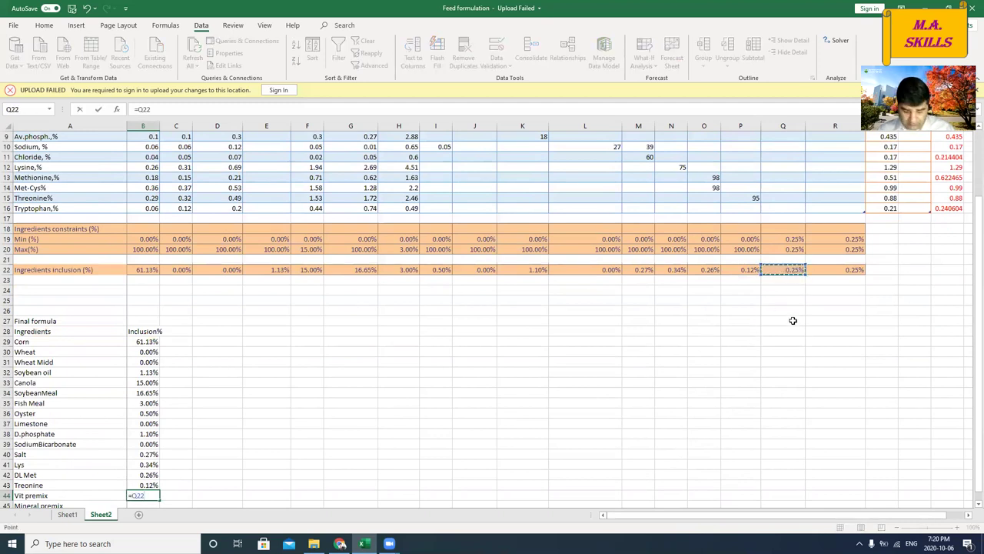
key("Return")
type("=")
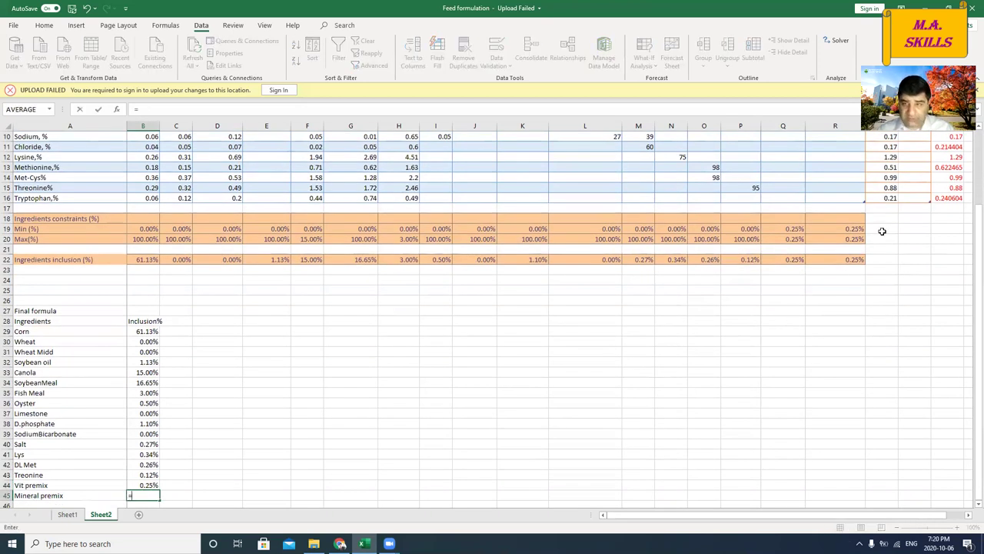
left_click(850, 259)
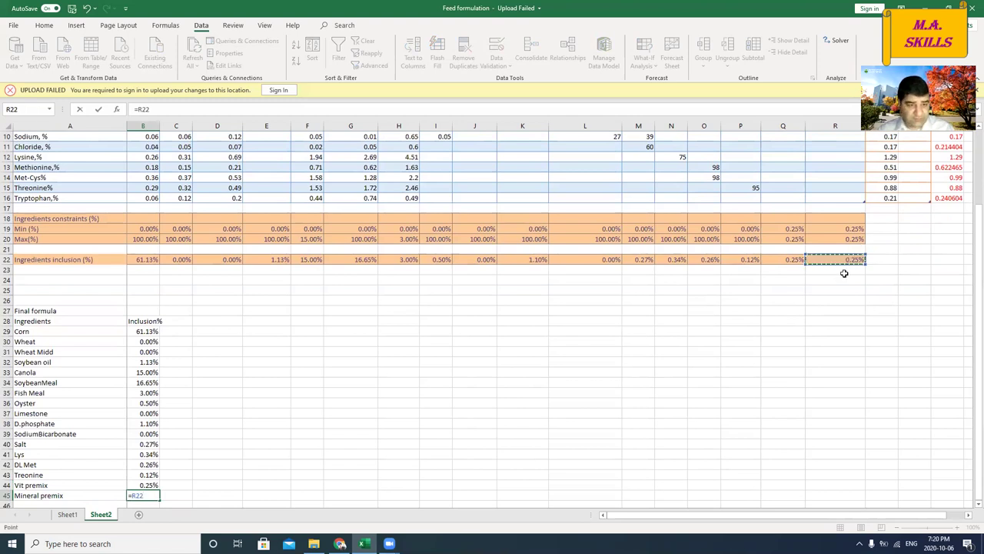
key("Return")
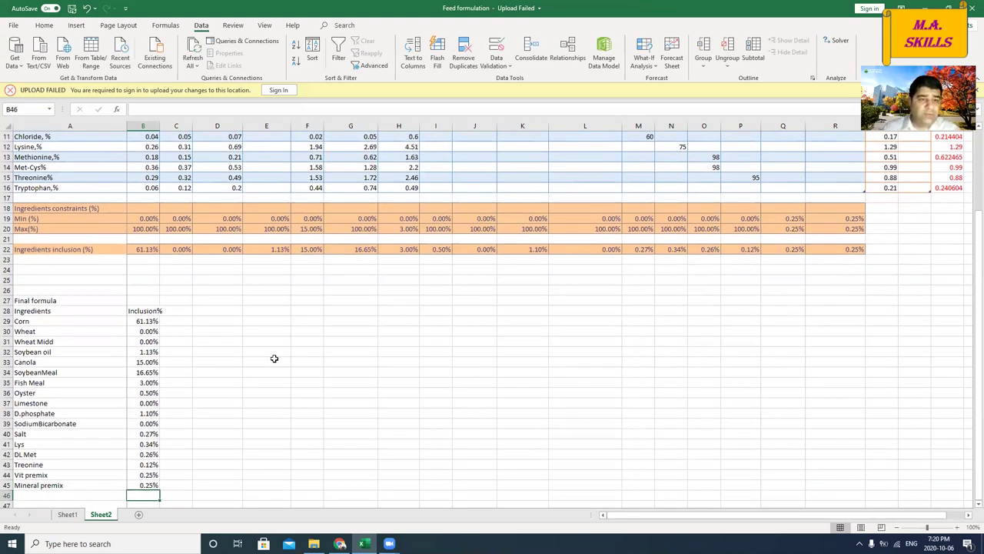
Format A28:B45 as a green Medium table with headers, adding filter buttons
left_click_drag(35, 311, 139, 490)
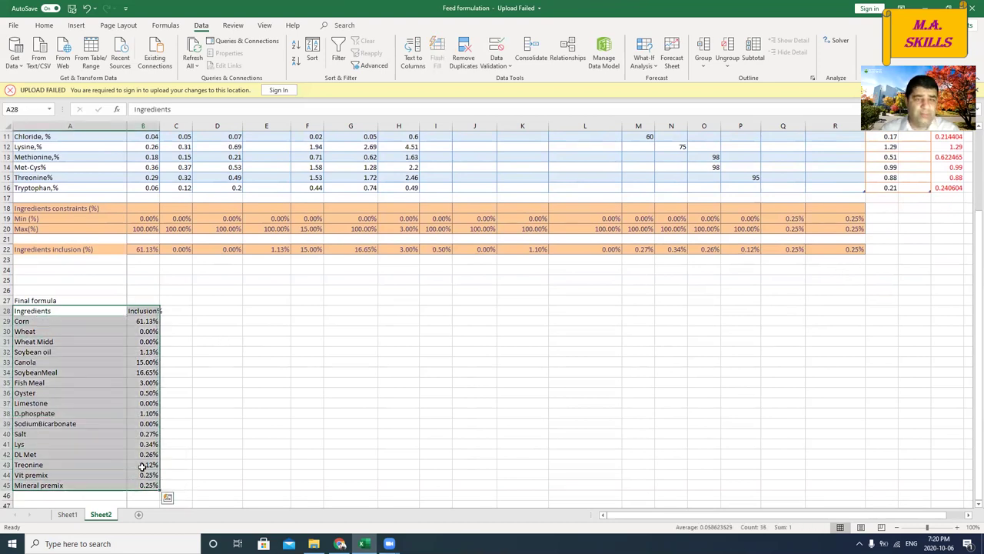
left_click(44, 28)
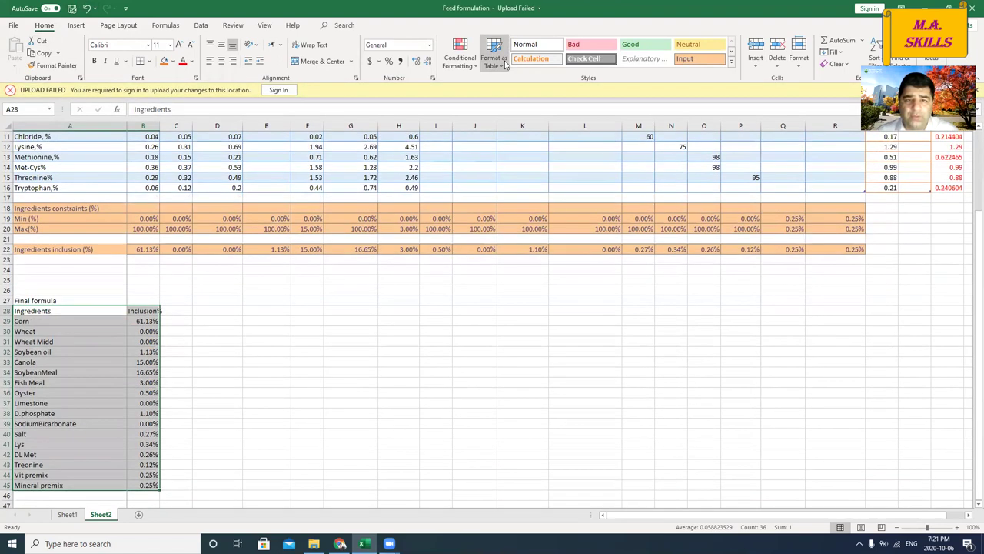
left_click(505, 65)
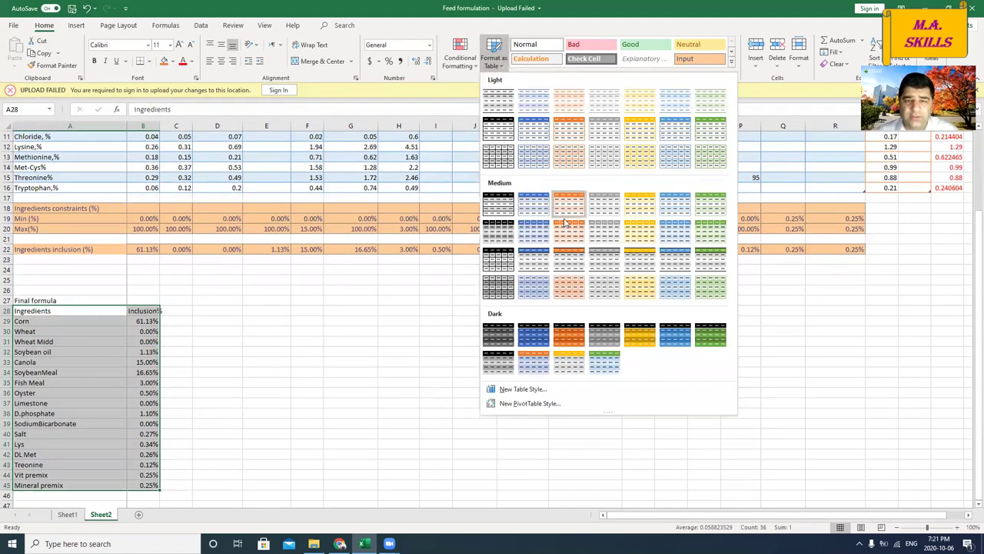
left_click(706, 207)
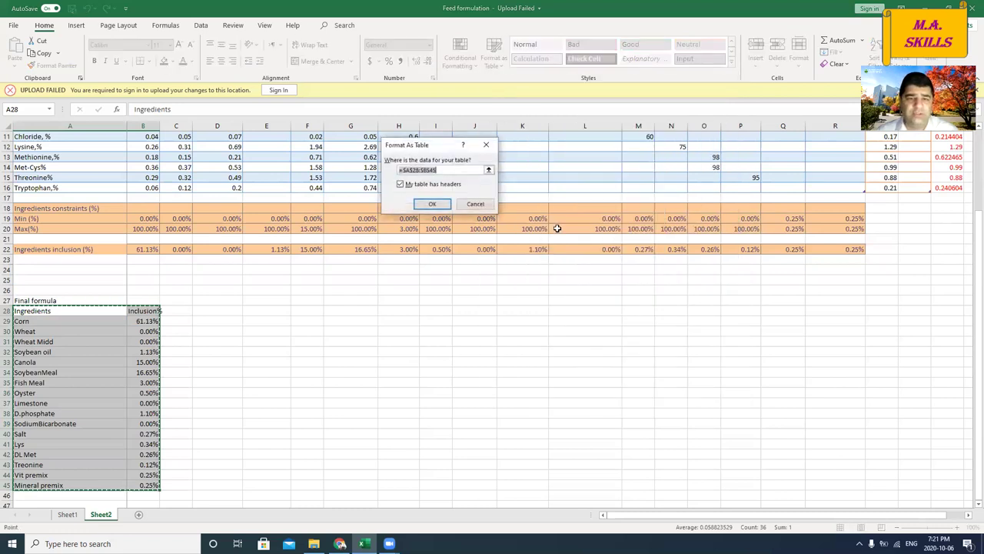
left_click(430, 206)
left_click(273, 321)
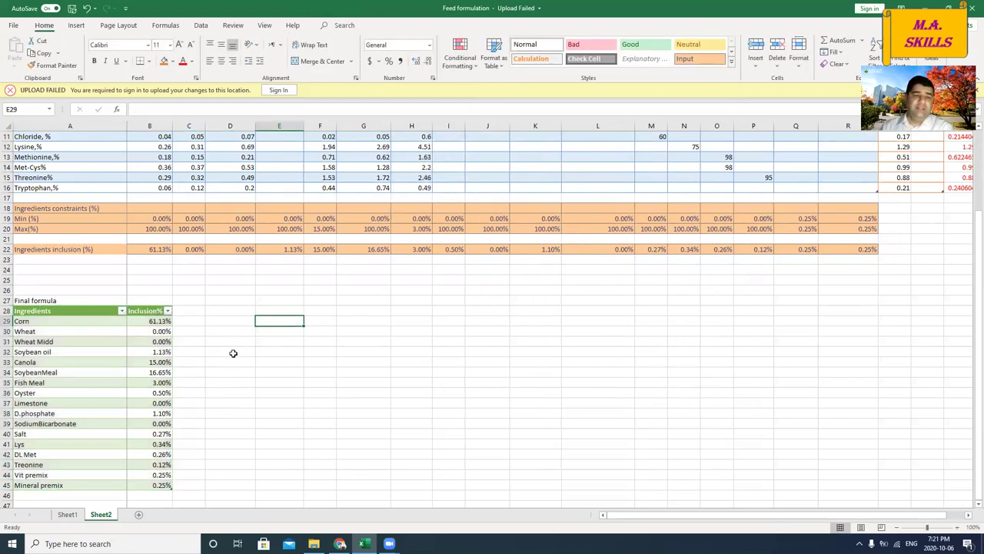
scroll(233, 351, "down", 2)
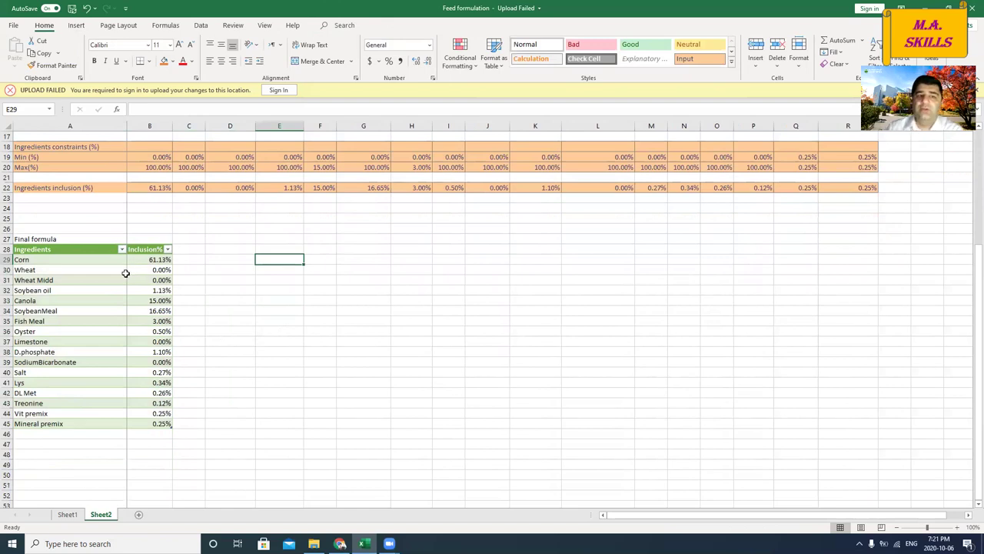
Change Corn's inclusion in B22 to 20%
scroll(164, 265, "up", 5)
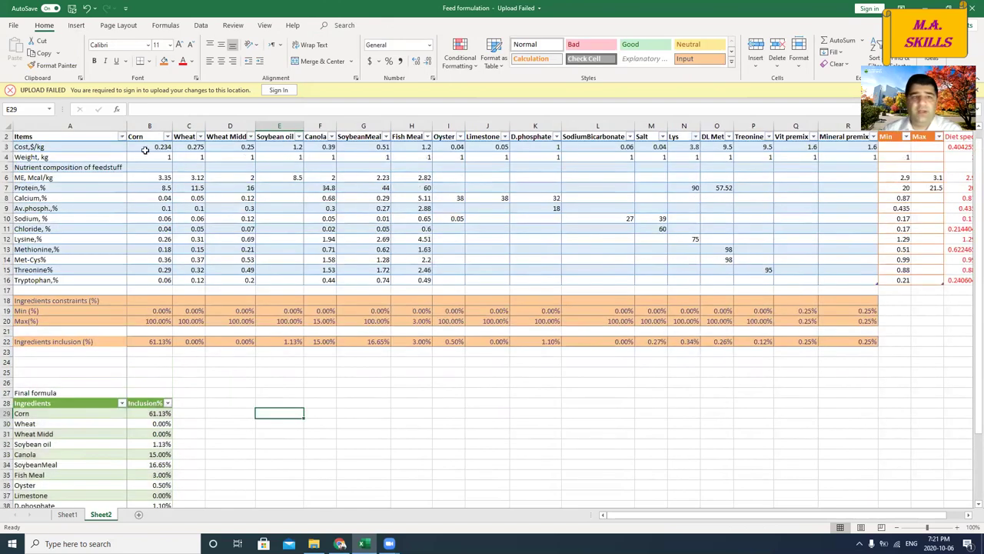
scroll(355, 384, "down", 1)
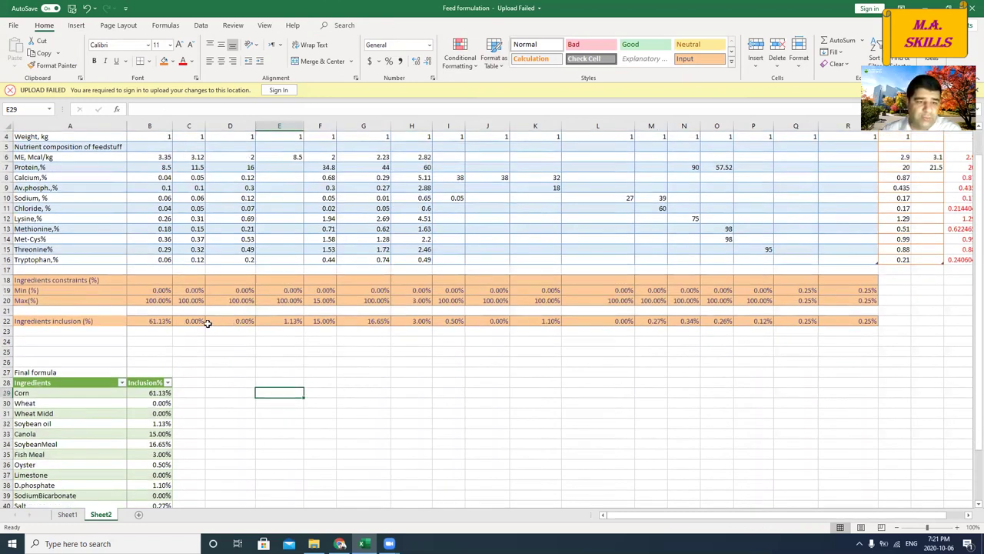
left_click(160, 321)
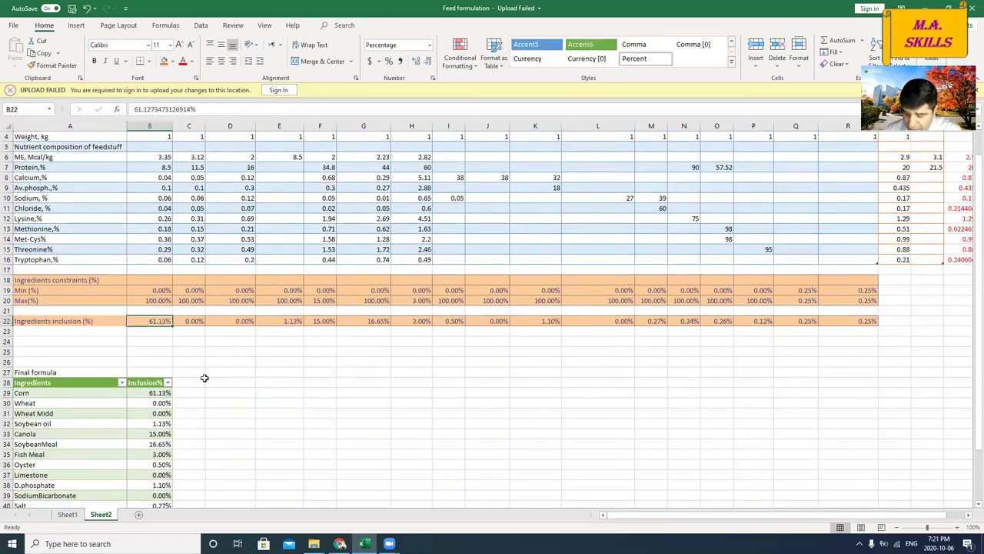
type("20")
key("Return")
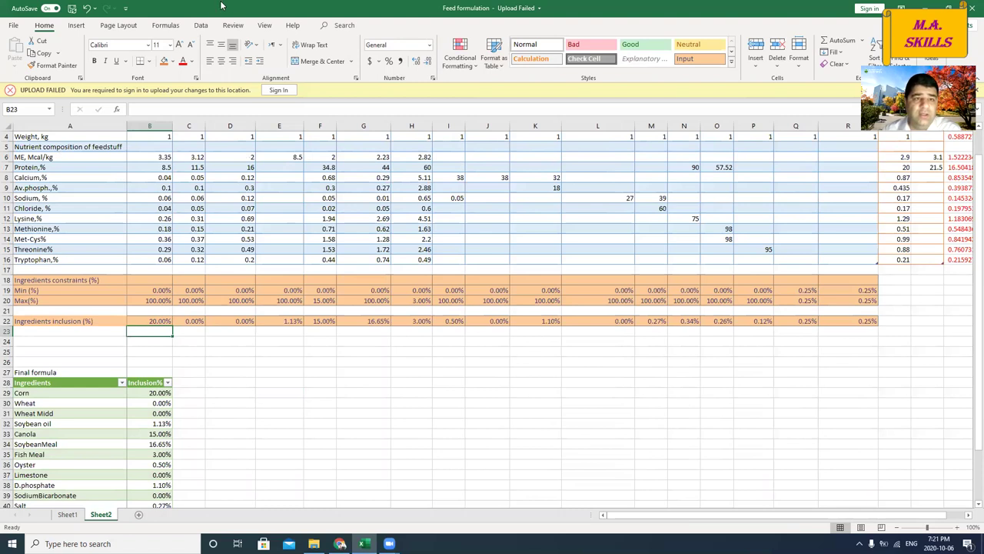
Re-run Solver and keep its solution, restoring Corn to 61.13% in both tables
left_click(201, 25)
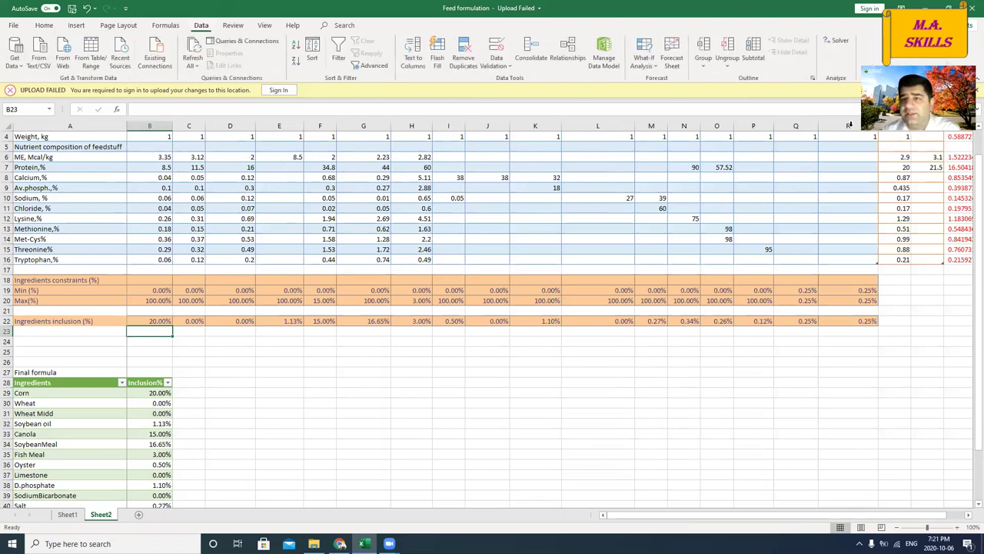
left_click(839, 40)
left_click(485, 315)
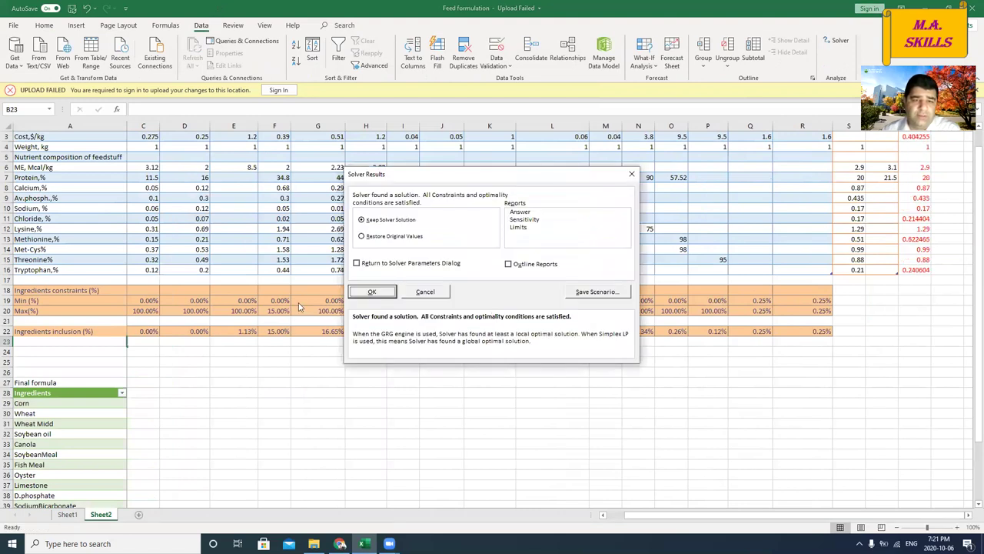
left_click(371, 291)
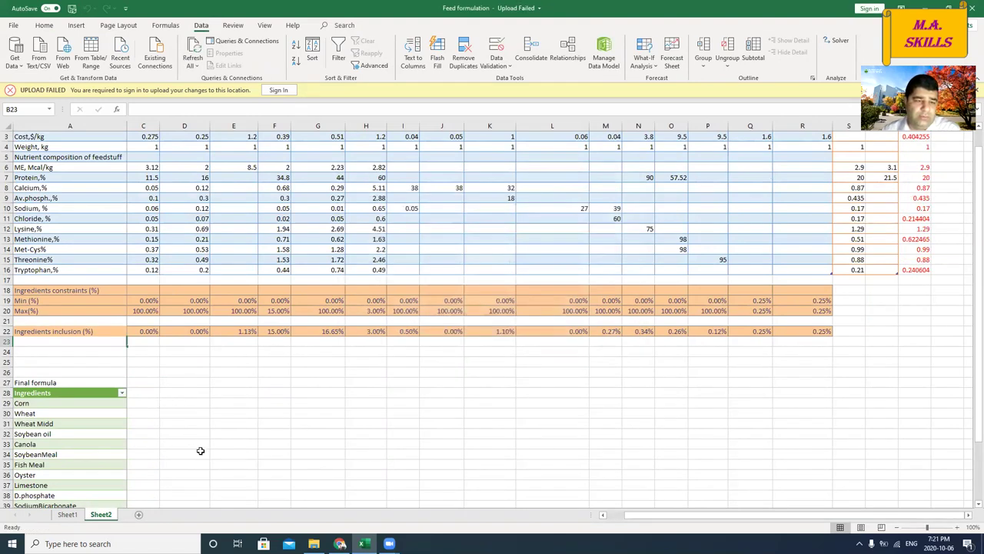
left_click_drag(627, 515, 589, 515)
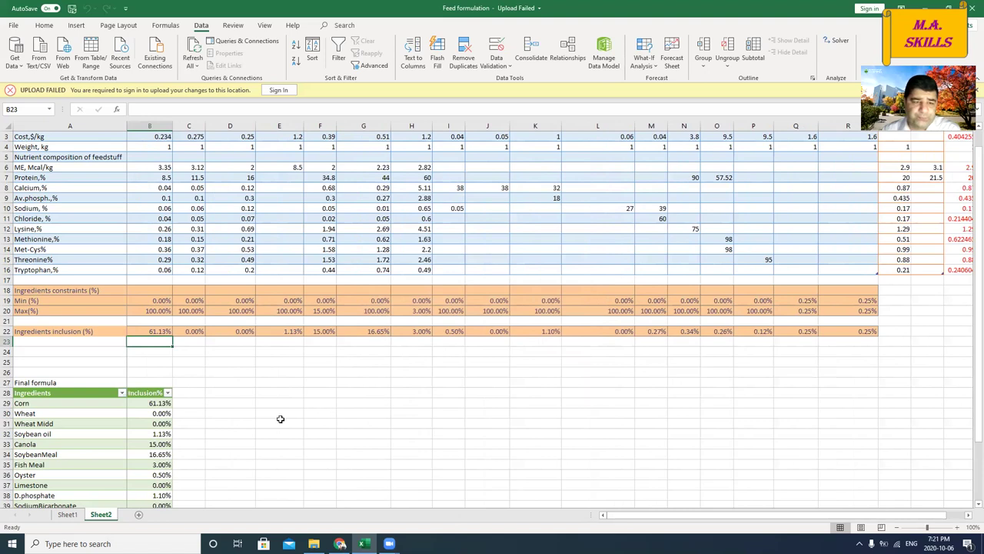
scroll(242, 418, "down", 1)
scroll(242, 418, "down", 3)
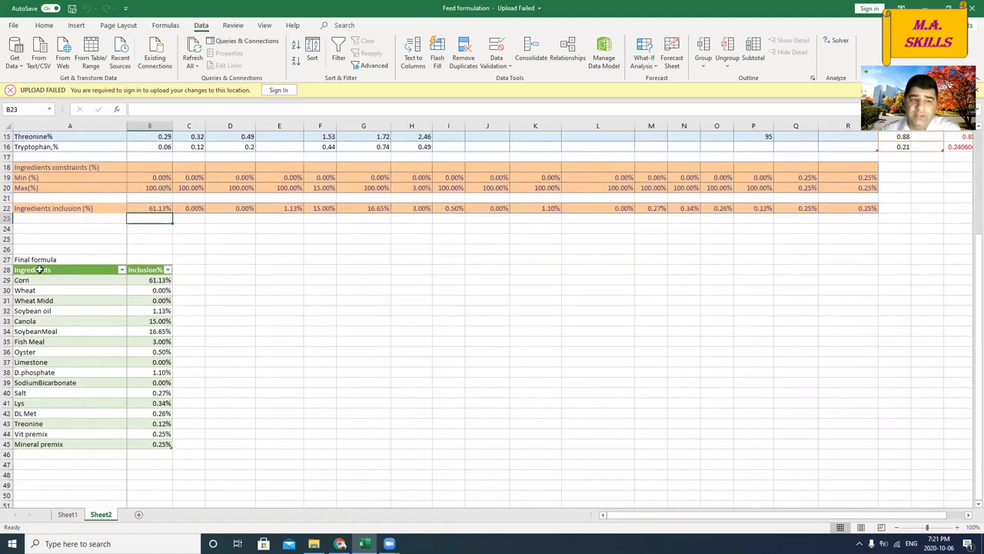
Sort the Final formula table by Inclusion%, Largest to Smallest, via its filter arrow
left_click(40, 270)
left_click_drag(135, 272, 146, 446)
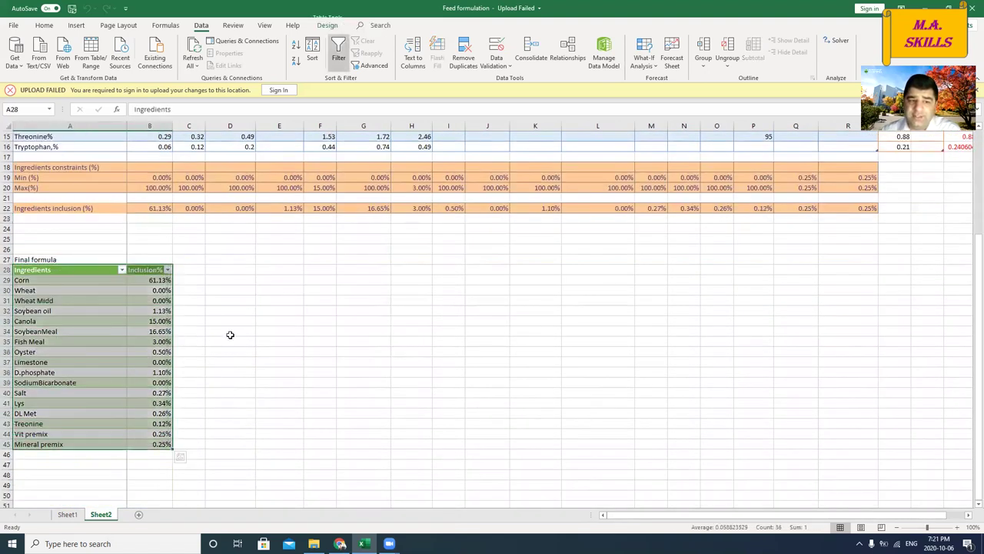
left_click(230, 321)
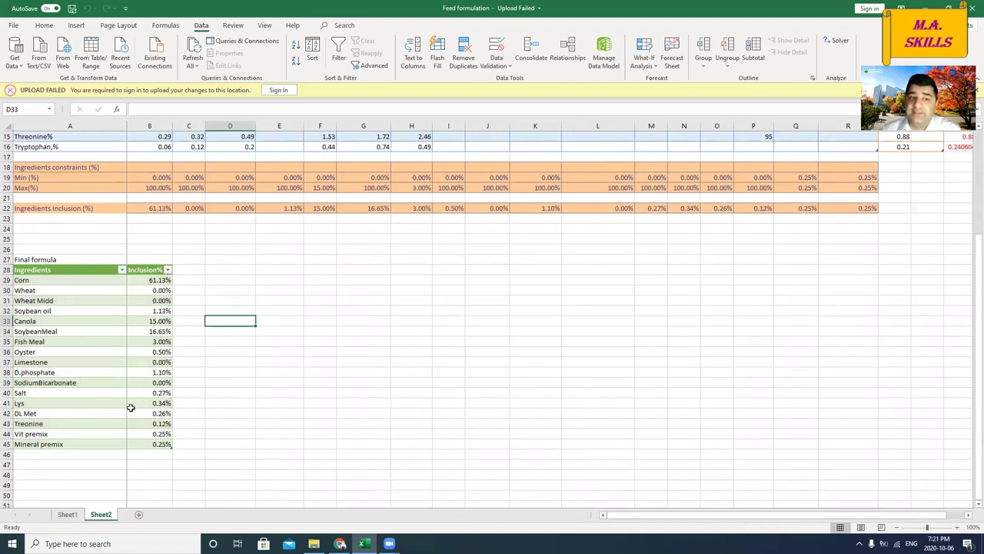
left_click(121, 271)
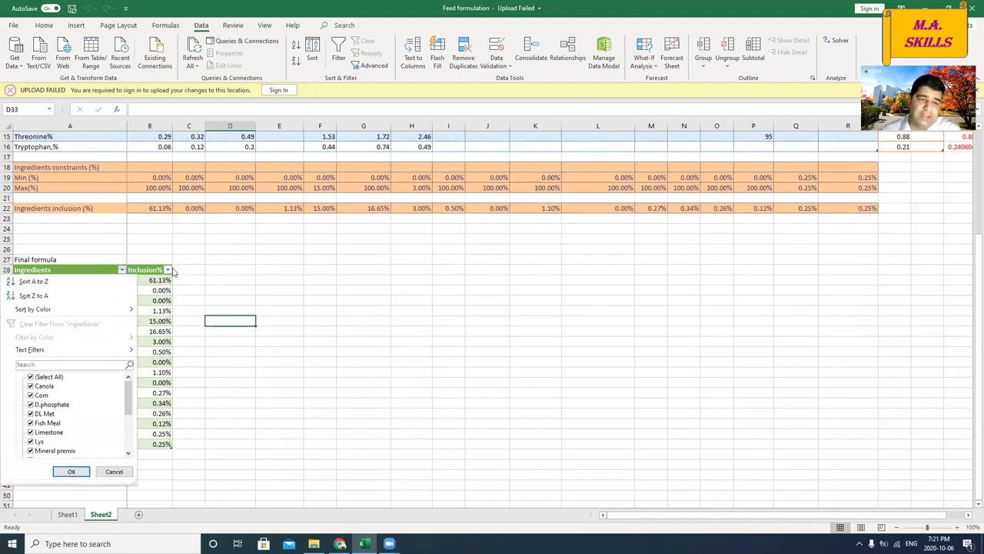
left_click(168, 270)
left_click(168, 270)
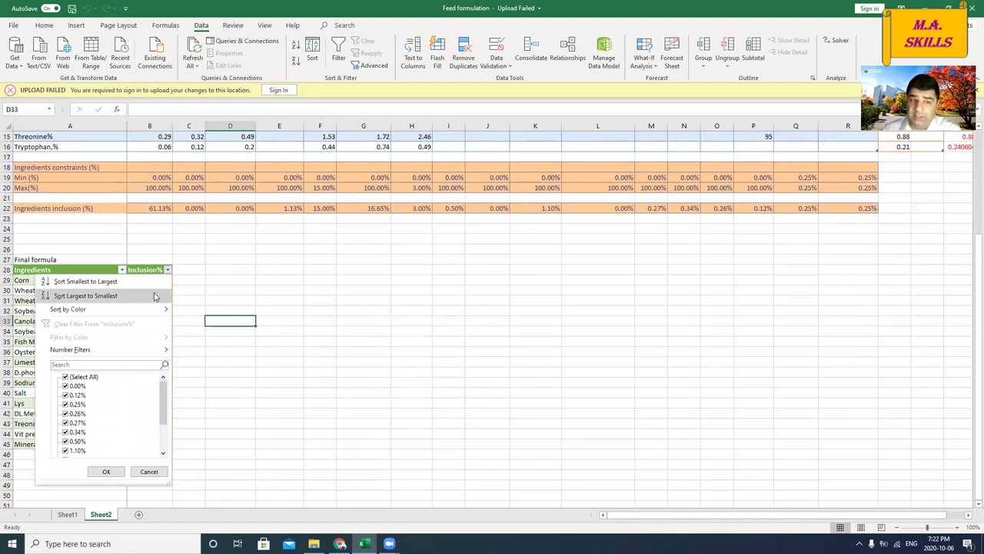
left_click(153, 295)
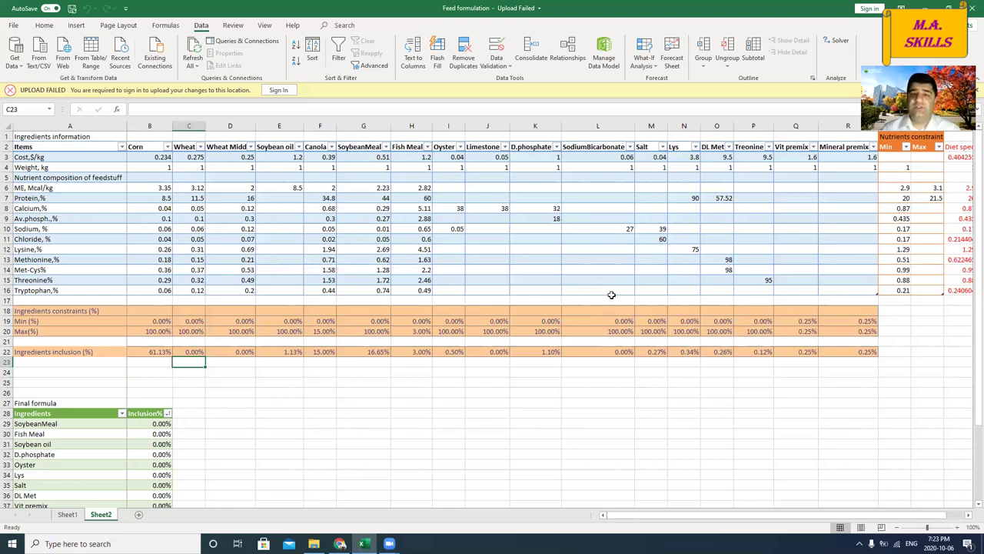
scroll(611, 295, "up", 2)
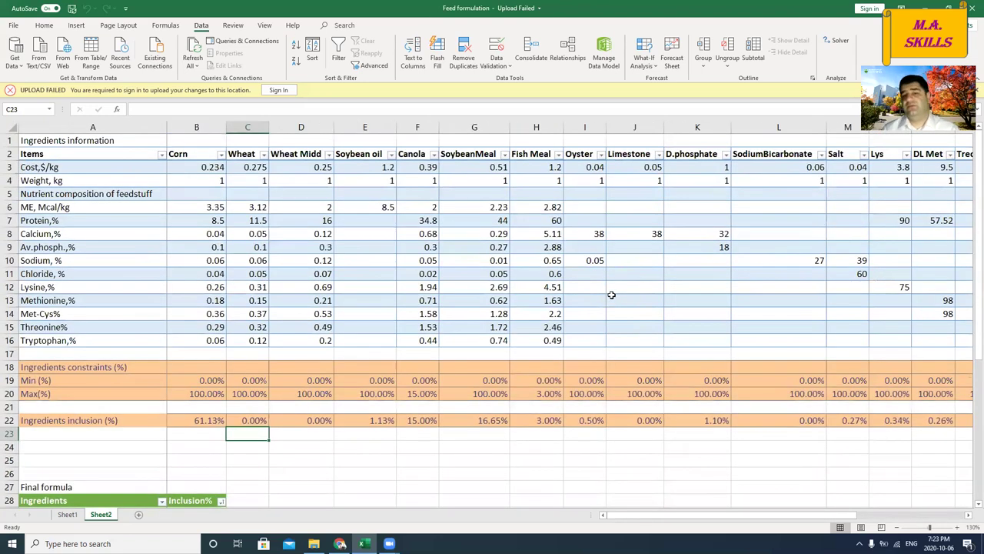